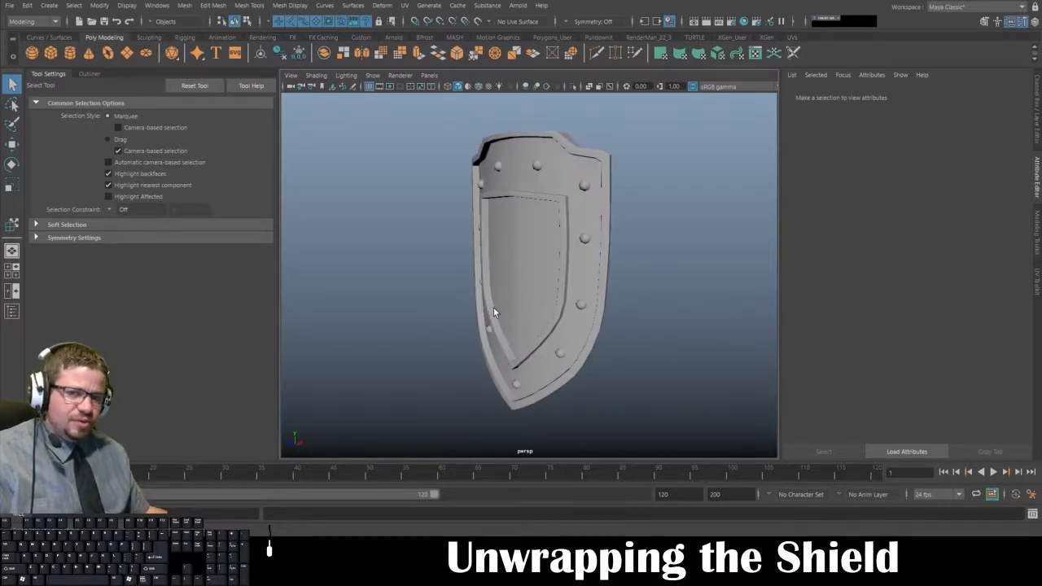
Select the shield and switch to the saved Persp/UV Editor layout to show its UVs beside the model.
click(494, 308)
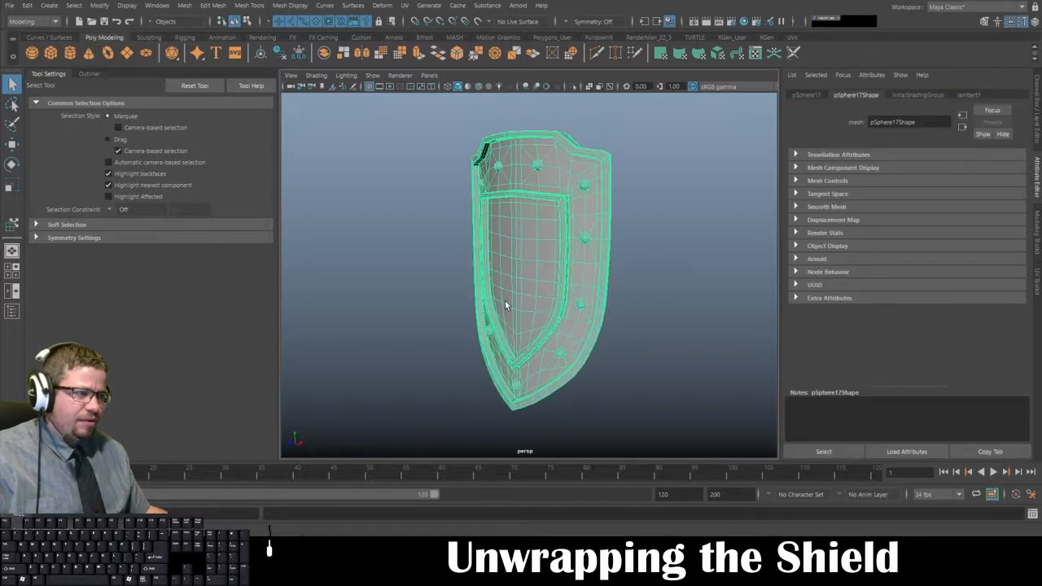
alt+drag(521, 378, 571, 320)
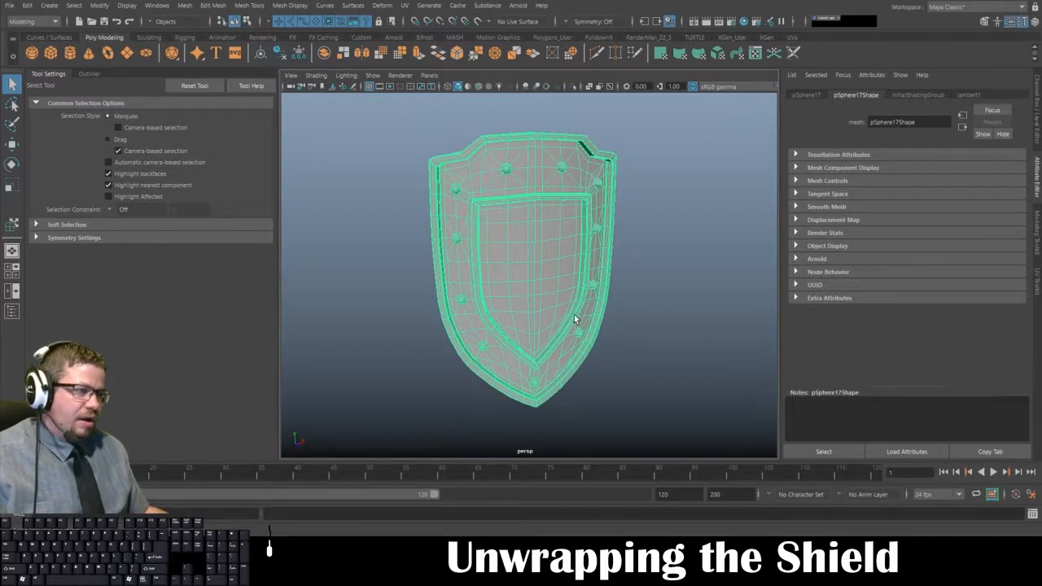
alt+drag(664, 318, 538, 315)
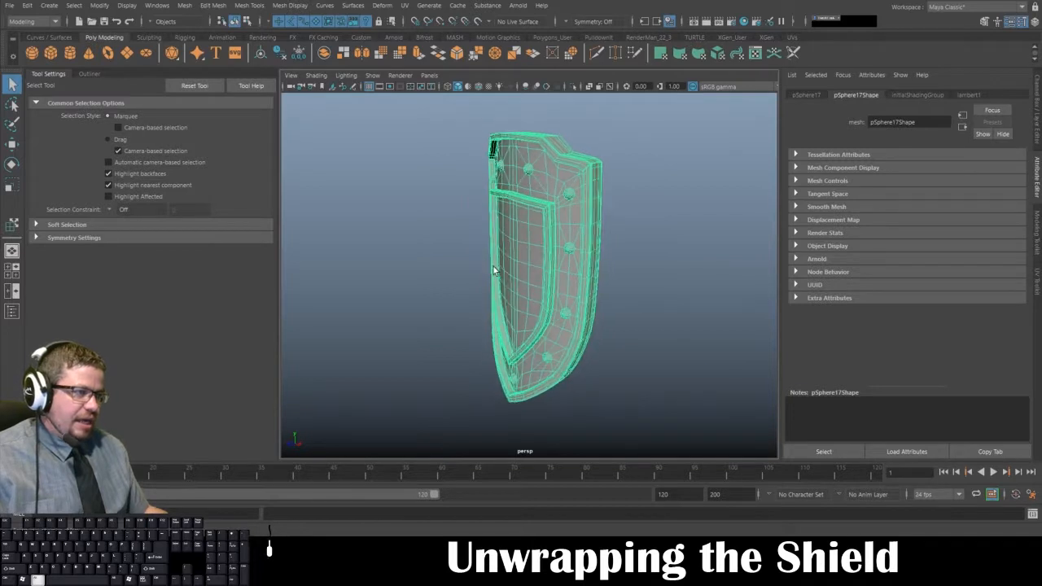
click(429, 76)
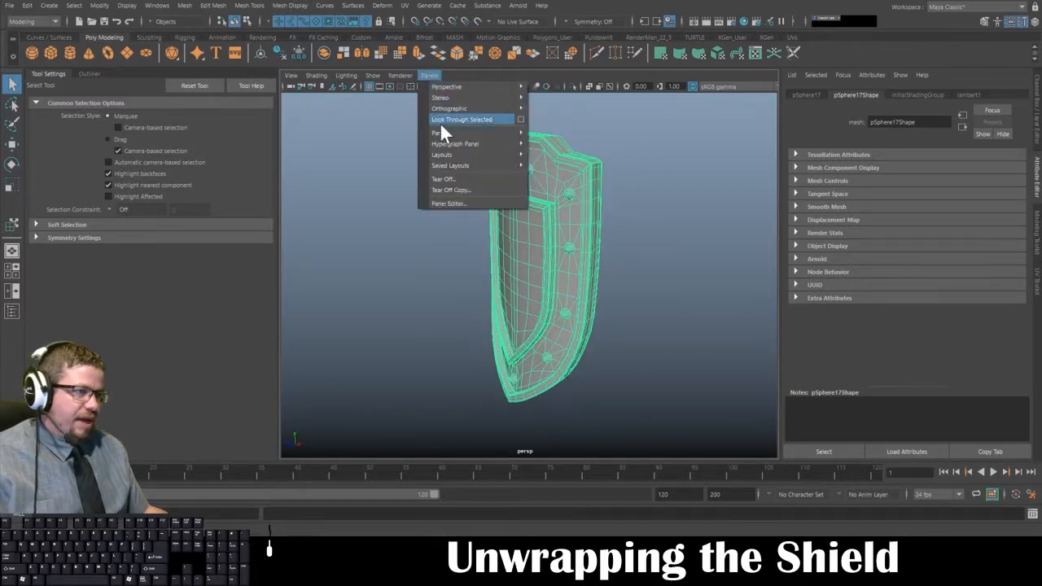
mouse_move(453, 166)
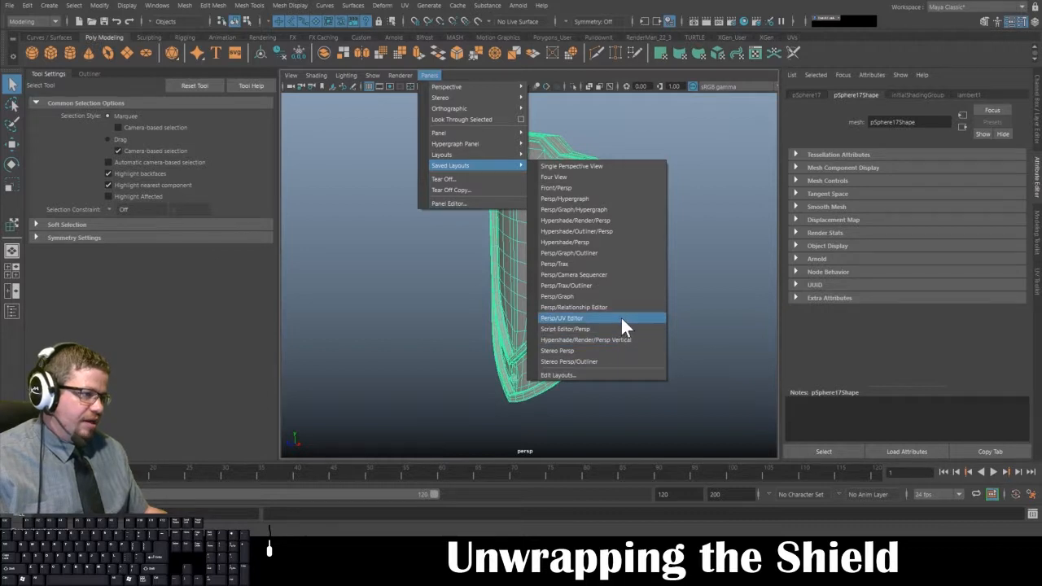
click(622, 320)
click(385, 274)
click(393, 275)
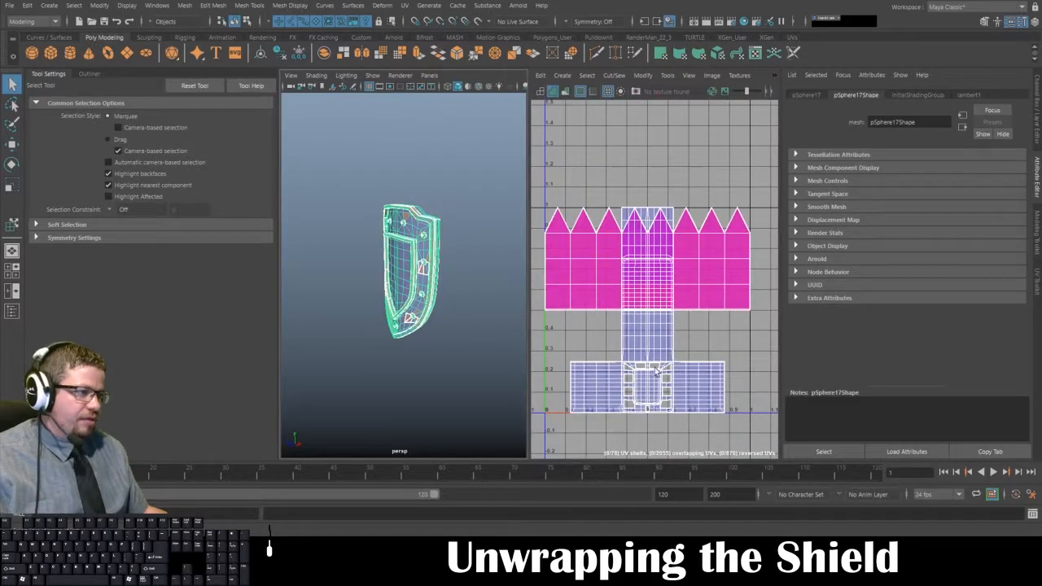
Examine the shield's shaded UVs on the model and in the UV layout for overlapping and reversed shells.
alt+drag(344, 307, 420, 311)
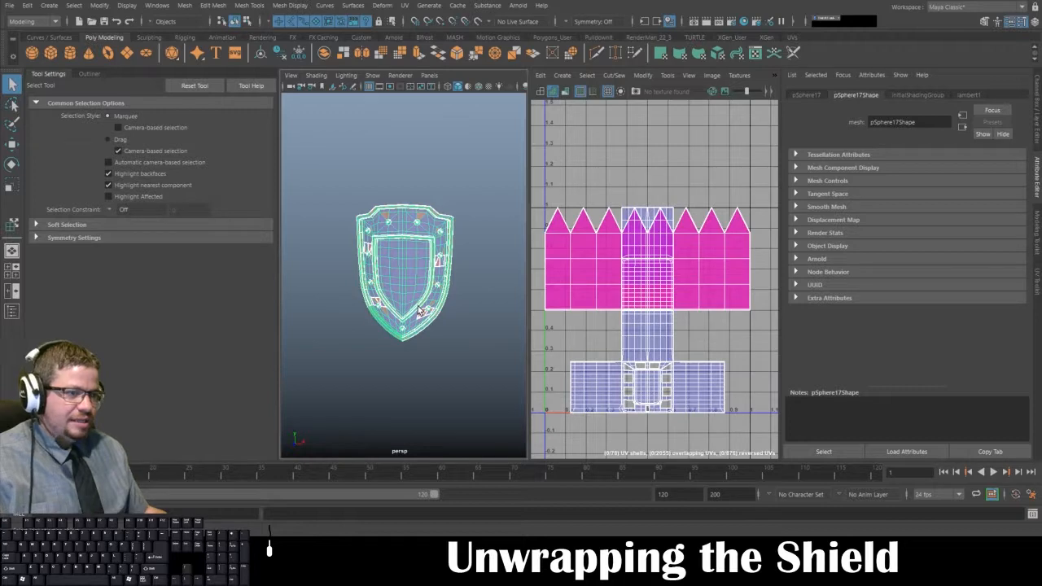
alt+drag(420, 312, 449, 298)
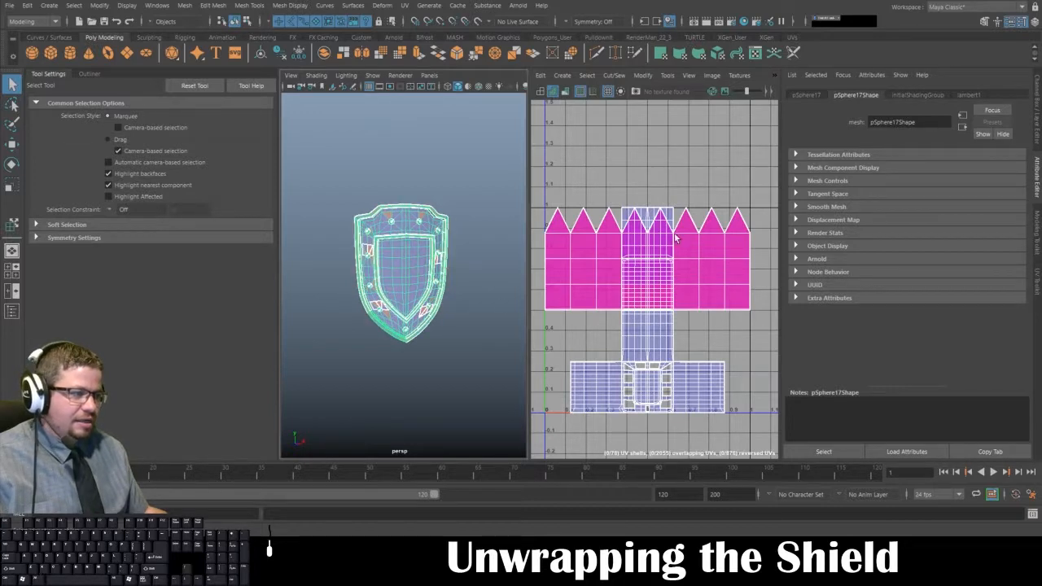
mouse_move(599, 345)
alt+middle_down()
mouse_move(633, 342)
mouse_move(600, 334)
alt+middle_up()
alt+drag(332, 252, 360, 249)
mouse_move(360, 249)
alt+right_down()
mouse_move(376, 286)
mouse_move(360, 257)
alt+right_up()
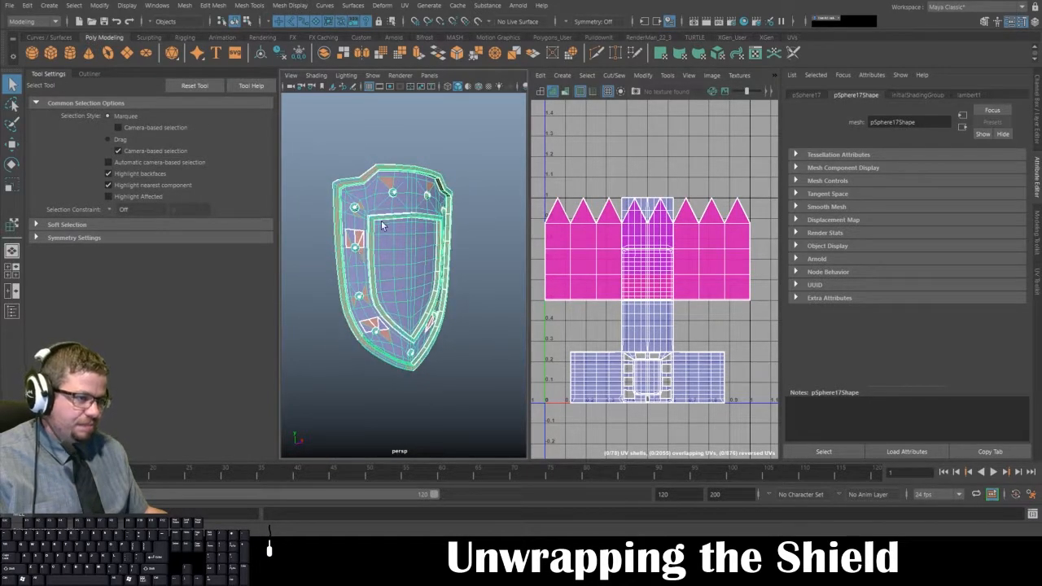
alt+drag(364, 192, 361, 205)
alt+right_drag(360, 205, 367, 241)
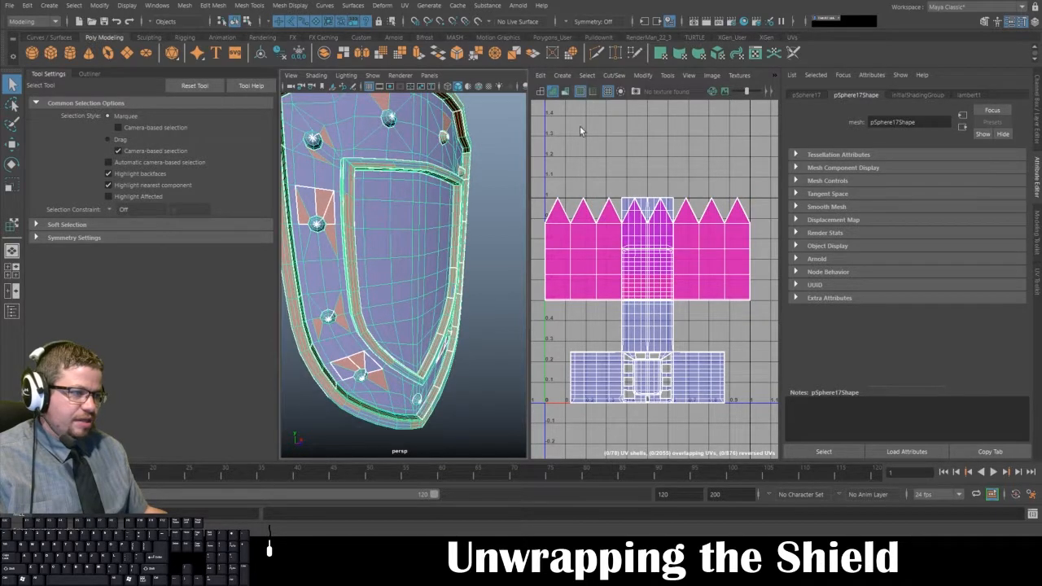
click(554, 93)
click(553, 93)
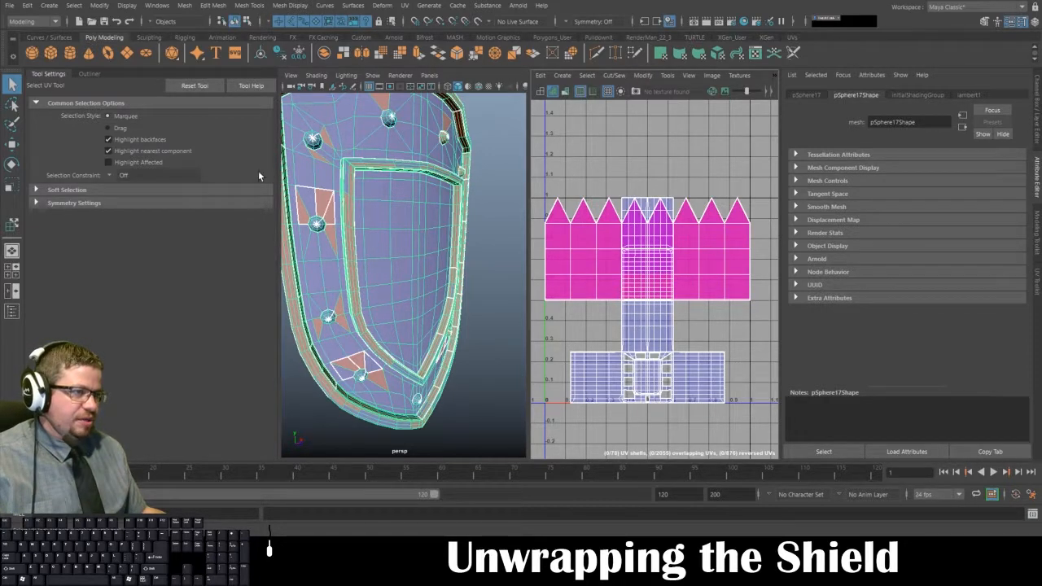
Create a temporary polygon sphere to view its default UV layout, and delete it.
click(34, 56)
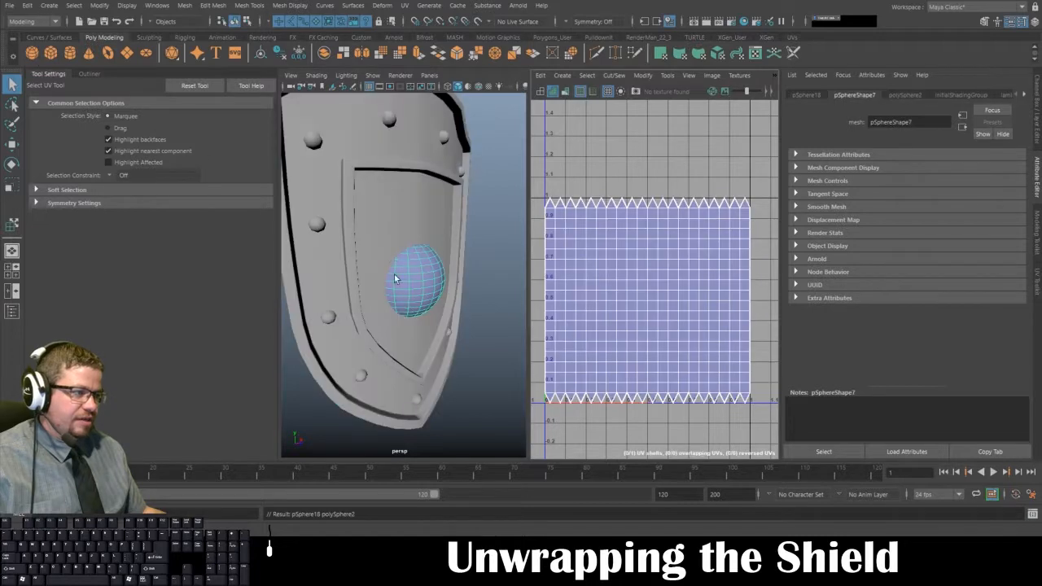
alt+right_drag(396, 275, 412, 299)
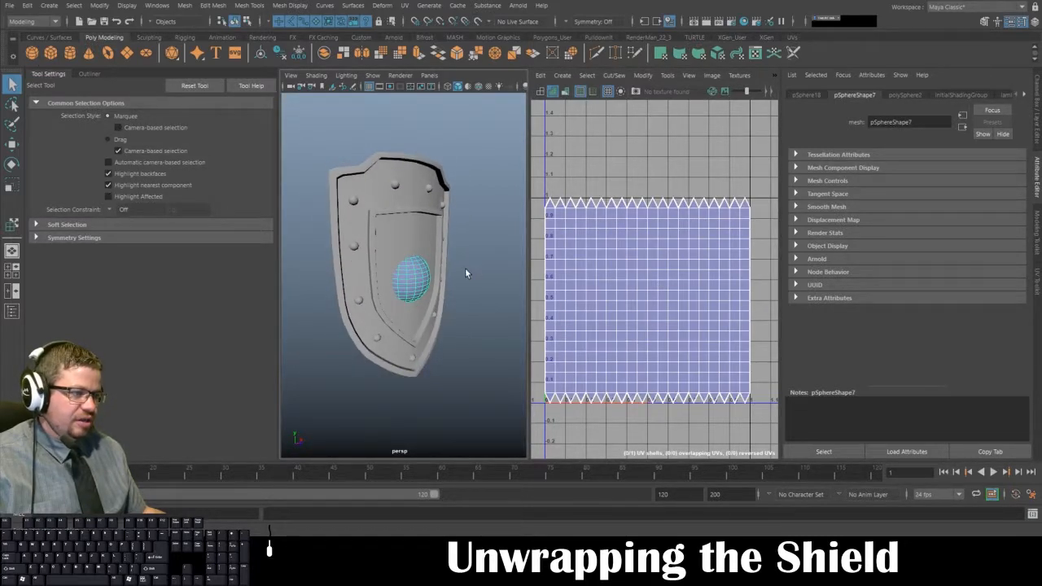
alt+drag(447, 275, 456, 266)
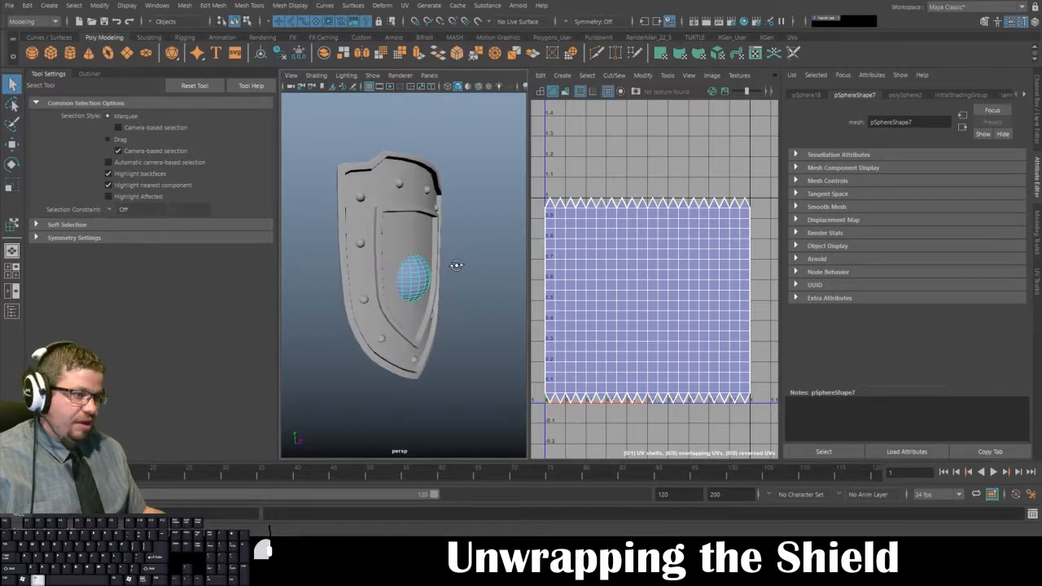
key(Delete)
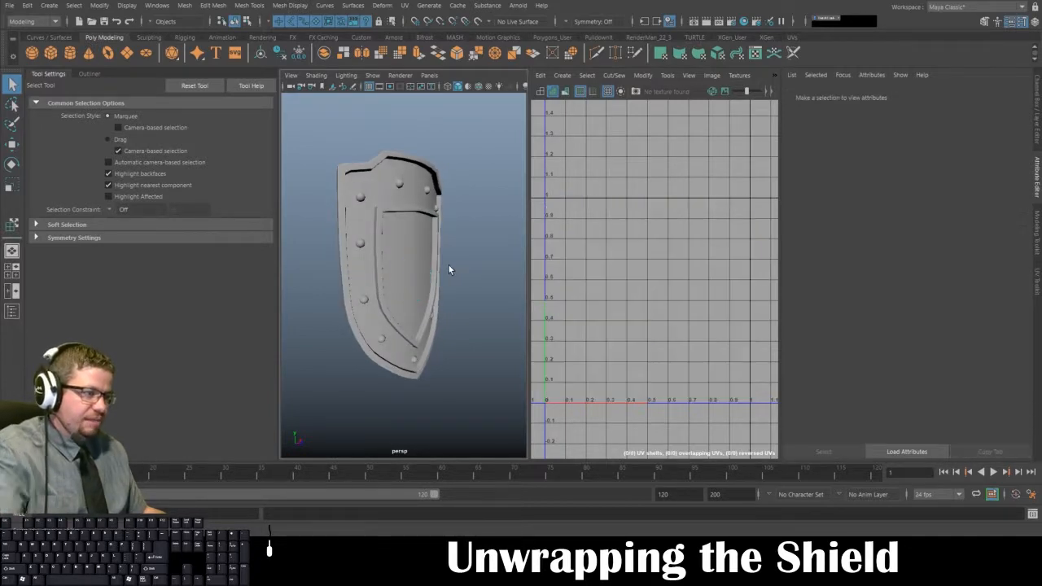
Reselect the shield, enlarge the perspective view to a single pane and switch to face selection.
click(399, 255)
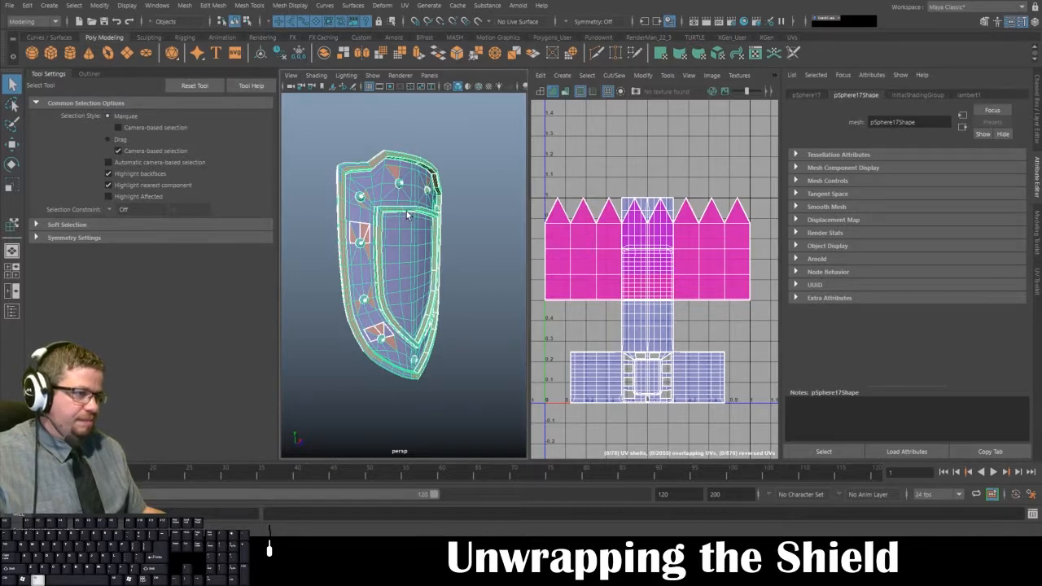
alt+drag(410, 216, 423, 216)
key(space)
right_drag(477, 148, 474, 158)
alt+middle_drag(474, 157, 470, 224)
alt+right_drag(469, 224, 456, 280)
alt+drag(456, 281, 466, 278)
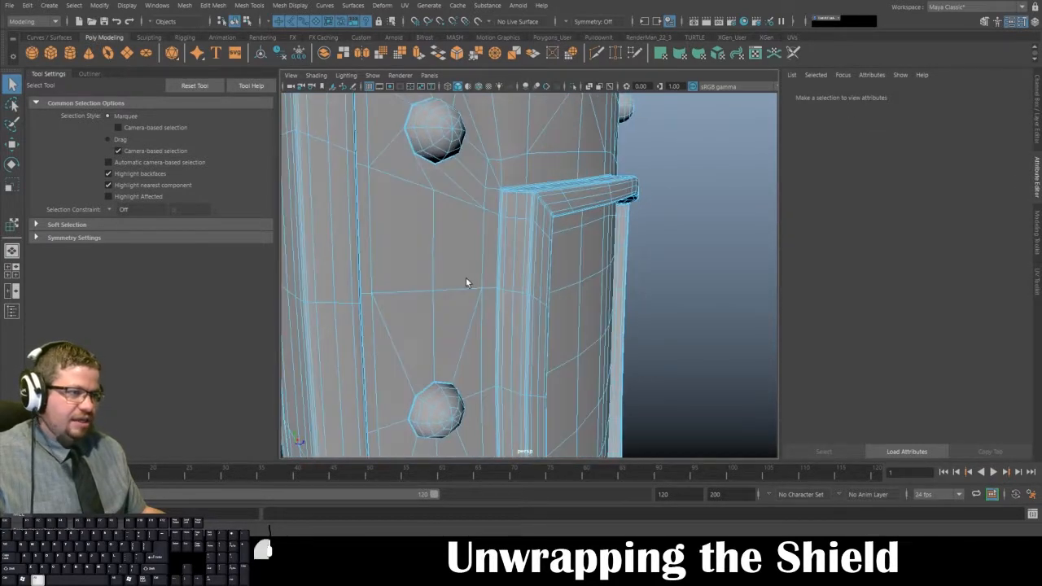
Turn on smooth mesh preview and select the face rings of one rivet from its base to its tip.
alt+right_drag(425, 158, 429, 181)
alt+drag(429, 181, 450, 254)
alt+right_drag(449, 254, 458, 329)
alt+drag(459, 329, 490, 299)
alt+right_drag(490, 299, 513, 312)
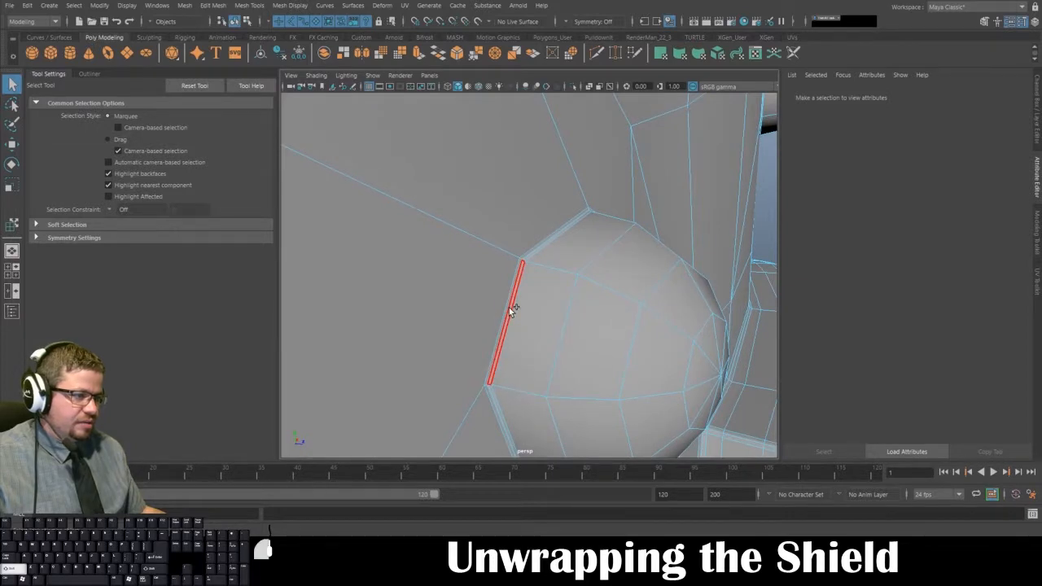
click(512, 303)
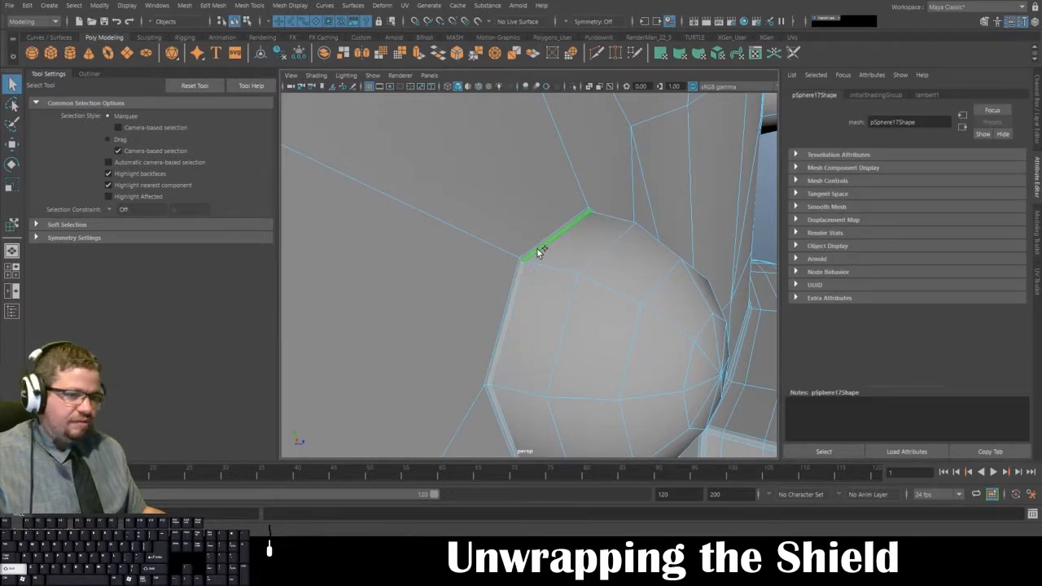
key(3)
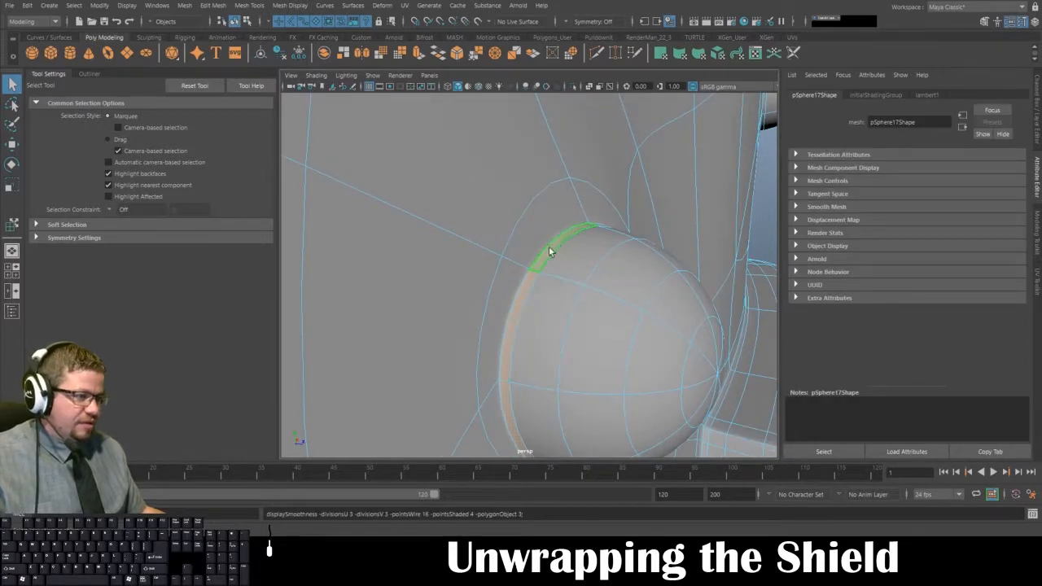
shift+click(546, 339)
shift+double_click(590, 233)
shift+click(585, 349)
shift+double_click(616, 274)
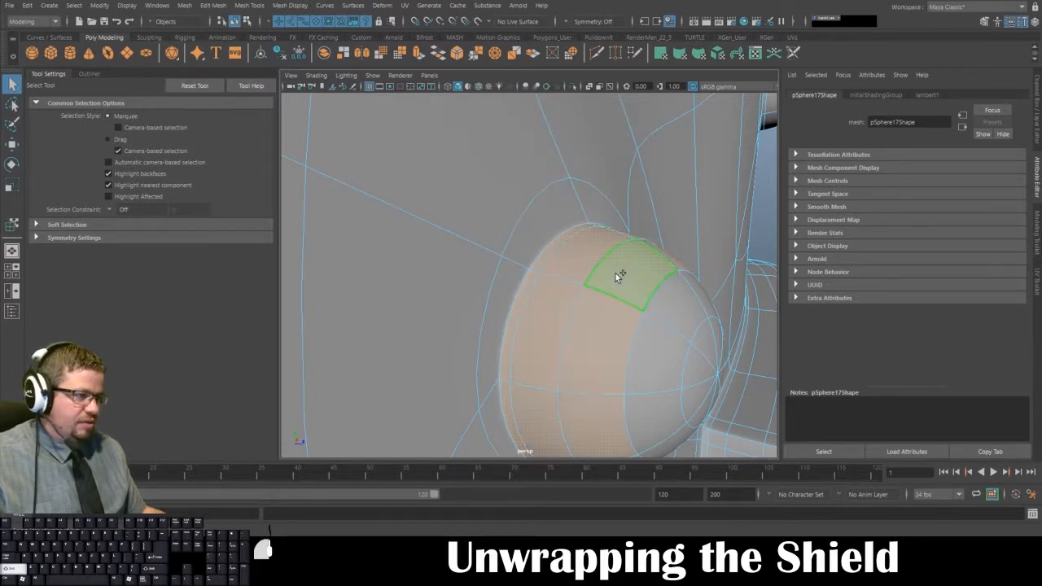
alt+drag(615, 274, 572, 270)
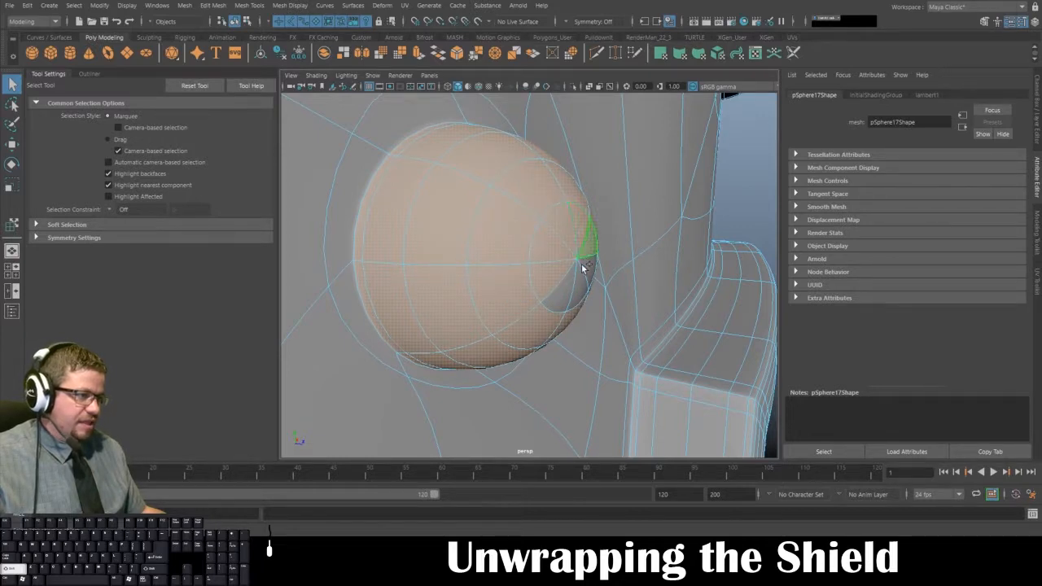
Add all the faces of a second rivet to the selection, ring by ring from its base.
alt+drag(559, 294, 489, 181)
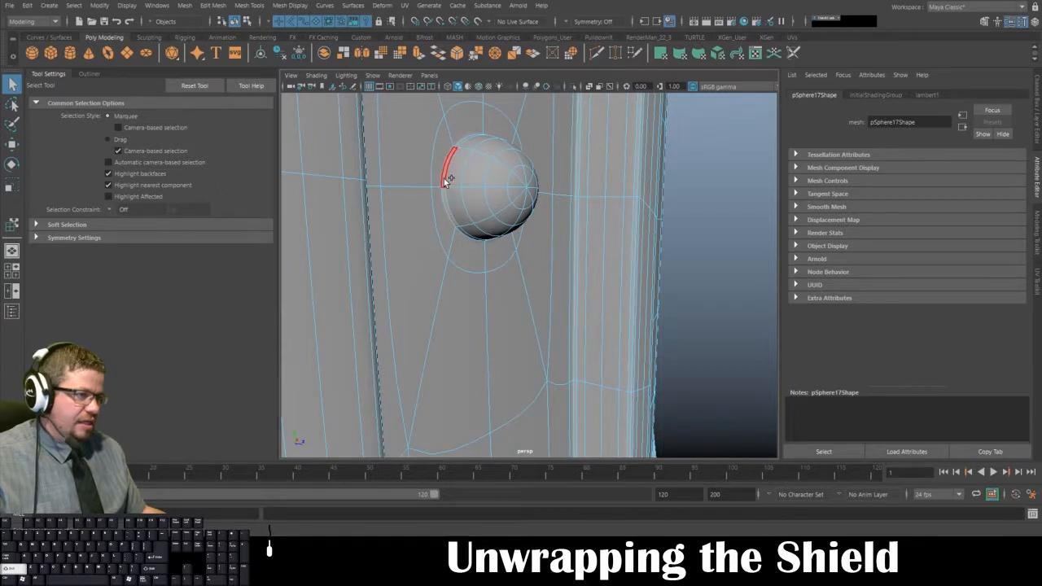
shift+double_click(472, 149)
shift+click(478, 155)
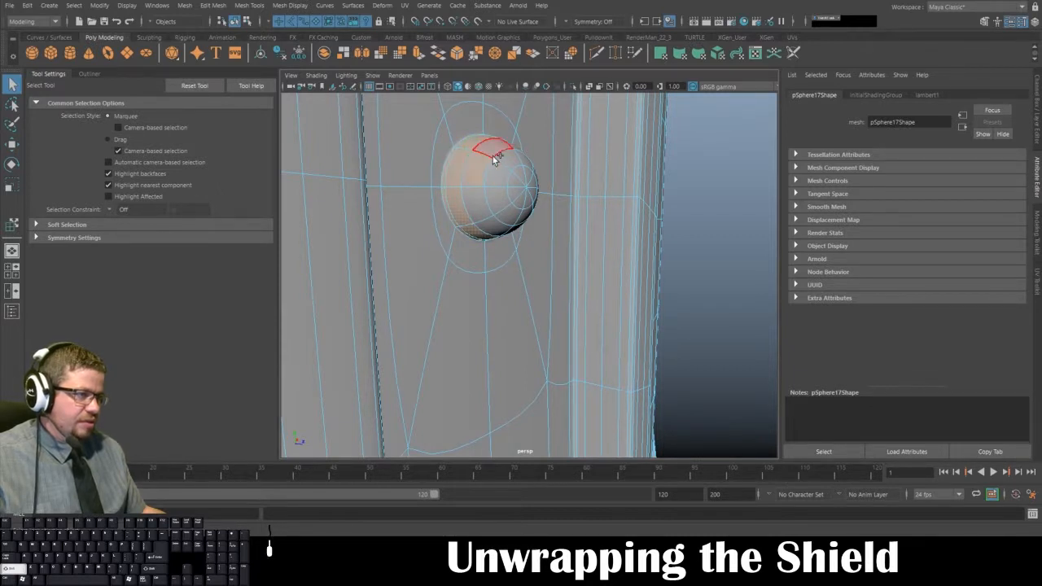
shift+double_click(492, 157)
shift+double_click(503, 162)
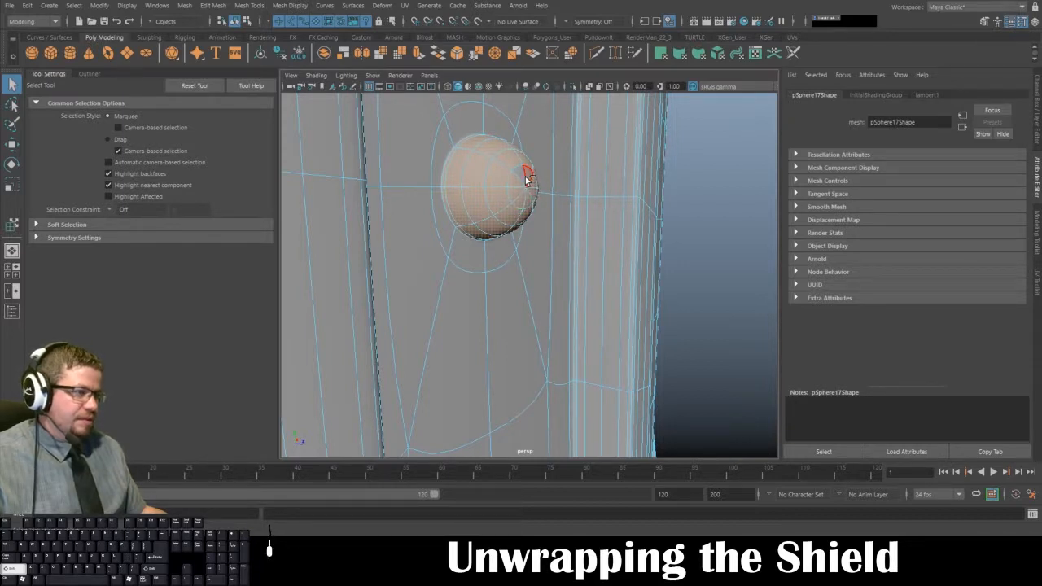
shift+click(525, 178)
Use the Move UV Shell tool to move the central shell overlapping the rivet shells above the 0–1 UV space.
alt+right_drag(525, 178, 431, 167)
alt+drag(431, 167, 376, 167)
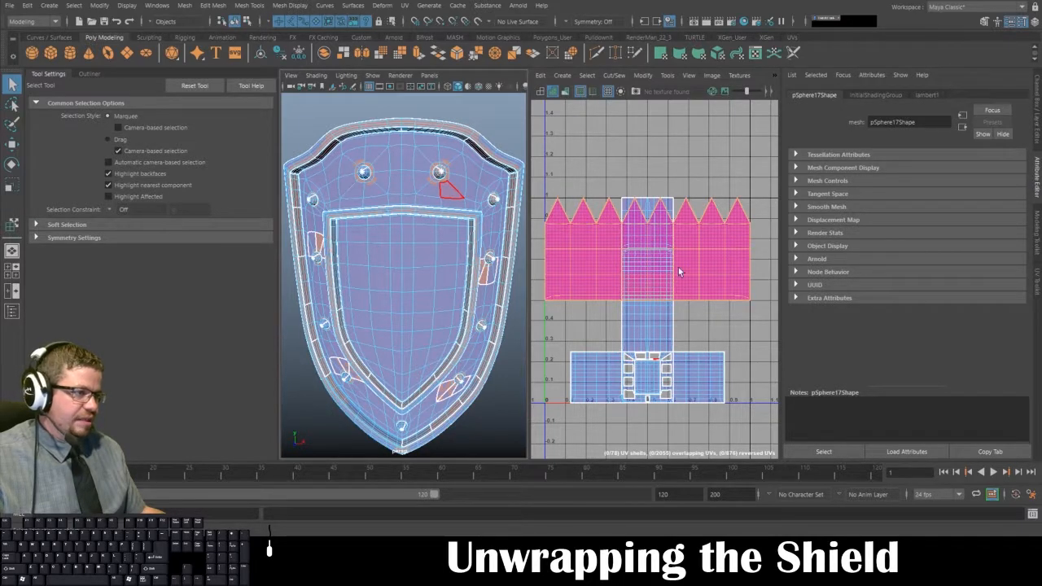
click(665, 74)
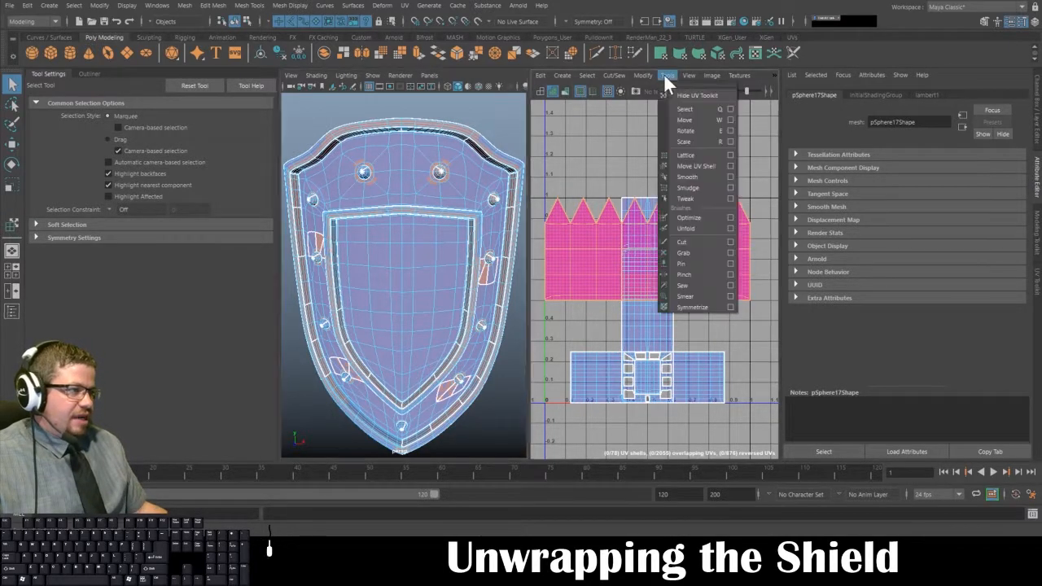
click(692, 166)
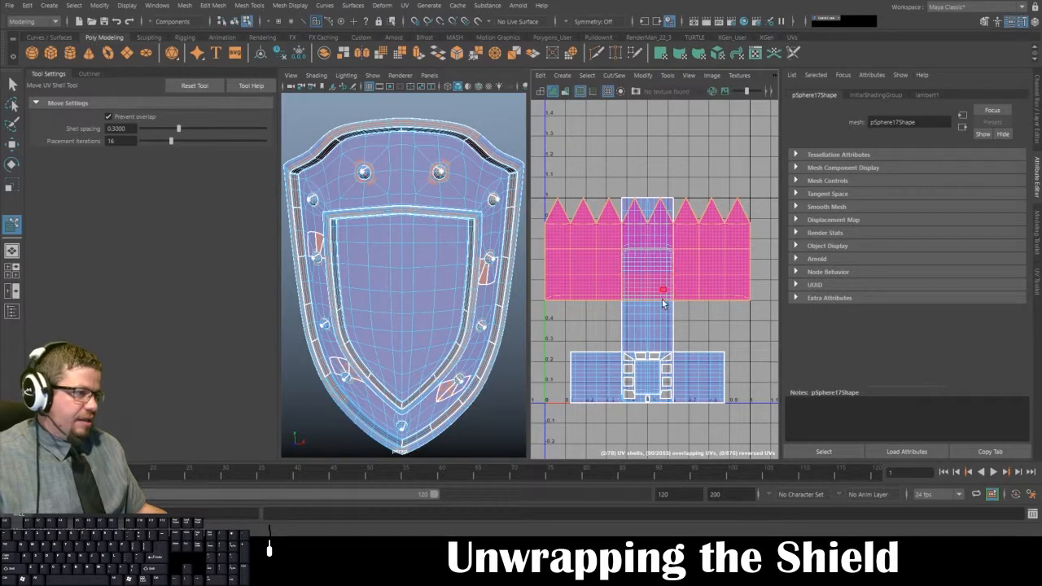
drag(664, 304, 711, 88)
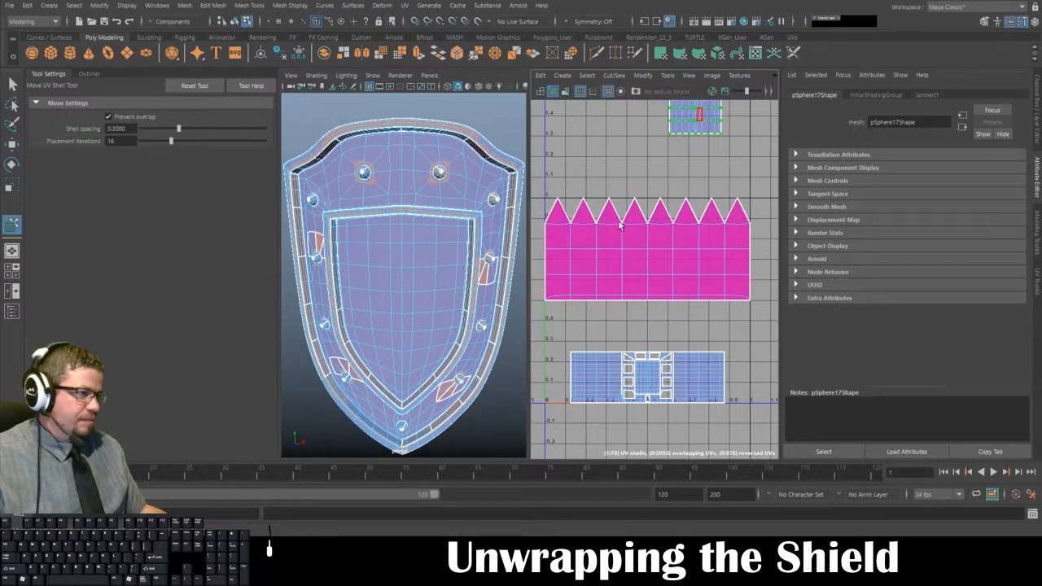
alt+middle_drag(638, 234, 656, 220)
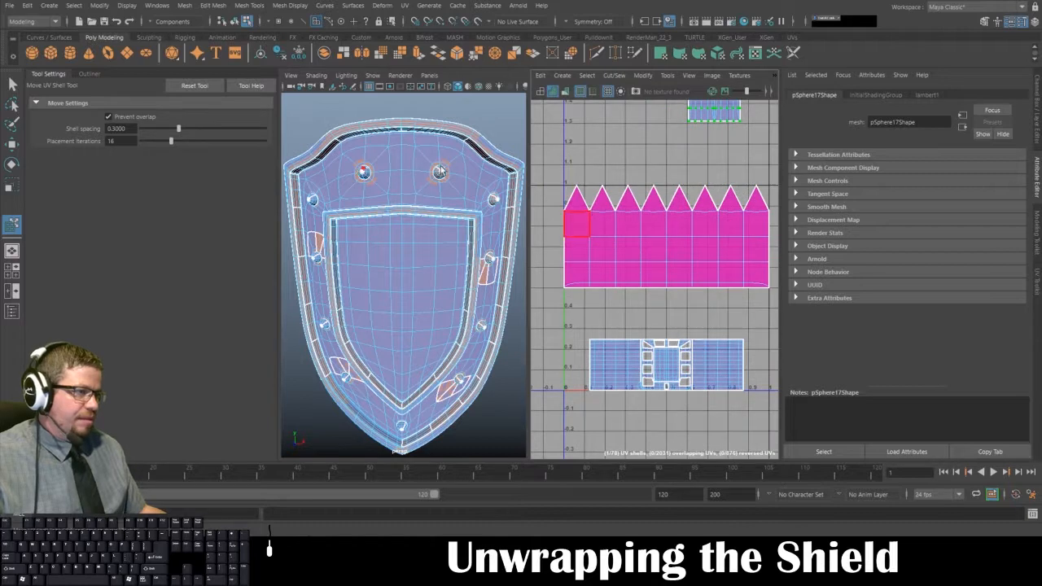
Select the faces of all the stacked rivet shells in the UV layout and enlarge the perspective view.
key(q)
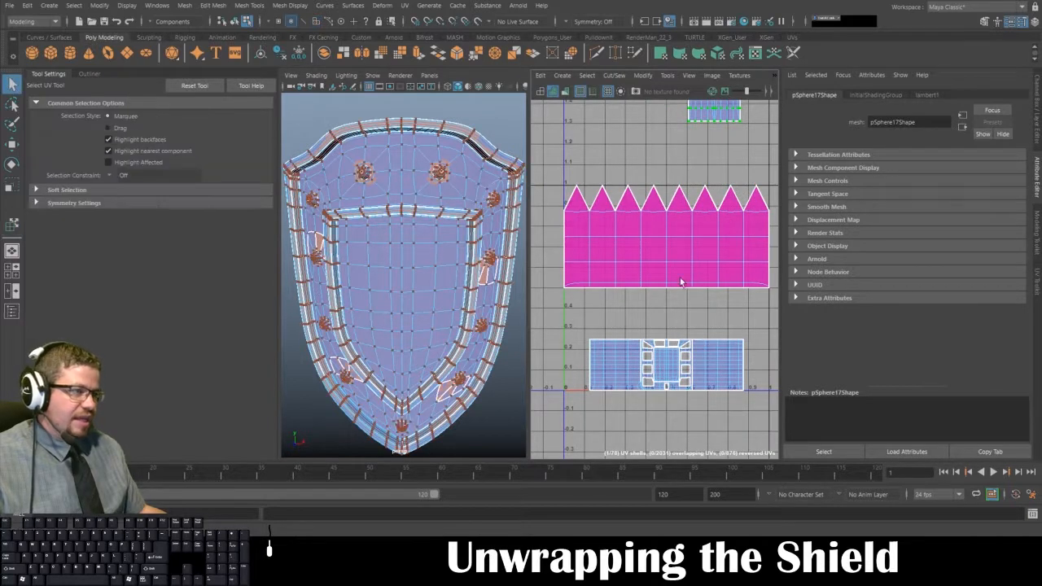
right_click(627, 206)
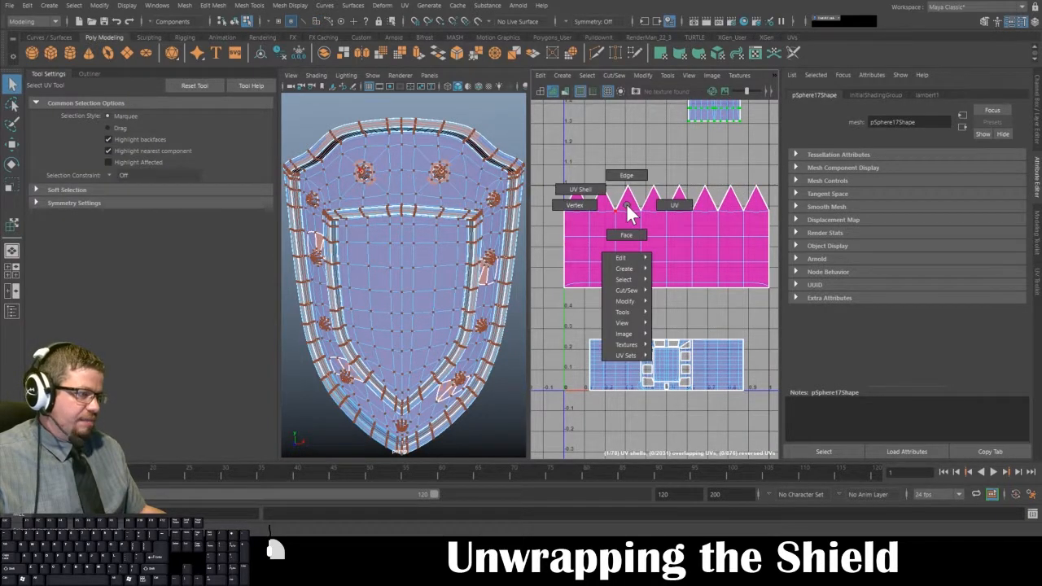
click(626, 235)
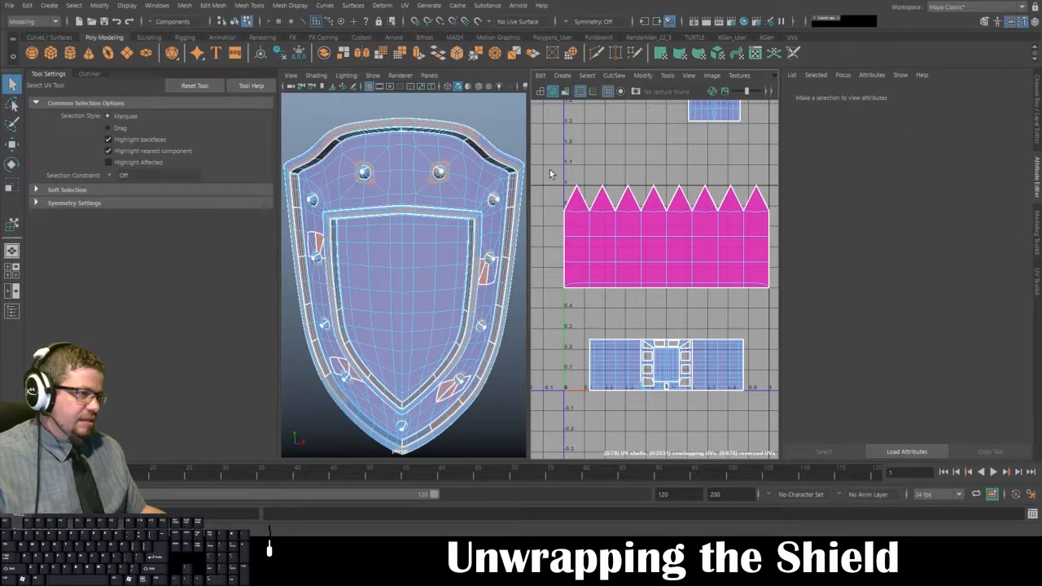
drag(548, 176, 802, 316)
alt+drag(481, 246, 419, 247)
key(space)
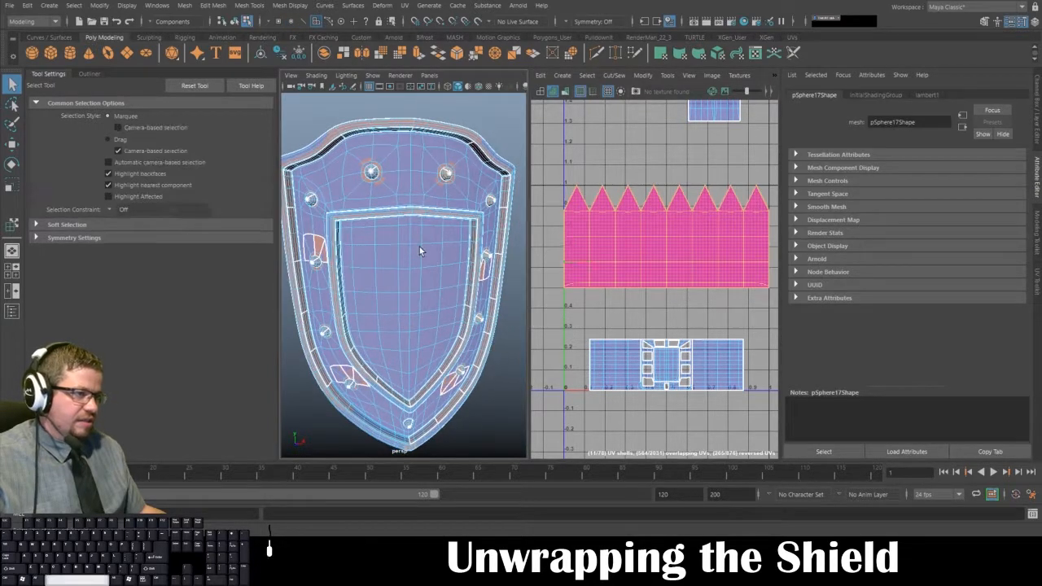
alt+drag(475, 266, 499, 265)
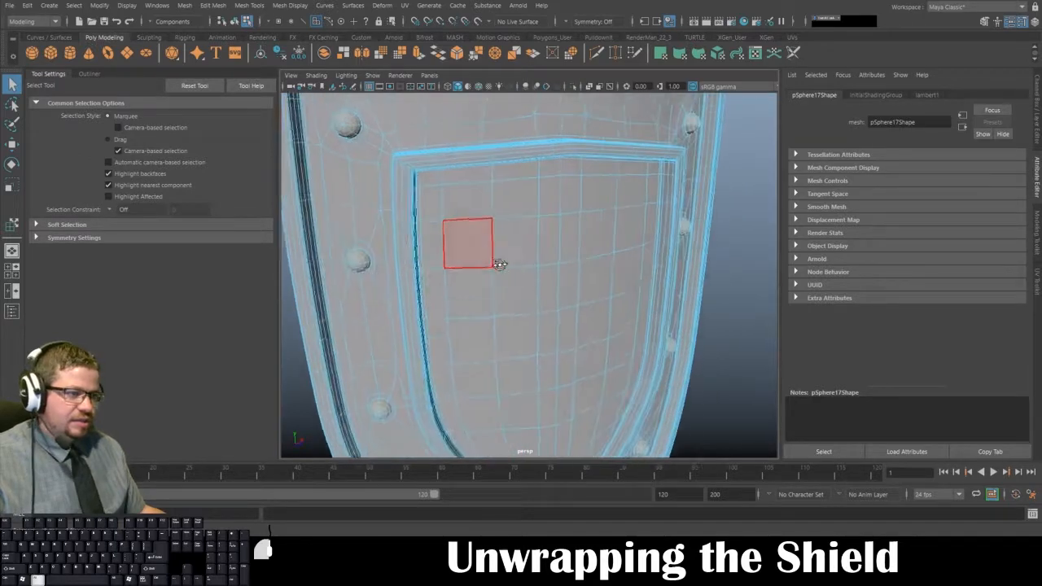
Isolate the selected rivets in the perspective view and orient the view to face the ring of rivets straight on.
alt+right_drag(500, 264, 432, 189)
key(ctrl+1)
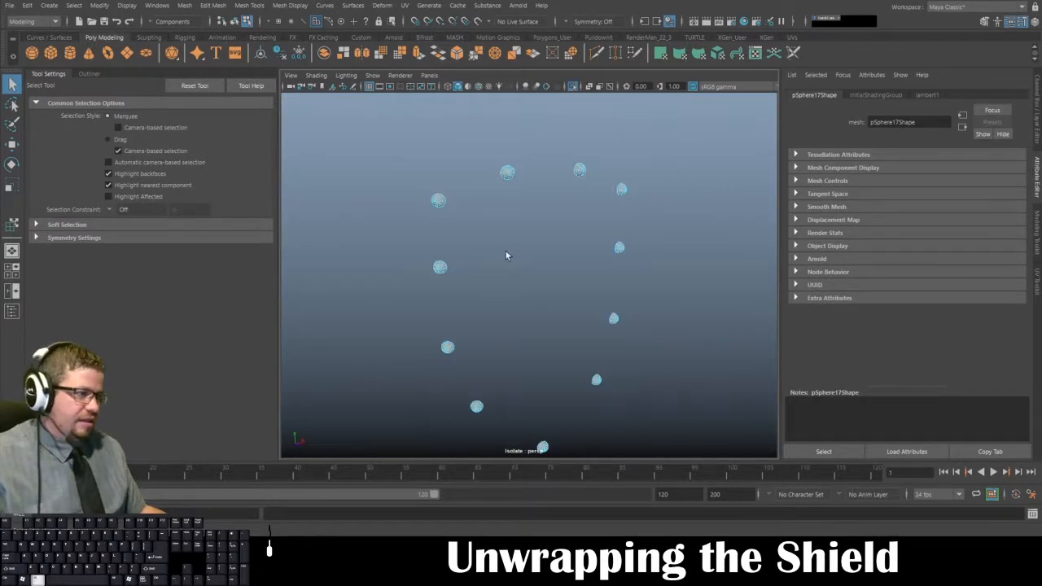
alt+drag(506, 255, 446, 180)
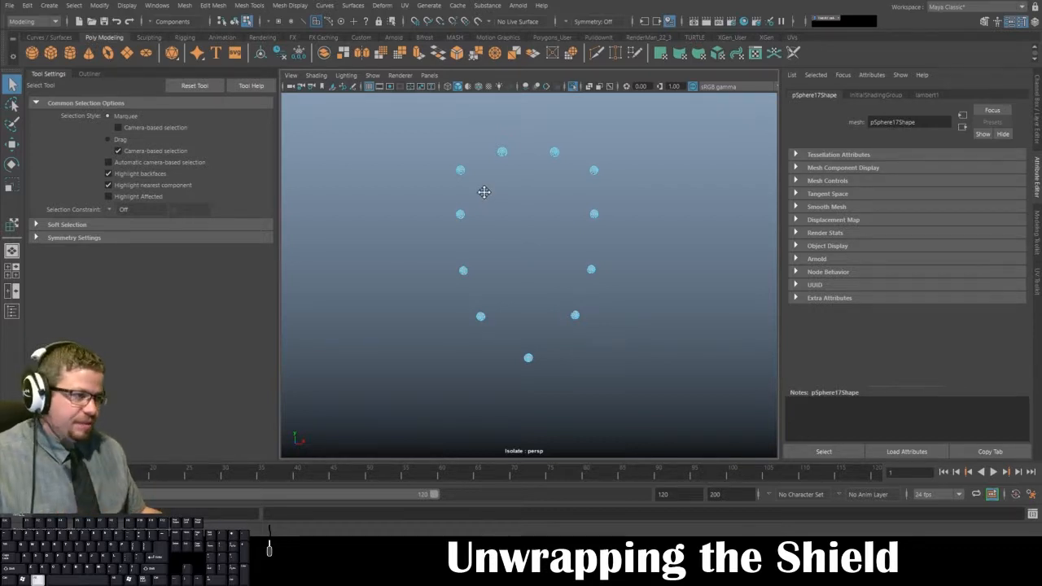
alt+middle_drag(482, 199, 477, 201)
alt+drag(476, 200, 470, 196)
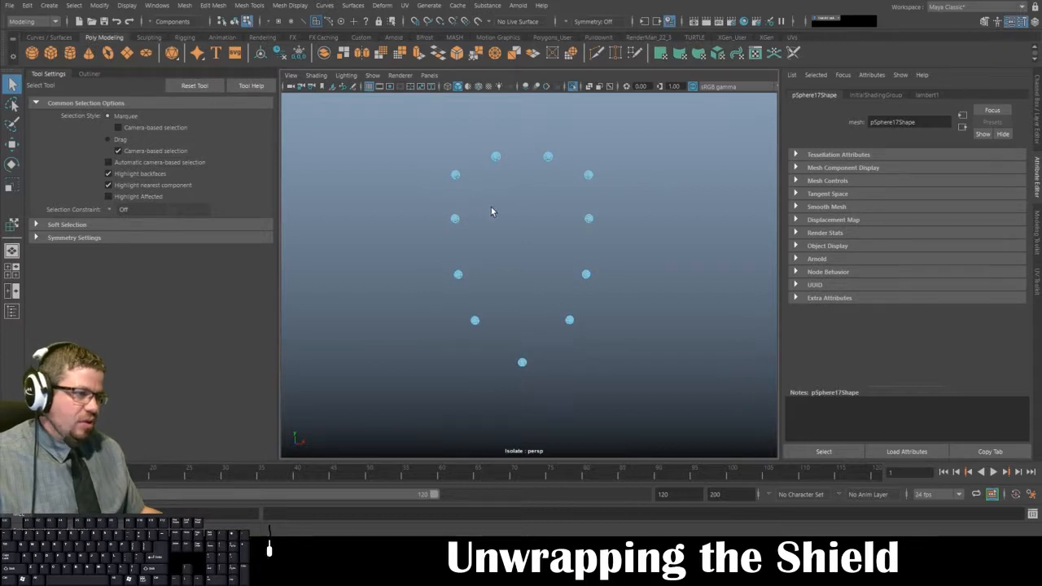
Apply a camera-based UV projection to the isolated rivets and show the whole shield alongside the UV layout again.
key(space)
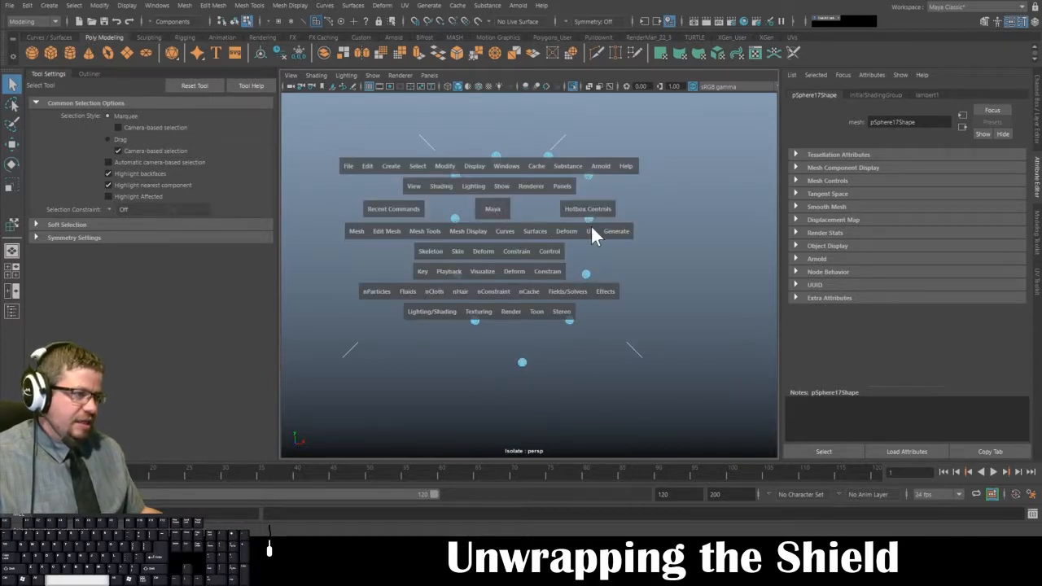
drag(591, 230, 604, 314)
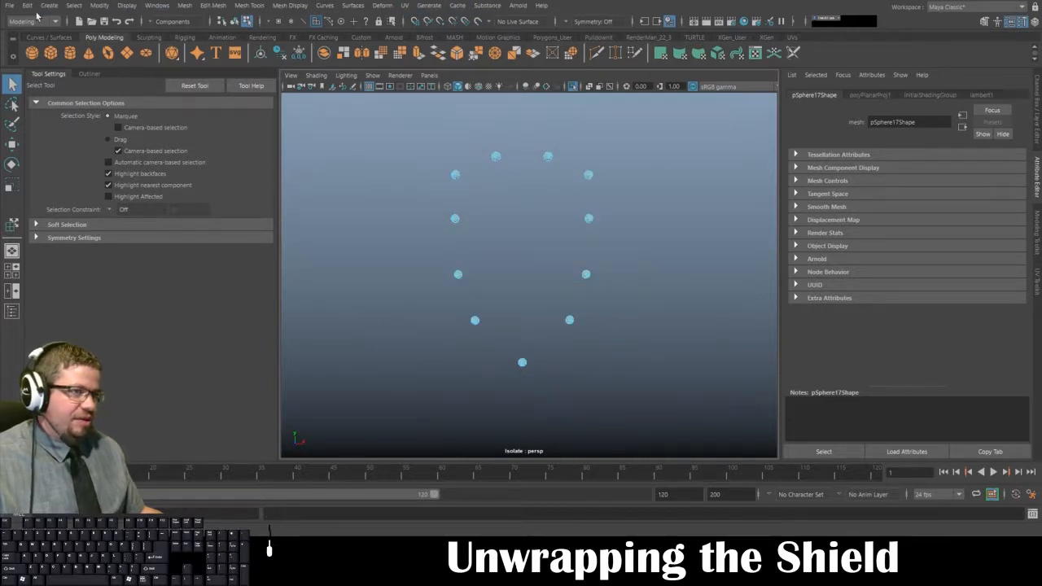
click(405, 5)
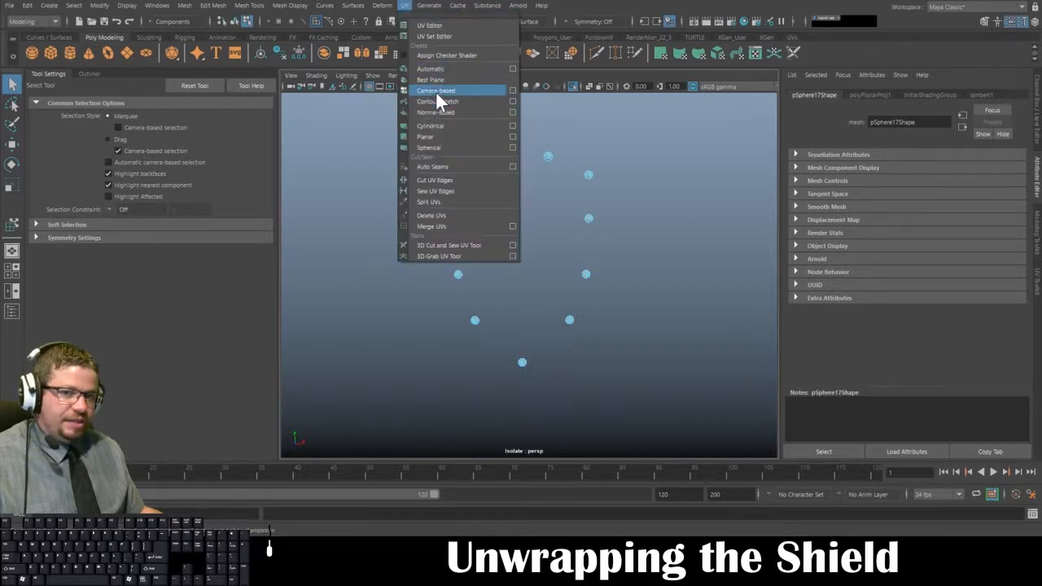
click(398, 165)
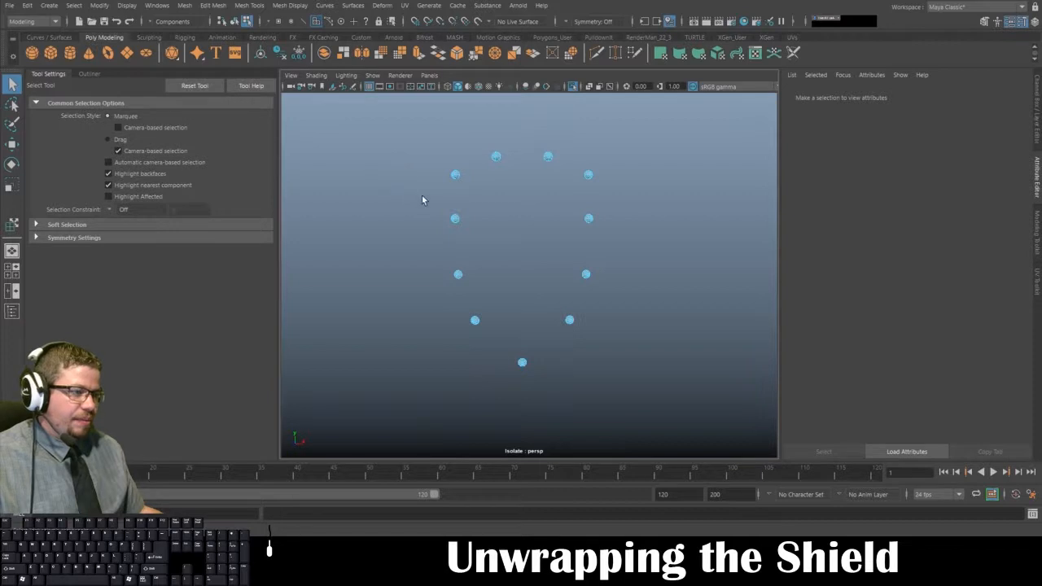
key(ctrl+1)
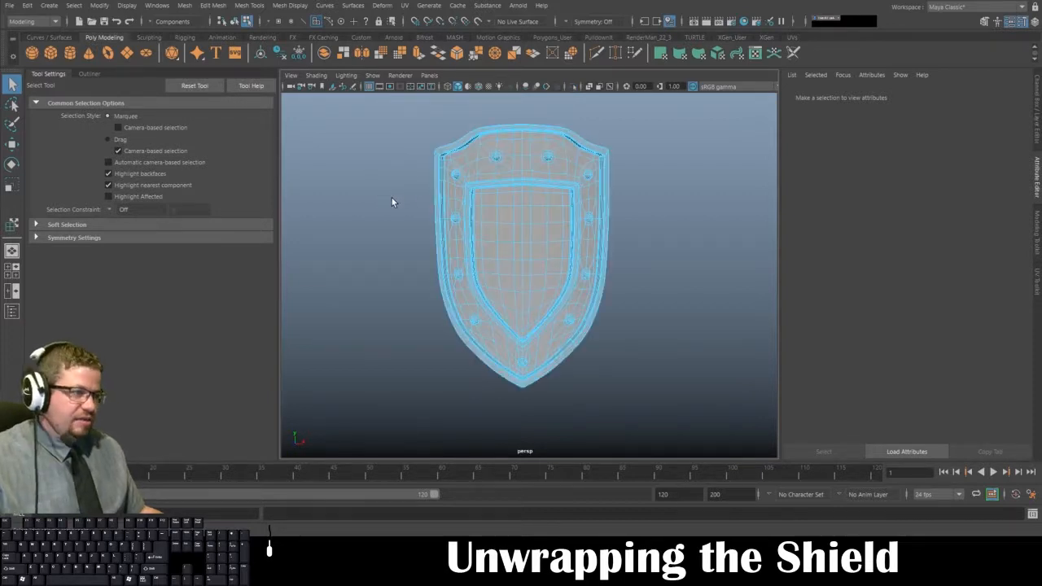
key(space)
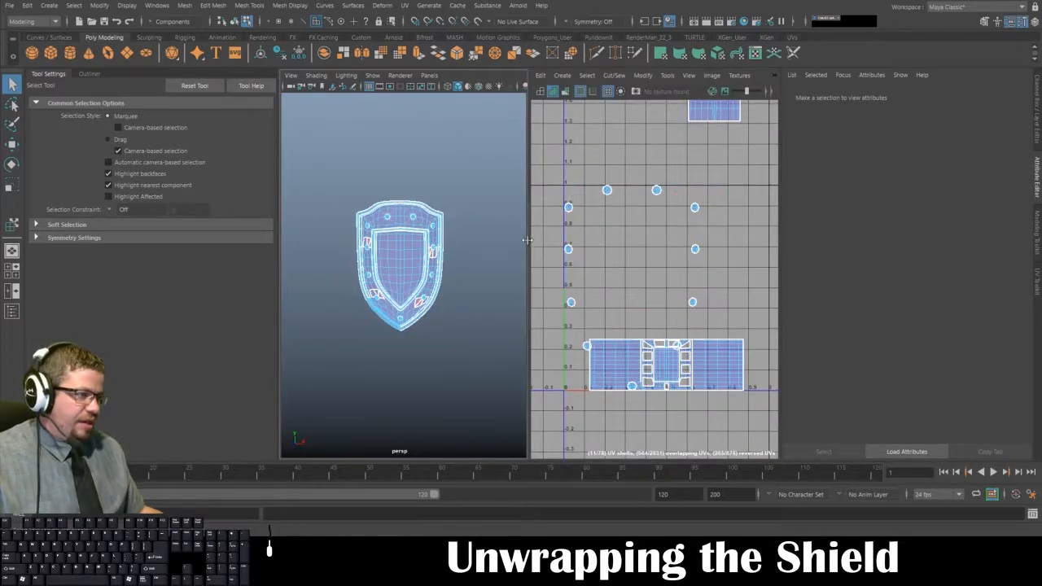
Use the Move UV Shell tool to move the large shield shells overlapping the lower rivet shells outside the 0–1 UV space.
click(666, 75)
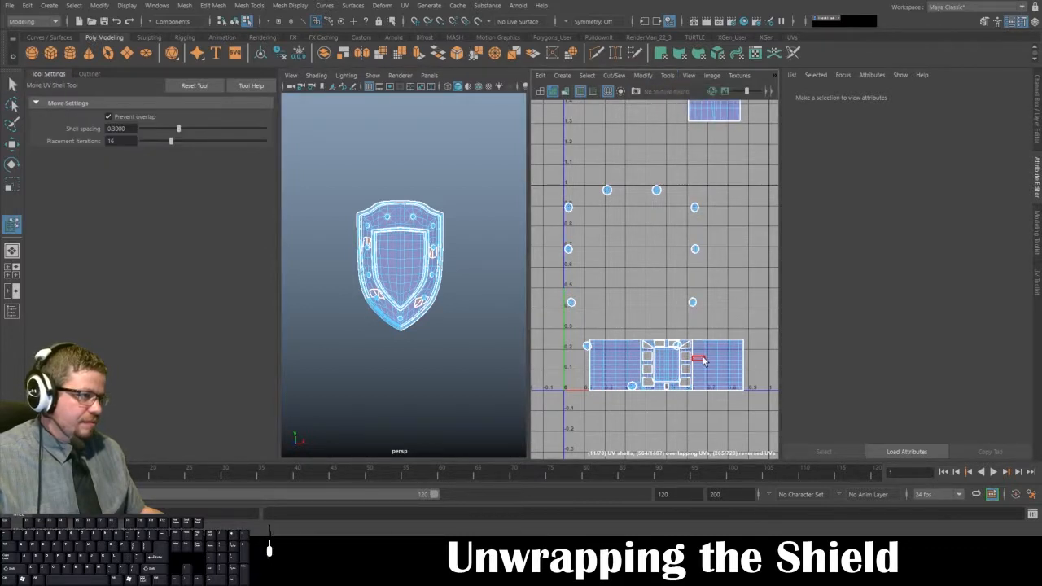
drag(705, 361, 820, 364)
alt+middle_drag(746, 305, 654, 241)
alt+right_drag(654, 242, 643, 228)
alt+middle_drag(642, 228, 722, 219)
drag(666, 295, 713, 410)
click(684, 319)
Select the inner and outer frame strips overlapping the lower rivet shell and move them sideways, clear of the rivet ring.
alt+right_drag(614, 242, 663, 283)
alt+middle_drag(663, 283, 628, 249)
alt+right_drag(628, 249, 643, 295)
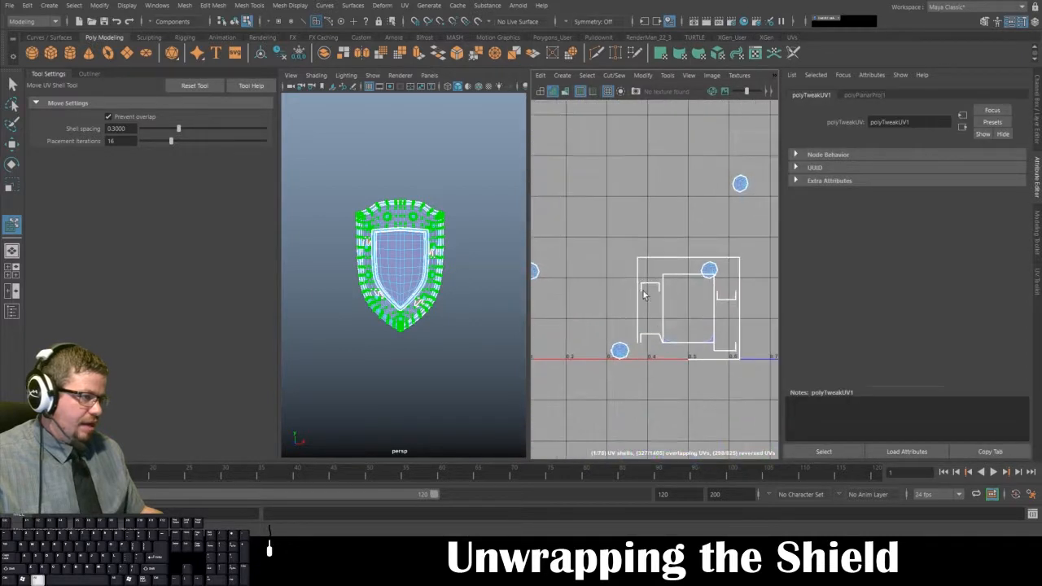
drag(643, 295, 664, 329)
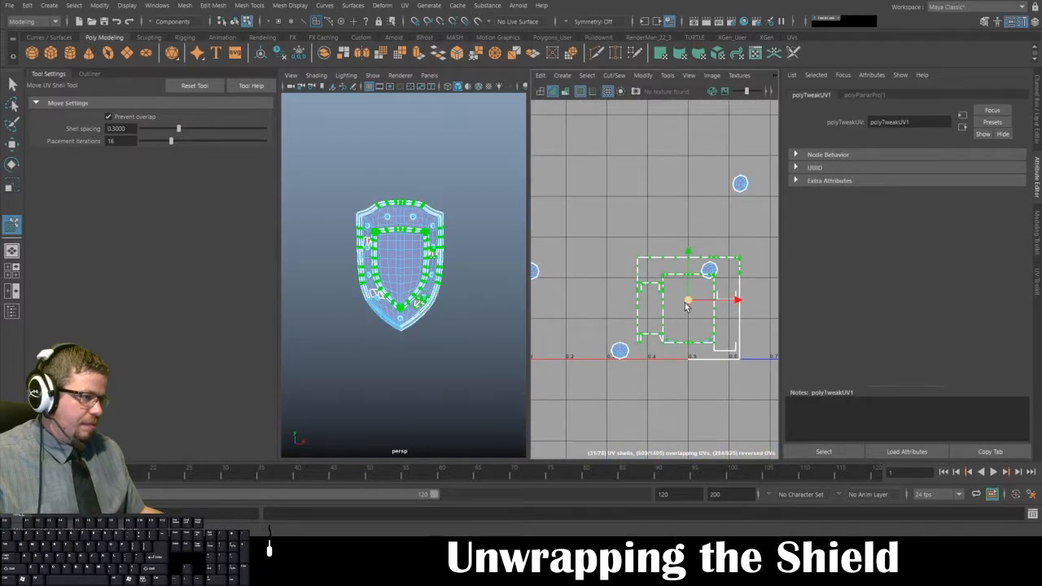
drag(791, 298, 844, 289)
Move the remaining frame strips and the short leftover strips down below the 0–1 UV space, away from the rivet shells.
alt+middle_drag(654, 273, 639, 253)
scroll(648, 269, up, 2)
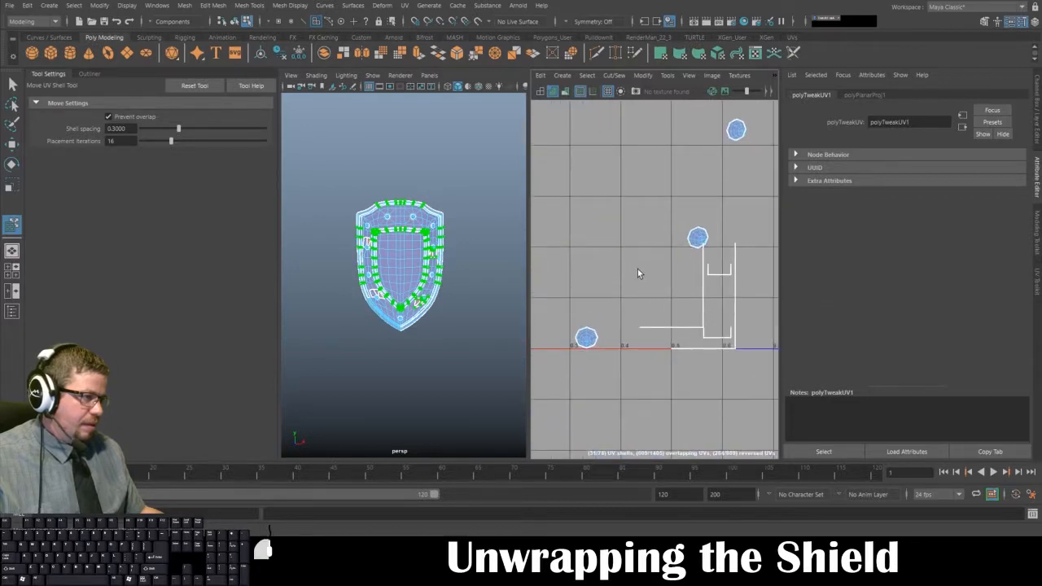
drag(638, 269, 682, 434)
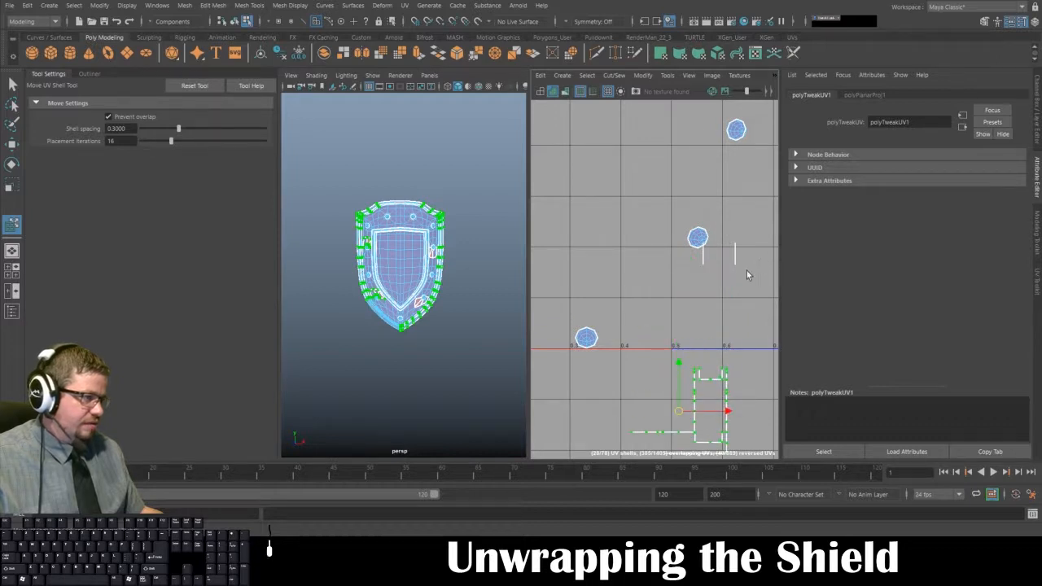
drag(747, 271, 688, 260)
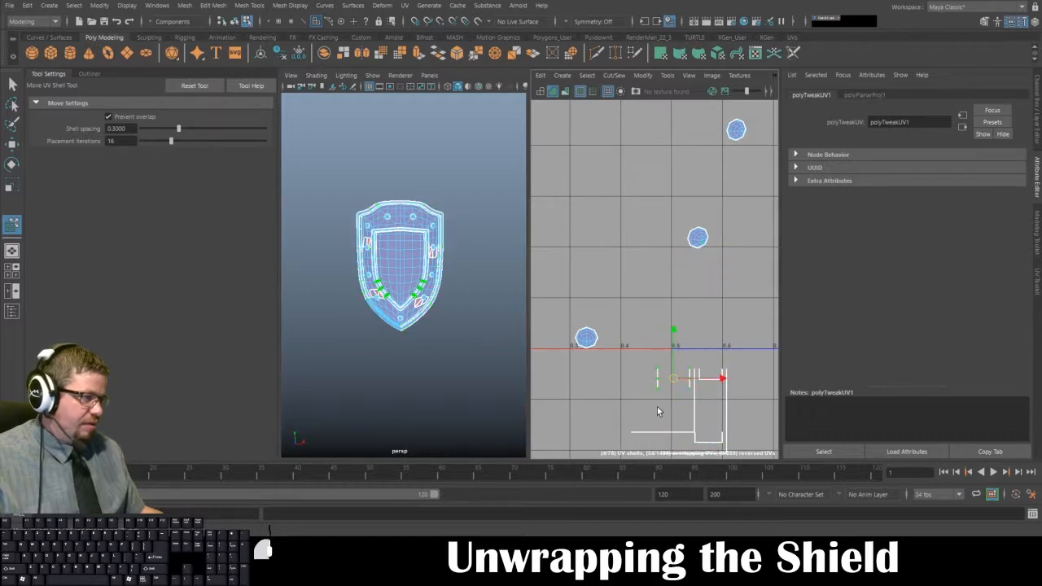
drag(658, 406, 655, 407)
Examine the projected rivet shells in the UV layout up close.
alt+right_drag(676, 350, 596, 160)
alt+middle_drag(596, 159, 605, 182)
alt+right_drag(601, 177, 704, 349)
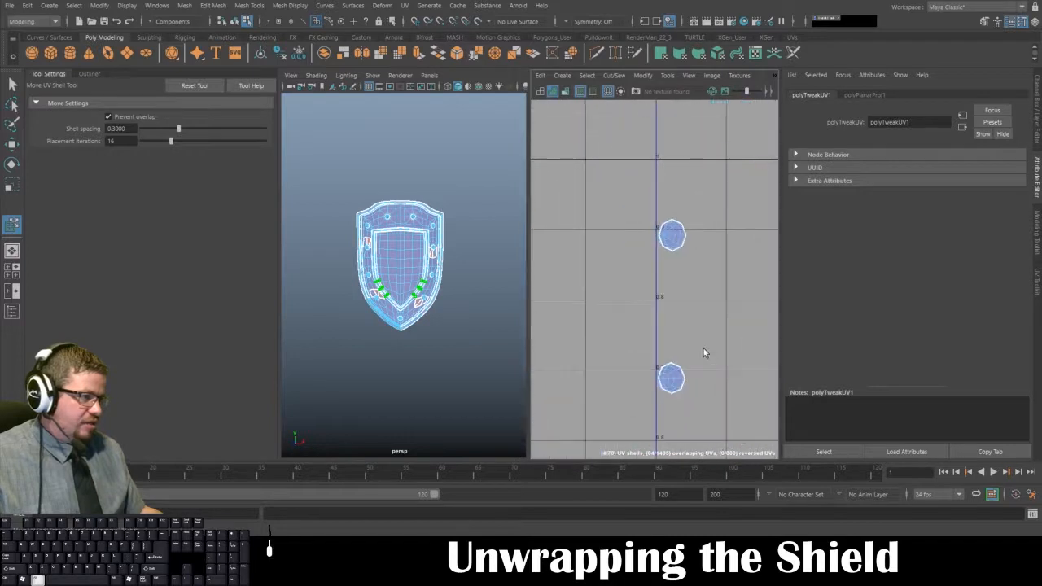
scroll(705, 353, down, 3)
scroll(628, 225, up, 3)
alt+middle_drag(663, 320, 657, 266)
alt+right_drag(657, 272, 682, 372)
alt+middle_drag(648, 324, 634, 282)
alt+middle_drag(710, 342, 705, 331)
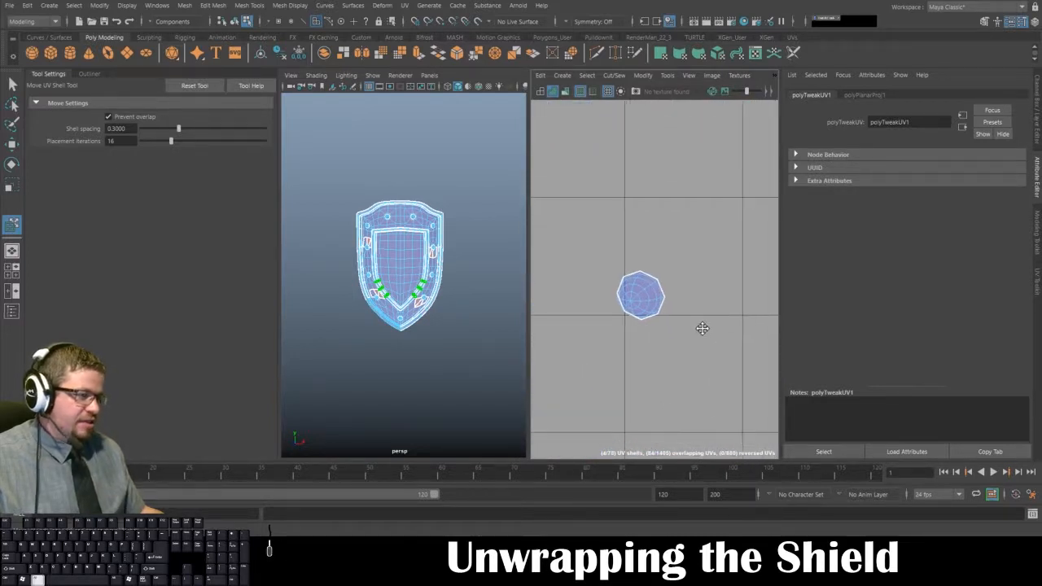
Compare the base edges of a lower rivet on the shield with the outer border of its UV shell.
alt+drag(423, 238, 414, 241)
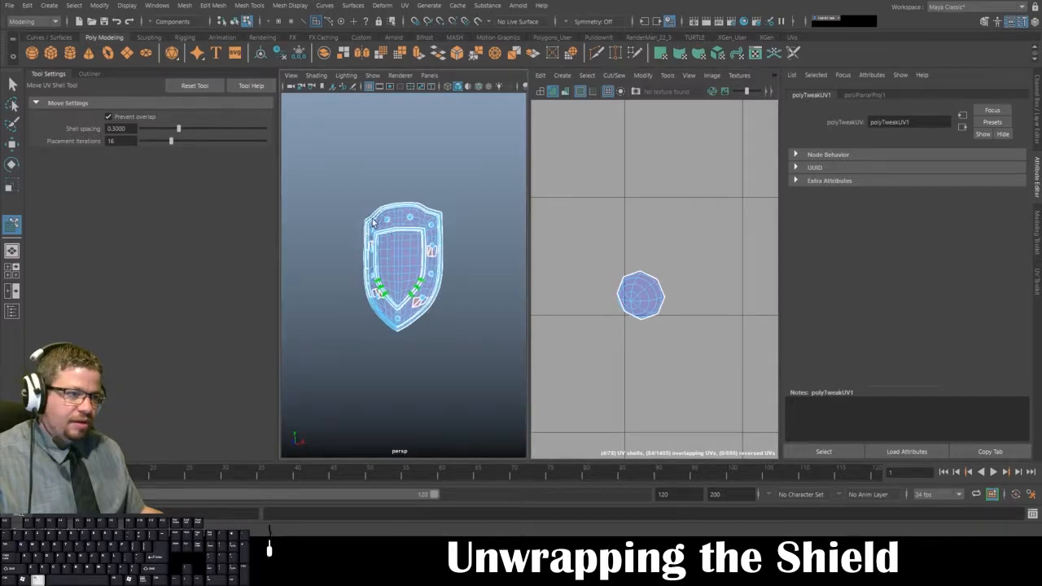
alt+right_drag(414, 241, 412, 321)
alt+middle_drag(470, 396, 426, 357)
alt+drag(426, 358, 366, 367)
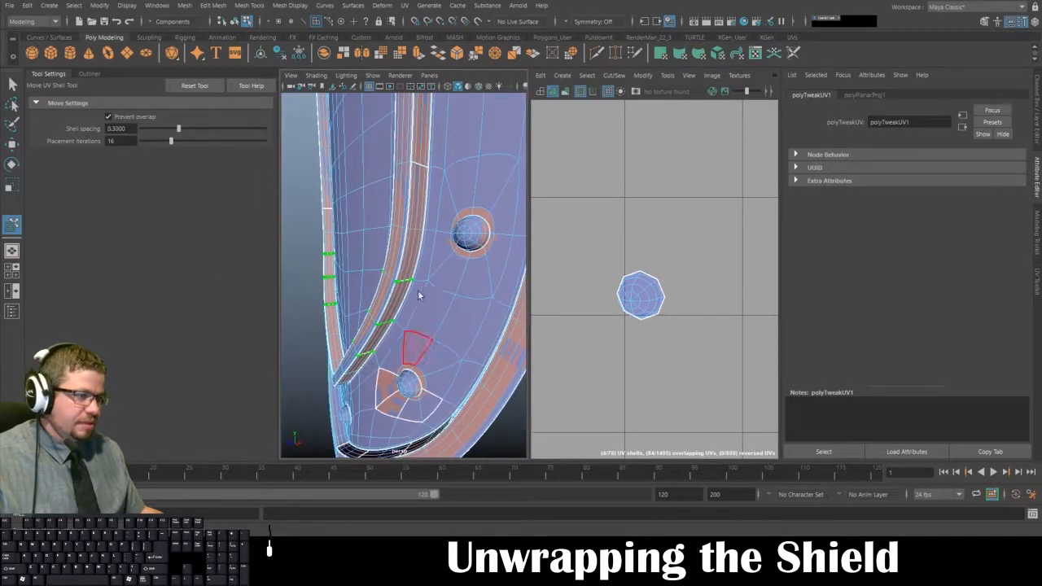
scroll(379, 266, up, 8)
scroll(380, 265, down, 5)
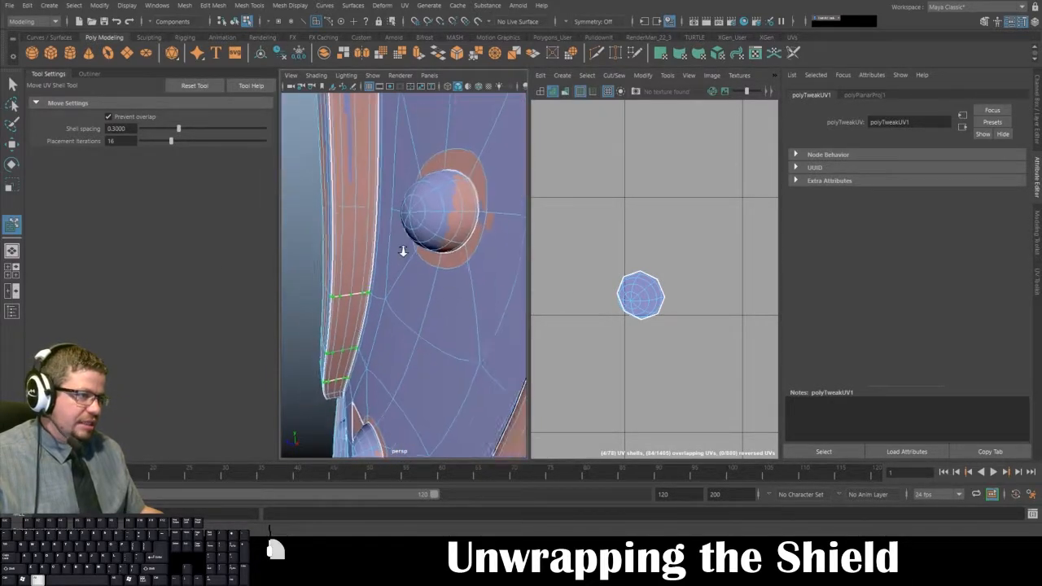
scroll(693, 331, down, 4)
alt+middle_drag(718, 333, 706, 327)
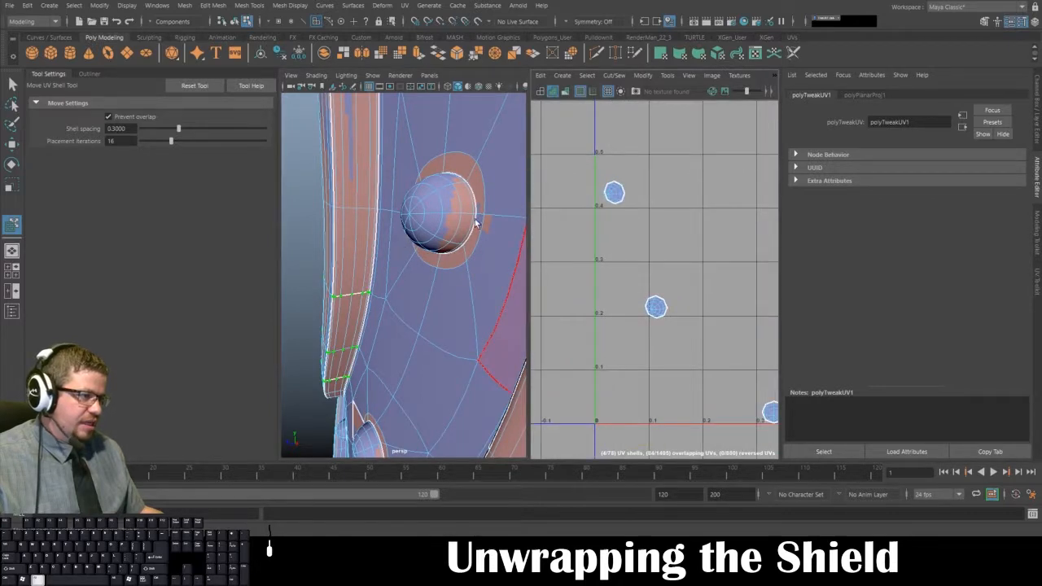
scroll(488, 183, up, 3)
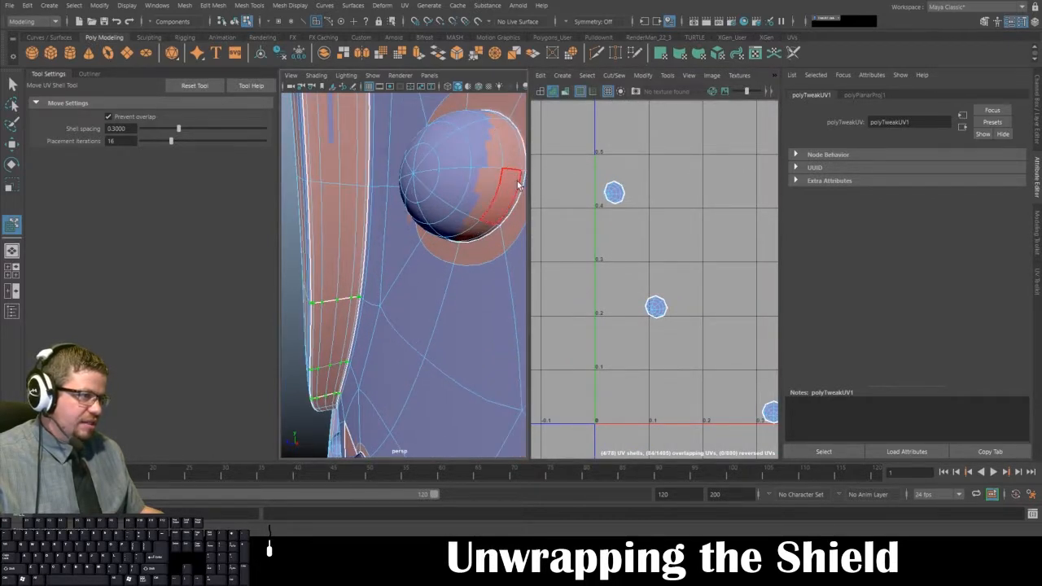
scroll(621, 270, up, 3)
scroll(670, 334, up, 10)
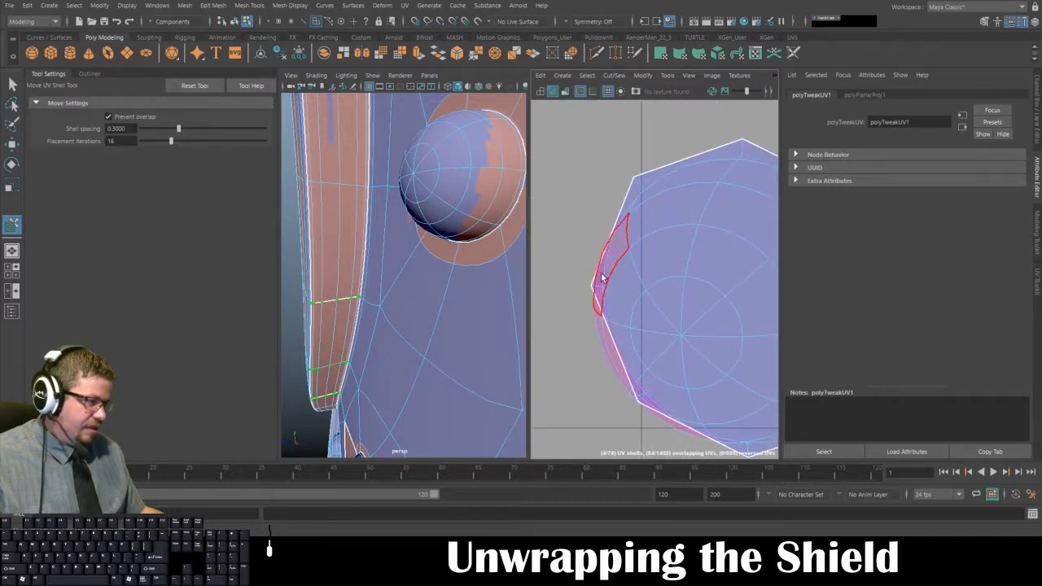
alt+right_drag(617, 373, 554, 167)
alt+right_drag(643, 279, 564, 132)
scroll(565, 132, down, 3)
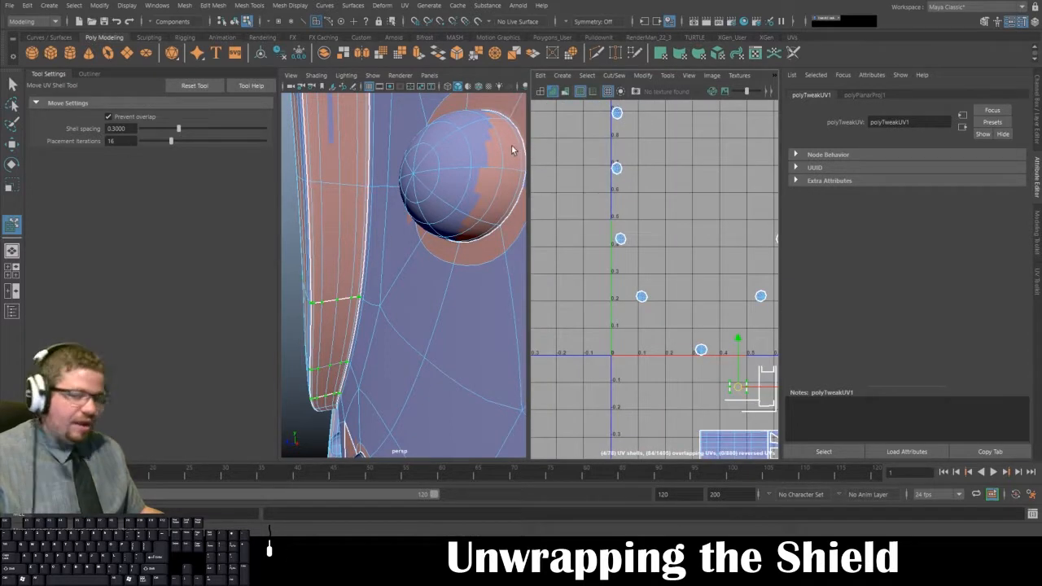
Turn off the smooth mesh preview on the shield.
key(1)
scroll(625, 224, down, 5)
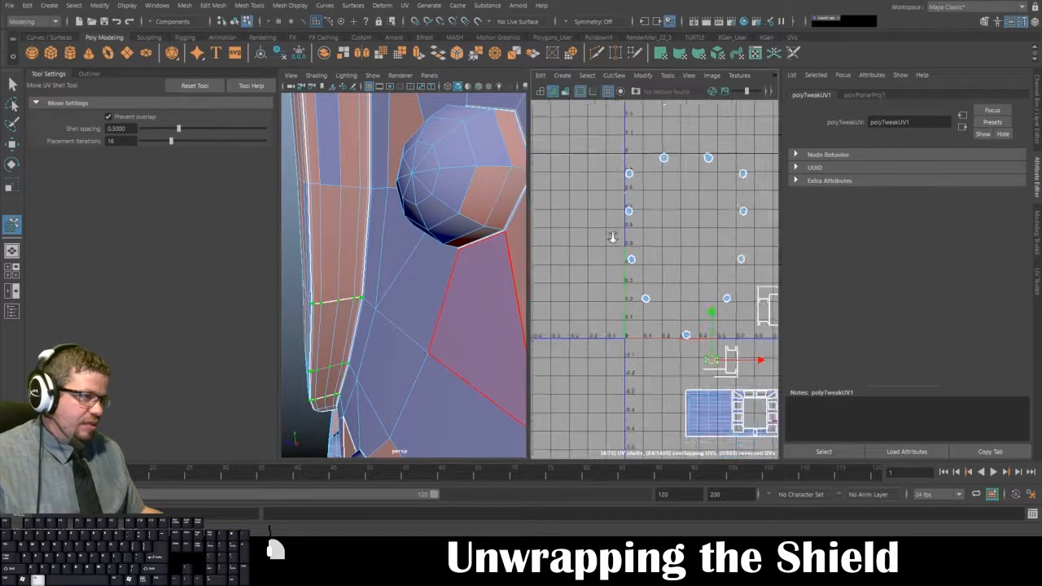
scroll(619, 202, up, 2)
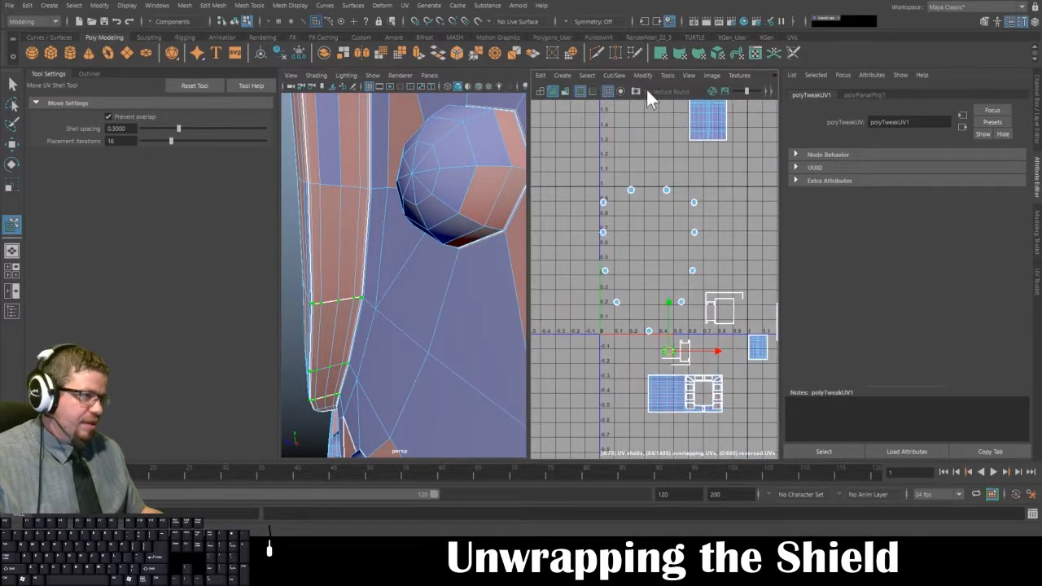
Use the Move UV Shell tool to move all the rivet shells horizontally into negative U, outside the 0–1 UV space.
click(667, 75)
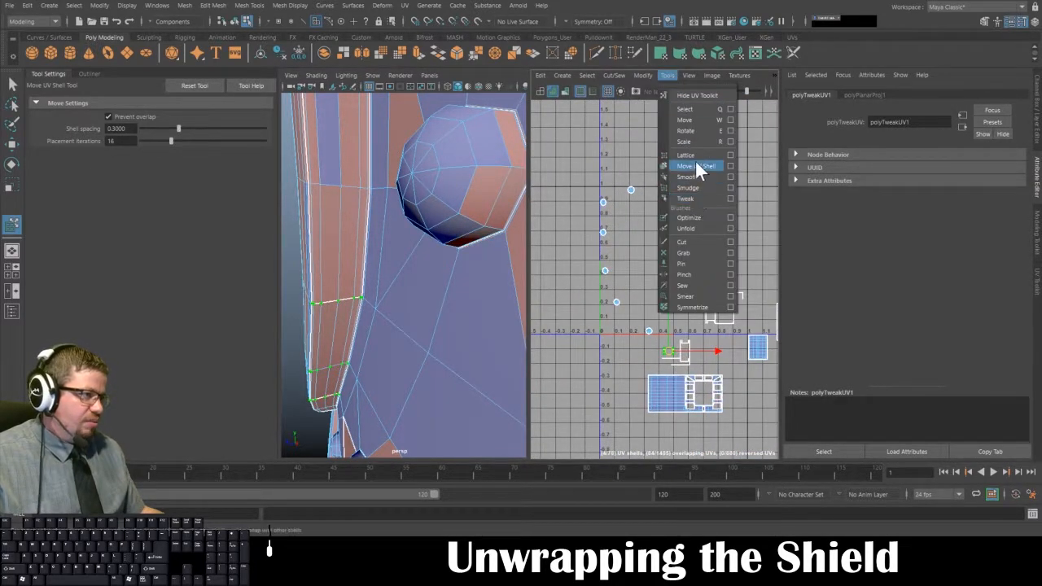
click(697, 166)
drag(589, 173, 679, 320)
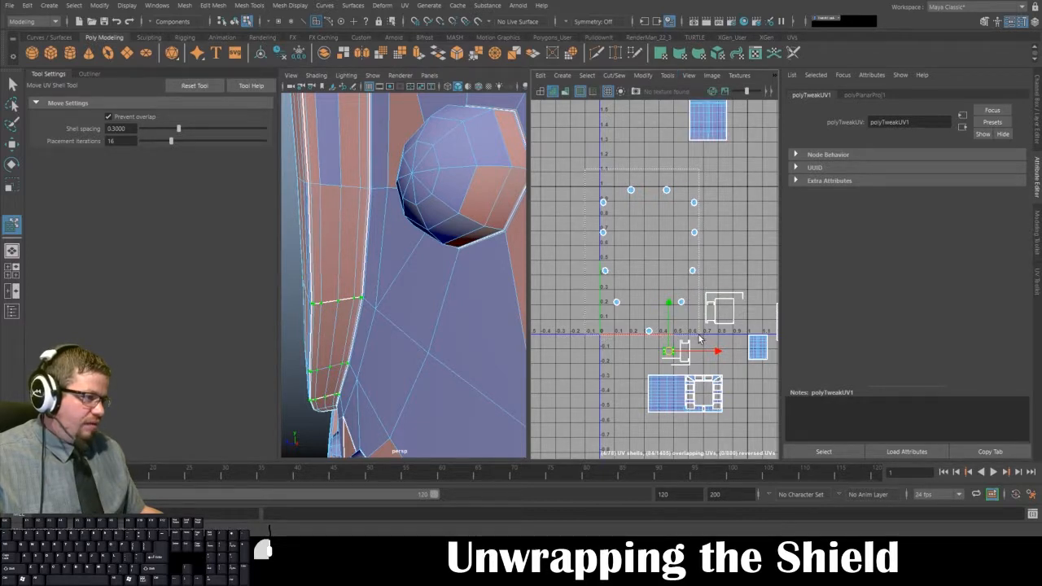
drag(699, 340, 699, 340)
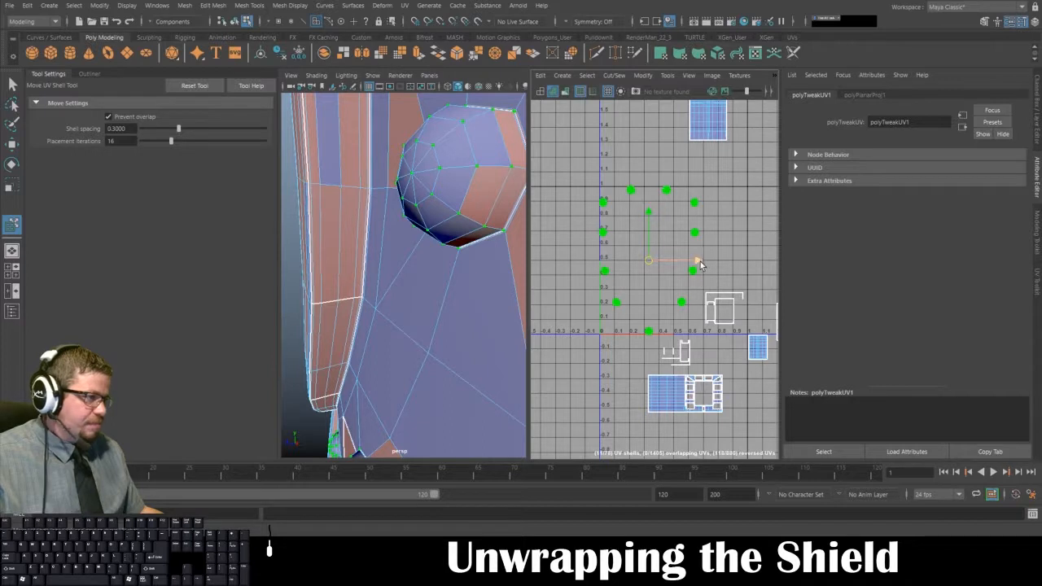
drag(700, 265, 572, 270)
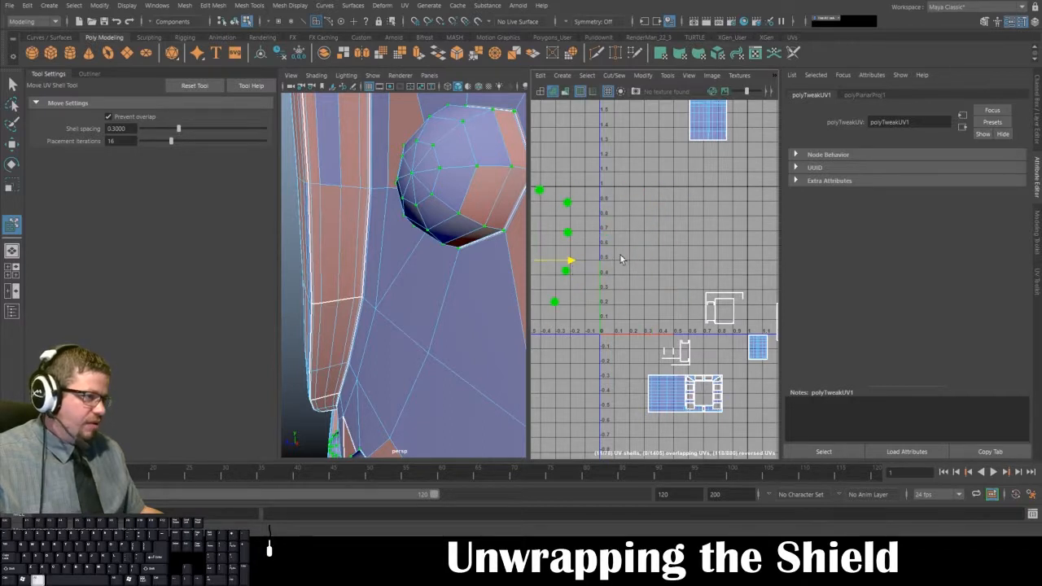
Enlarge the UV editor to fill the view area and centre it on the moved rivet shells.
alt+middle_drag(620, 259, 652, 215)
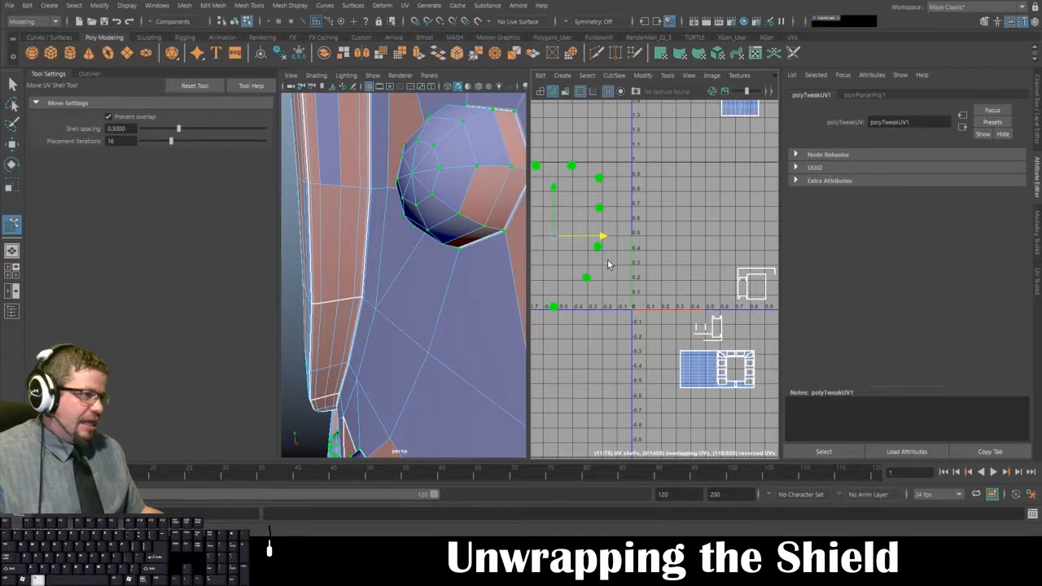
alt+middle_drag(608, 264, 679, 264)
key(space)
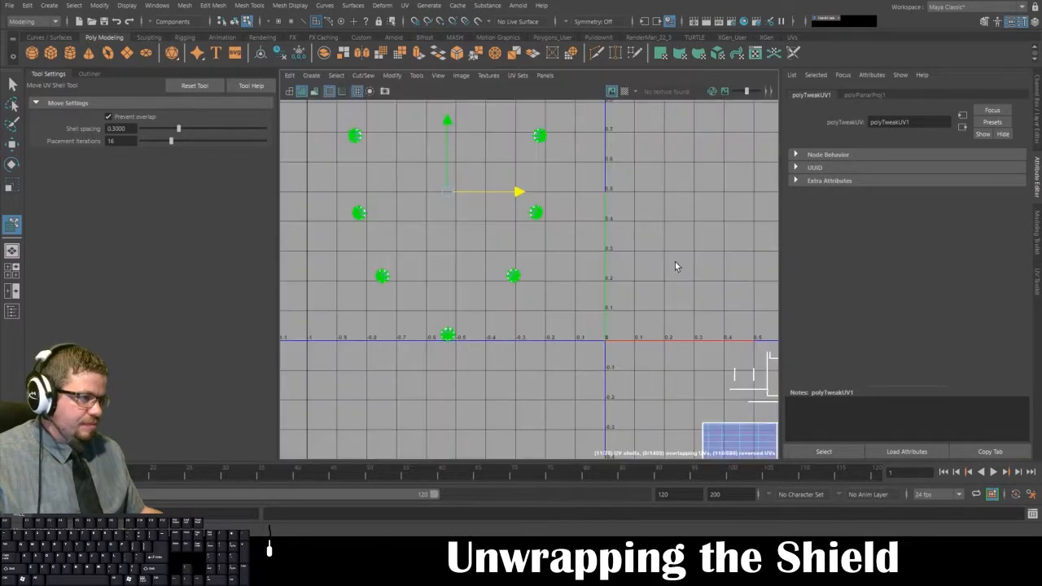
alt+middle_drag(494, 268, 582, 344)
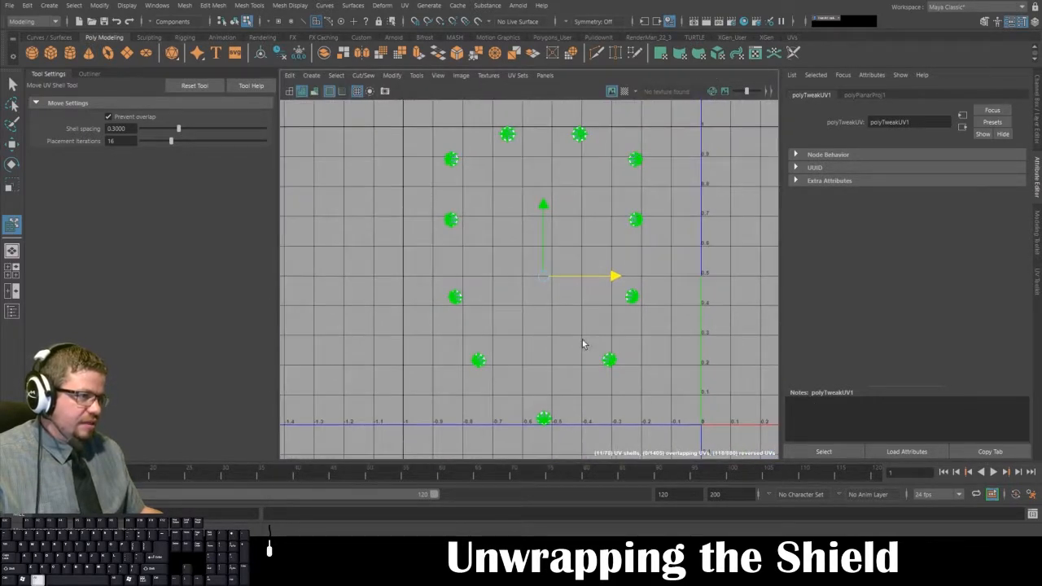
click(416, 76)
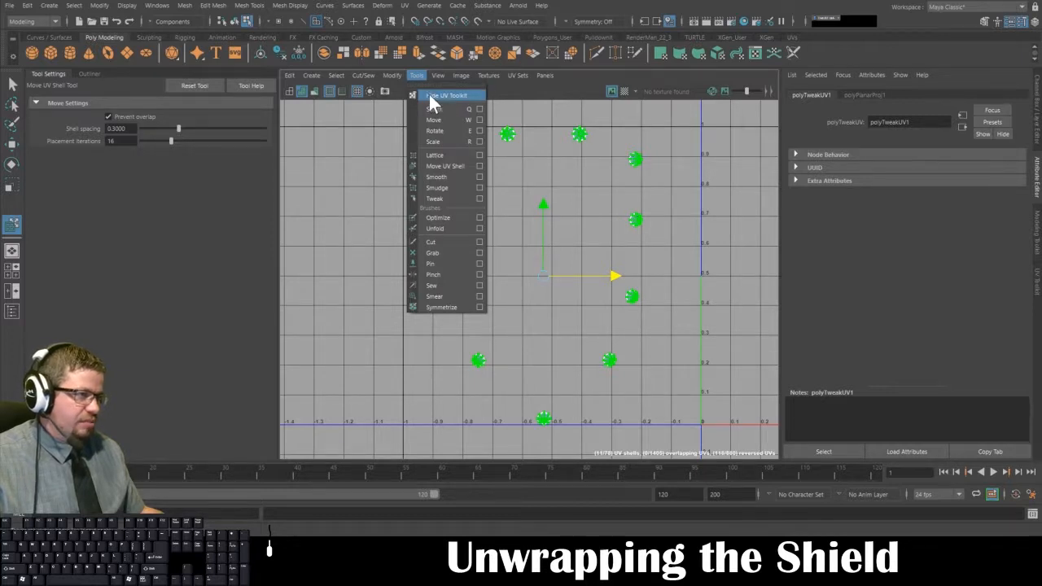
click(414, 74)
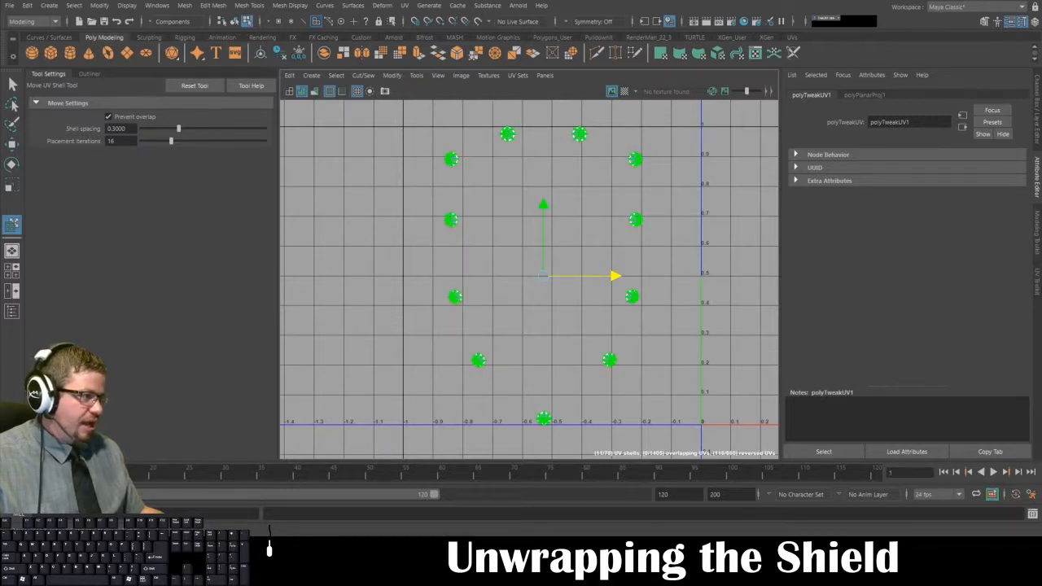
Unfold the UVs of all the selected rivet shells using the UV Toolkit.
click(1038, 280)
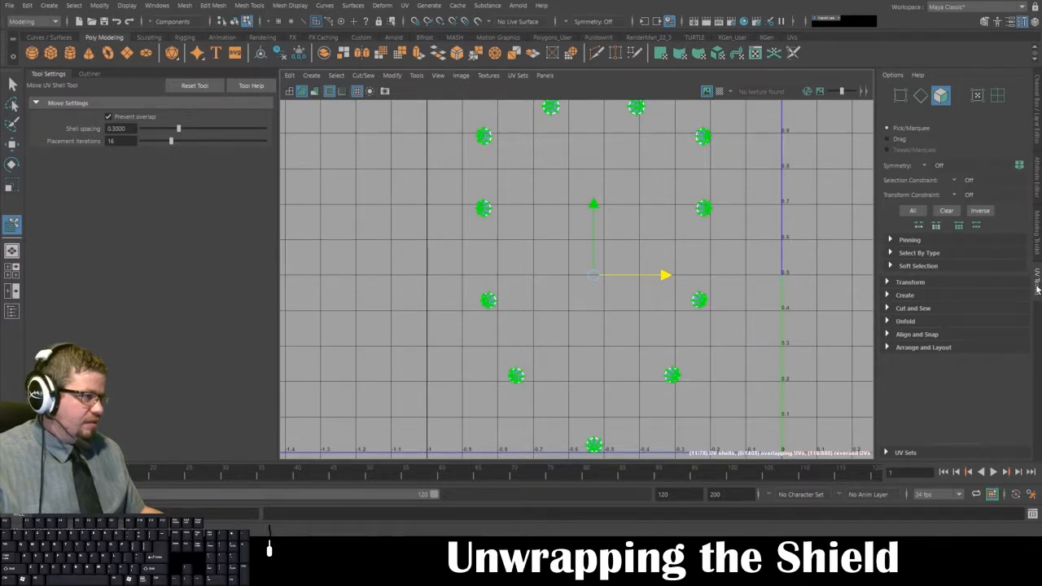
click(887, 322)
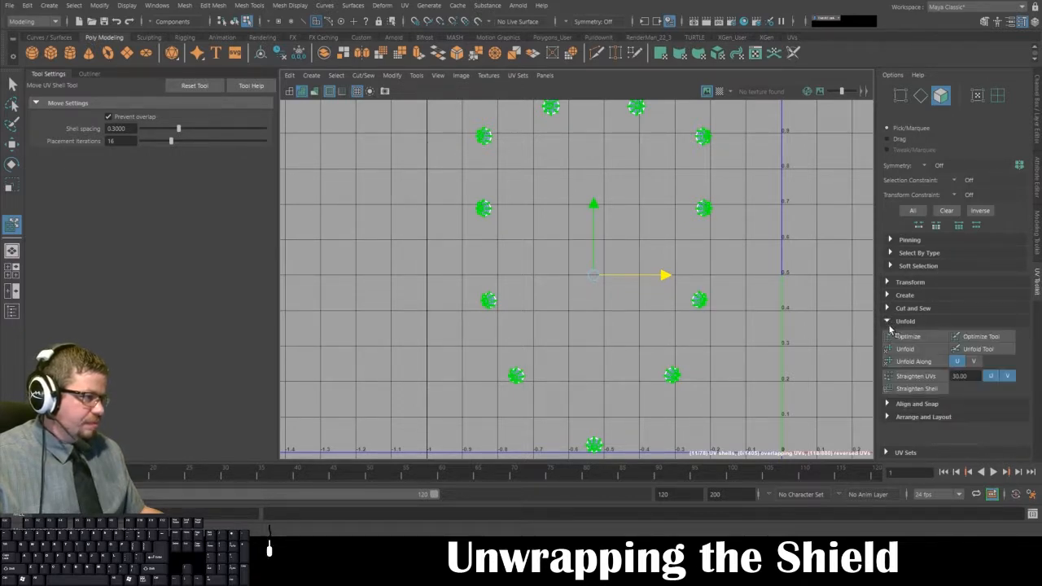
click(902, 350)
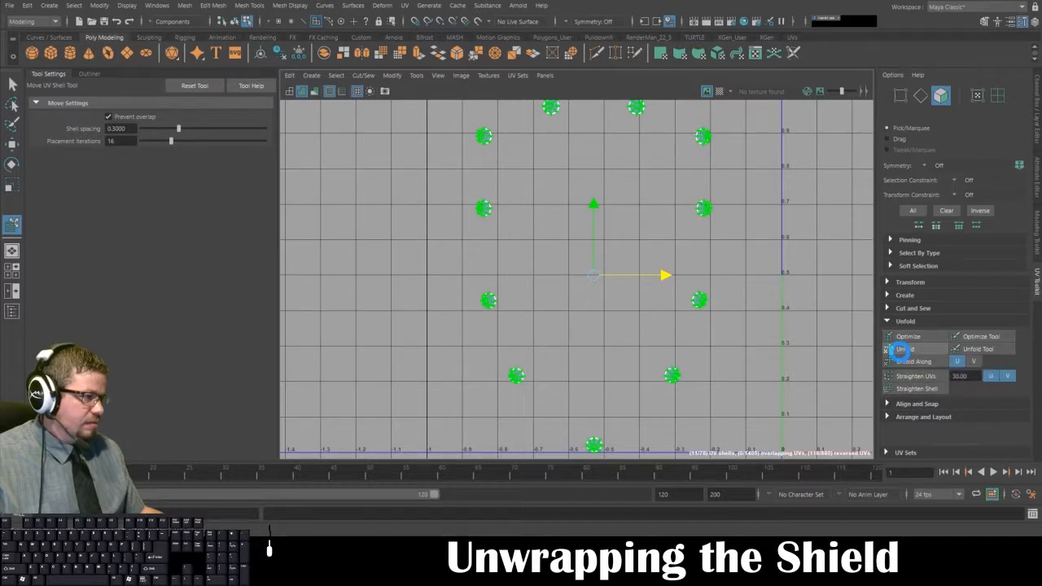
scroll(581, 263, down, 2)
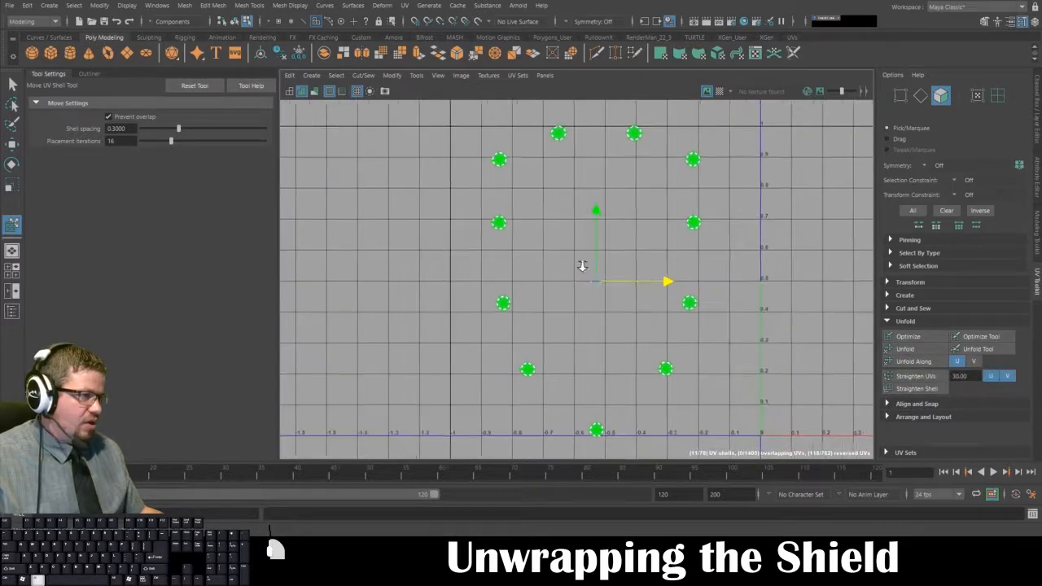
Deselect the rivet shells and examine the shape and spacing of the unfolded rivet UVs up close.
click(551, 187)
alt+middle_drag(375, 145, 431, 214)
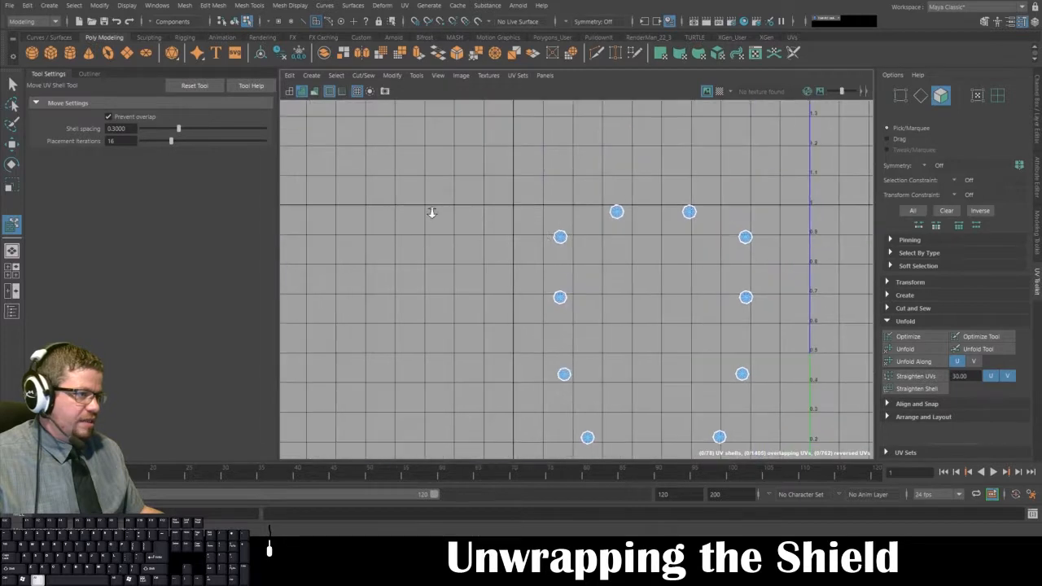
alt+right_drag(431, 214, 701, 337)
alt+middle_drag(745, 367, 578, 324)
alt+right_drag(578, 324, 706, 440)
alt+middle_drag(695, 299, 608, 368)
alt+middle_drag(770, 205, 595, 336)
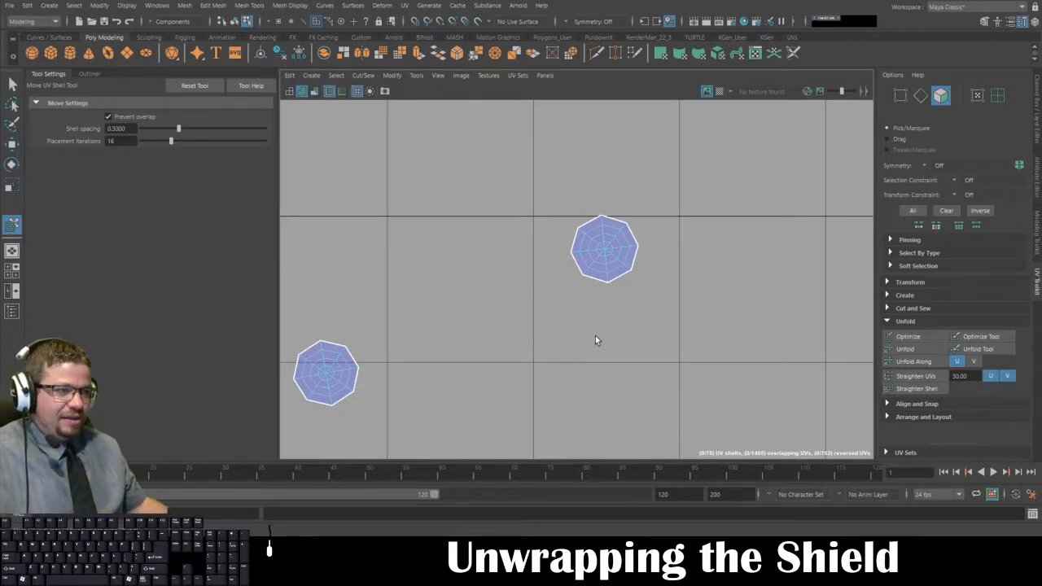
scroll(586, 317, down, 6)
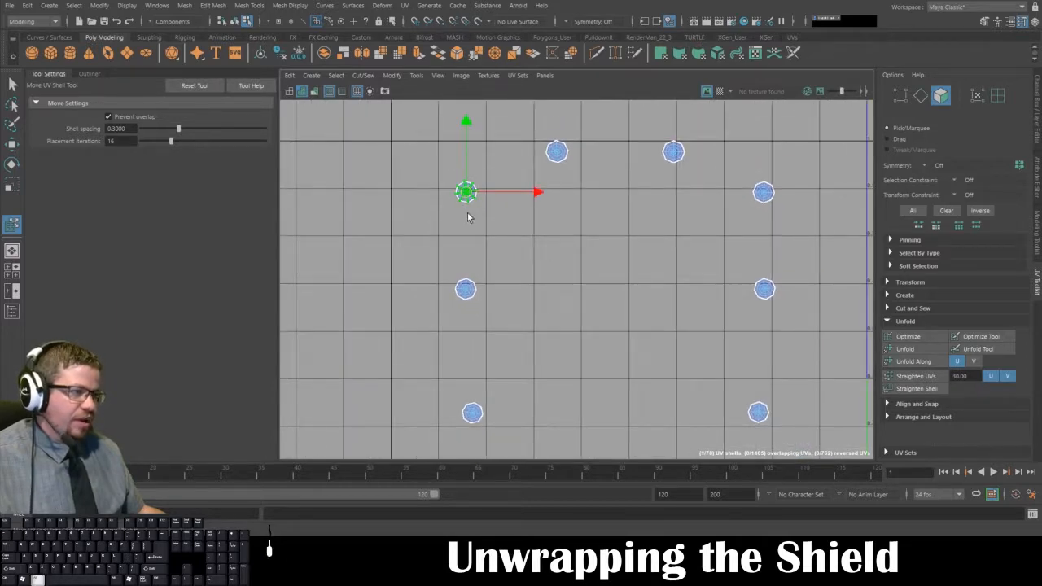
alt+right_drag(468, 217, 554, 271)
alt+middle_drag(554, 272, 581, 349)
alt+right_drag(383, 285, 431, 288)
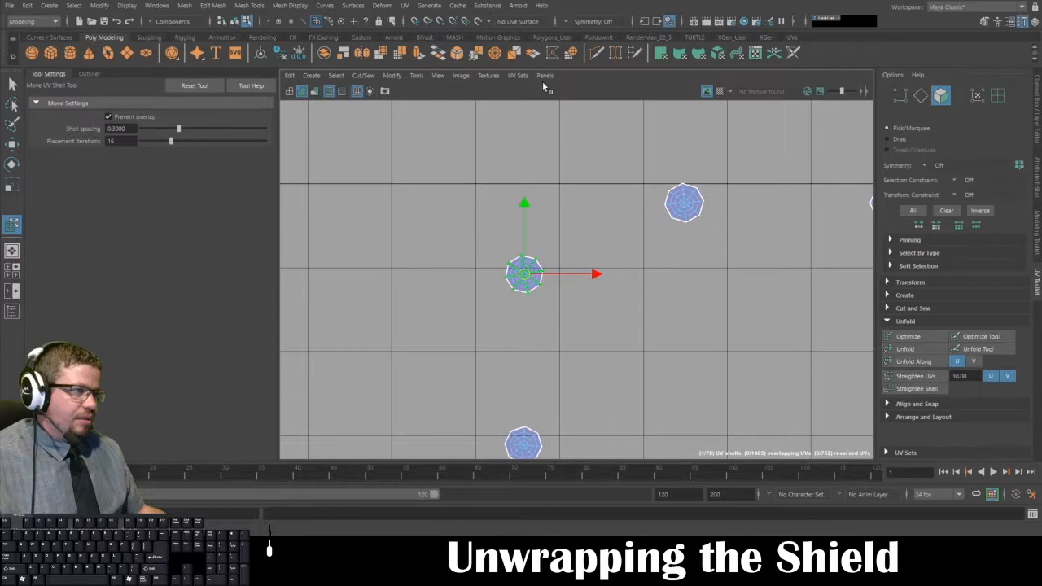
click(628, 296)
scroll(603, 325, down, 6)
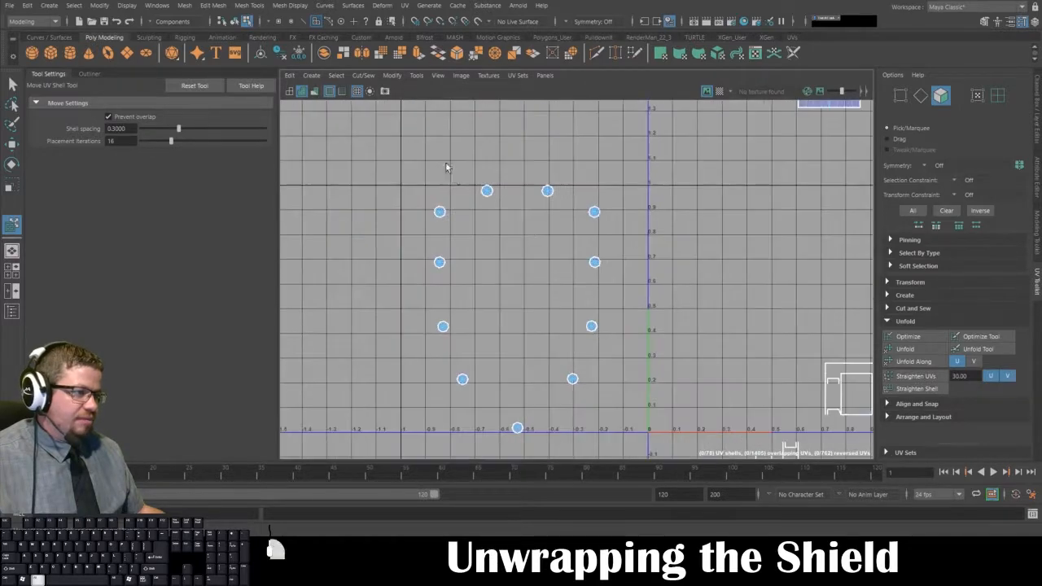
Bring back the perspective view beside the UV editor and examine the front of the shield from several angles.
key(space)
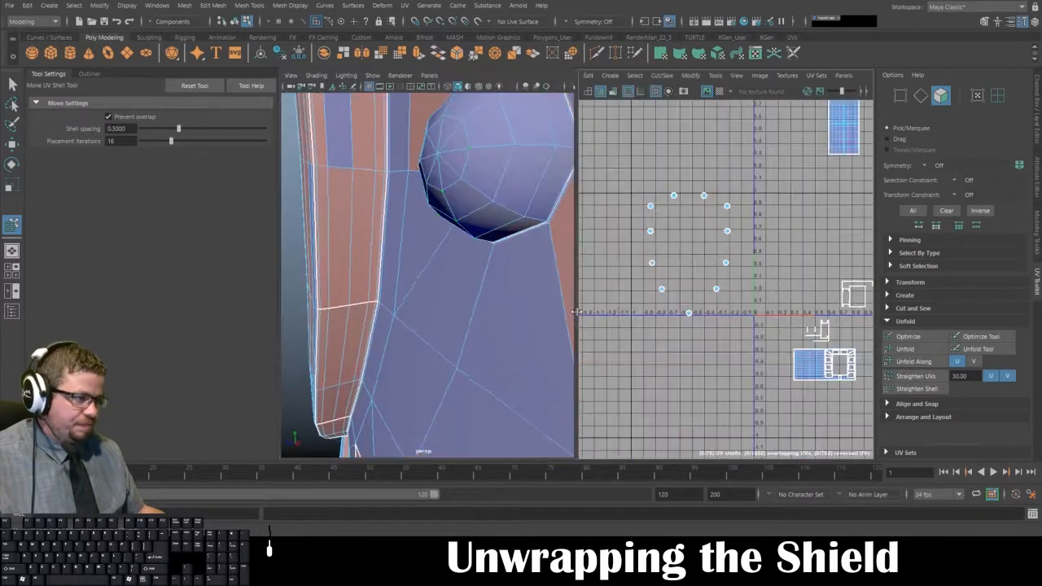
scroll(387, 230, down, 5)
alt+drag(387, 226, 516, 261)
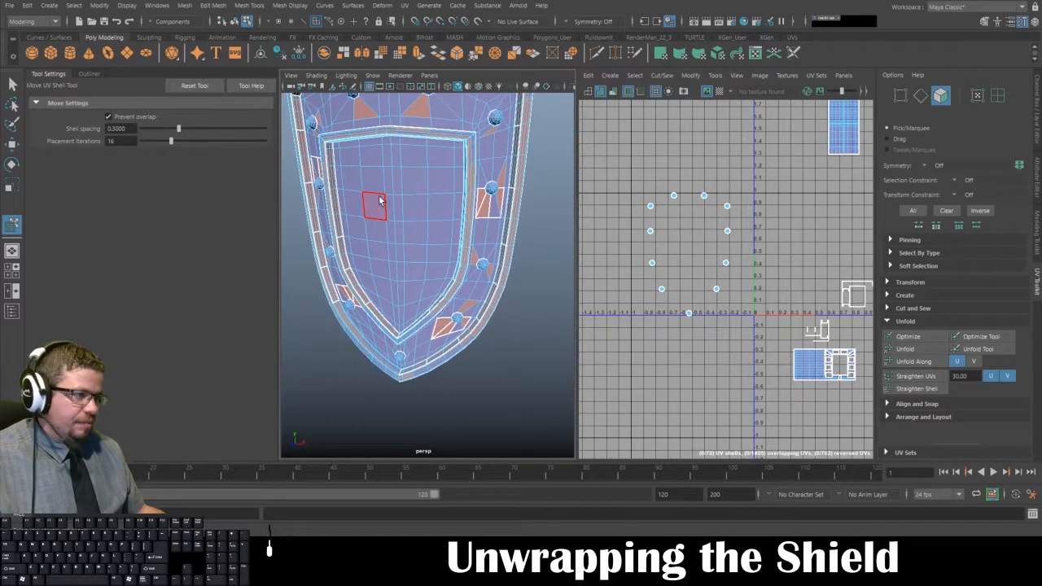
mouse_move(384, 193)
alt+mouse_down()
mouse_move(538, 203)
mouse_move(526, 242)
mouse_move(392, 182)
alt+mouse_up()
alt+middle_drag(392, 182, 377, 275)
alt+right_drag(377, 275, 384, 307)
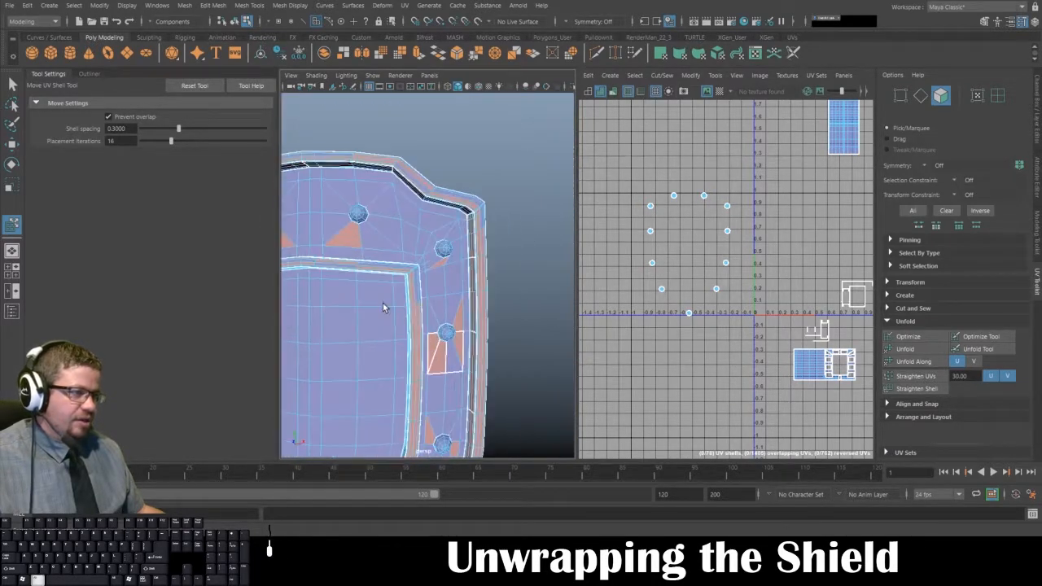
alt+drag(383, 307, 350, 307)
alt+middle_drag(349, 307, 433, 286)
alt+right_drag(434, 286, 449, 285)
alt+drag(449, 284, 507, 291)
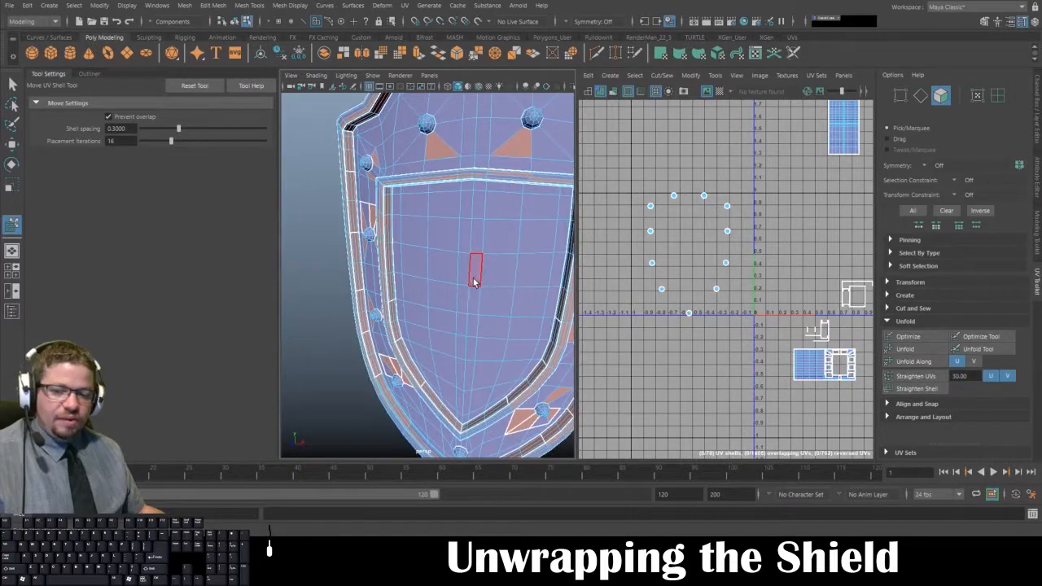
scroll(463, 262, down, 3)
alt+drag(463, 263, 418, 258)
alt+right_drag(419, 259, 435, 270)
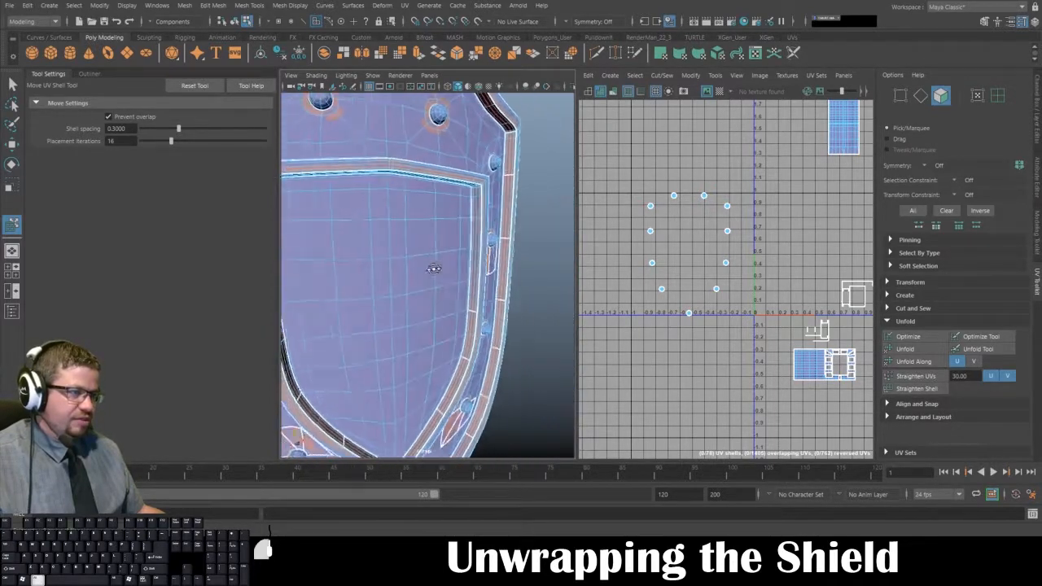
alt+drag(435, 269, 477, 257)
Examine the rivets and the upper-left corner of the raised frame around the shield's centre panel up close.
alt+drag(433, 128, 346, 228)
alt+right_drag(346, 228, 375, 232)
alt+middle_drag(374, 232, 425, 231)
alt+right_drag(425, 231, 440, 276)
alt+drag(441, 276, 415, 226)
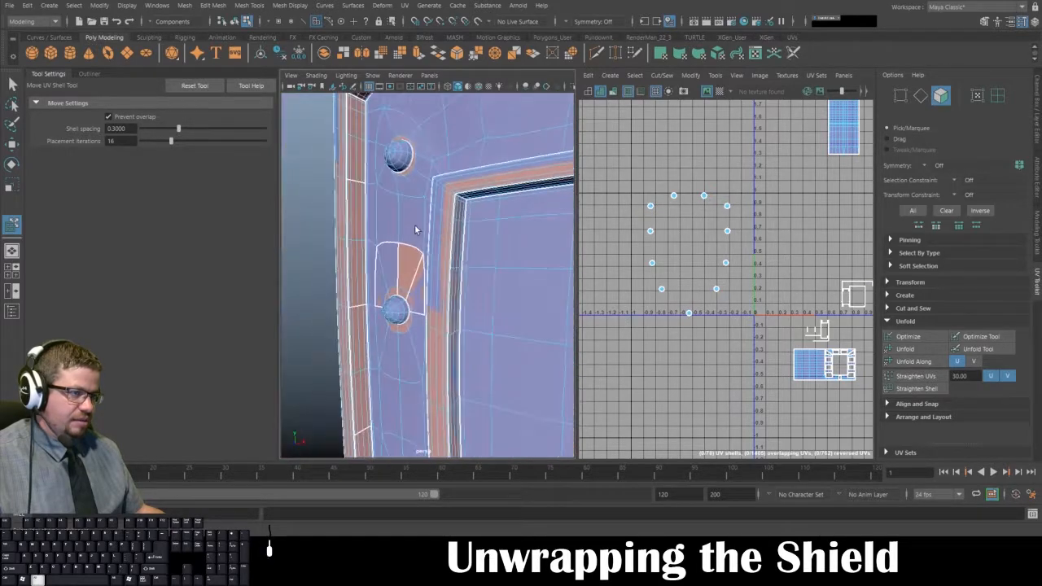
alt+middle_drag(415, 225, 386, 243)
alt+right_drag(386, 242, 479, 249)
alt+middle_drag(479, 249, 439, 187)
alt+right_drag(439, 187, 394, 147)
alt+middle_drag(455, 150, 407, 179)
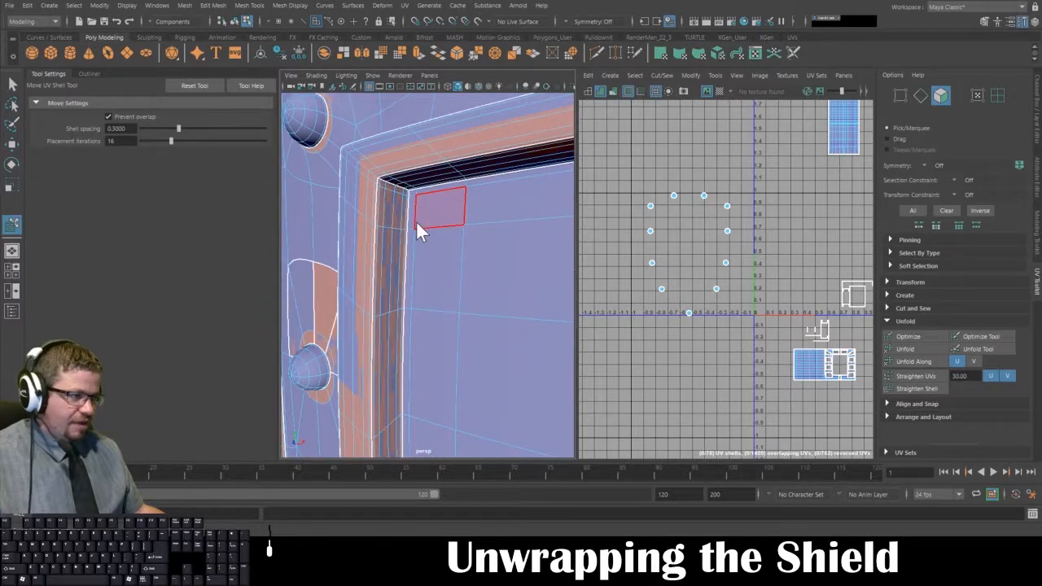
Enlarge the perspective view and select the narrow border faces along the upper left edge of the shield's centre panel.
key(space)
mouse_move(491, 215)
alt+mouse_down()
mouse_move(523, 168)
mouse_move(556, 258)
mouse_move(517, 187)
mouse_move(552, 169)
alt+mouse_up()
click(552, 165)
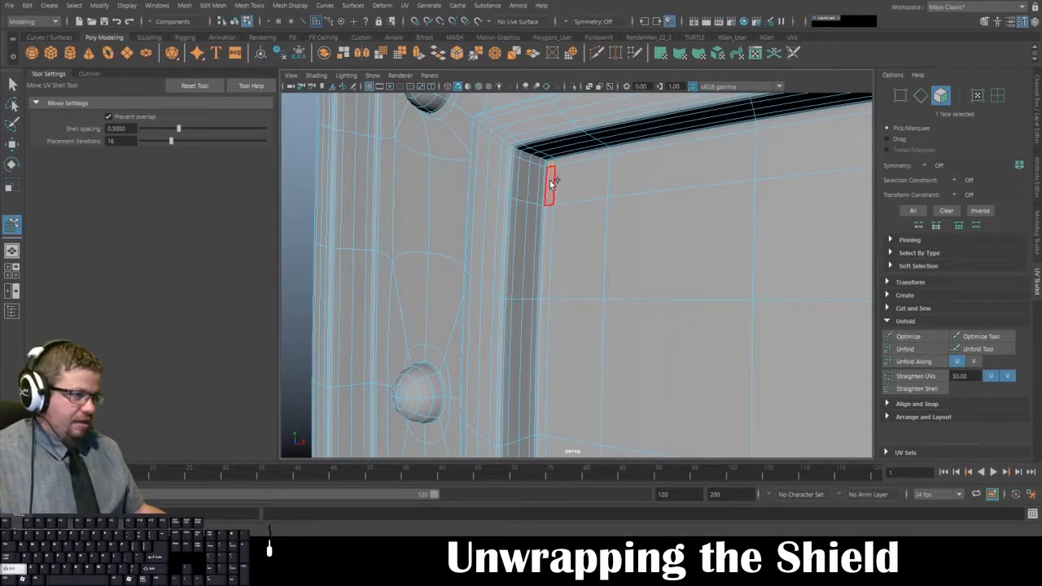
shift+click(554, 179)
alt+right_drag(549, 209, 542, 212)
alt+middle_drag(542, 211, 526, 140)
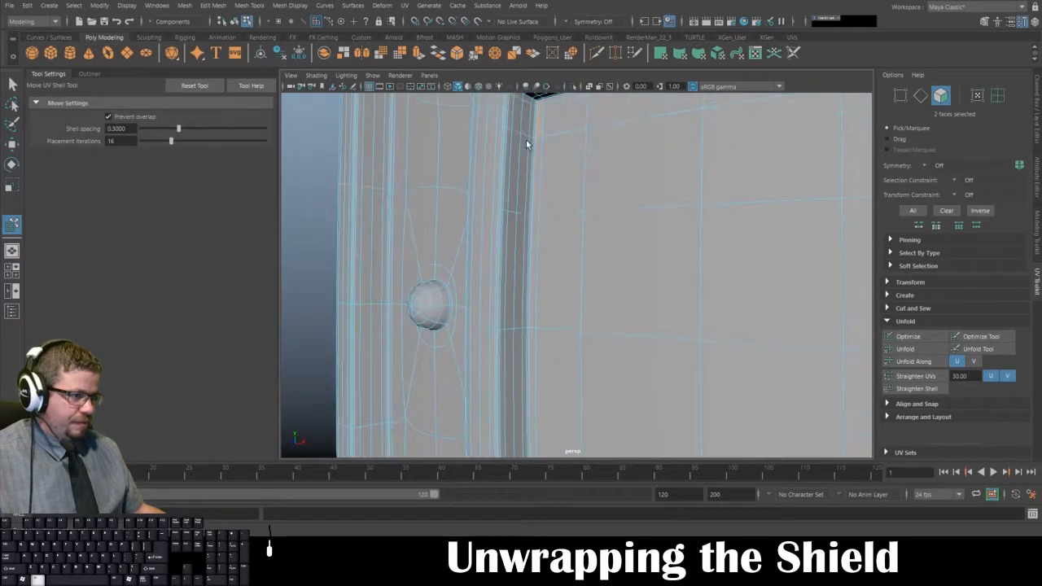
shift+click(536, 165)
shift+click(535, 233)
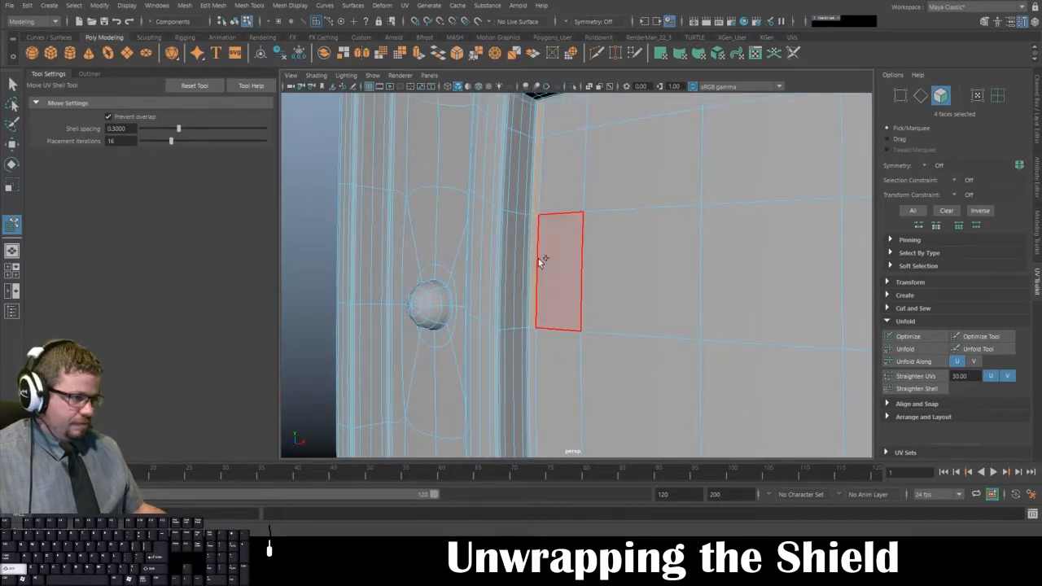
shift+click(533, 337)
Add the narrow border faces down the rest of the centre panel's left edge to its bottom tip.
alt+middle_drag(562, 317, 556, 136)
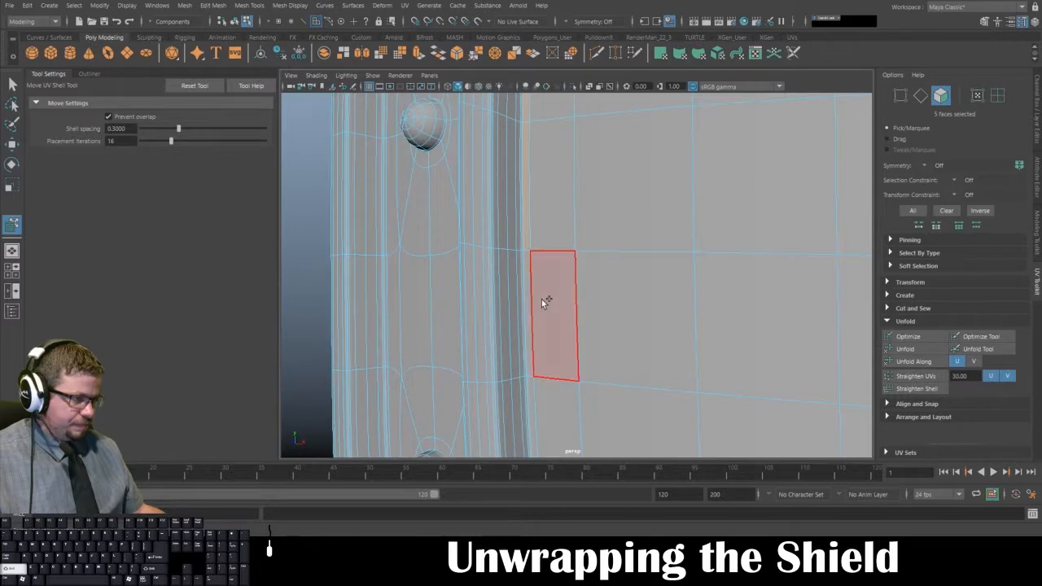
shift+click(531, 317)
shift+click(533, 396)
alt+middle_drag(557, 339, 556, 117)
shift+click(539, 272)
shift+click(568, 360)
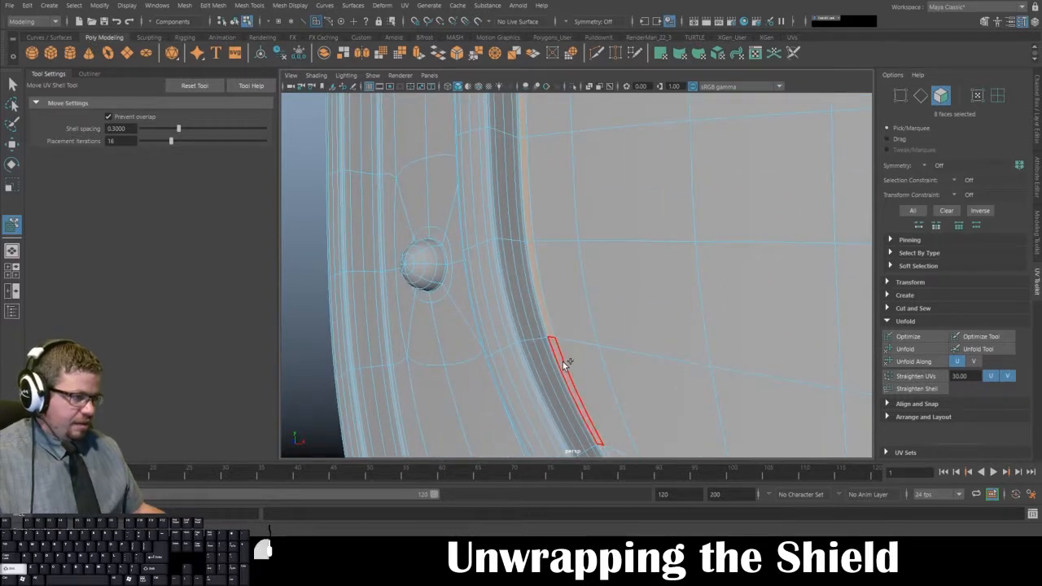
alt+middle_drag(567, 361, 538, 195)
shift+click(530, 305)
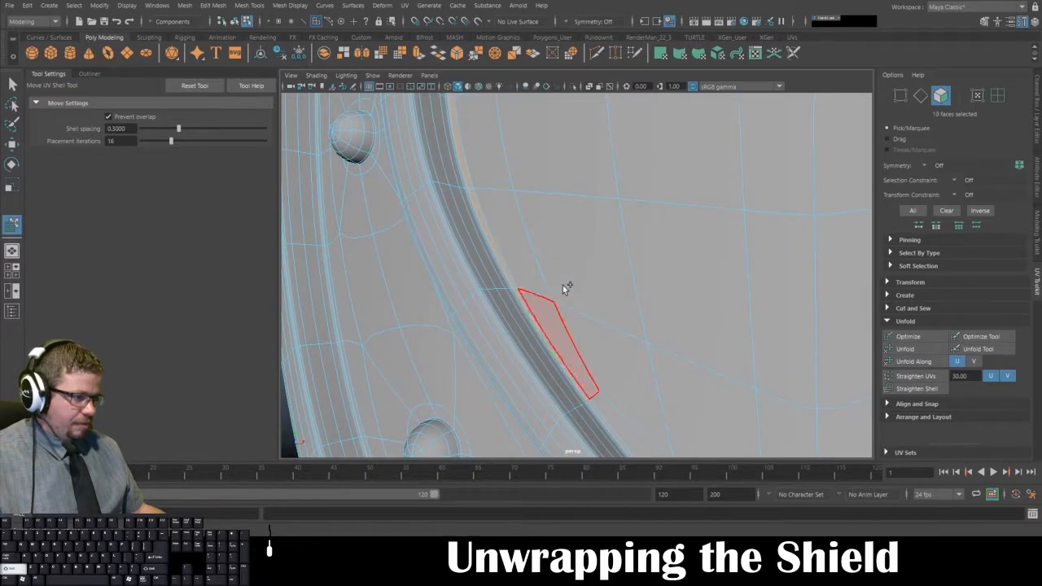
shift+click(596, 414)
alt+middle_drag(614, 379, 491, 263)
shift+click(519, 345)
shift+click(607, 412)
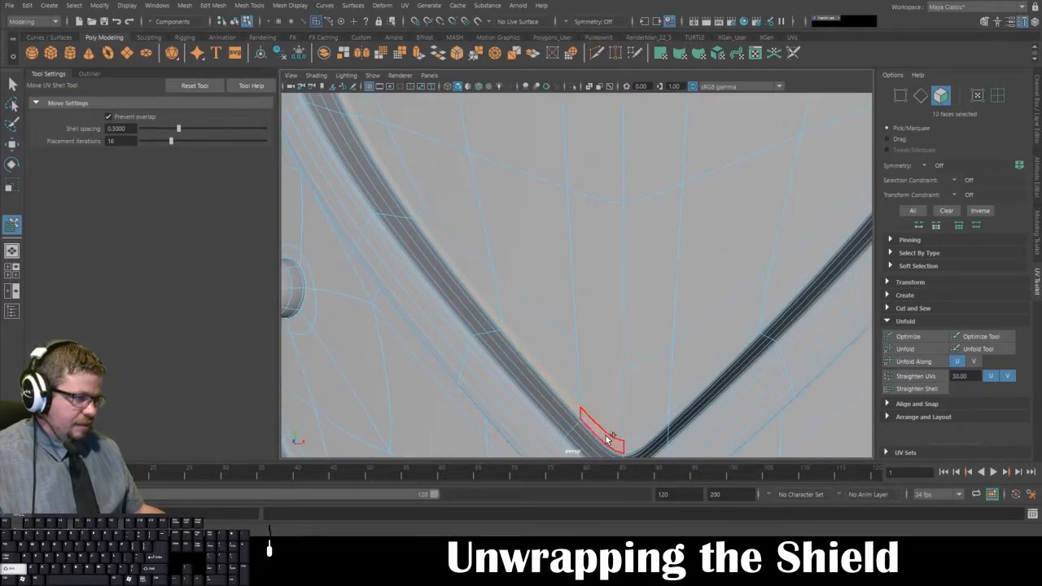
Add the narrow border faces from the centre panel's bottom tip up its right edge to the selection.
shift+click(819, 286)
alt+middle_drag(802, 256, 645, 372)
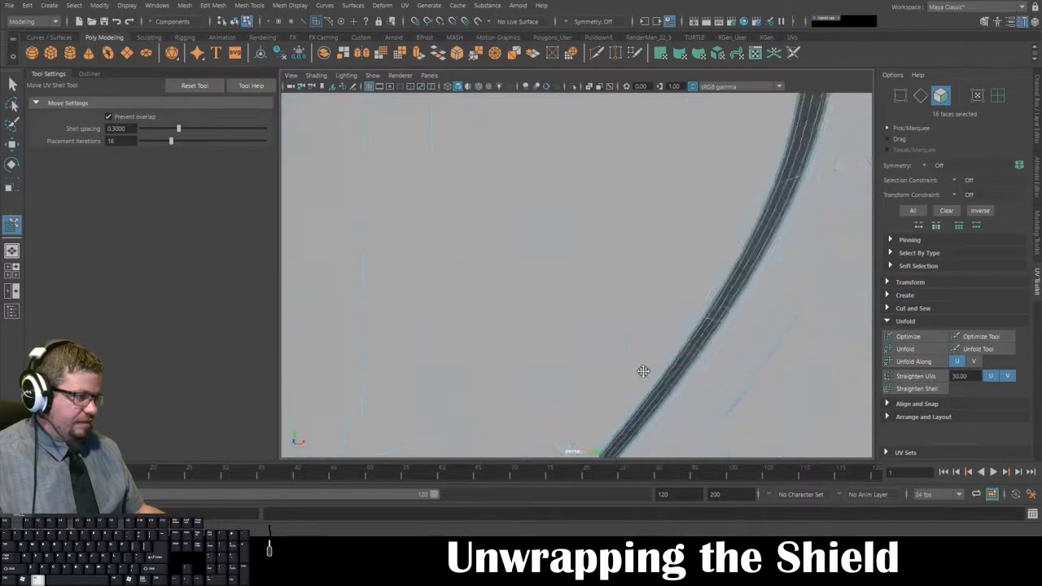
alt+right_drag(644, 372, 623, 301)
shift+click(695, 181)
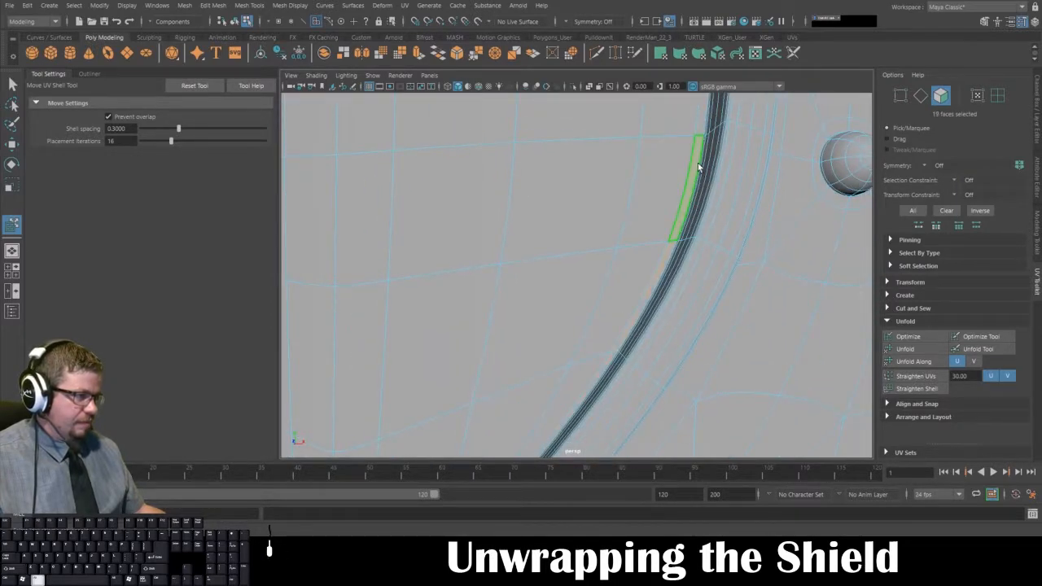
alt+middle_drag(698, 165, 671, 241)
alt+middle_drag(686, 132, 638, 481)
shift+double_click(591, 132)
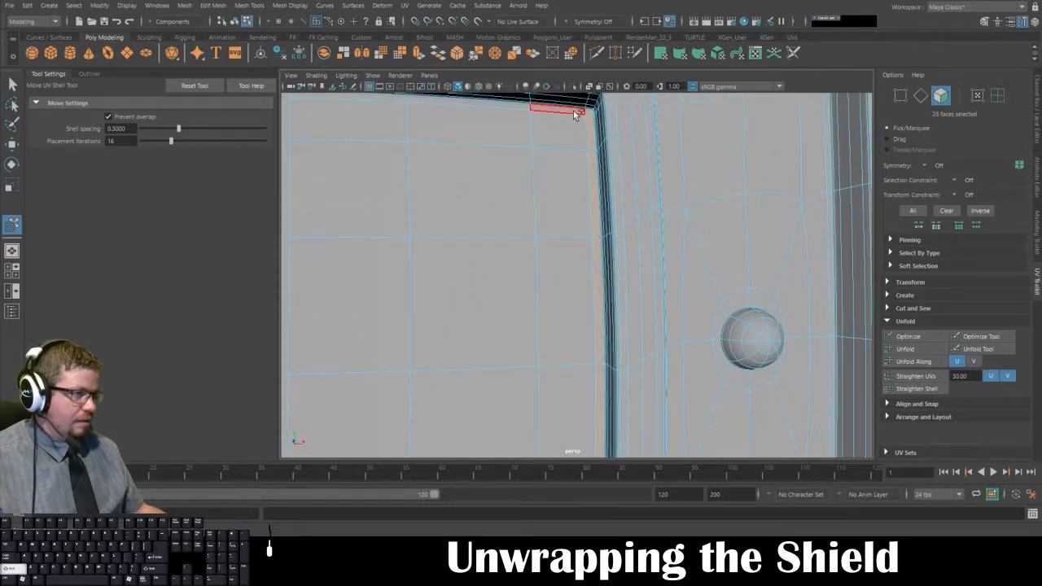
Extend the face selection along the narrow border strip at the centre panel's top edge.
shift+double_click(506, 105)
alt+middle_drag(381, 133, 739, 206)
shift+double_click(442, 182)
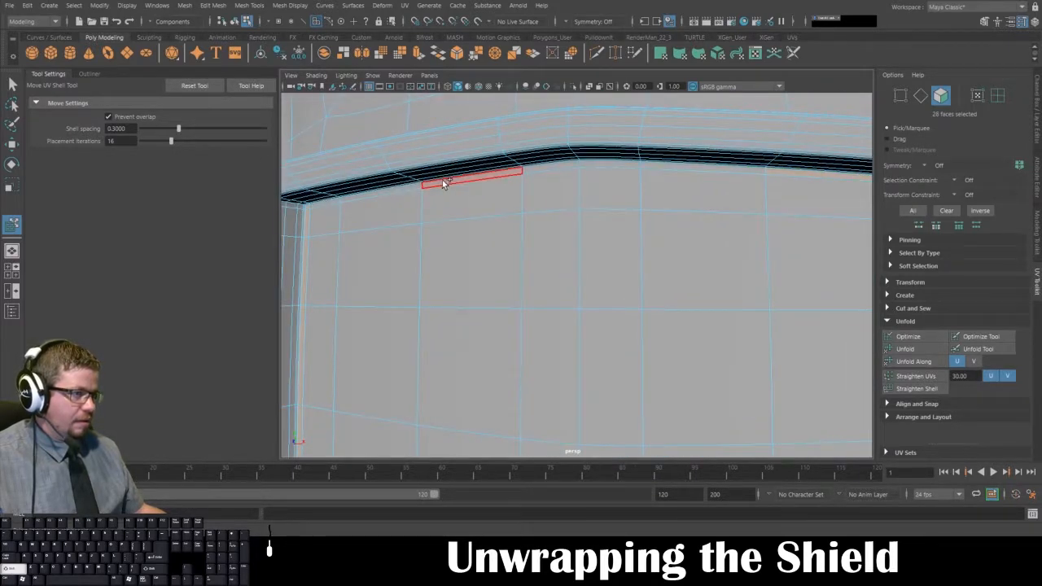
alt+middle_drag(311, 207, 478, 256)
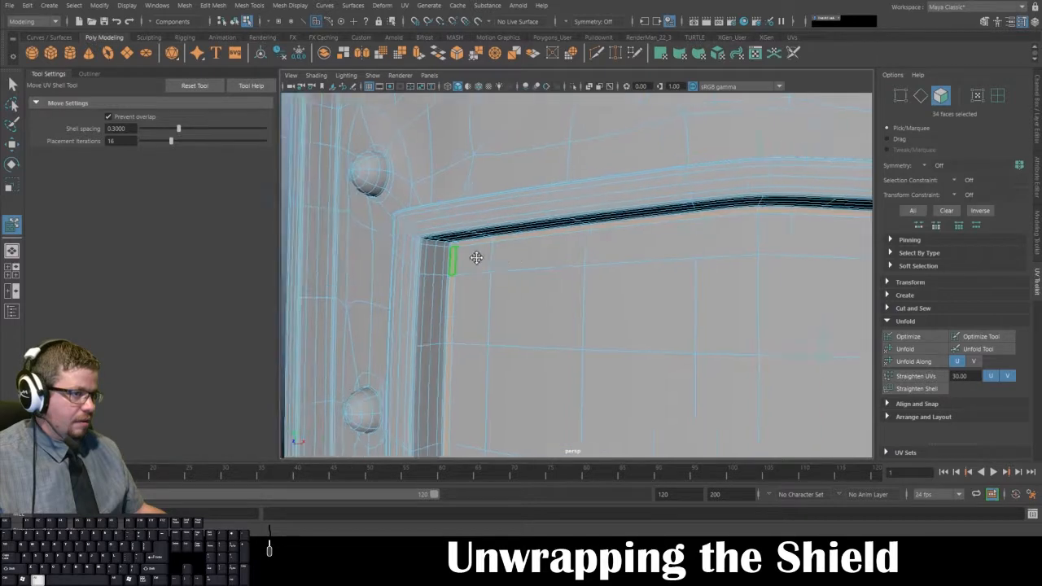
Add the column of faces just inside the centre panel's left border, down to the bottom tip, to the selection.
alt+right_drag(477, 255, 559, 390)
alt+middle_drag(363, 300, 614, 344)
mouse_move(615, 349)
alt+right_down()
mouse_move(516, 263)
mouse_move(614, 360)
alt+right_up()
shift+click(517, 262)
alt+middle_drag(614, 361, 614, 345)
alt+right_drag(614, 345, 574, 419)
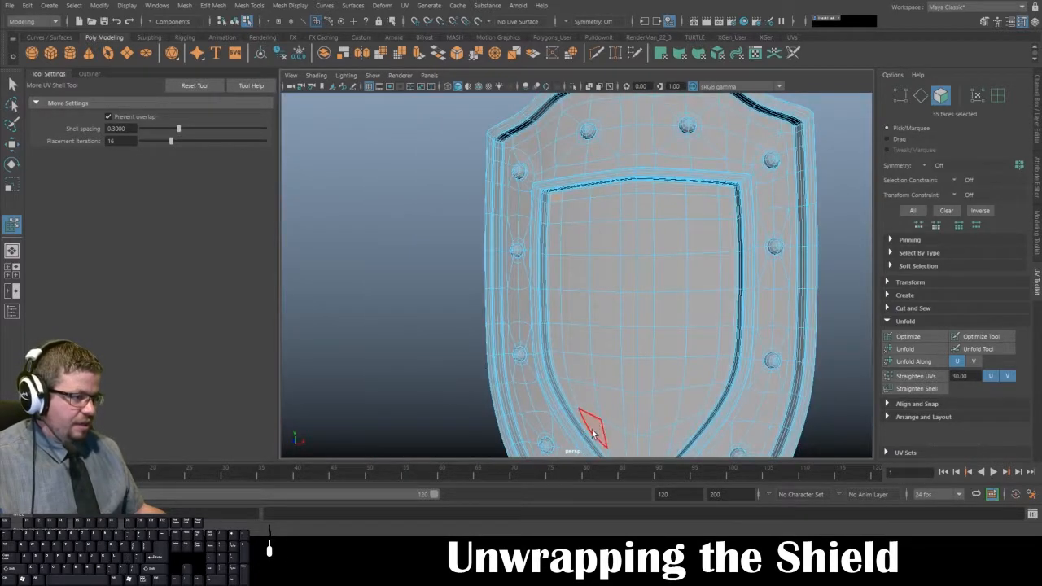
alt+middle_drag(592, 428, 563, 344)
alt+right_drag(563, 345, 579, 356)
shift+double_click(593, 390)
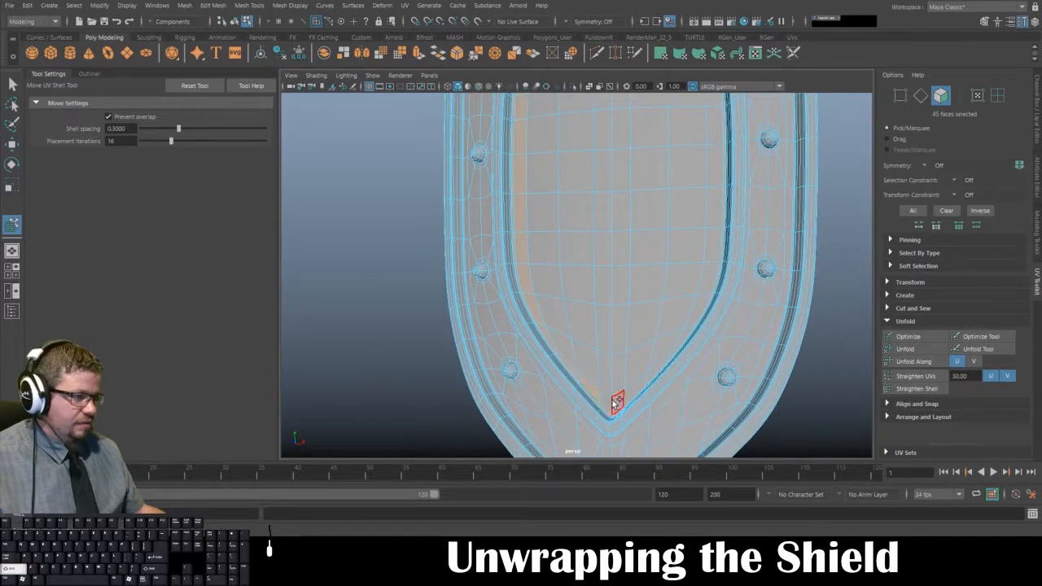
shift+click(606, 399)
shift+click(617, 399)
Add the column of faces just inside the centre panel's right border to the selection.
alt+middle_drag(717, 210, 691, 302)
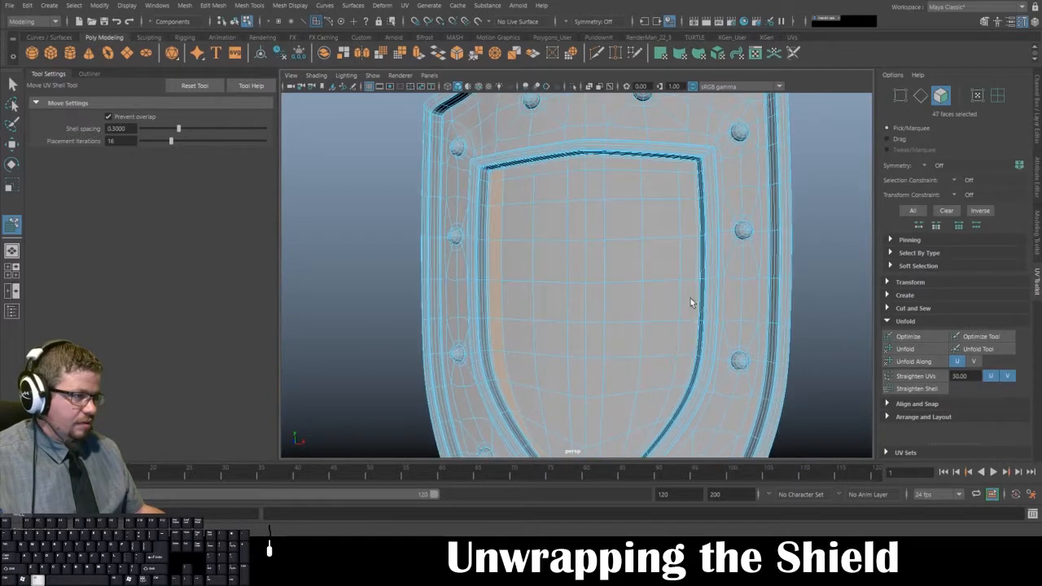
shift+double_click(686, 188)
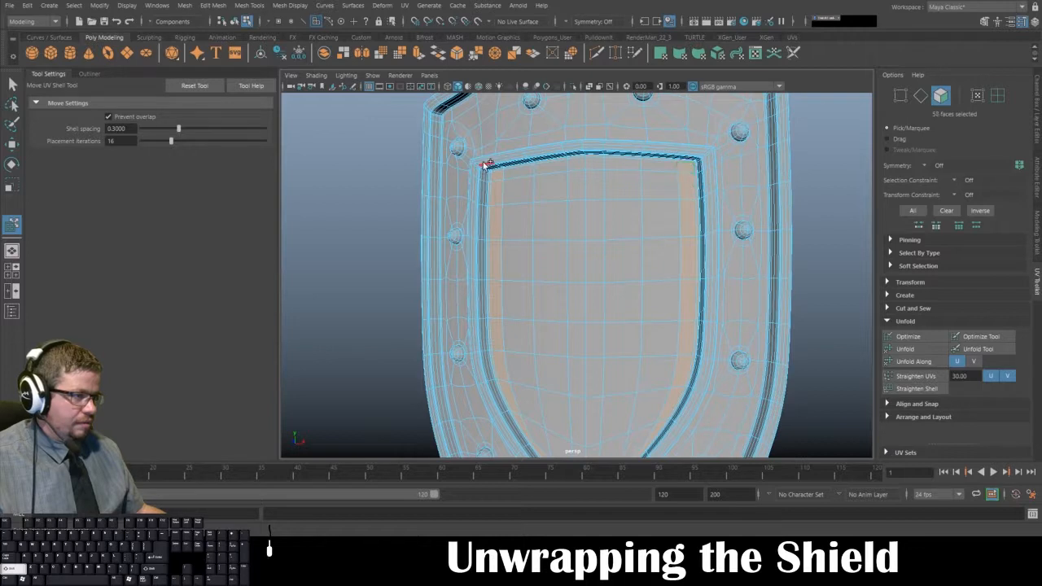
Add the upper and middle rows of faces inside the centre panel's borders to the face selection.
shift+double_click(505, 181)
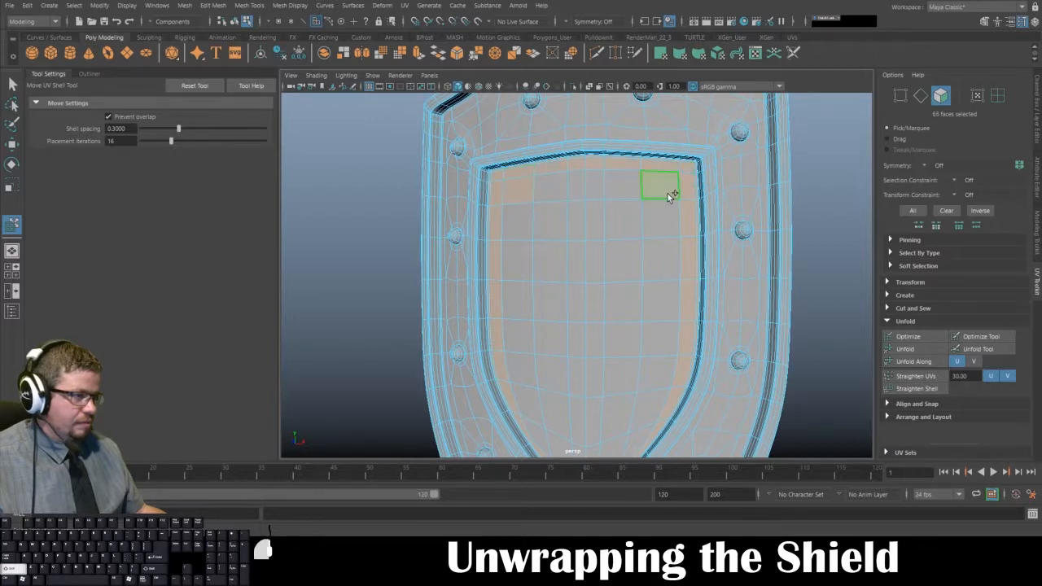
shift+double_click(523, 224)
shift+click(523, 262)
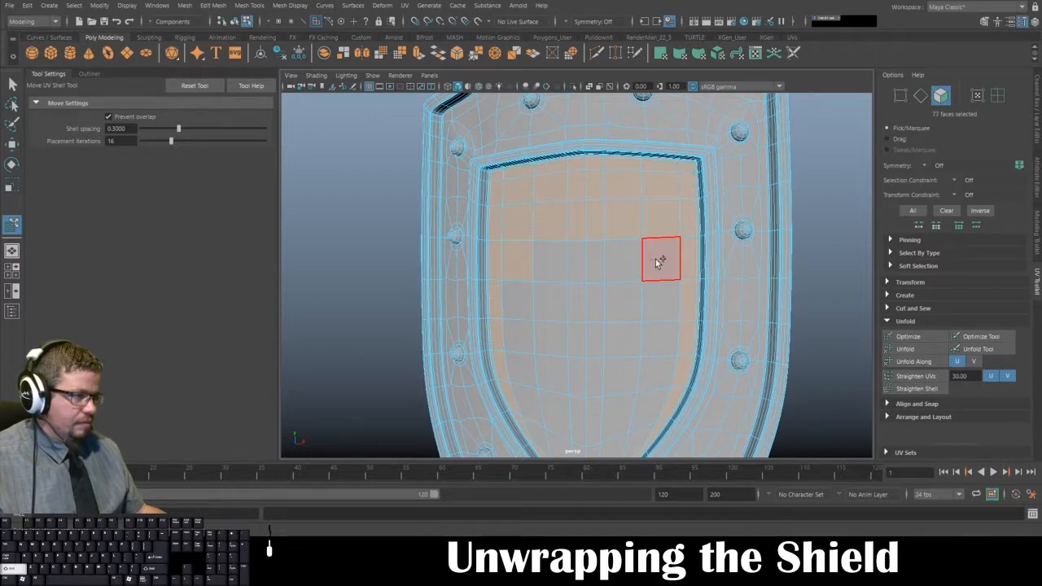
shift+double_click(526, 307)
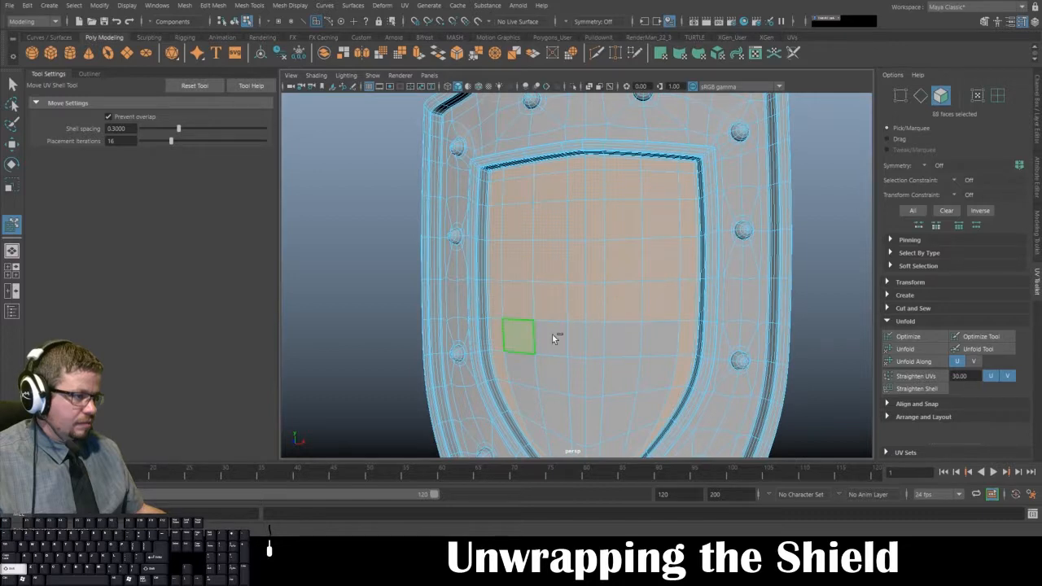
shift+double_click(525, 373)
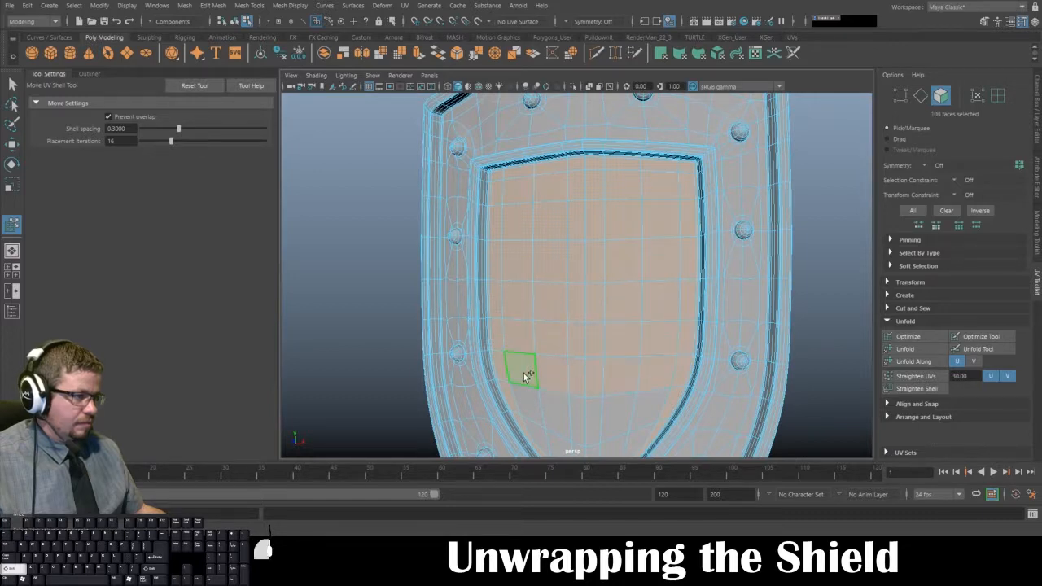
Add the remaining rows of faces down to the centre panel's bottom tip to the selection.
alt+middle_drag(524, 373, 582, 192)
shift+click(527, 279)
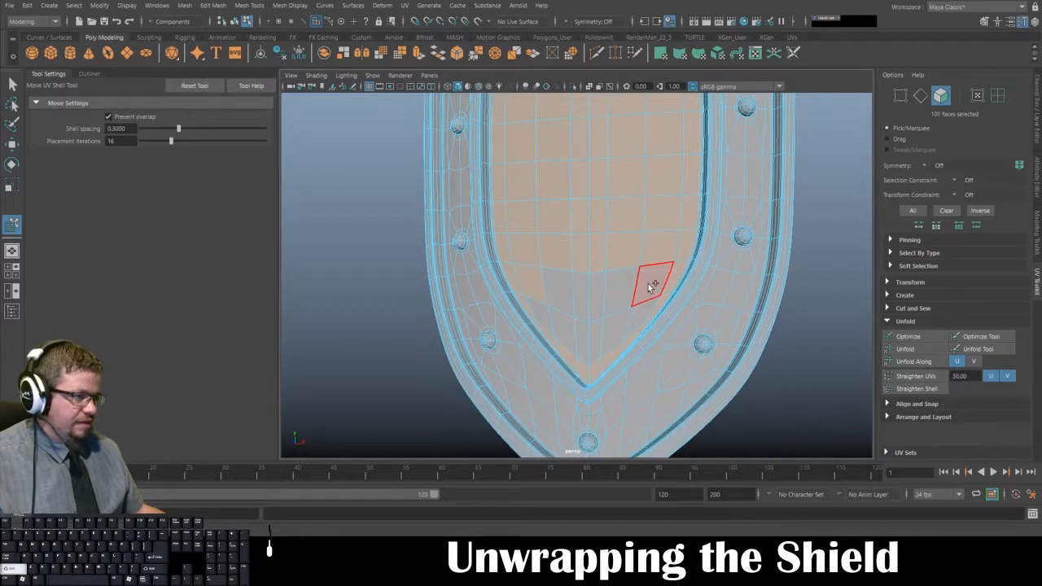
shift+double_click(651, 285)
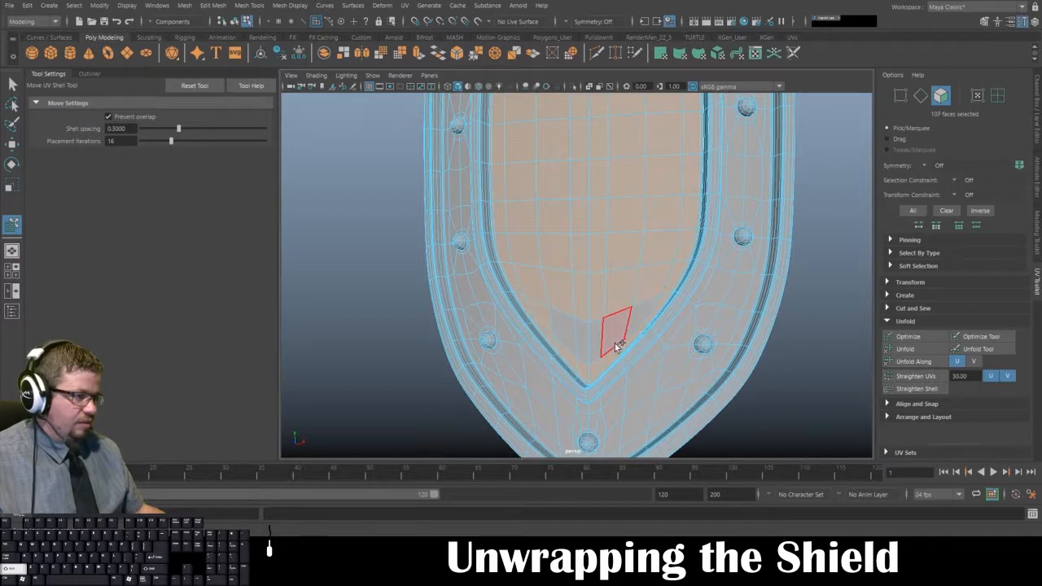
shift+double_click(635, 319)
alt+middle_drag(552, 311, 533, 265)
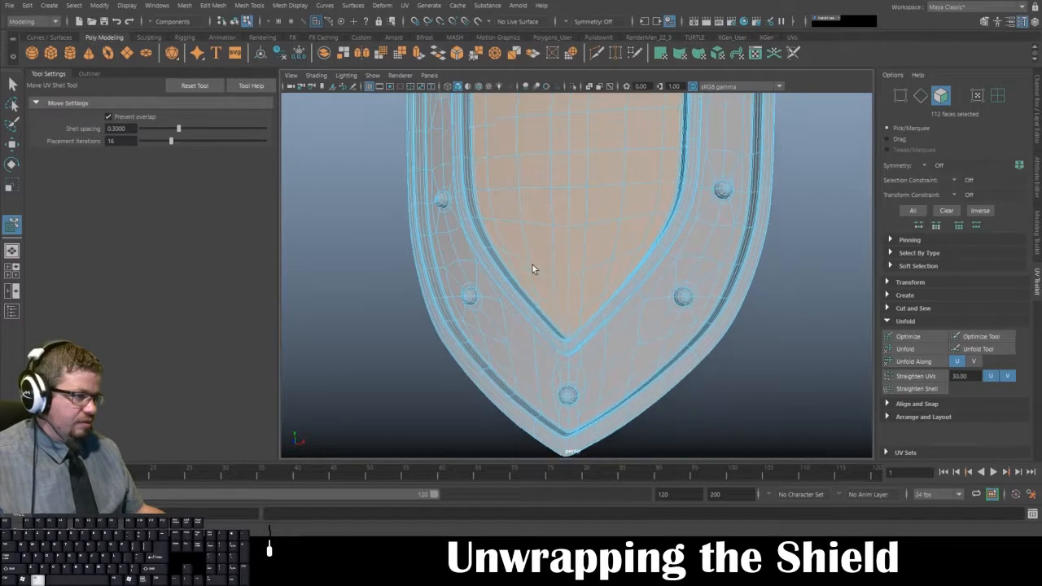
View the shield straight from the front and apply a Camera-based UV projection to the selected centre panel faces.
alt+right_drag(533, 265, 584, 406)
alt+drag(583, 405, 515, 416)
alt+right_drag(545, 365, 592, 366)
alt+drag(592, 367, 509, 351)
key(f)
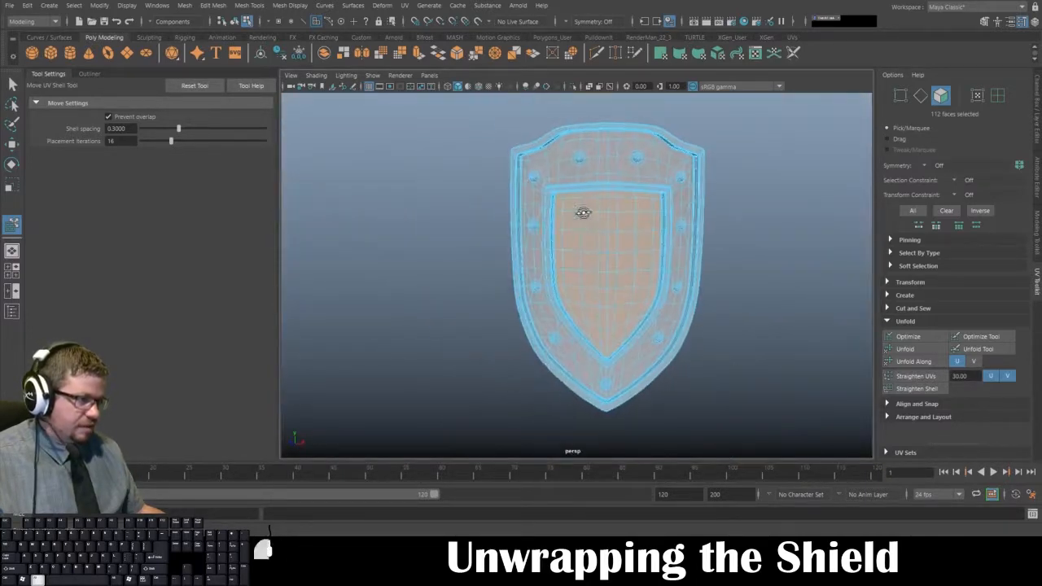
alt+drag(577, 242, 553, 234)
key(space)
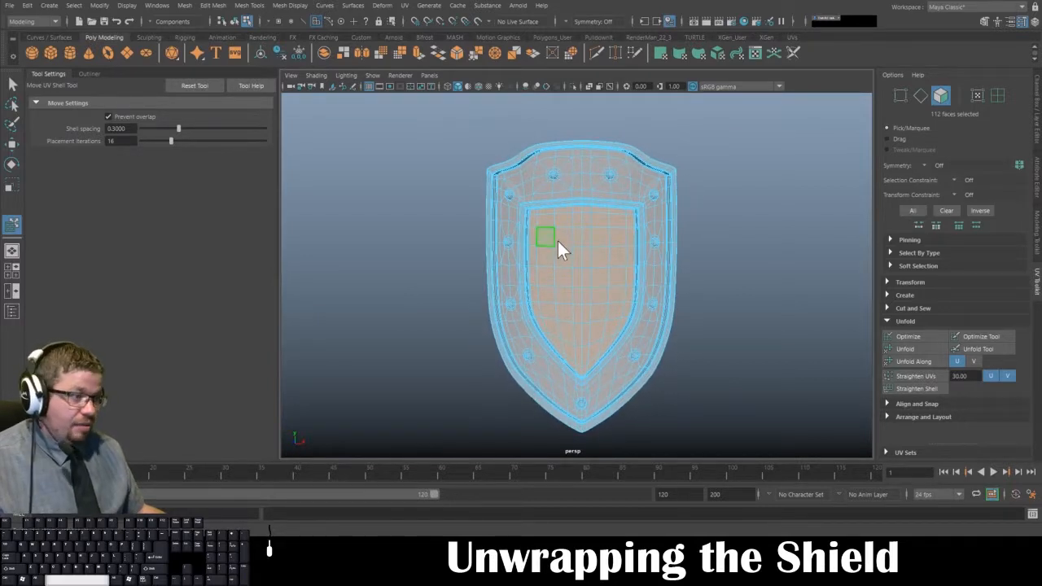
click(652, 259)
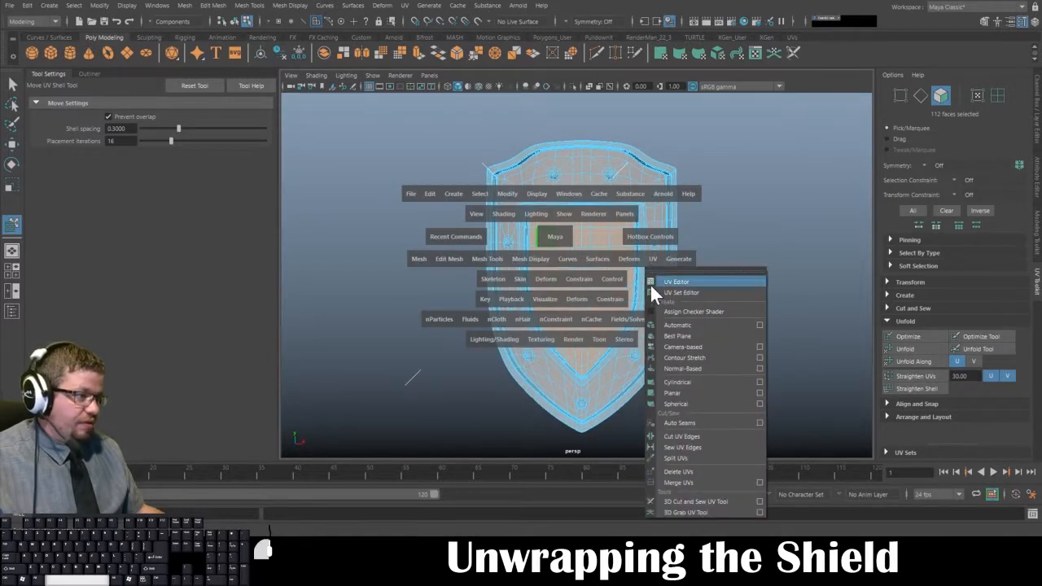
click(682, 349)
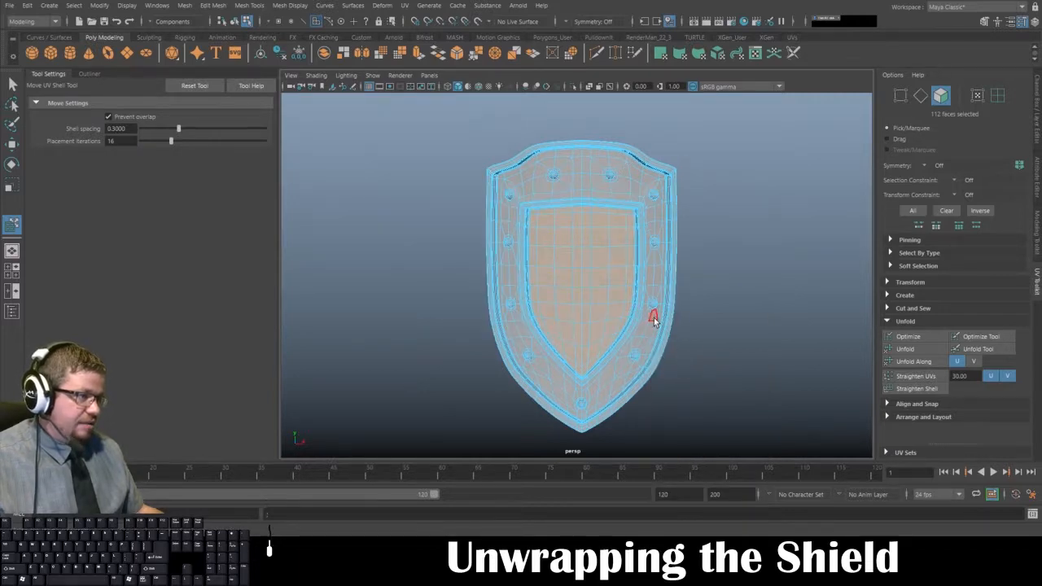
Enlarge the UV editor and select the centre panel's new UV shell with the Move UV Shell tool.
key(space)
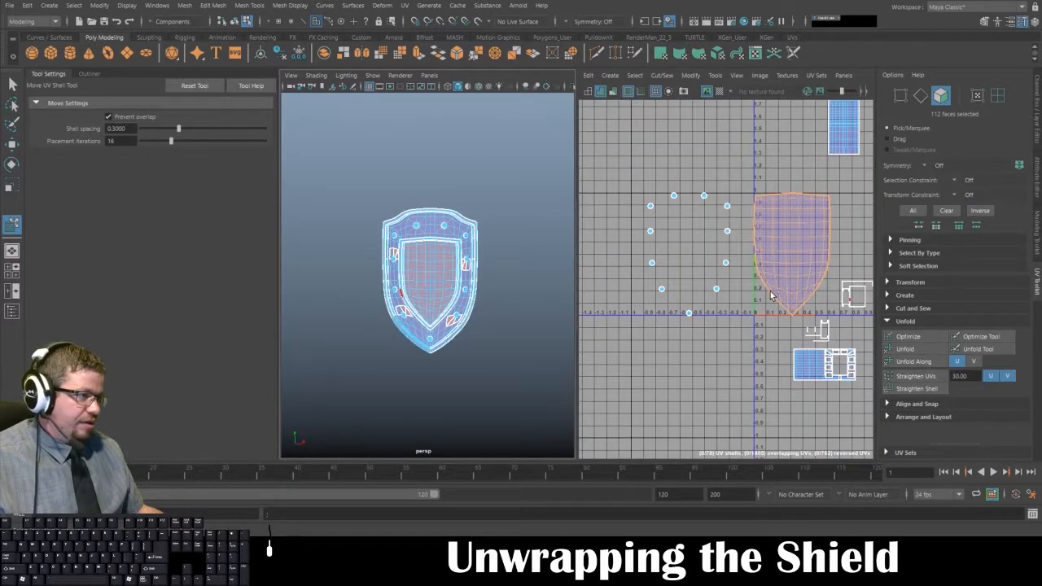
key(space)
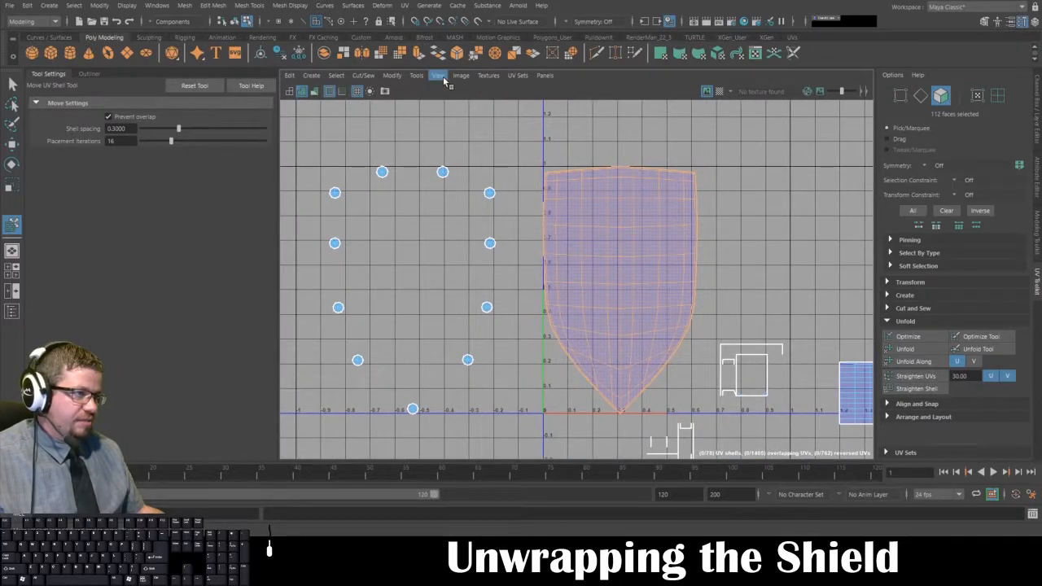
click(413, 76)
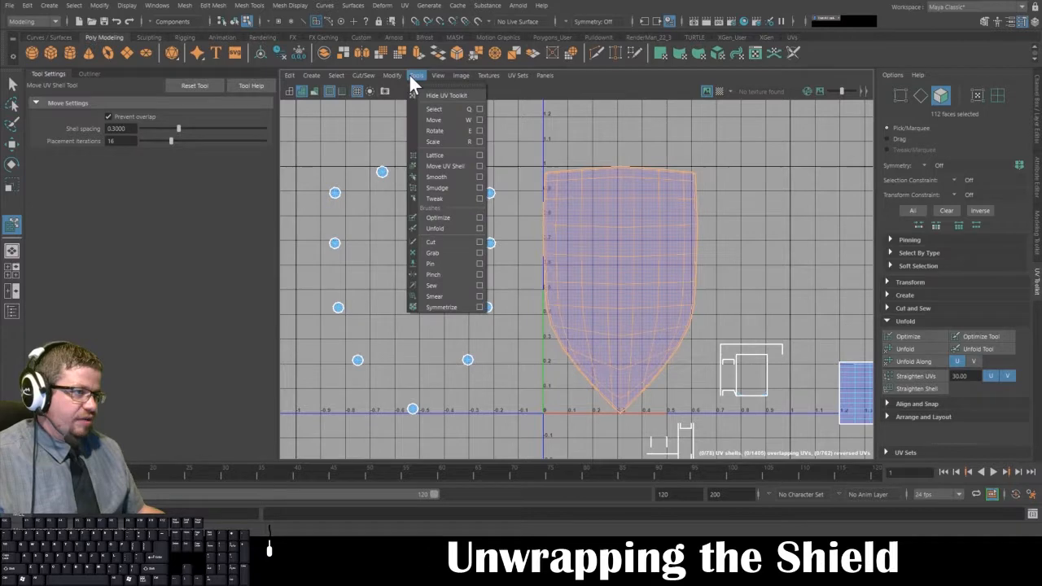
click(437, 165)
click(625, 239)
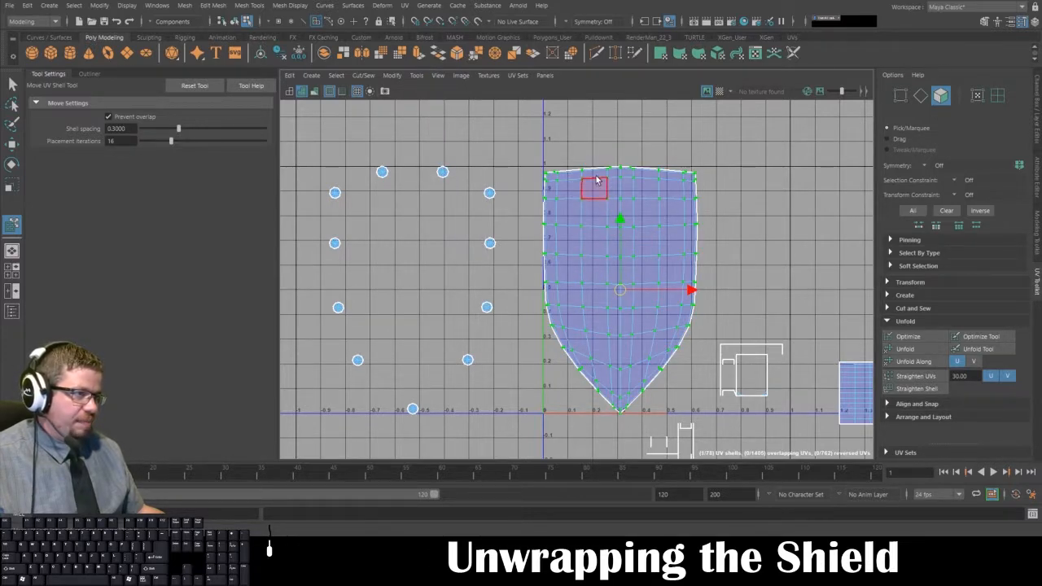
Unfold the centre panel's UV shell repeatedly with the Smooth UV tool, keeping the space set to World.
click(416, 77)
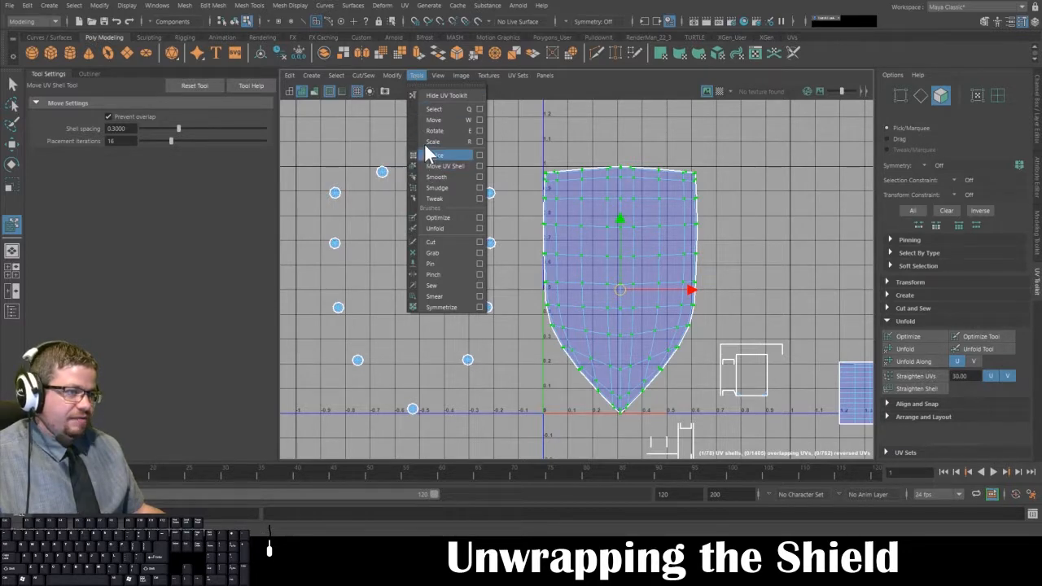
click(437, 177)
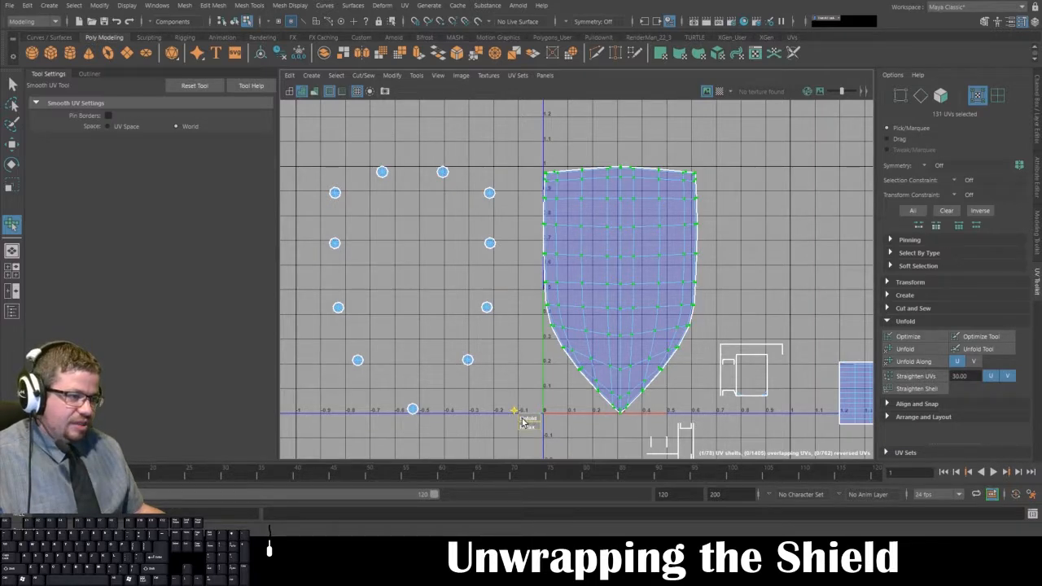
drag(524, 421, 654, 418)
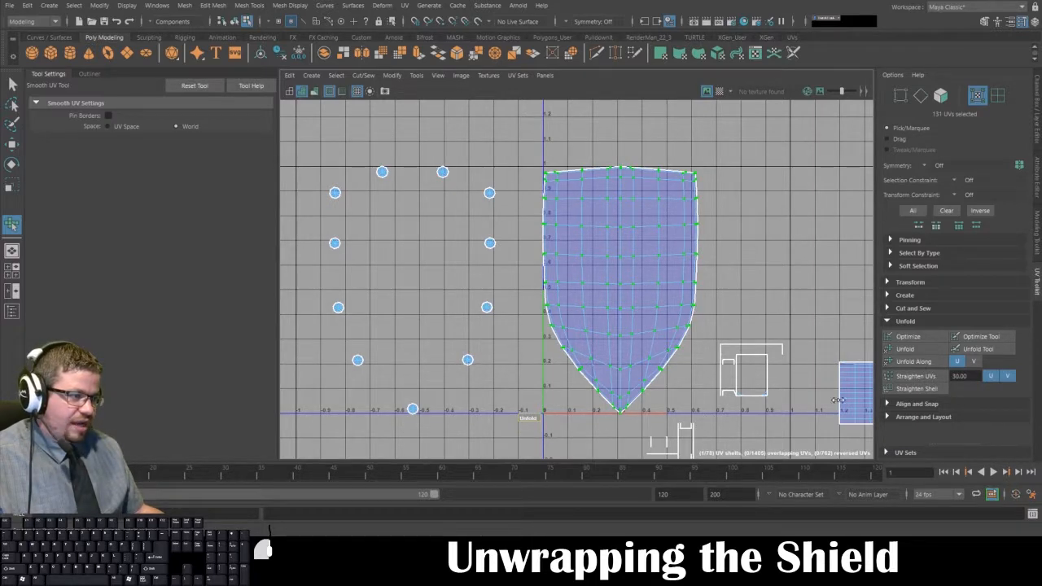
drag(839, 399, 895, 389)
key(1)
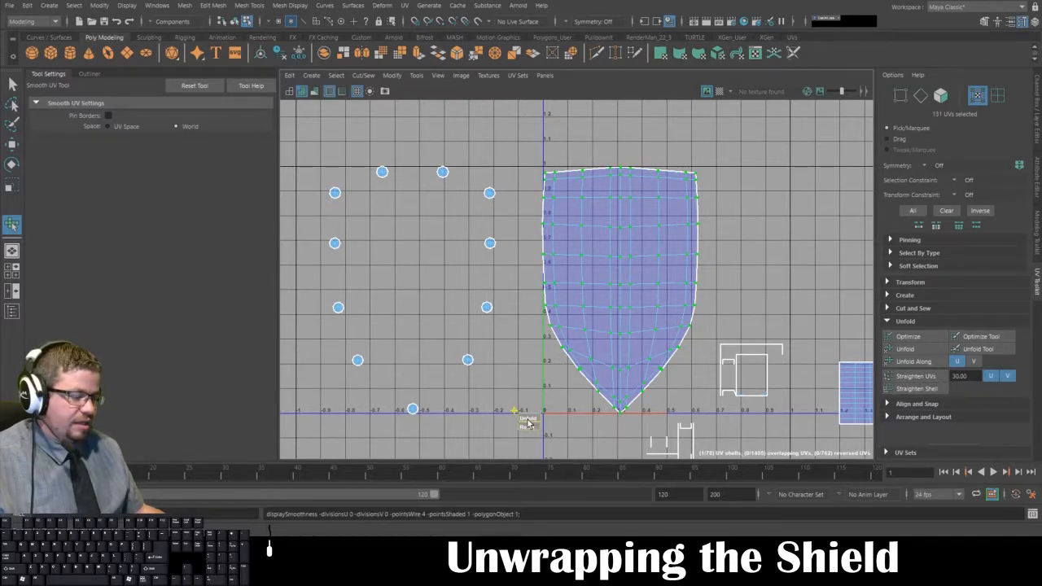
drag(526, 421, 879, 425)
drag(525, 423, 737, 413)
drag(528, 424, 936, 395)
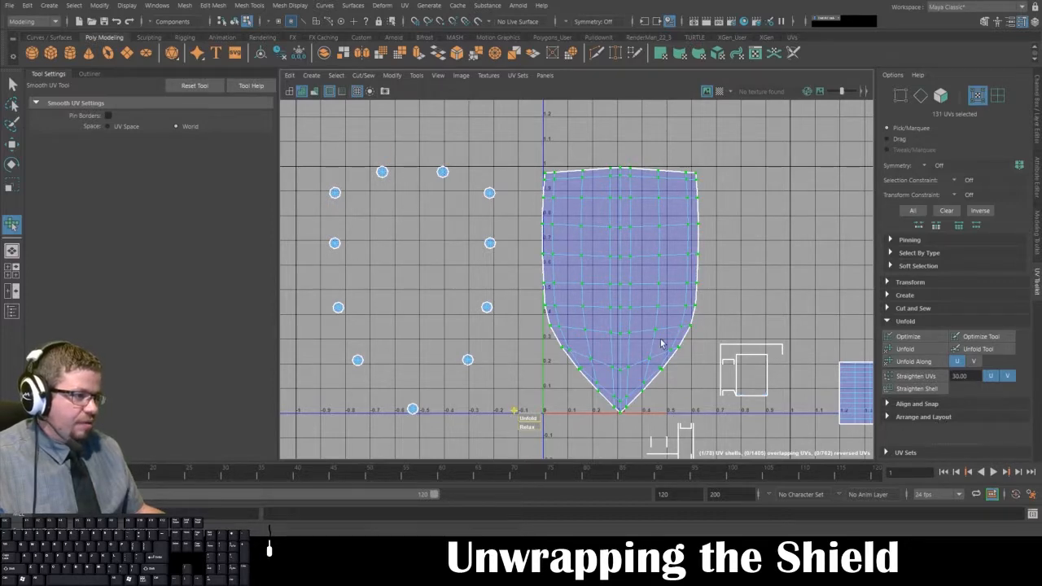
Run Unfold on the centre panel's UV shell and check the UV layout around its lower tip.
click(921, 350)
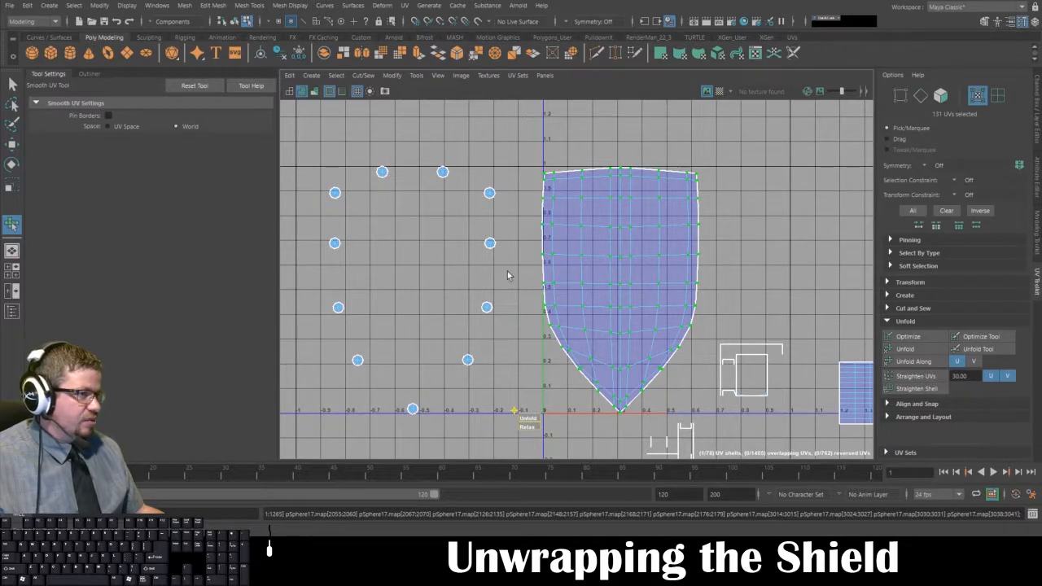
alt+middle_drag(614, 394, 562, 342)
alt+right_drag(561, 342, 664, 440)
alt+middle_drag(652, 280, 555, 253)
alt+right_drag(539, 302, 501, 232)
alt+middle_drag(604, 324, 649, 382)
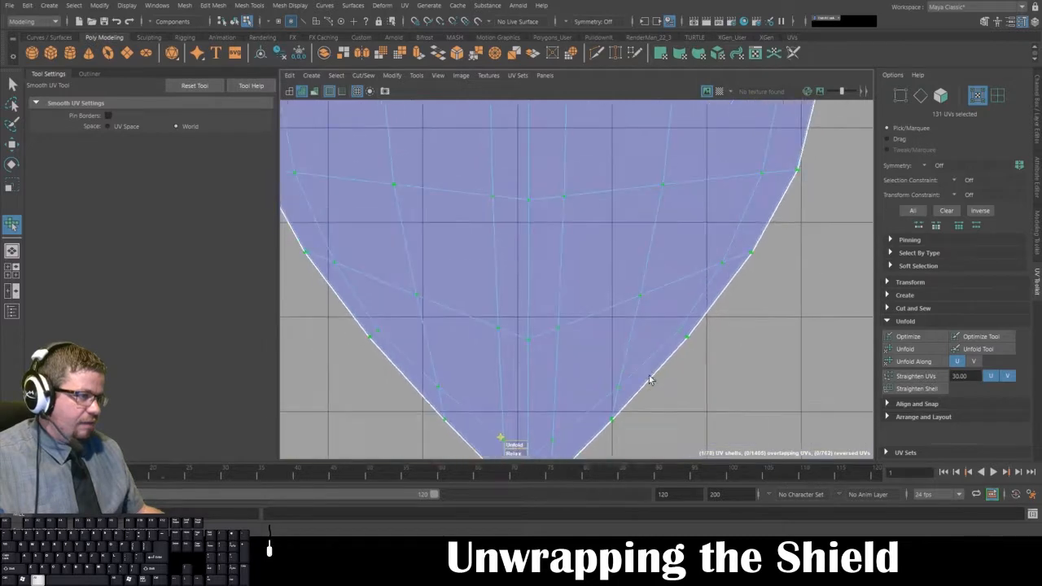
alt+right_drag(649, 382, 562, 301)
alt+middle_drag(612, 333, 644, 414)
alt+right_drag(645, 424, 561, 326)
alt+middle_drag(635, 351, 620, 287)
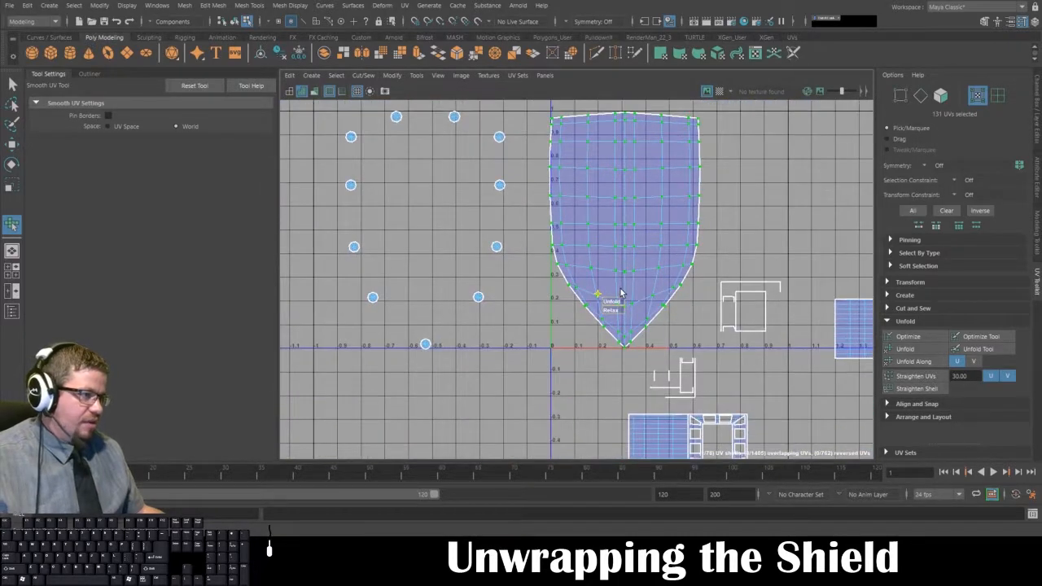
Move the centre panel's UV shell horizontally out of the 0–1 space, past the far side of the rivet shells.
key(w)
drag(696, 231, 326, 230)
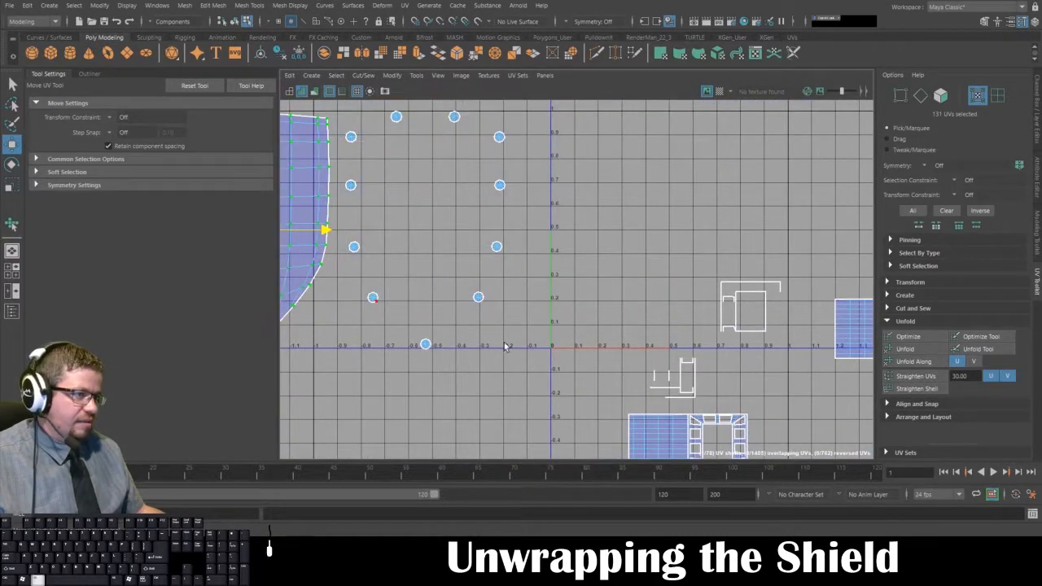
alt+middle_drag(504, 342, 652, 345)
alt+right_drag(652, 345, 541, 237)
Return to the perspective view beside the UV layout, switch to object mode and select the whole shield.
key(space)
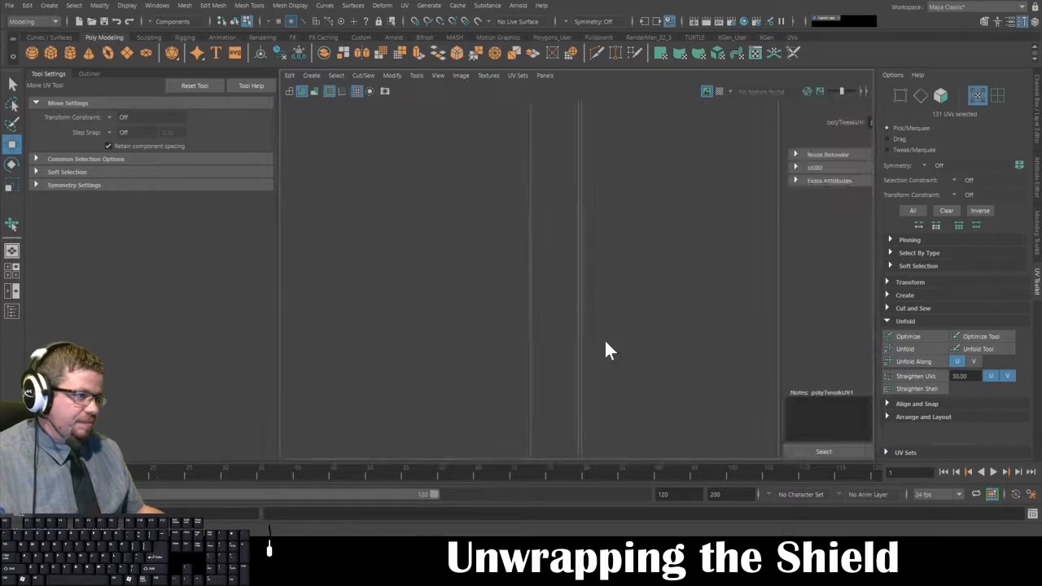
right_drag(434, 263, 477, 241)
click(486, 309)
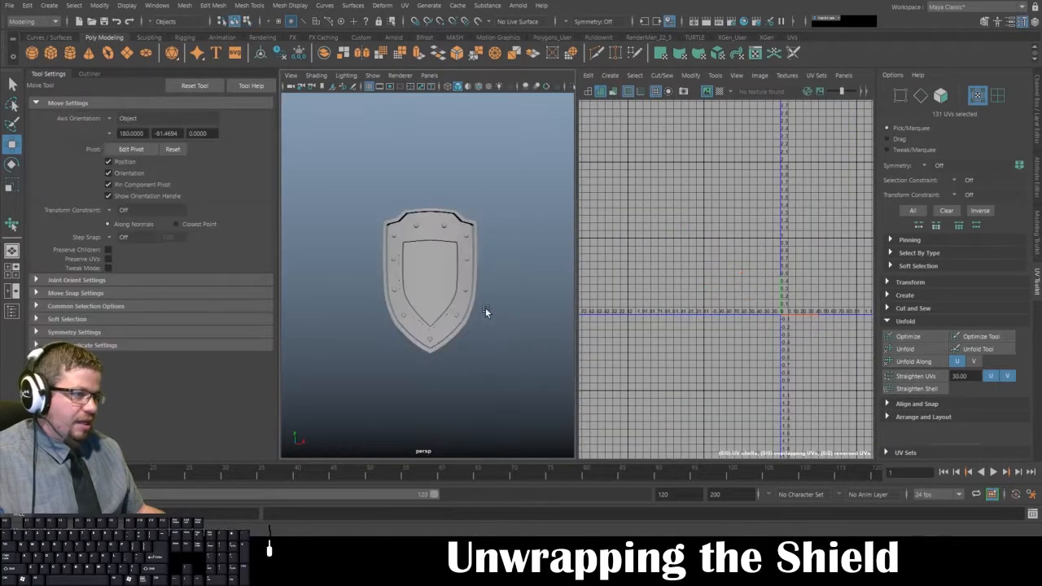
alt+drag(485, 309, 449, 317)
alt+right_drag(456, 313, 426, 342)
alt+drag(426, 342, 430, 352)
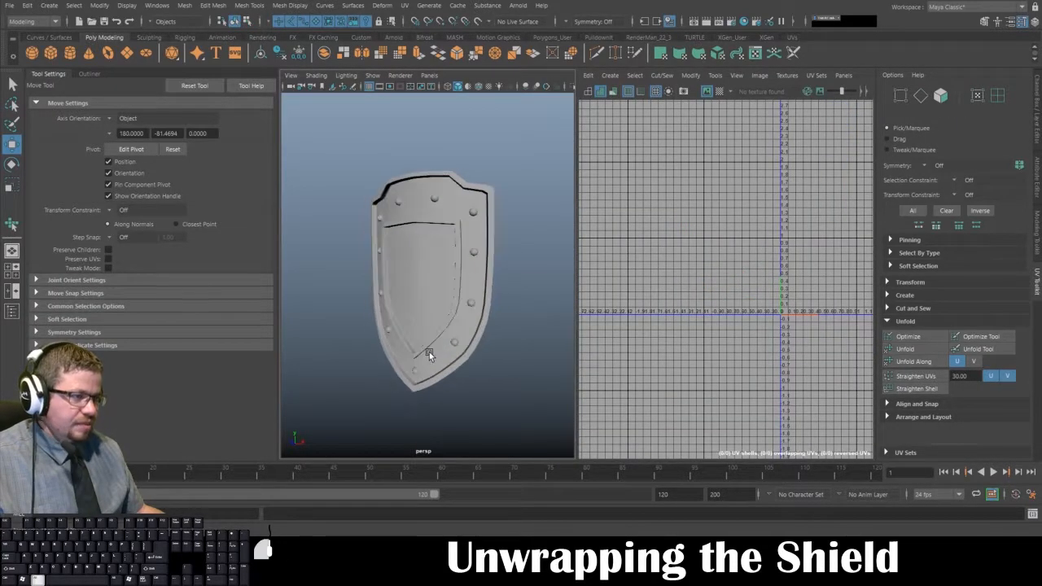
click(413, 239)
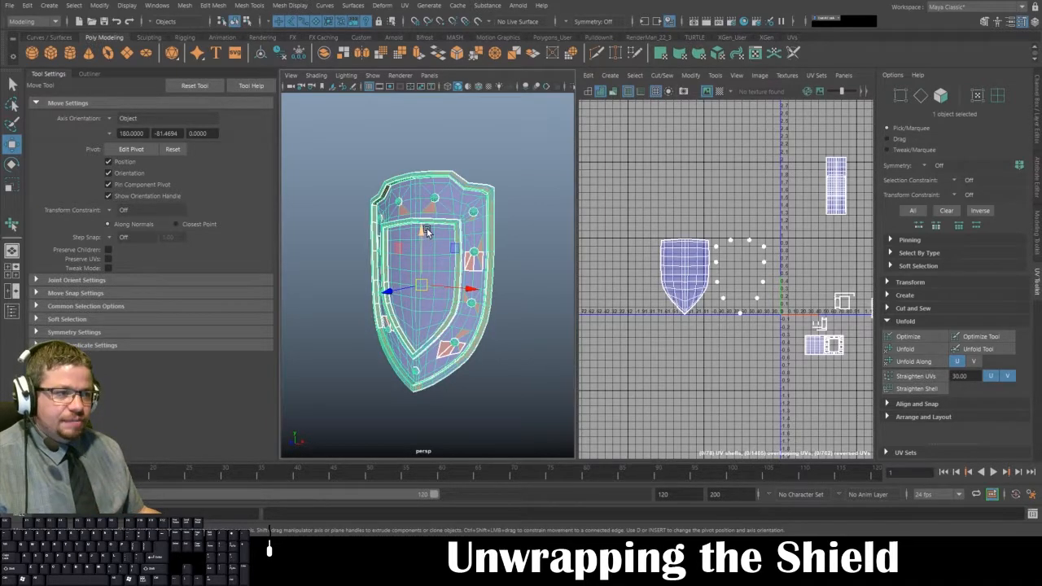
Assign a new Lambert material to the shield.
right_click(432, 215)
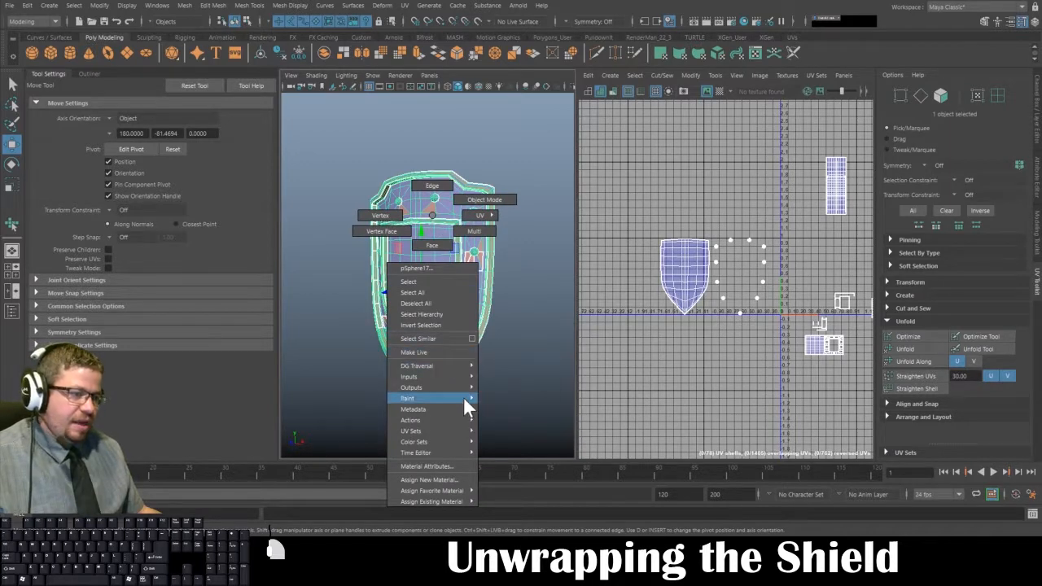
click(459, 479)
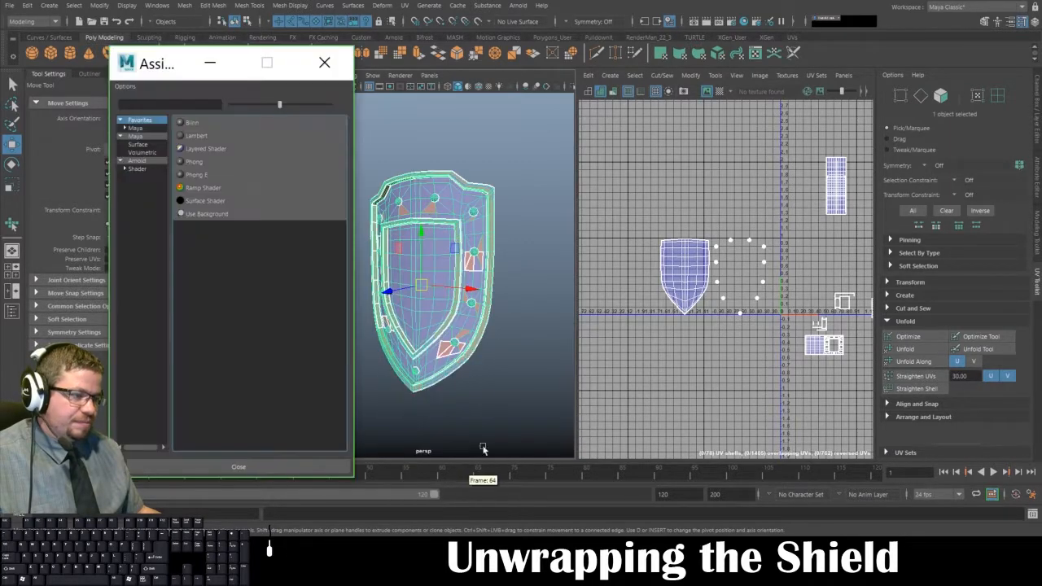
click(194, 136)
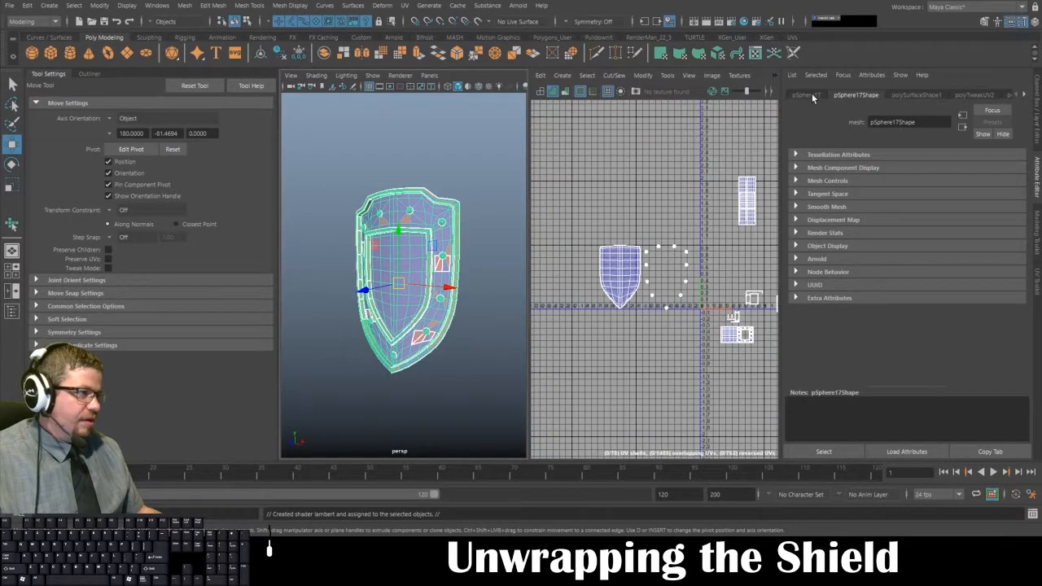
Connect a Checker texture to the Color attribute of the shield's new Lambert material.
click(1019, 97)
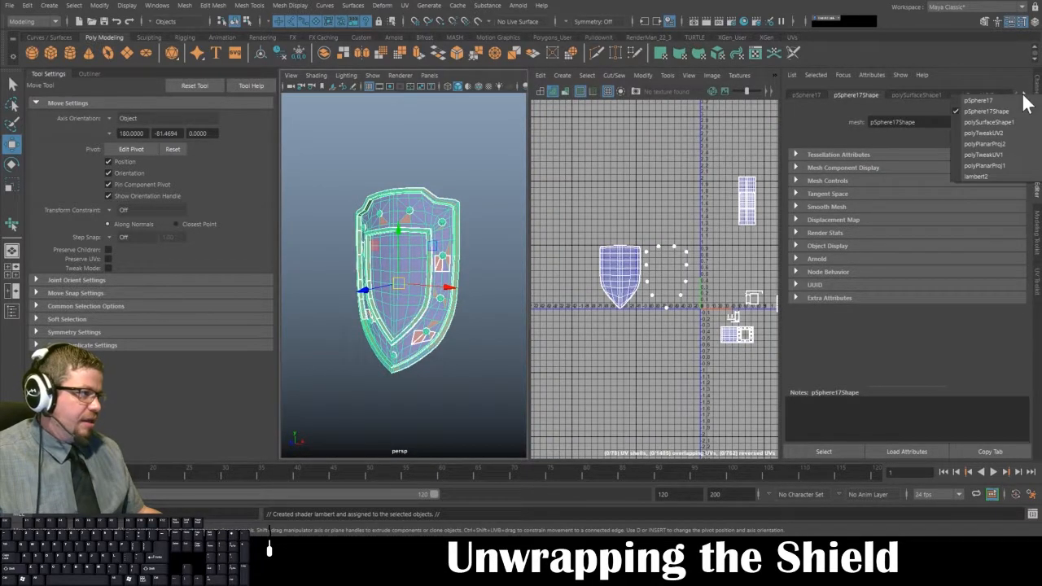
click(1001, 175)
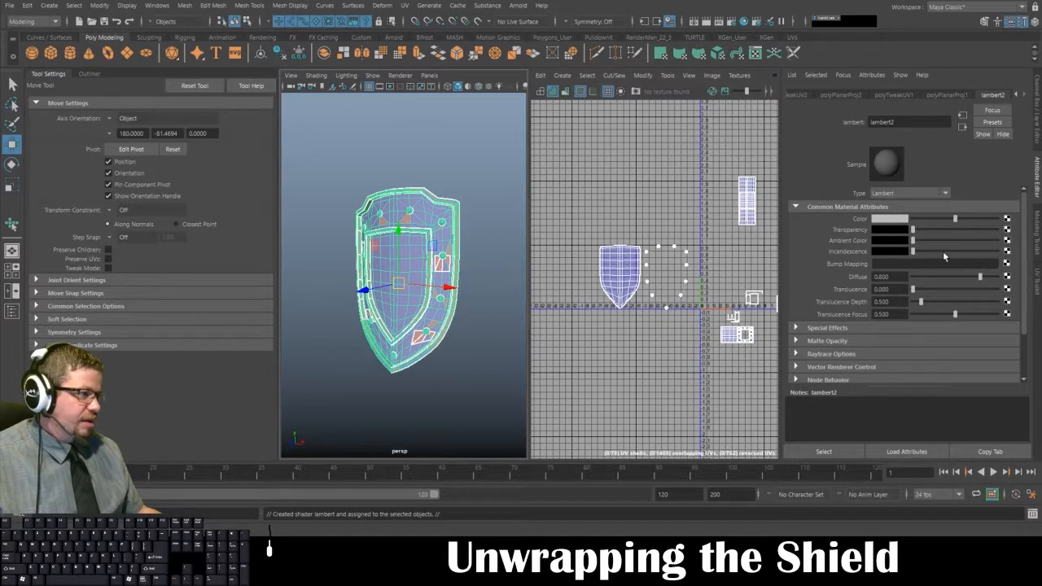
click(1008, 219)
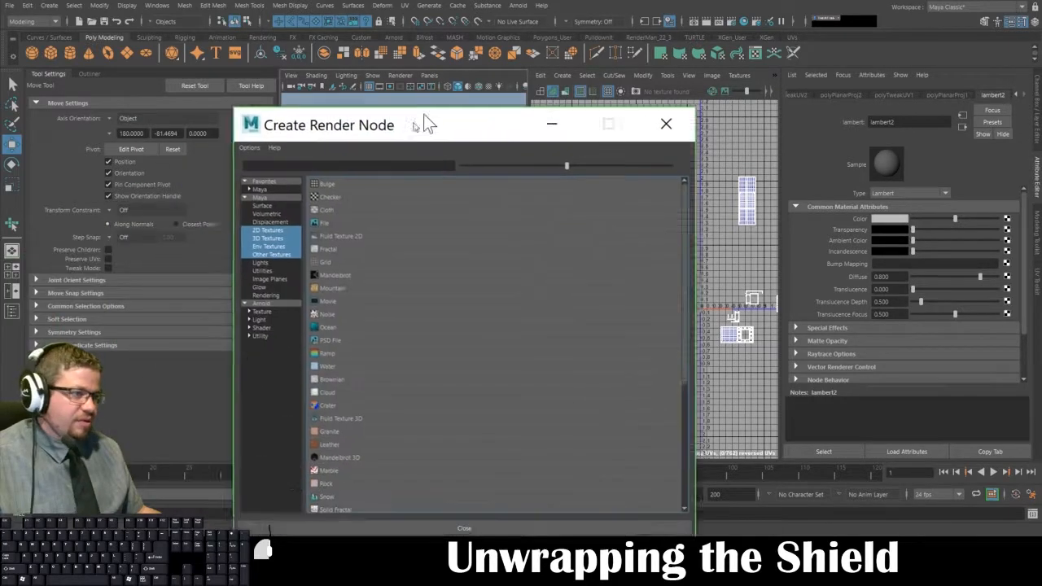
drag(424, 122, 454, 73)
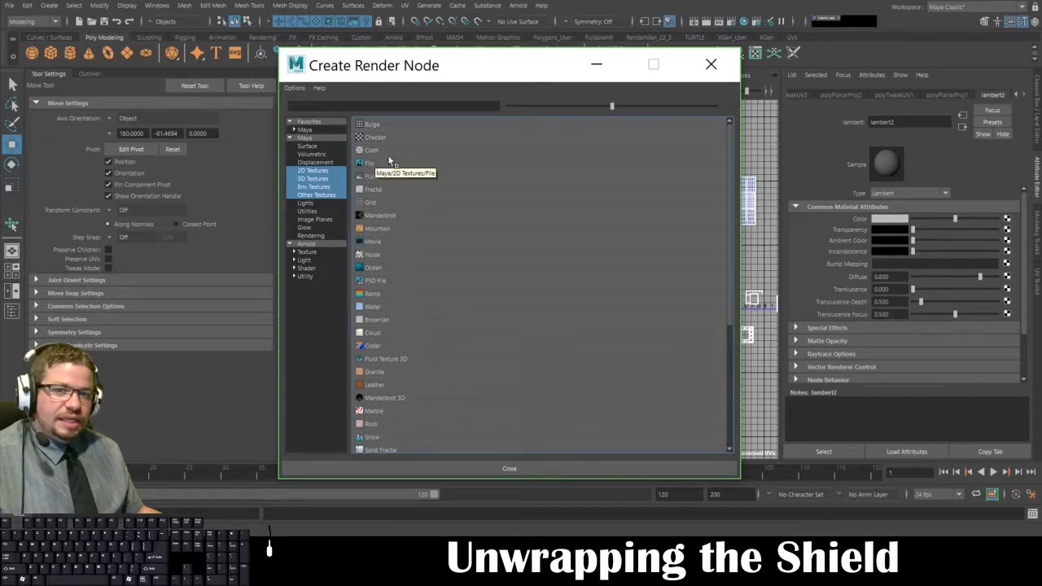
click(370, 139)
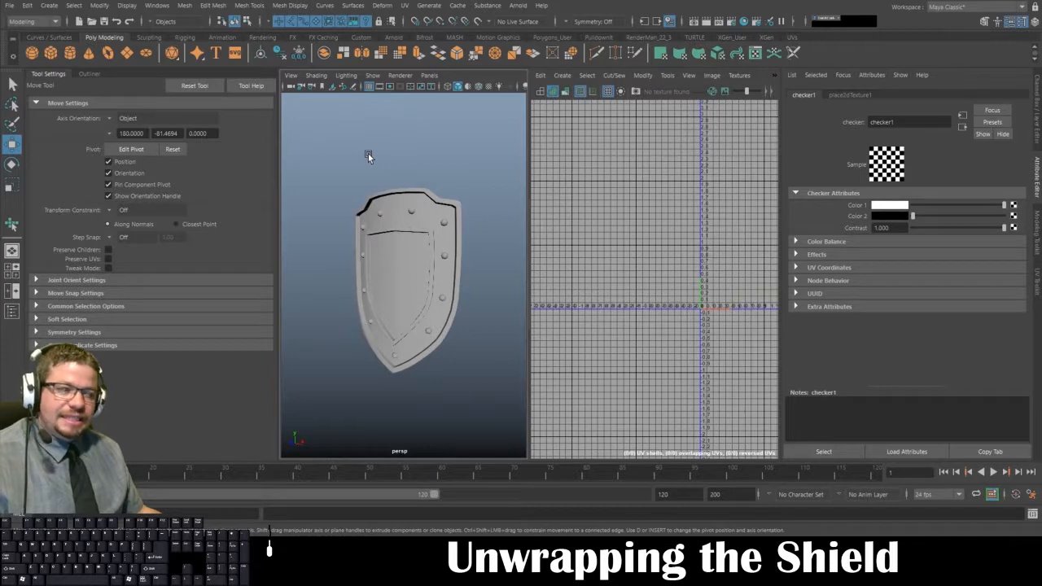
Turn on textured shading and inspect the checker pattern on the shield's centre panel.
key(6)
mouse_move(393, 200)
alt+mouse_down()
mouse_move(401, 304)
mouse_move(506, 308)
mouse_move(496, 325)
alt+mouse_up()
alt+right_drag(309, 317, 345, 299)
alt+drag(349, 203, 390, 214)
alt+middle_drag(389, 213, 389, 195)
alt+right_drag(390, 195, 394, 238)
alt+drag(394, 238, 417, 259)
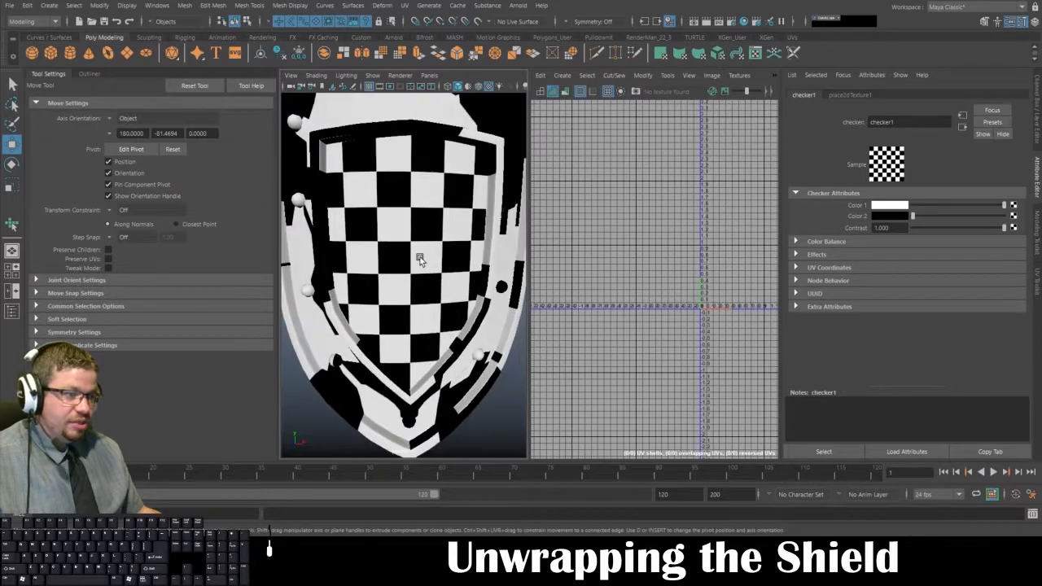
Examine the shield both selected and deselected, comparing the checker on the centre panel and border with the UV layout.
click(417, 259)
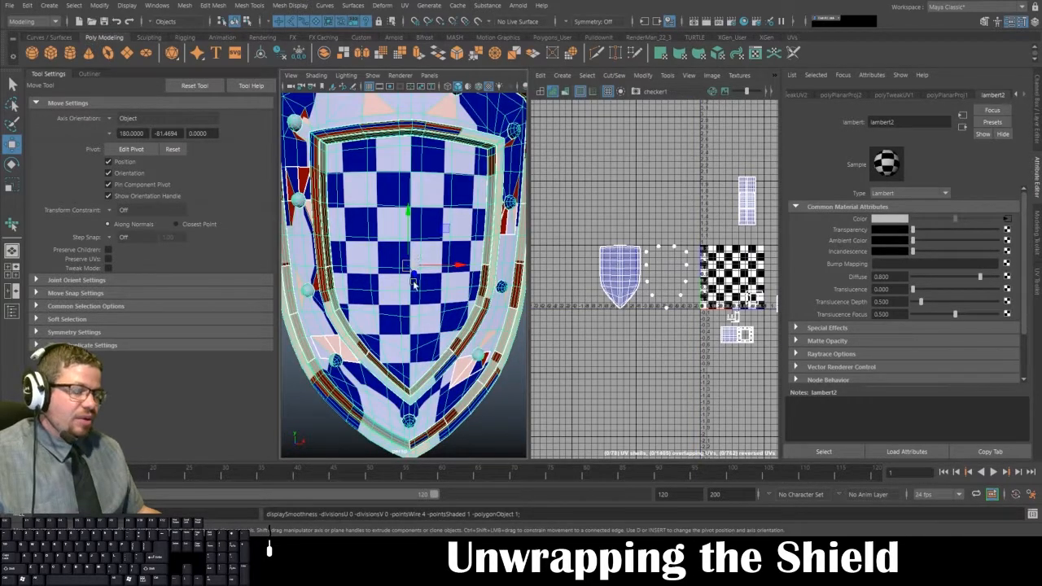
alt+right_drag(423, 302, 376, 271)
alt+drag(376, 271, 342, 266)
click(360, 139)
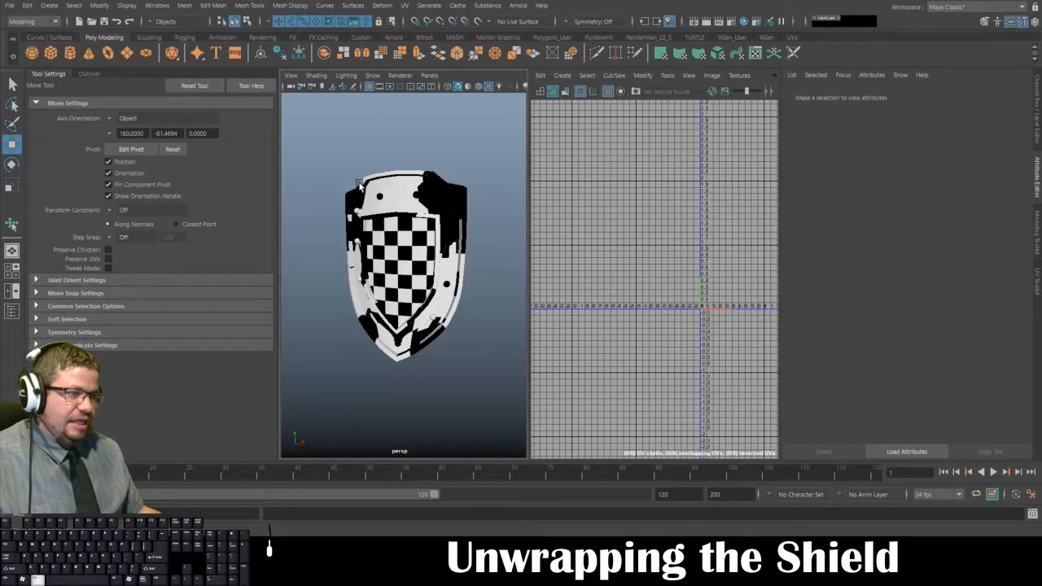
alt+drag(361, 185, 329, 184)
alt+right_drag(328, 183, 395, 194)
alt+drag(395, 195, 452, 264)
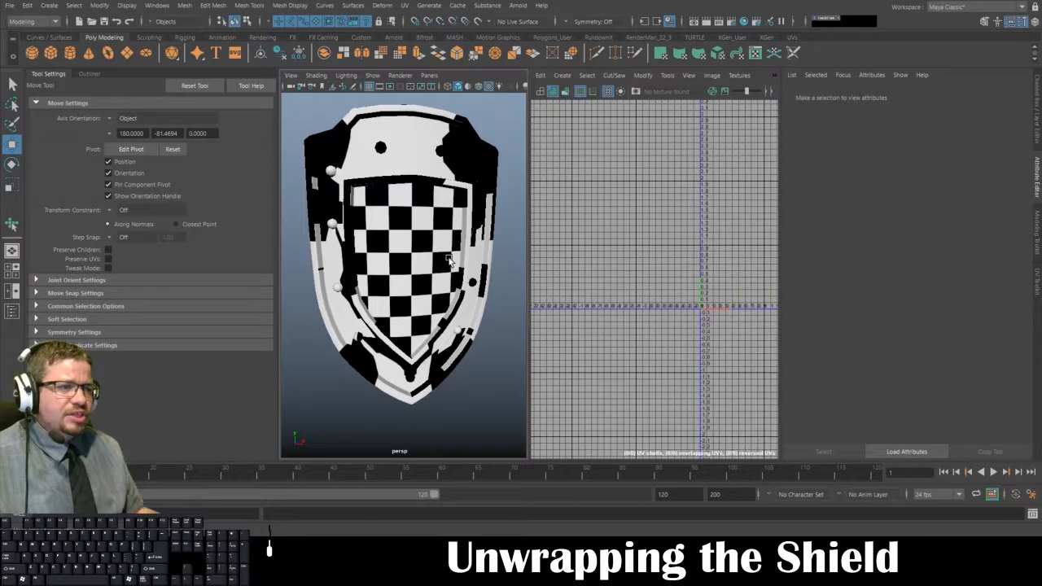
click(450, 259)
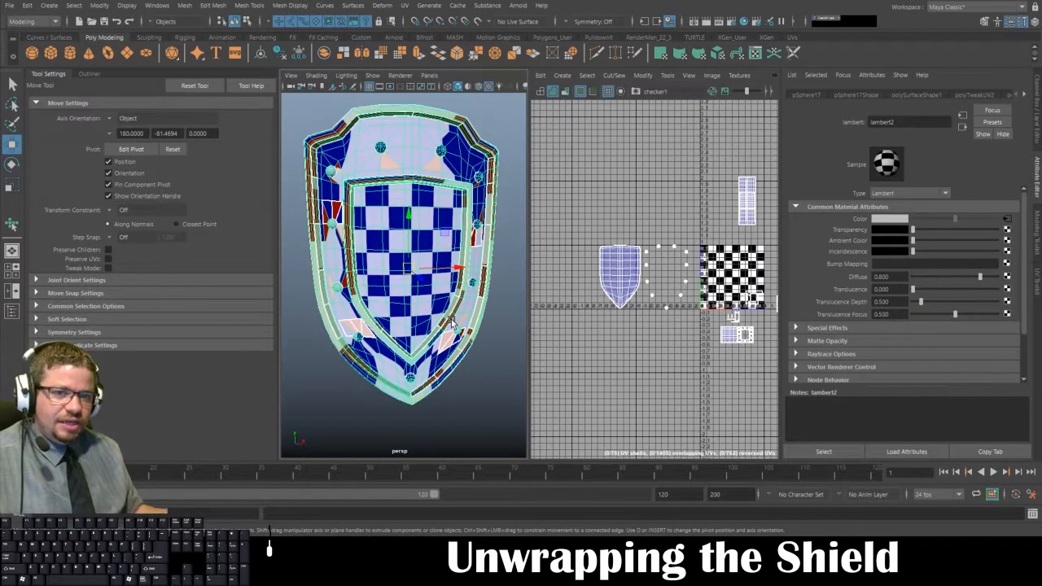
alt+drag(449, 312, 387, 269)
scroll(387, 268, up, 3)
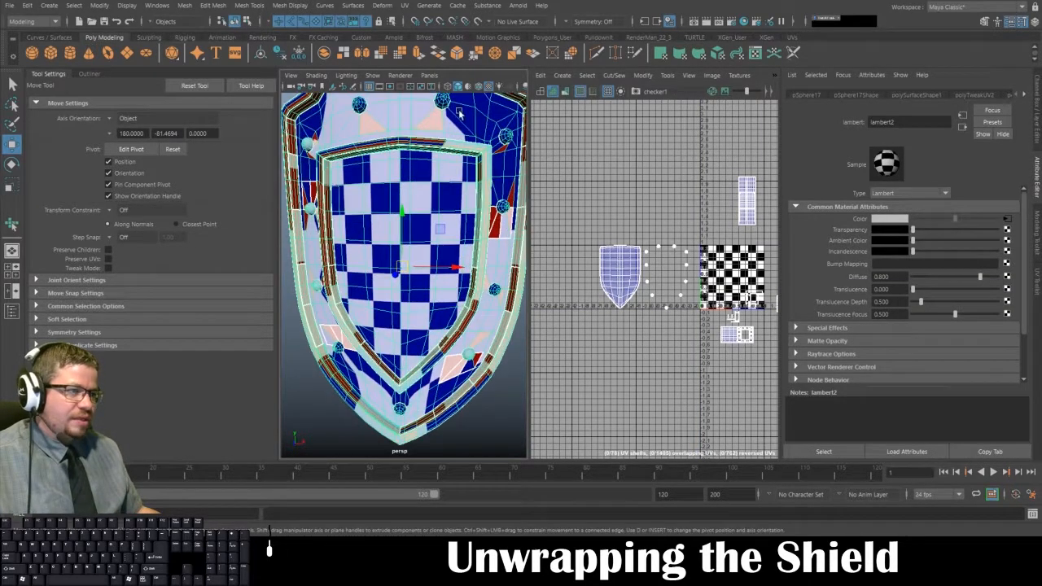
alt+drag(486, 120, 414, 210)
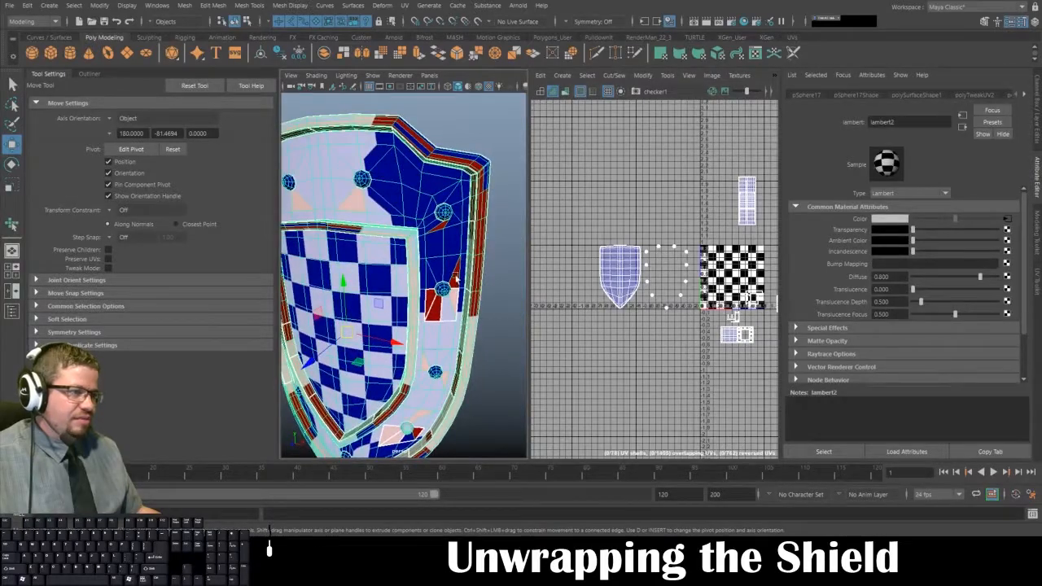
Examine the checker pattern for stretching along the shield's outer rim, border and raised inner frame on both sides.
click(498, 108)
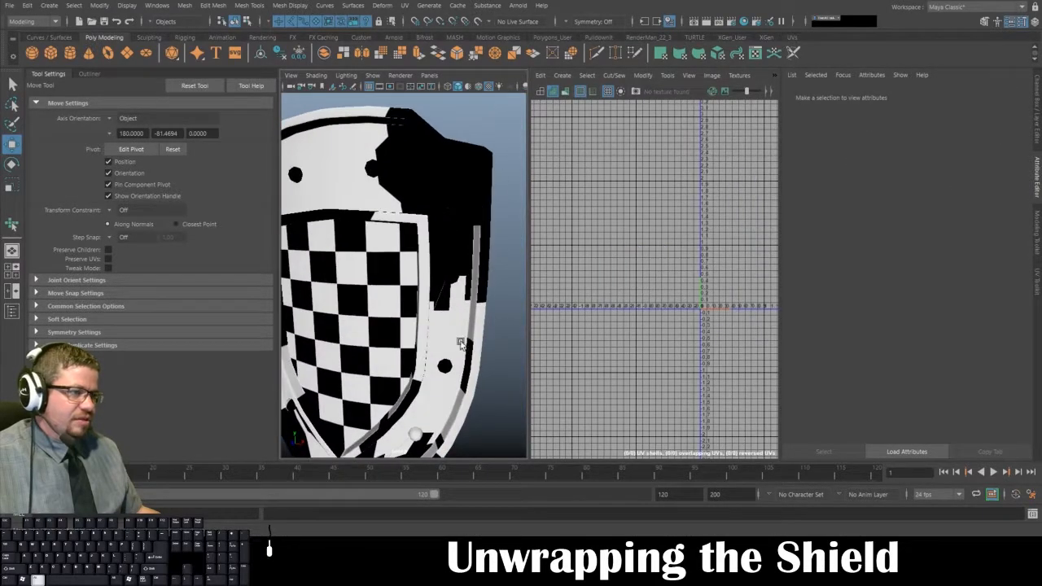
alt+middle_drag(461, 343, 463, 298)
alt+drag(457, 298, 492, 283)
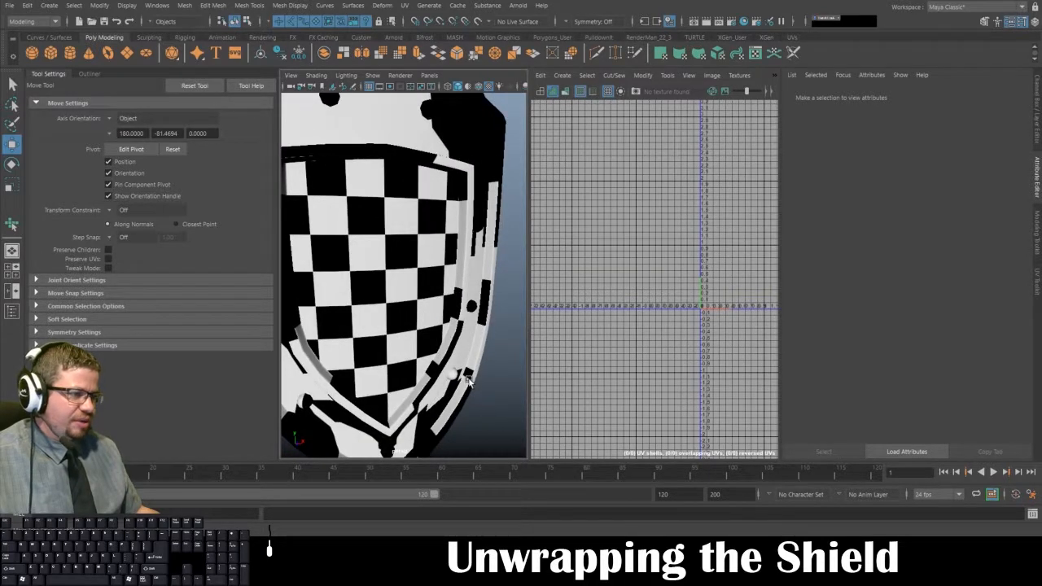
alt+middle_drag(447, 337, 534, 336)
alt+right_drag(535, 335, 444, 285)
alt+drag(443, 281, 442, 244)
alt+right_drag(442, 244, 452, 282)
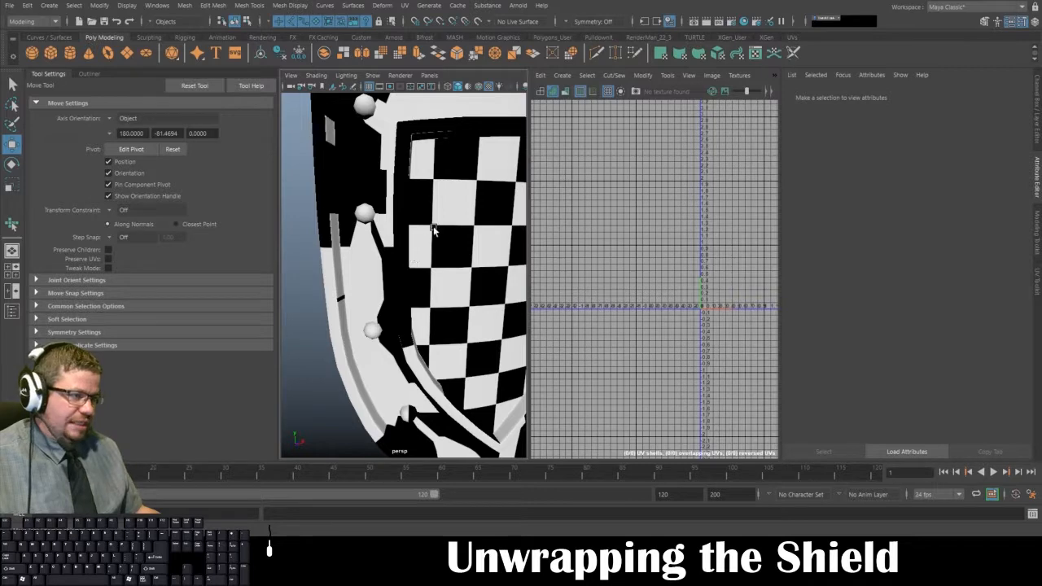
alt+drag(431, 233, 347, 232)
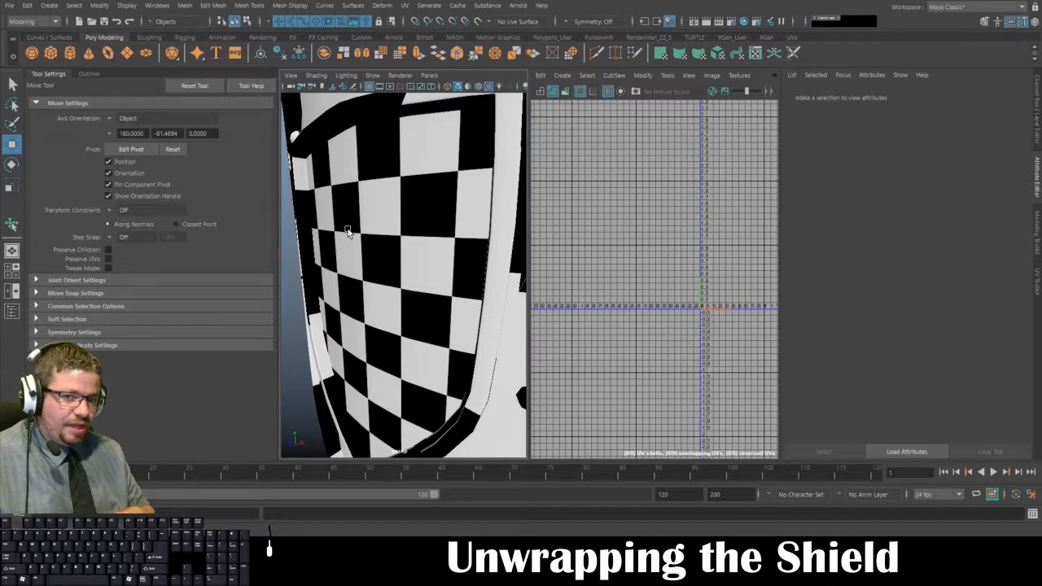
Switch the shield to face selection and maximize the perspective view at a top corner of the raised inner frame.
click(364, 203)
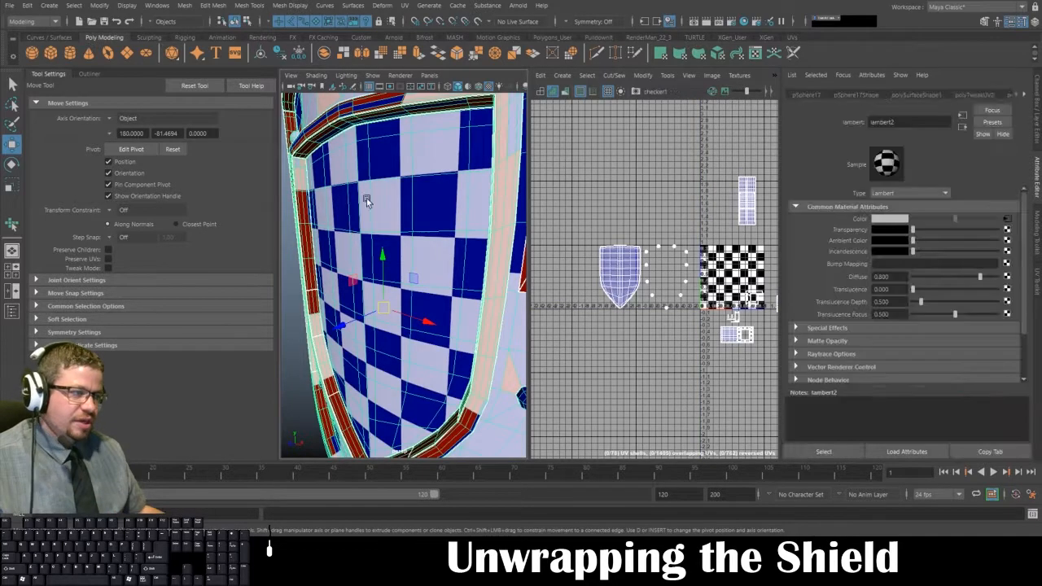
alt+drag(393, 228, 452, 188)
right_drag(452, 188, 437, 218)
alt+drag(438, 220, 428, 210)
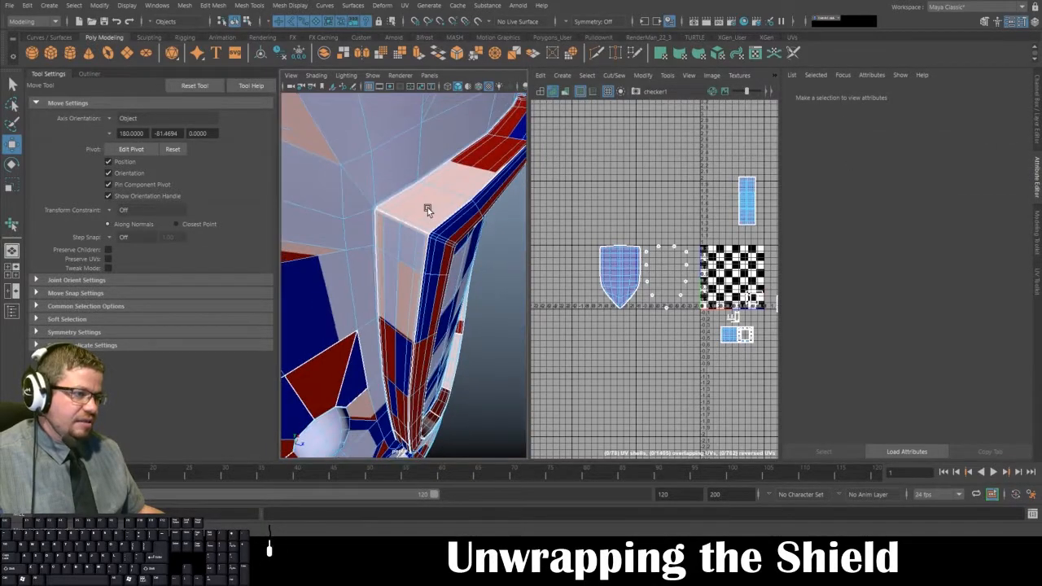
key(space)
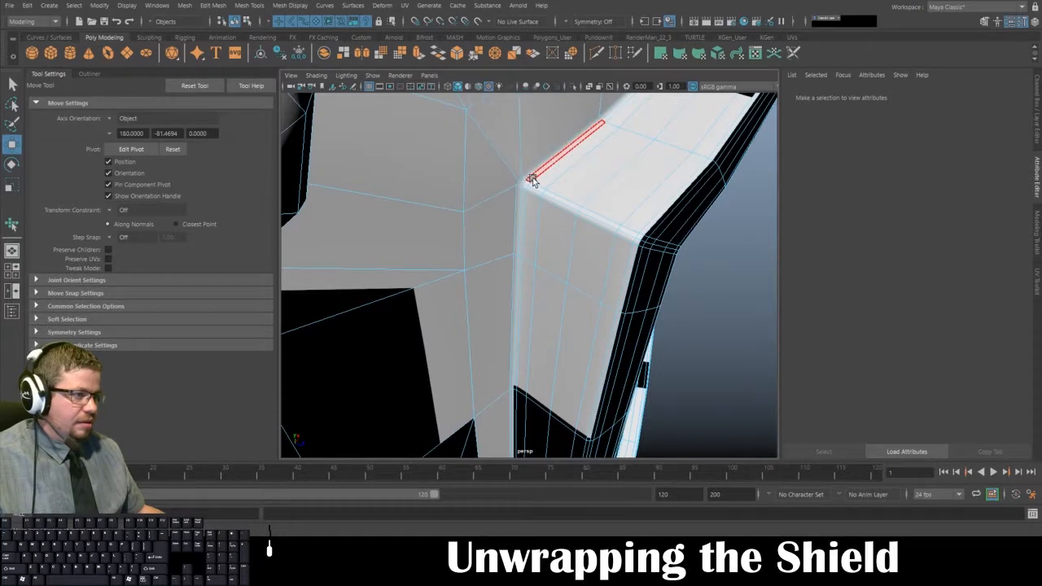
Select the face loops across the outer side wall of the raised inner frame, from its base to the bevelled edge.
click(531, 180)
scroll(500, 175, up, 2)
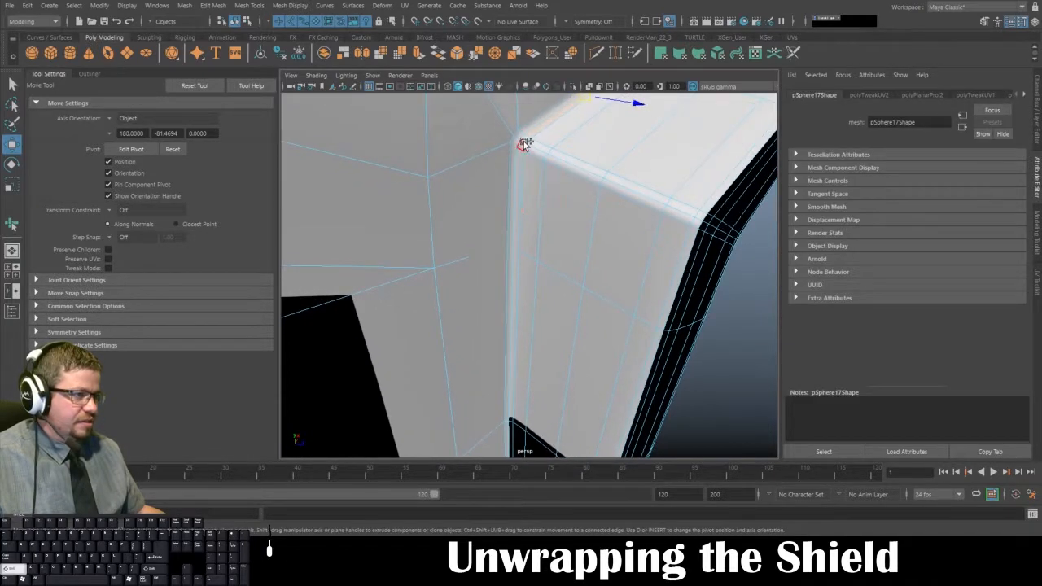
shift+double_click(526, 140)
shift+click(533, 172)
shift+double_click(538, 154)
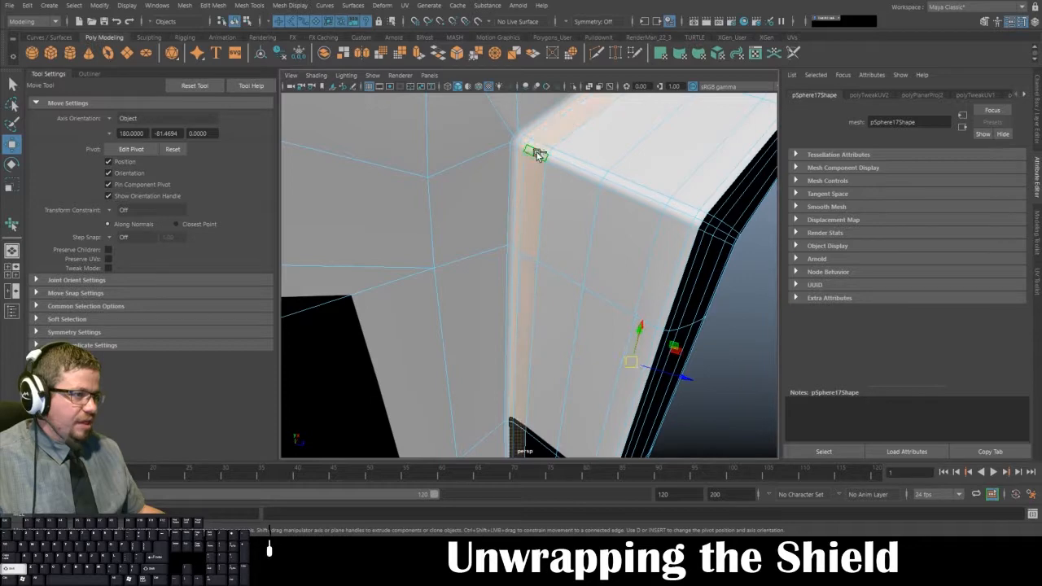
shift+click(556, 188)
shift+double_click(567, 169)
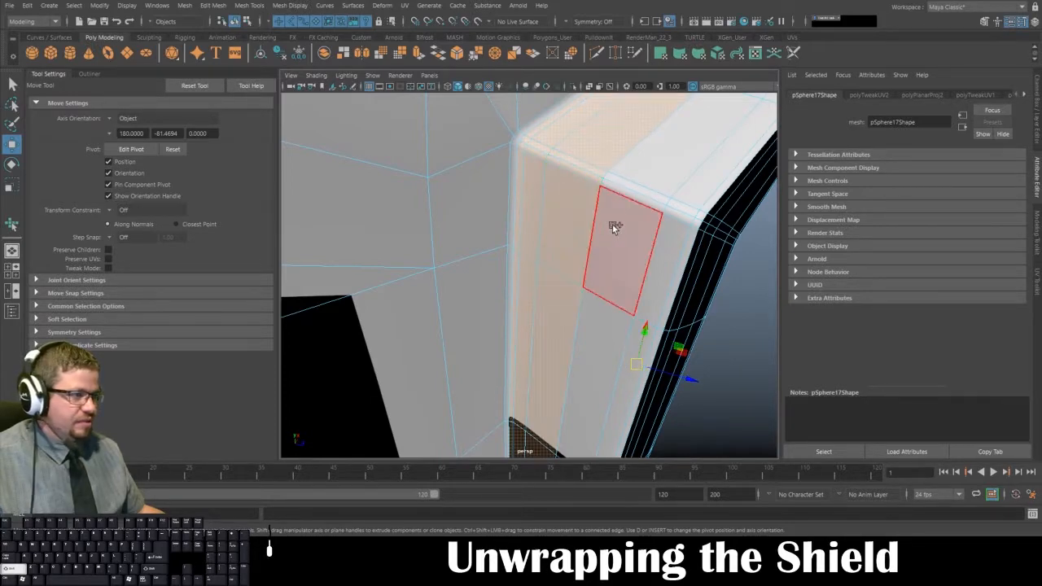
shift+click(616, 226)
shift+double_click(634, 197)
shift+click(660, 246)
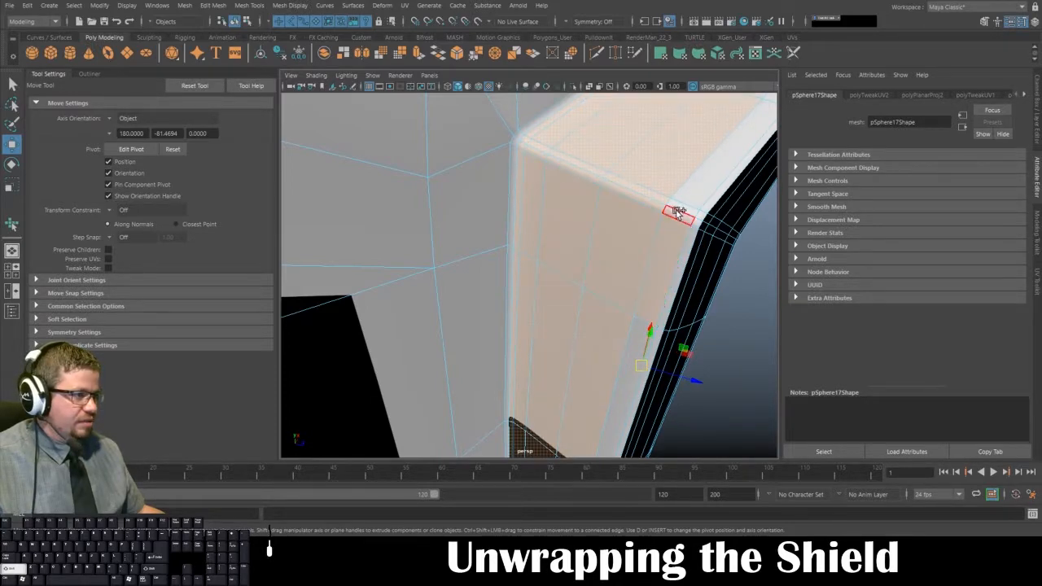
shift+double_click(675, 213)
Add the outer bevel and front face loops of the raised inner frame to the face selection.
alt+right_drag(649, 231, 423, 236)
alt+drag(423, 236, 553, 133)
alt+drag(552, 130, 486, 181)
alt+right_drag(486, 182, 526, 230)
alt+drag(526, 231, 564, 243)
alt+right_drag(564, 241, 570, 282)
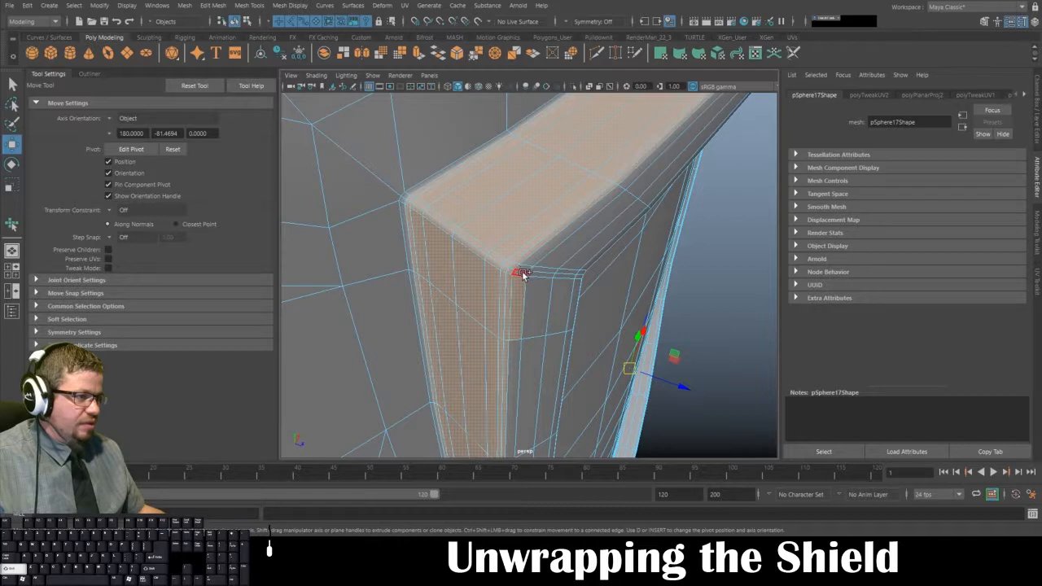
click(541, 294)
alt+drag(541, 295, 527, 293)
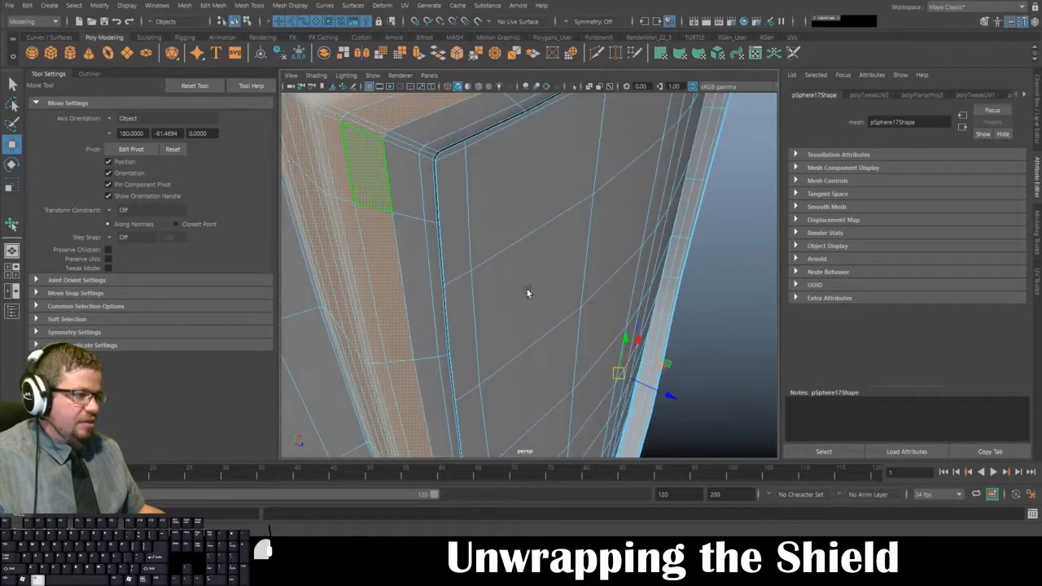
click(400, 143)
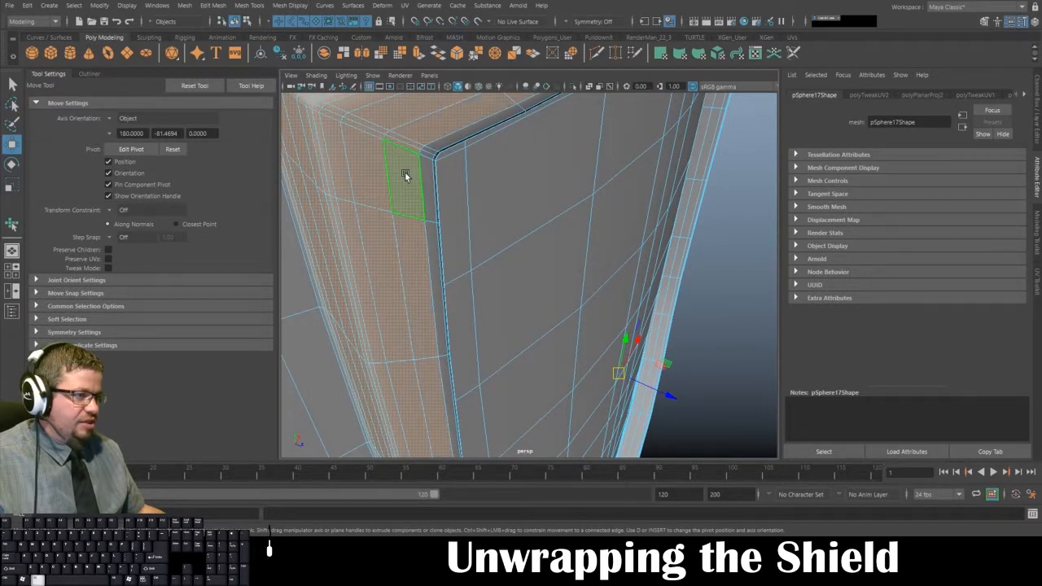
alt+drag(405, 177, 500, 228)
shift+double_click(444, 174)
Add the narrow bevel face loops along the inner edge of the raised frame's front to the selection.
alt+middle_drag(500, 228, 557, 310)
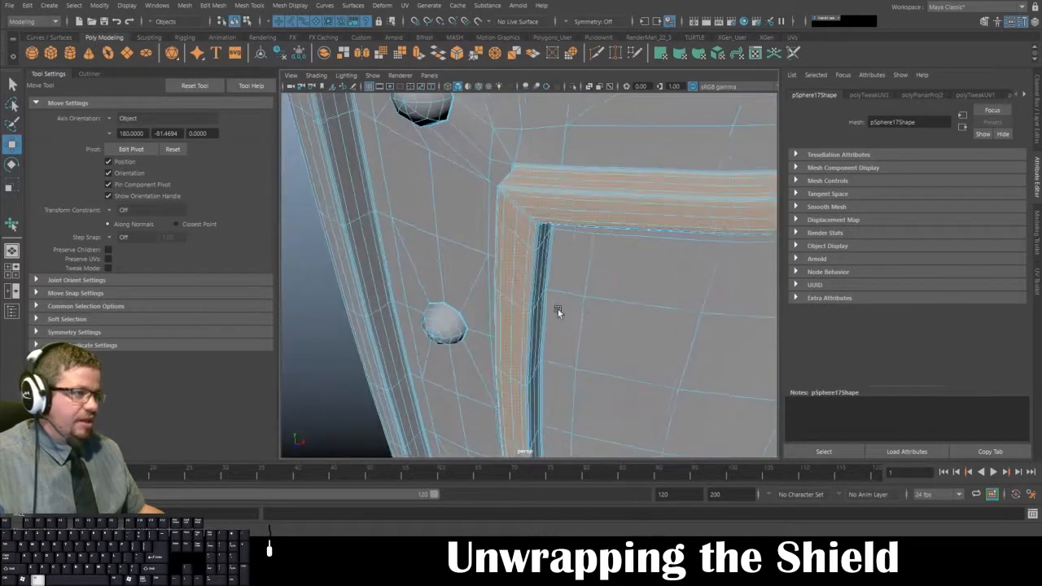
alt+drag(558, 309, 530, 234)
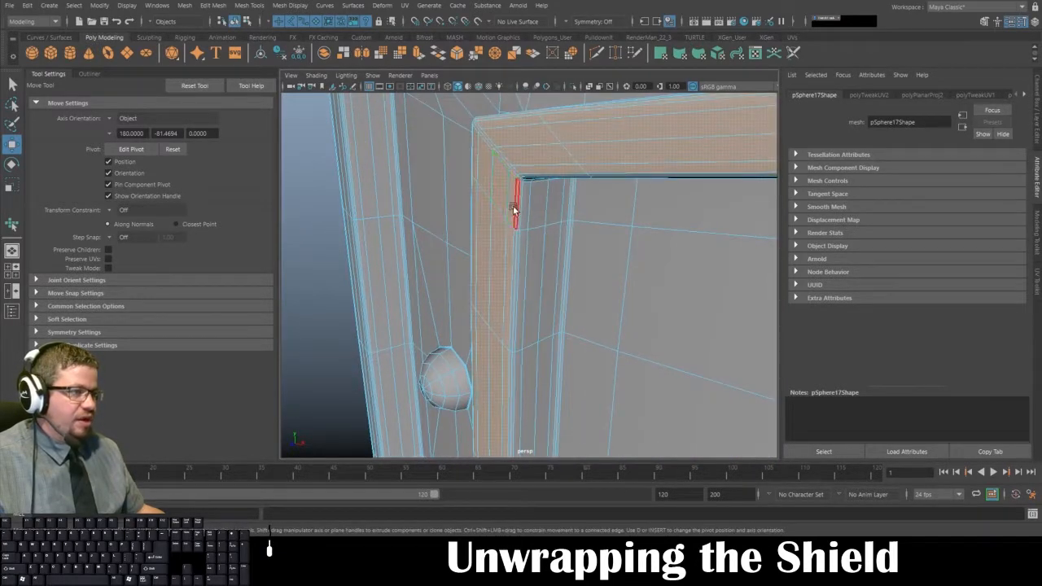
alt+right_drag(514, 209, 541, 239)
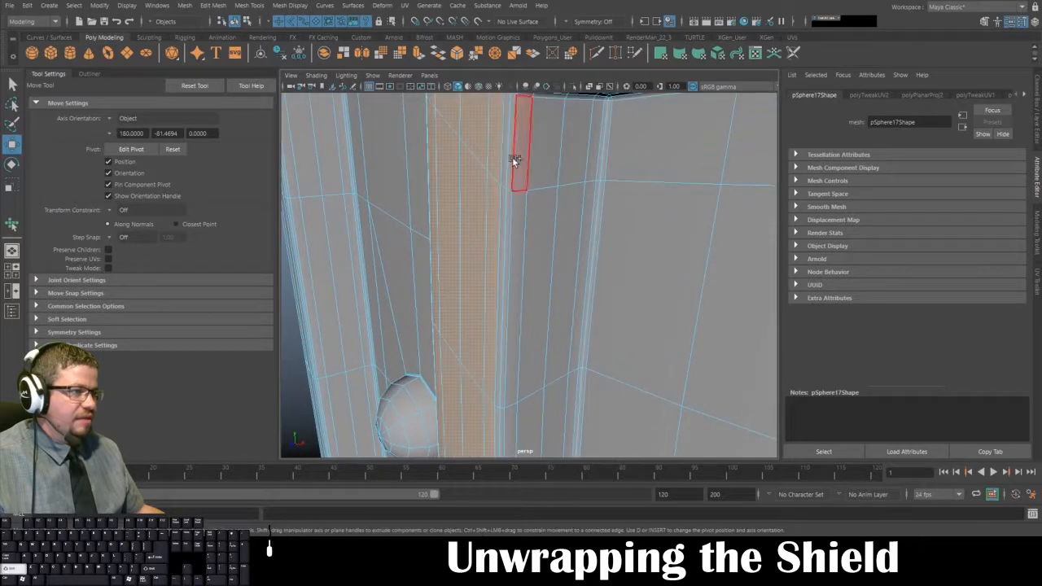
shift+click(503, 207)
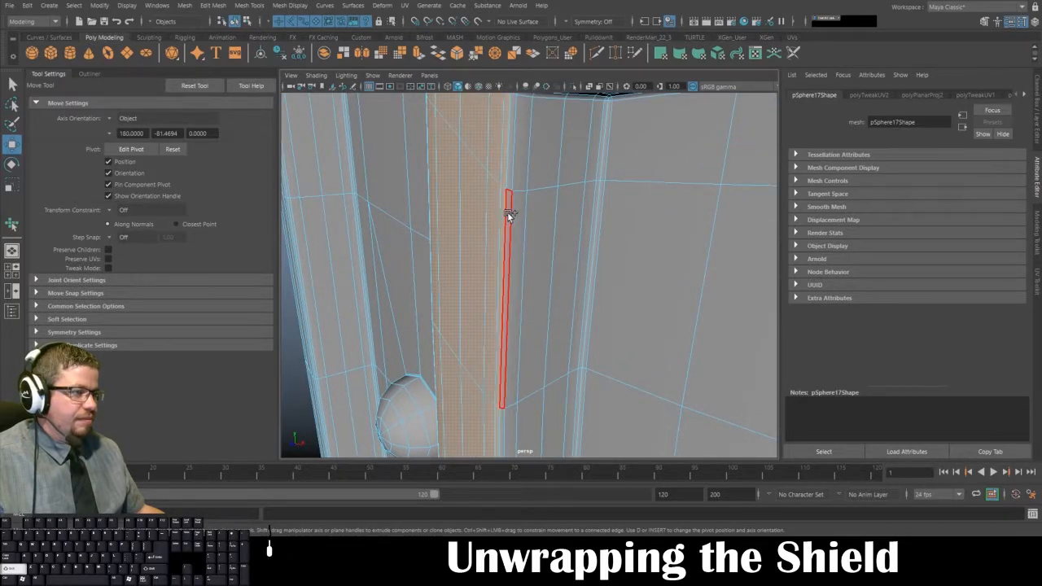
alt+drag(510, 171, 514, 200)
shift+click(517, 162)
shift+double_click(515, 156)
Add the wide face loops on the inner side wall of the raised frame to the selection.
shift+click(416, 219)
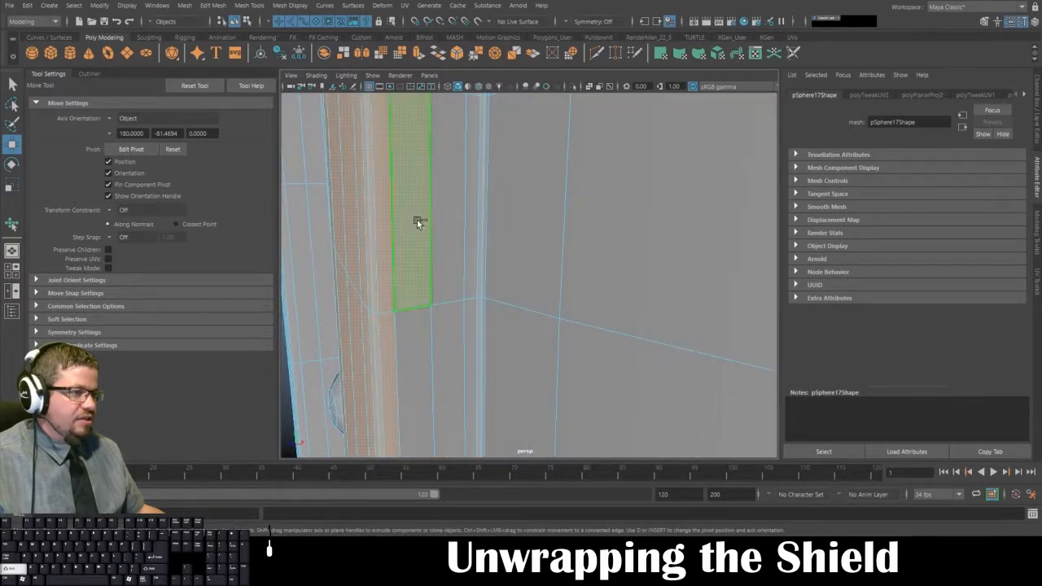
shift+click(404, 348)
shift+click(444, 319)
shift+click(446, 265)
alt+middle_drag(453, 157, 456, 242)
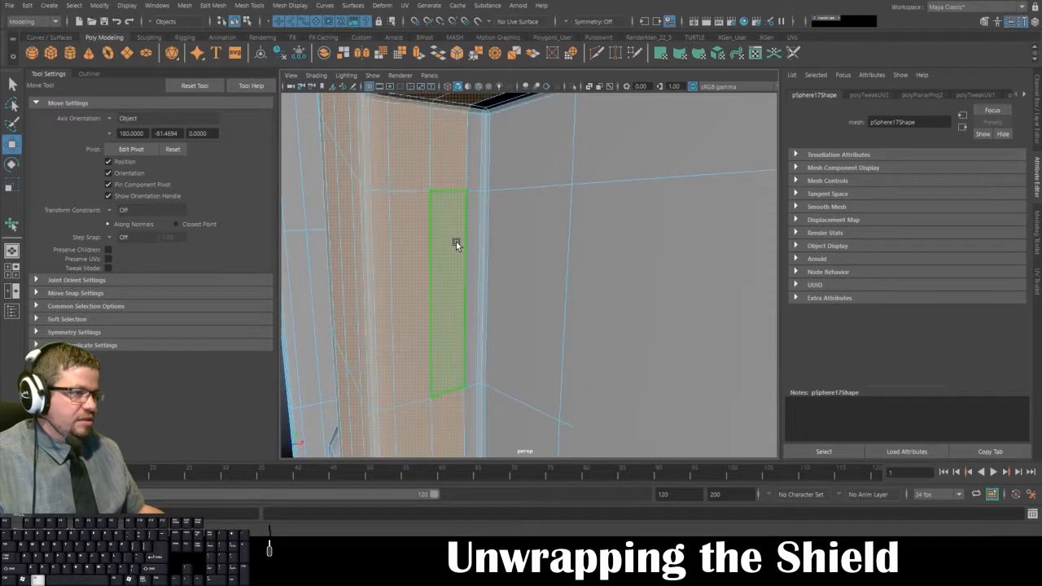
alt+drag(456, 244, 459, 249)
shift+click(466, 248)
shift+click(462, 315)
Add the narrow bevel face loop at the base of the raised inner frame's inner side wall to the selection.
alt+drag(462, 316, 423, 299)
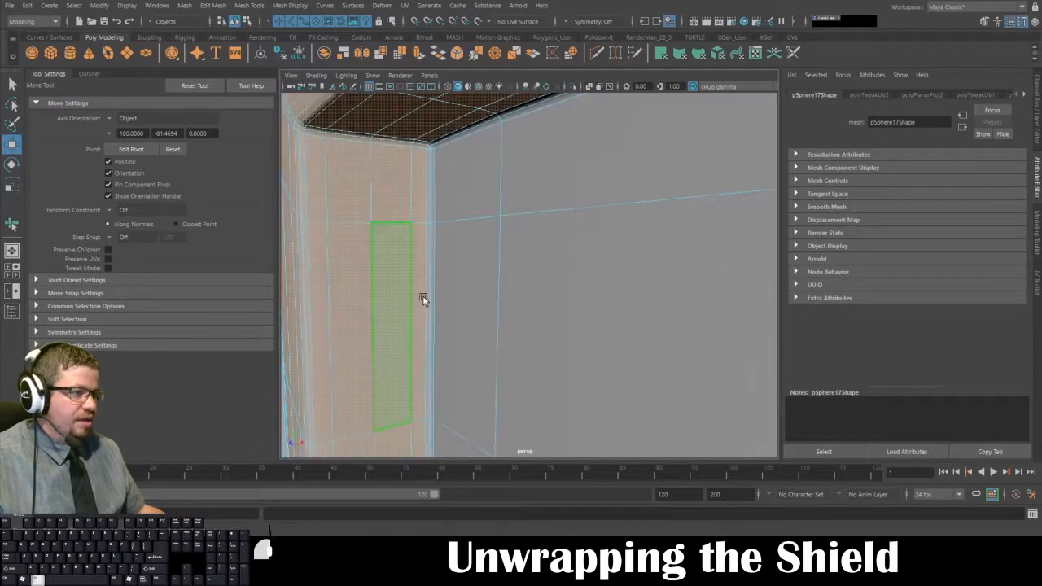
alt+right_drag(396, 232, 402, 225)
alt+right_drag(403, 159, 407, 161)
alt+drag(407, 161, 399, 214)
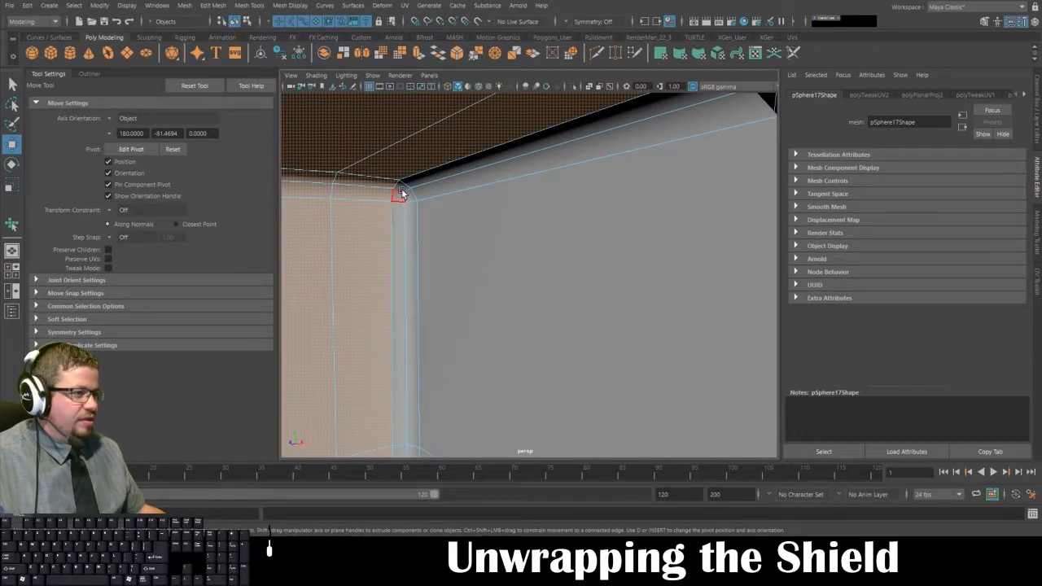
click(398, 199)
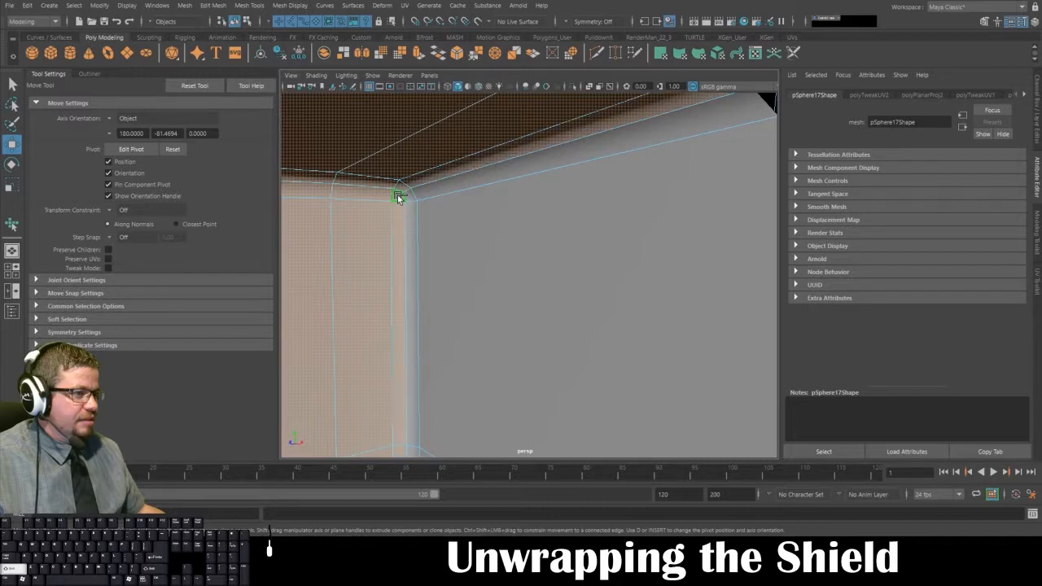
scroll(407, 277, down, 3)
alt+drag(405, 272, 478, 226)
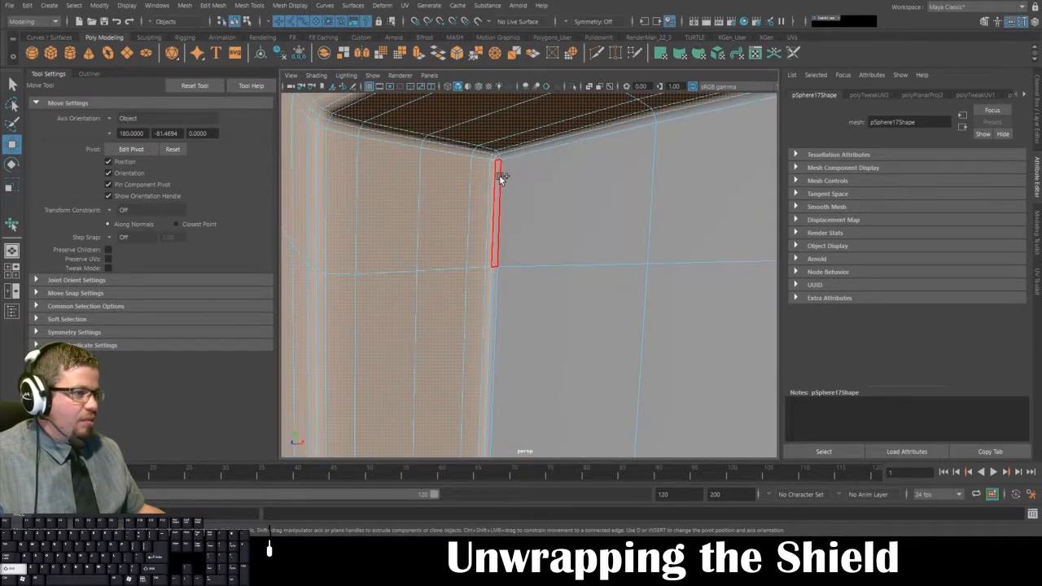
alt+right_drag(490, 155, 493, 202)
alt+drag(478, 178, 516, 233)
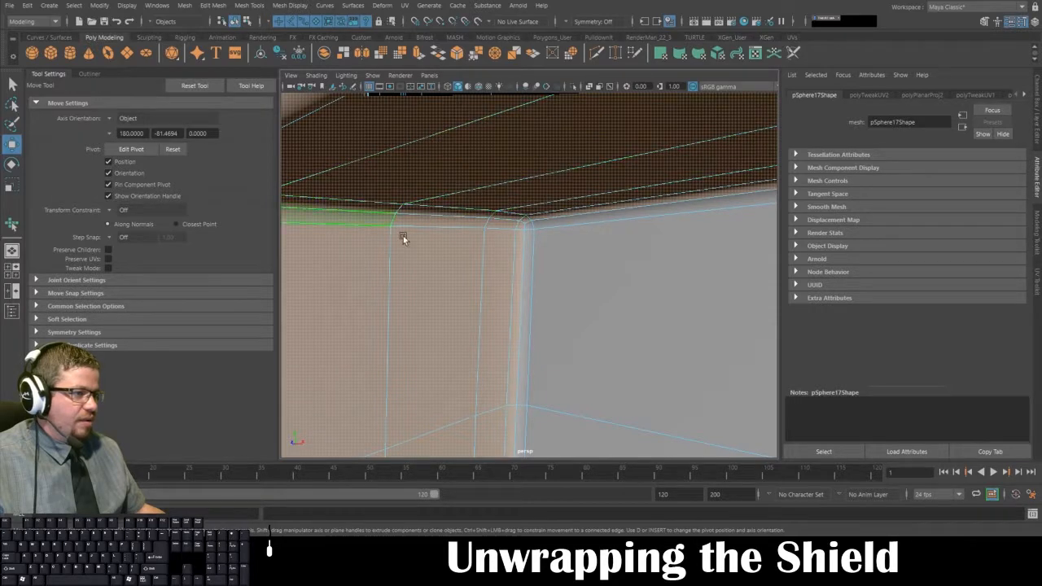
Examine the face selection around the whole raised inner frame for missed or extra faces.
alt+drag(580, 222, 517, 259)
alt+right_drag(525, 259, 472, 258)
alt+middle_drag(493, 257, 463, 233)
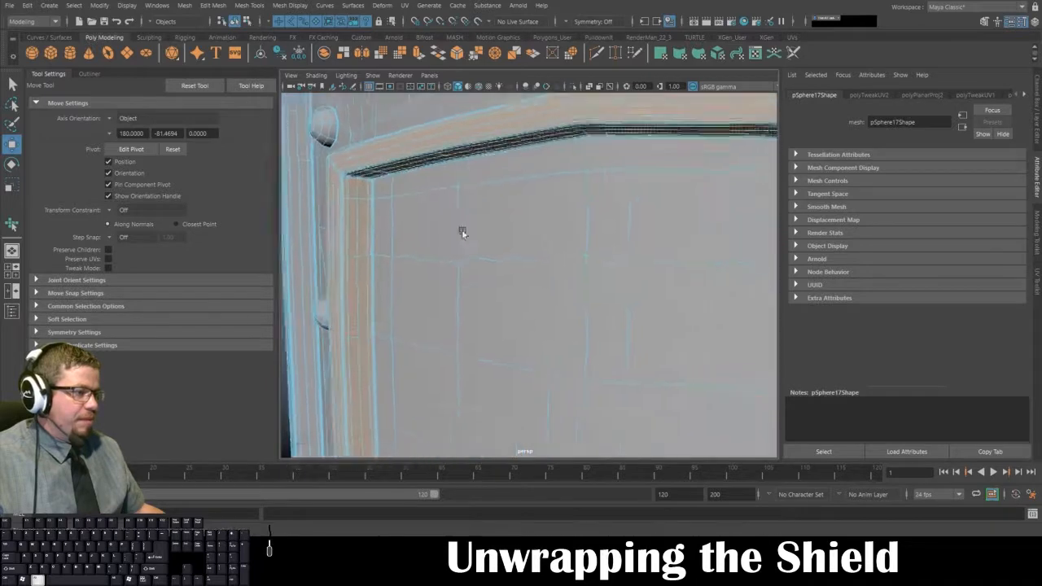
alt+right_drag(493, 303, 459, 305)
alt+drag(458, 304, 513, 233)
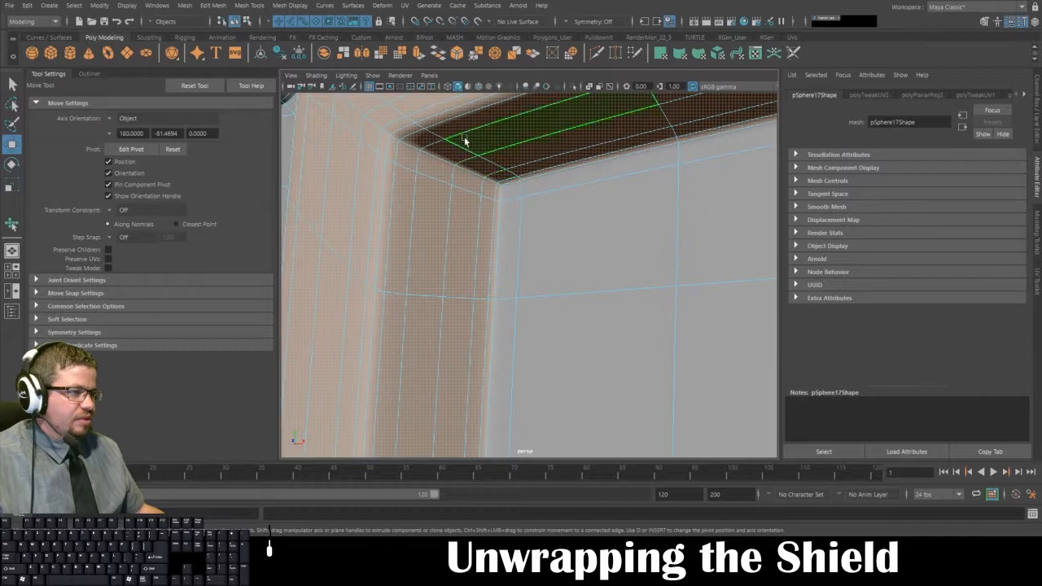
mouse_move(432, 160)
alt+mouse_down()
mouse_move(574, 328)
mouse_move(537, 280)
mouse_move(591, 301)
mouse_move(570, 277)
alt+mouse_up()
key(5)
scroll(591, 299, up, 3)
alt+right_drag(570, 277, 459, 158)
alt+drag(521, 314, 461, 295)
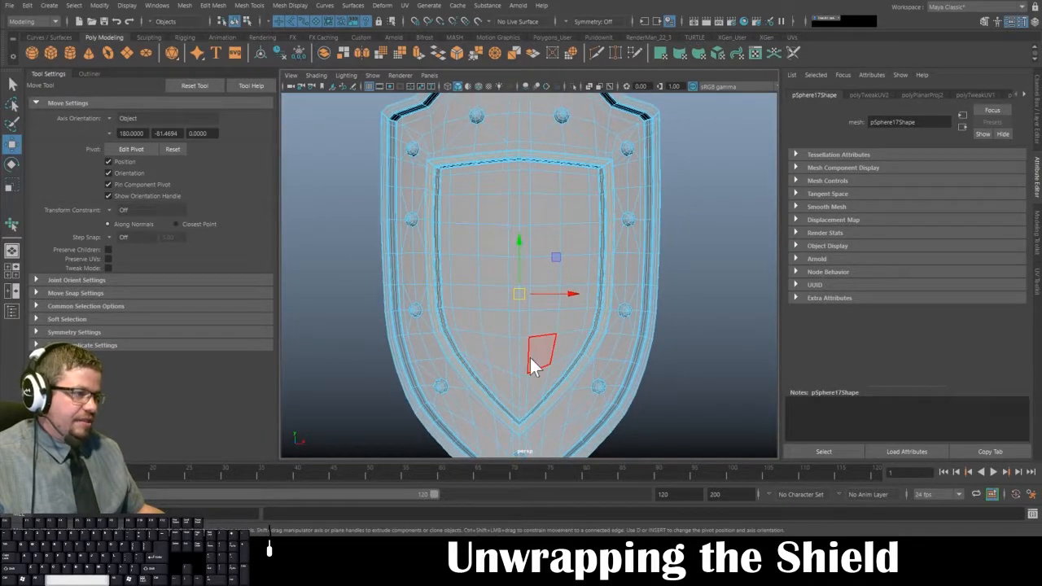
Apply a camera-based UV projection to the raised inner frame's selected faces from the shield's front view.
key(space)
click(624, 380)
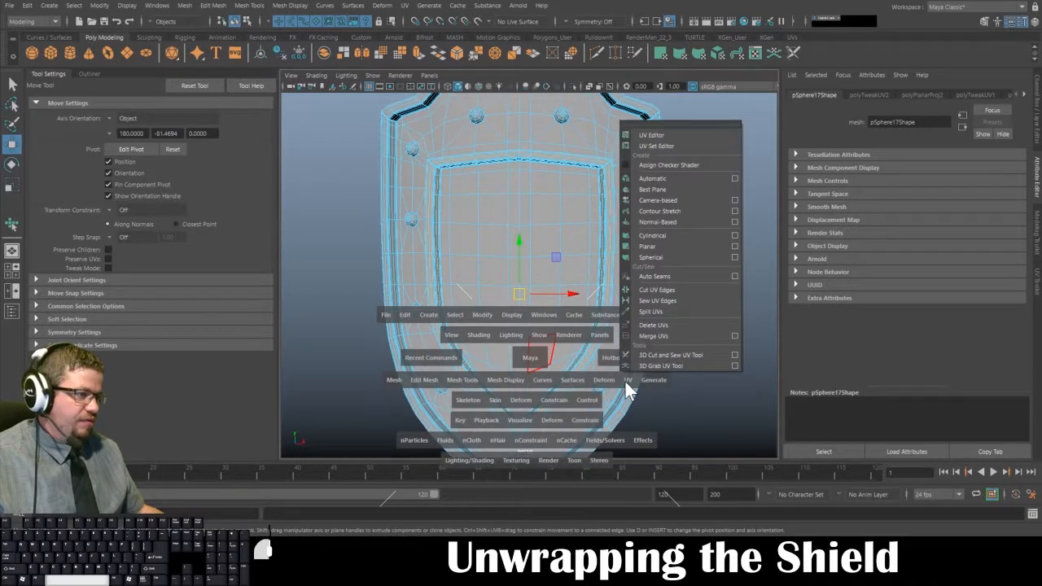
click(656, 200)
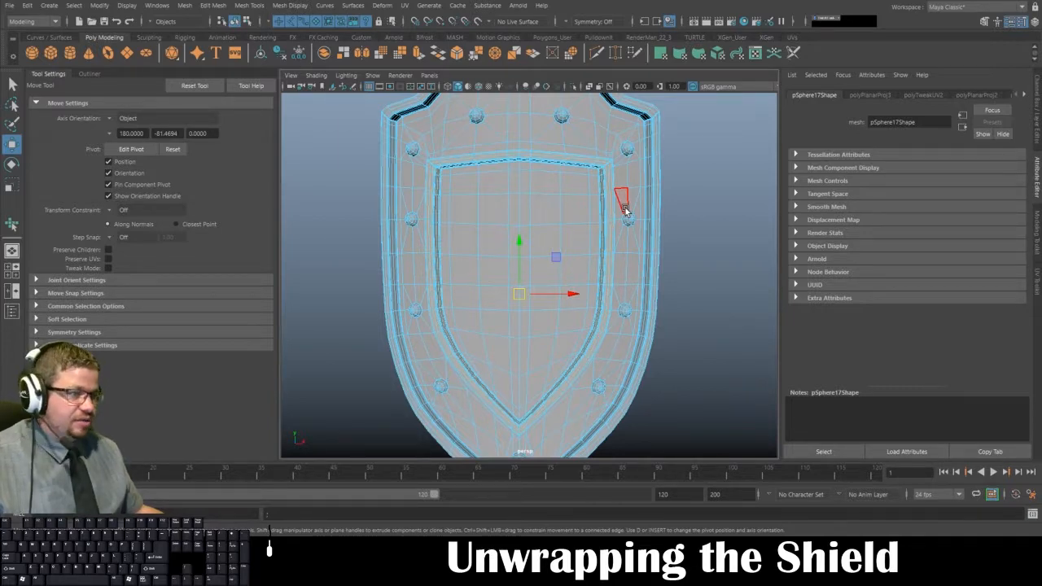
alt+drag(437, 294, 445, 406)
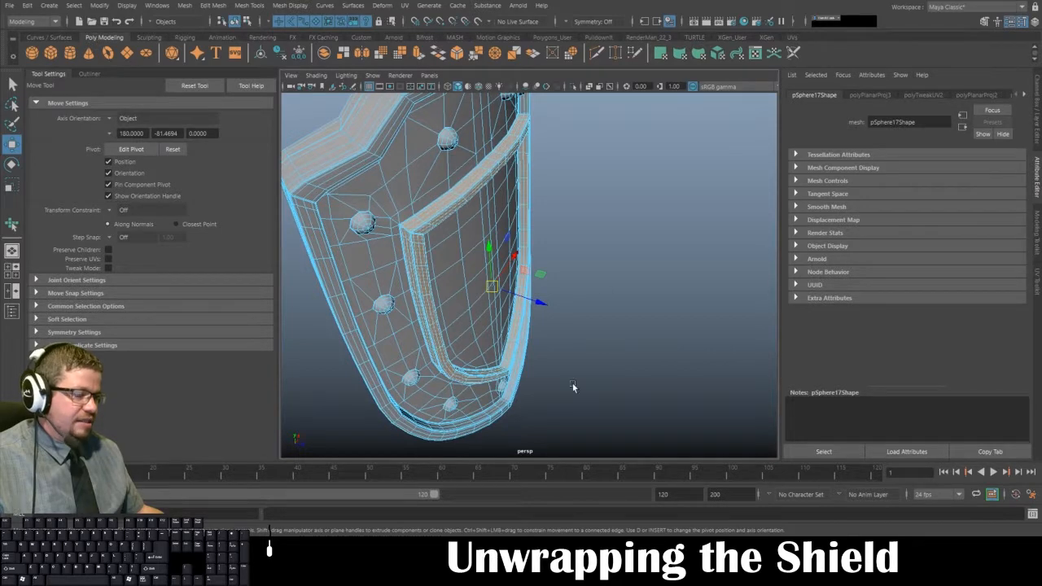
alt+drag(573, 388, 535, 243)
Frame the projected inner frame in the UV Editor and pick its shell with the Move UV Shell tool.
key(space)
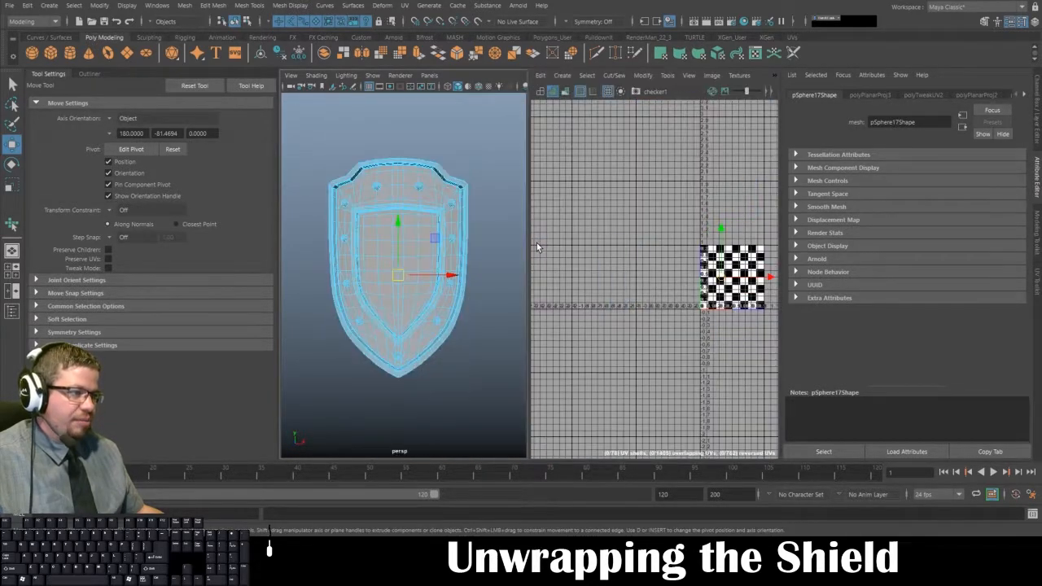
key(space)
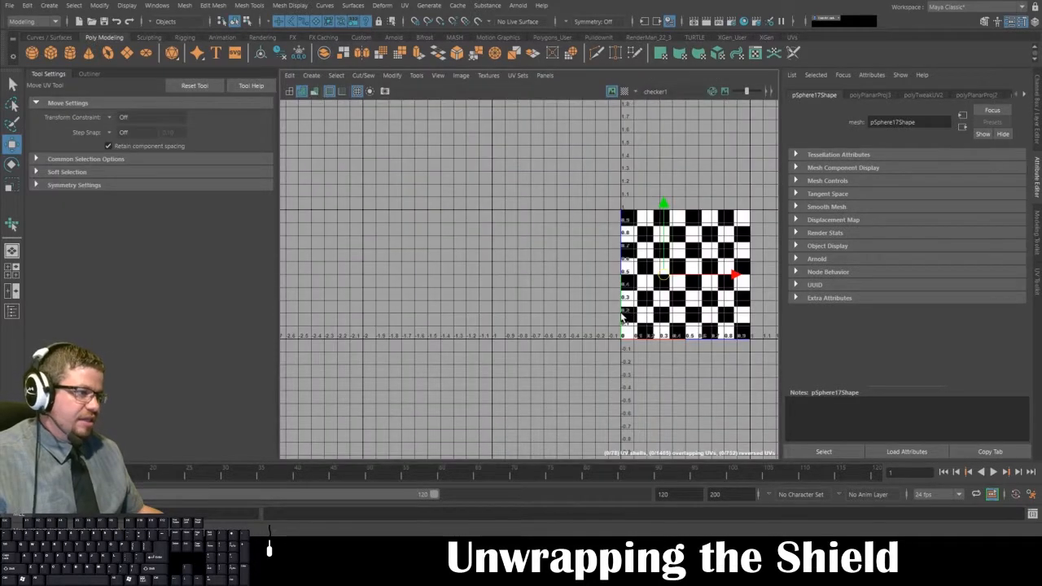
key(f)
key(1)
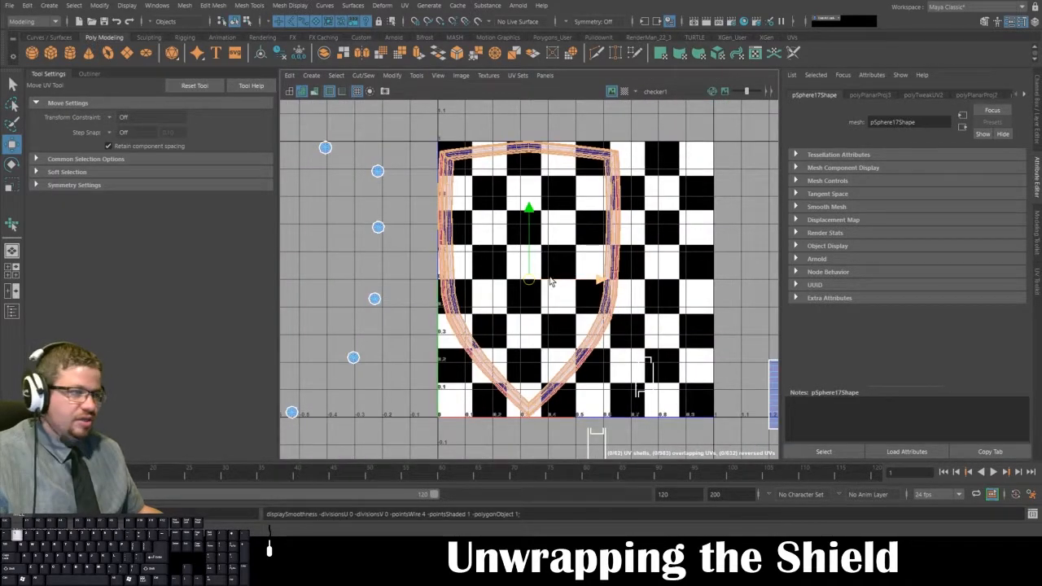
click(417, 76)
click(436, 163)
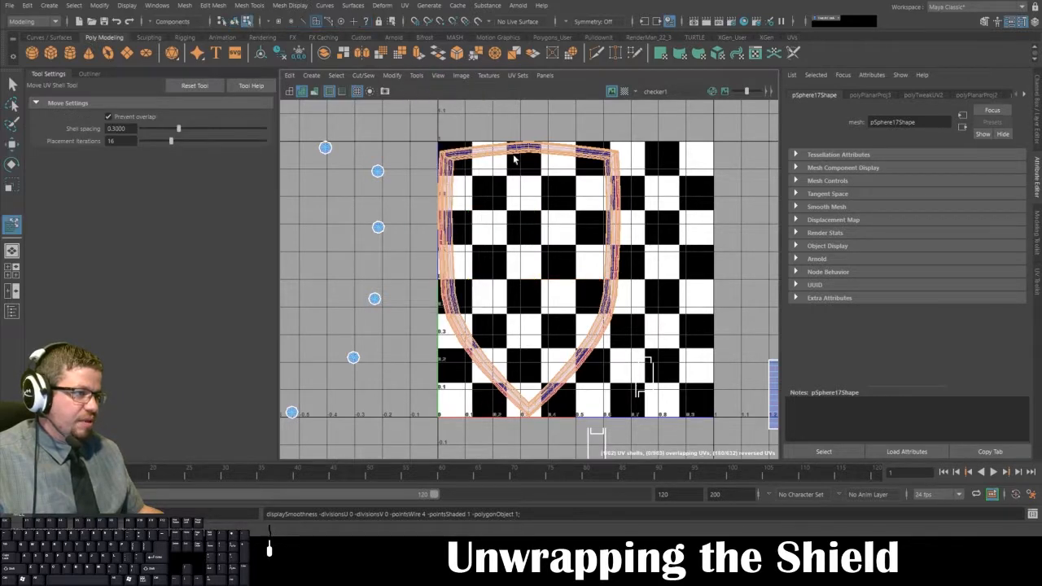
click(514, 159)
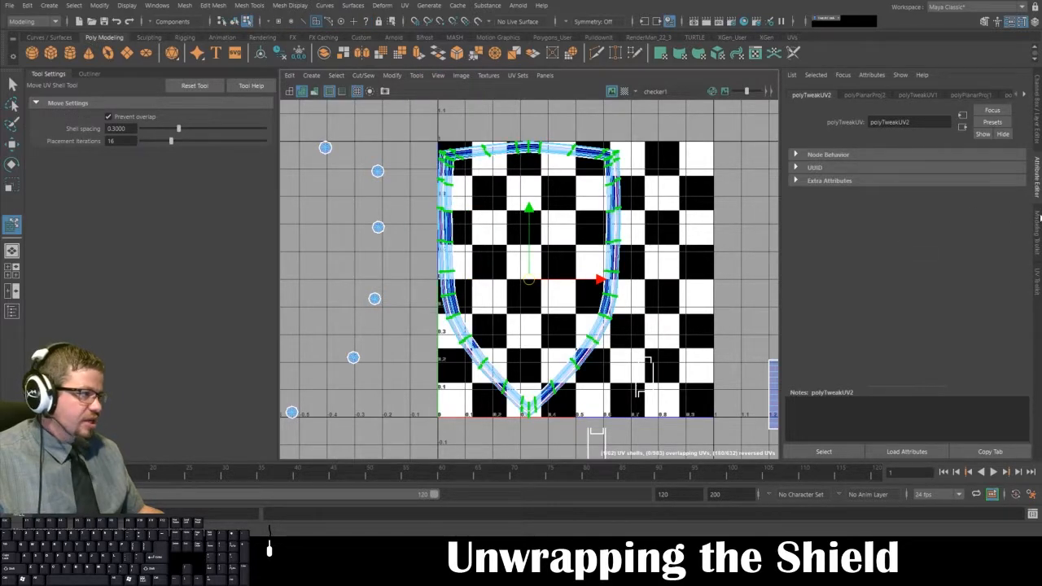
Unfold the inner frame's UV shell.
click(1036, 285)
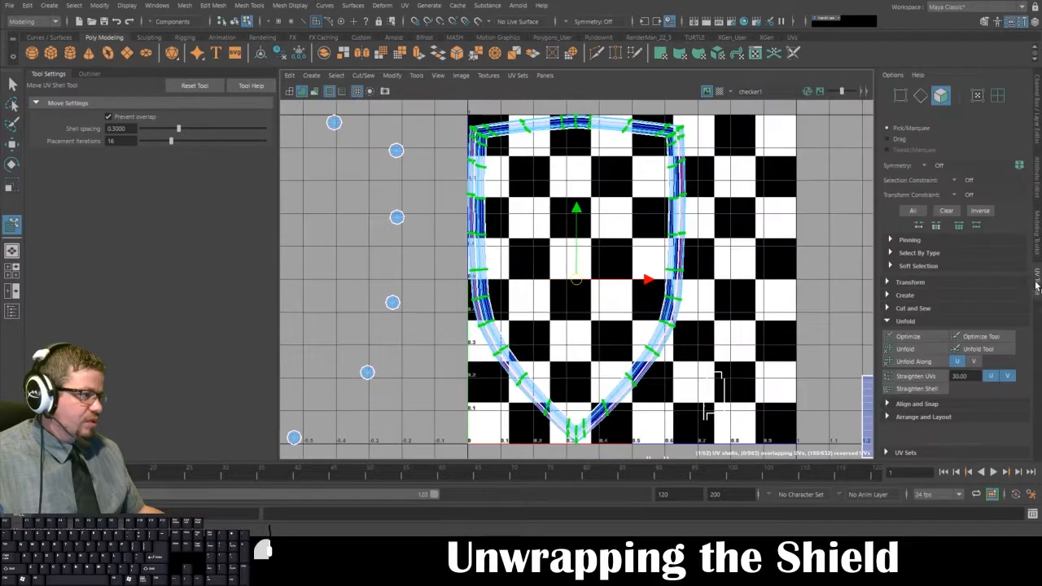
click(906, 349)
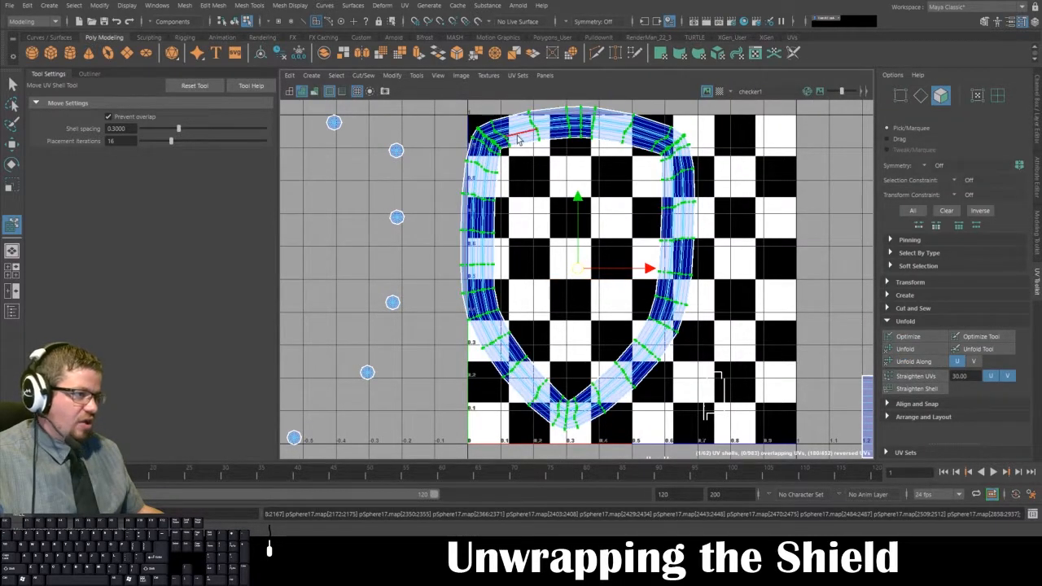
click(578, 282)
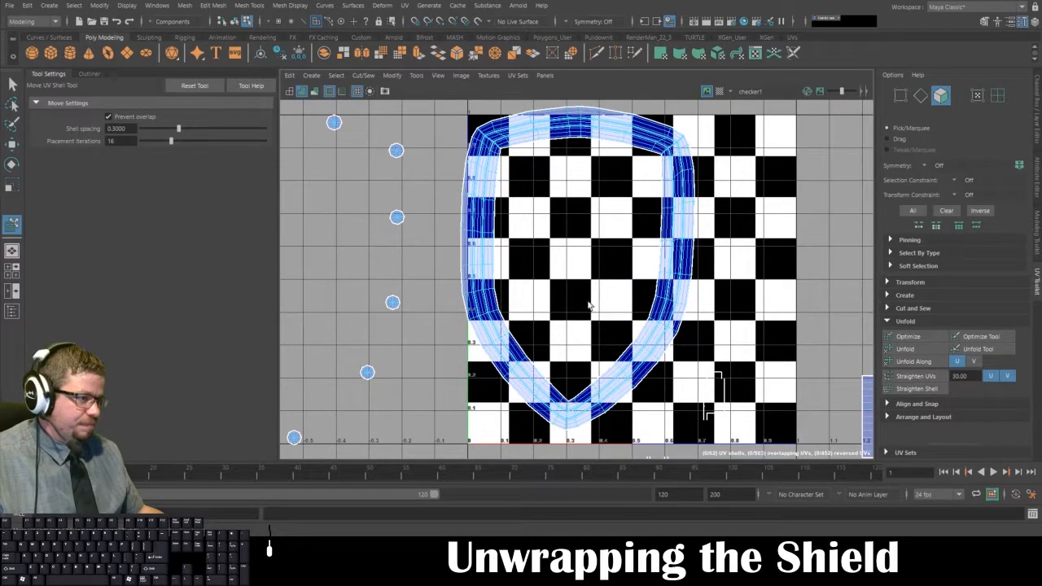
scroll(589, 306, down, 5)
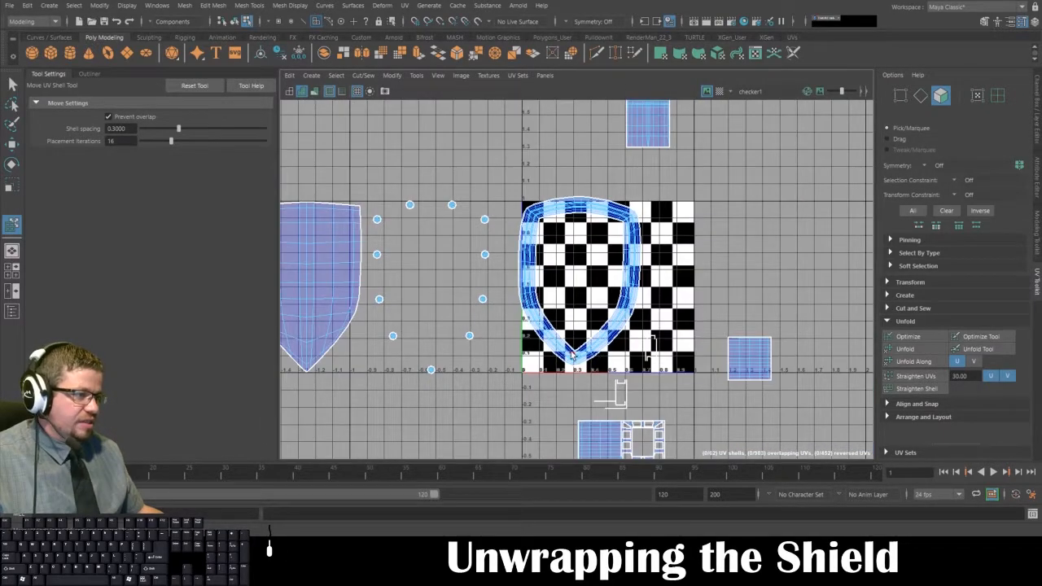
Turn on smooth preview and select the tiny upper-left corner face of the flat panel and the adjoining narrow face inside the outer rim.
key(space)
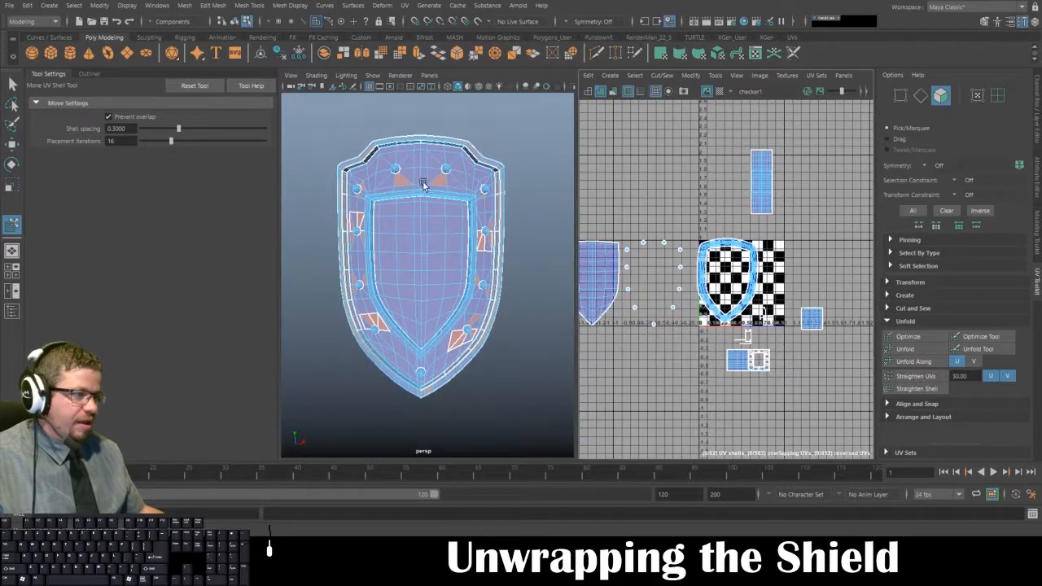
alt+drag(422, 186, 434, 186)
alt+right_drag(403, 159, 476, 264)
key(space)
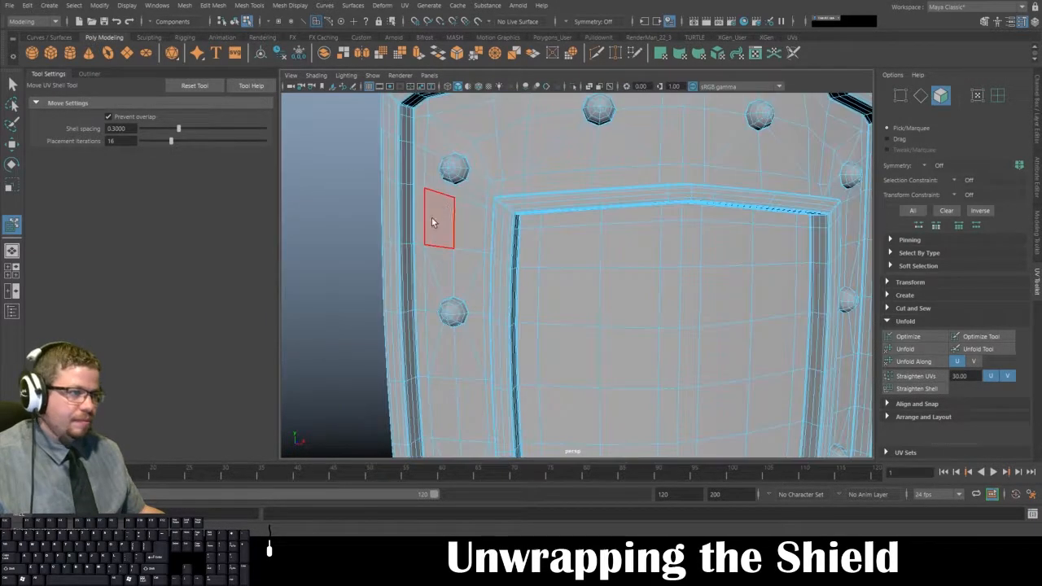
alt+drag(433, 219, 498, 197)
alt+middle_drag(498, 196, 562, 330)
alt+right_drag(562, 330, 594, 386)
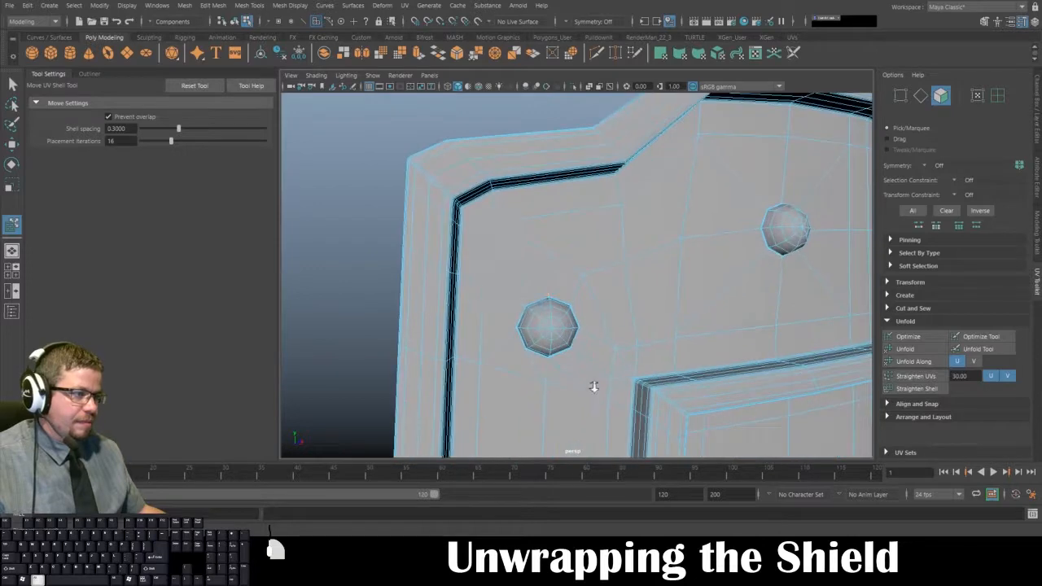
click(480, 208)
alt+drag(475, 215, 439, 228)
key(3)
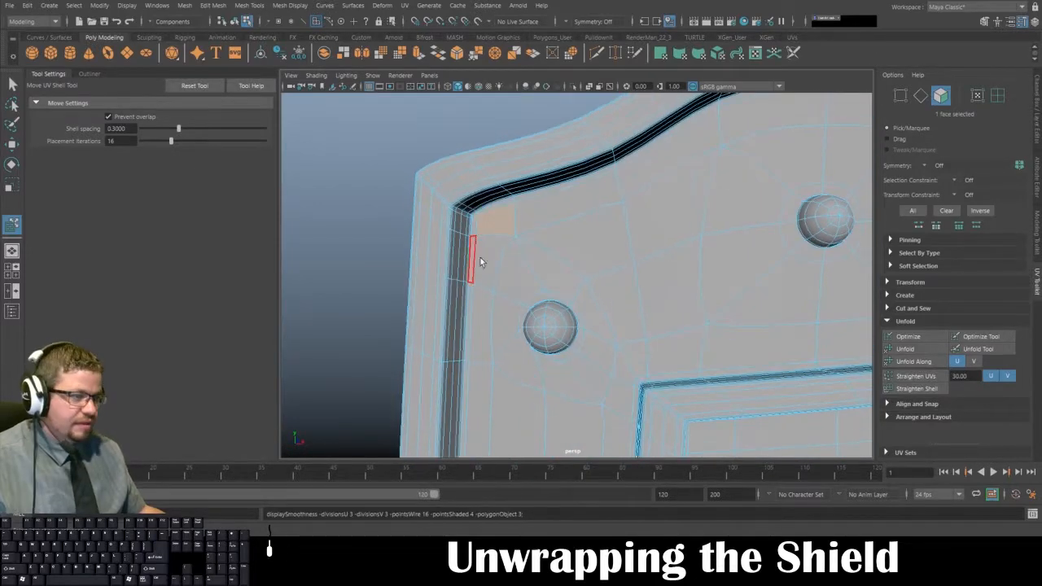
click(473, 225)
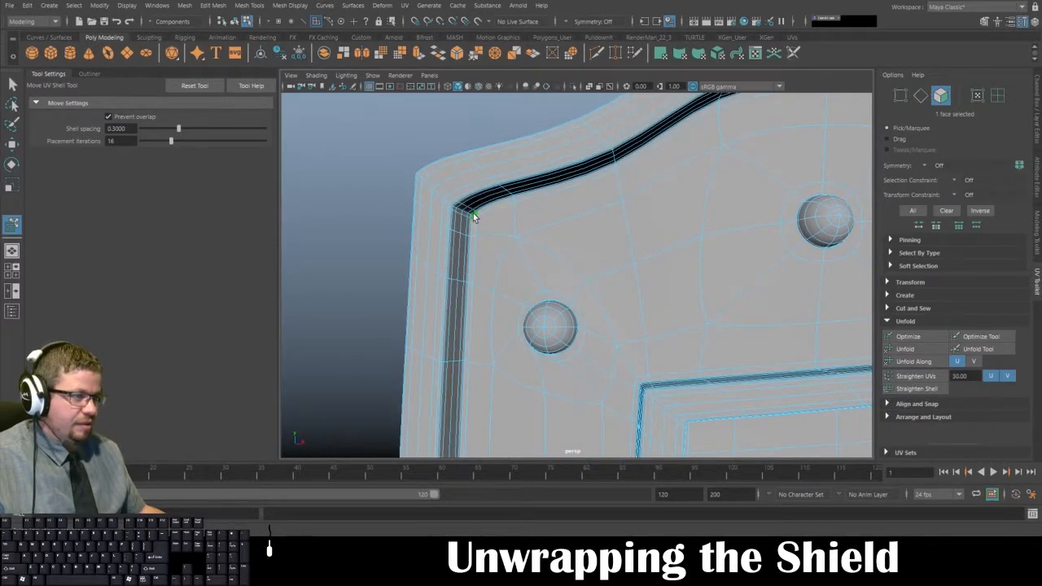
shift+click(493, 206)
Add the narrow faces along the flat panel's top edge, just inside the outer rim, to the selection.
alt+middle_drag(653, 214, 414, 330)
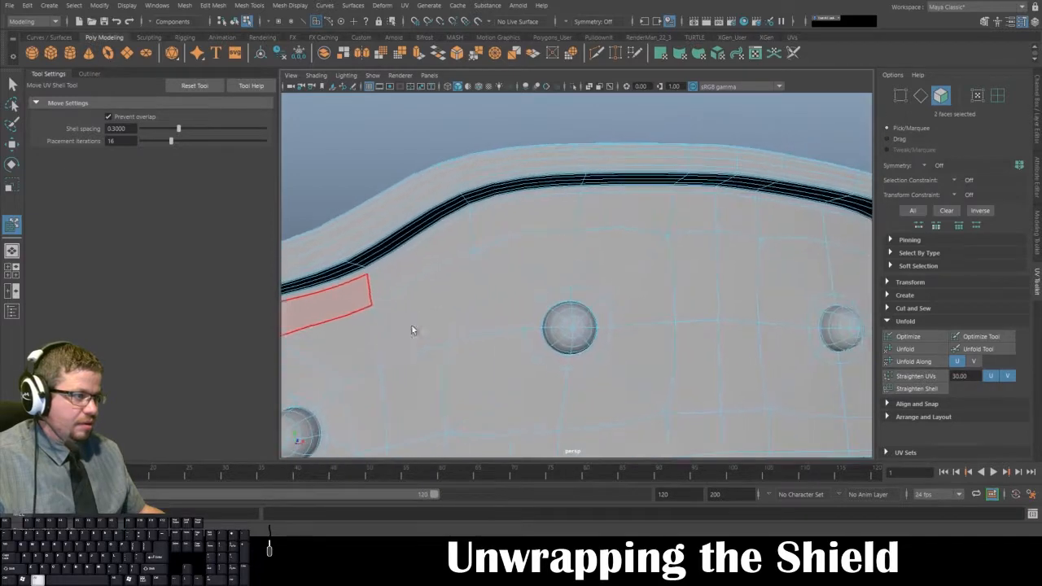
shift+double_click(645, 192)
alt+middle_drag(760, 262, 407, 261)
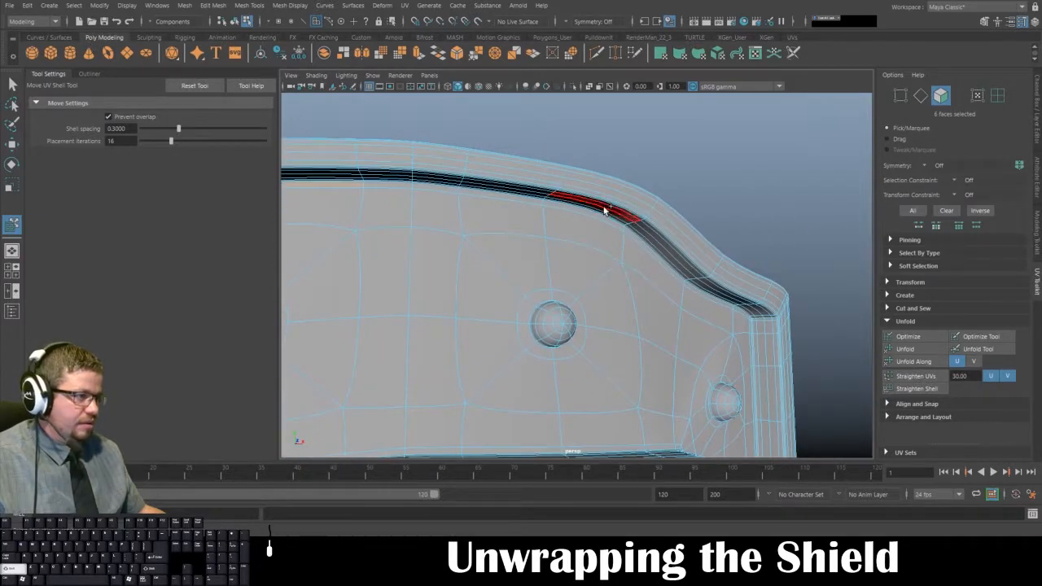
alt+drag(627, 255, 603, 424)
shift+click(632, 288)
Add the narrow faces down the flat panel's right edge, beside the outer rim, to the selection.
alt+middle_drag(603, 423, 588, 371)
shift+double_click(511, 325)
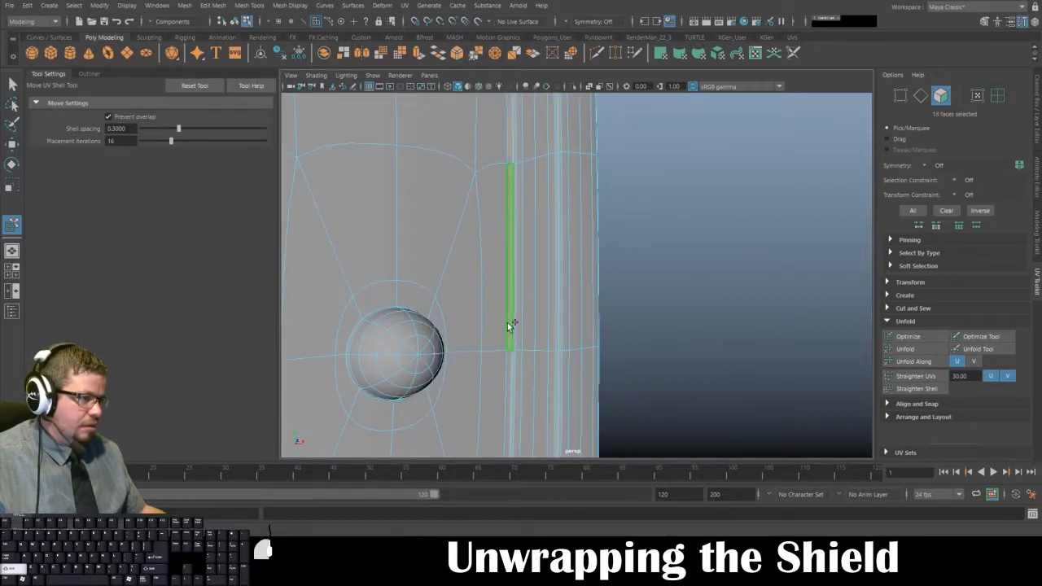
alt+middle_drag(513, 326, 472, 32)
shift+click(426, 341)
alt+middle_drag(423, 439, 538, 98)
shift+click(509, 234)
shift+click(496, 262)
Add the narrow faces along the flat panel's lower-right curve down to the bottom tip to the selection.
alt+middle_drag(466, 355, 563, 144)
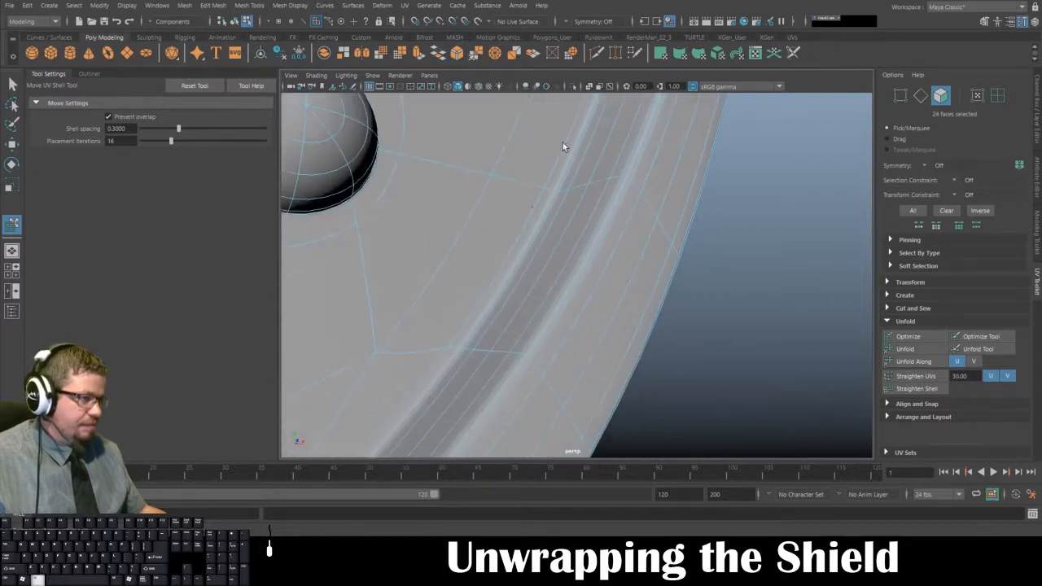
shift+click(451, 351)
alt+middle_drag(450, 351, 738, 195)
shift+click(600, 323)
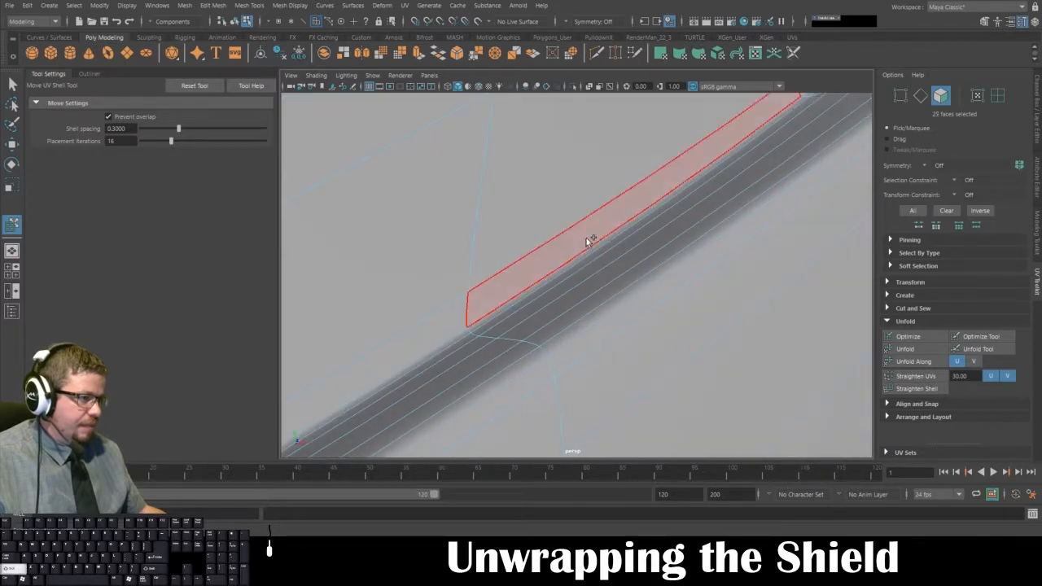
shift+click(587, 239)
shift+click(571, 258)
alt+right_drag(571, 259, 537, 227)
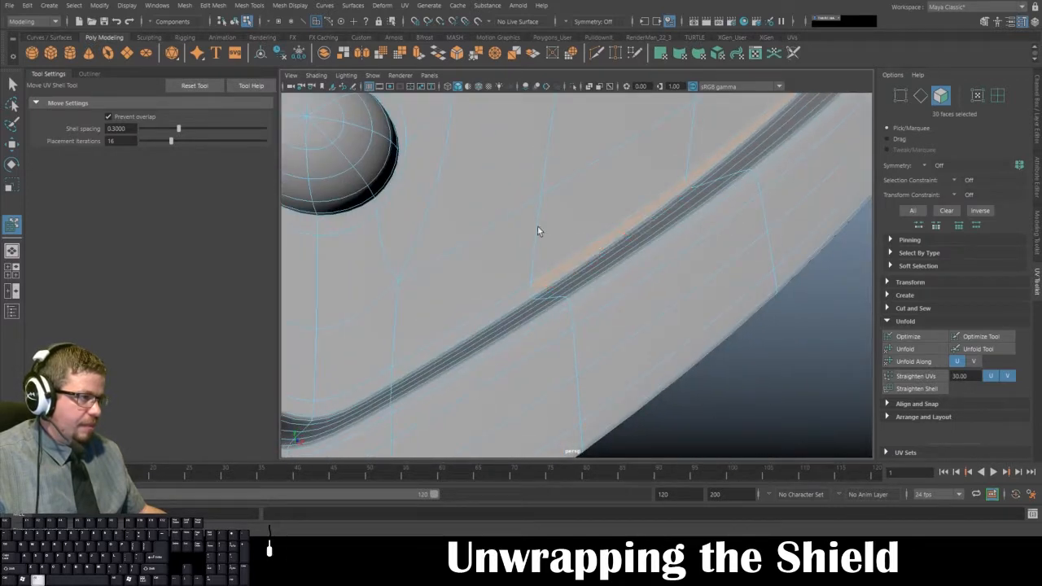
shift+click(351, 398)
shift+click(417, 366)
Add the narrow faces along the flat panel's lower-left curve, up from the bottom tip, to the selection.
alt+drag(418, 365, 721, 411)
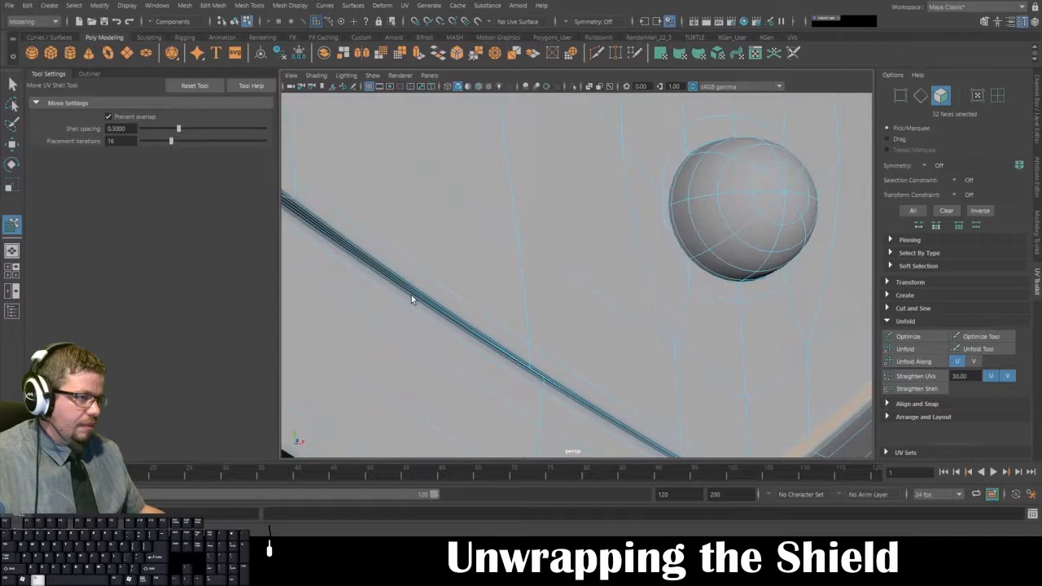
shift+click(389, 260)
alt+drag(391, 260, 588, 384)
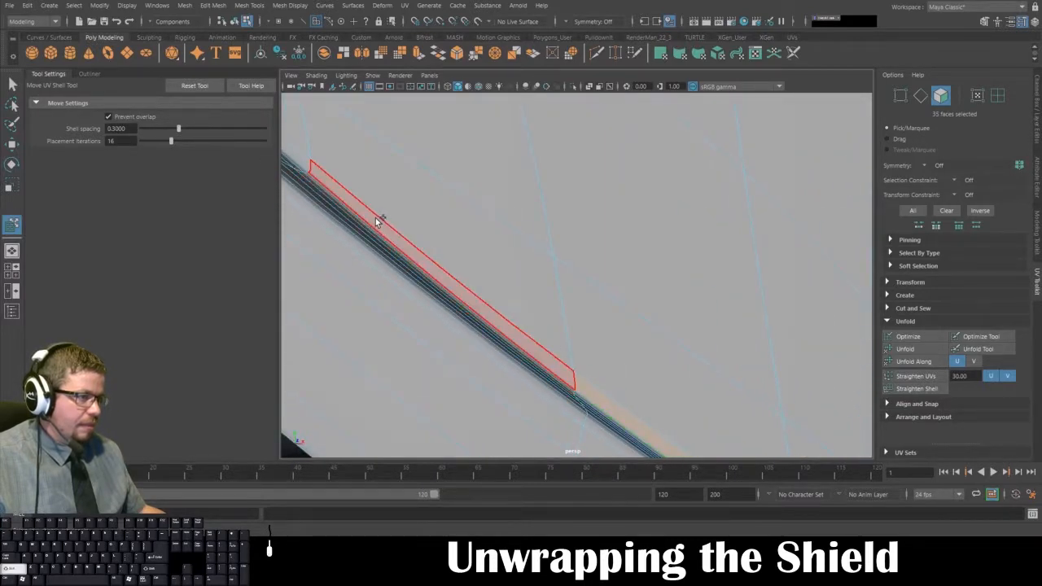
alt+drag(378, 219, 536, 347)
shift+click(366, 185)
alt+drag(366, 185, 407, 226)
shift+click(379, 159)
Add the narrow faces from the end of the lower-left curve up the lower part of the flat panel's left edge.
alt+drag(379, 159, 502, 365)
shift+click(407, 198)
alt+drag(417, 189, 483, 394)
alt+drag(491, 212, 501, 342)
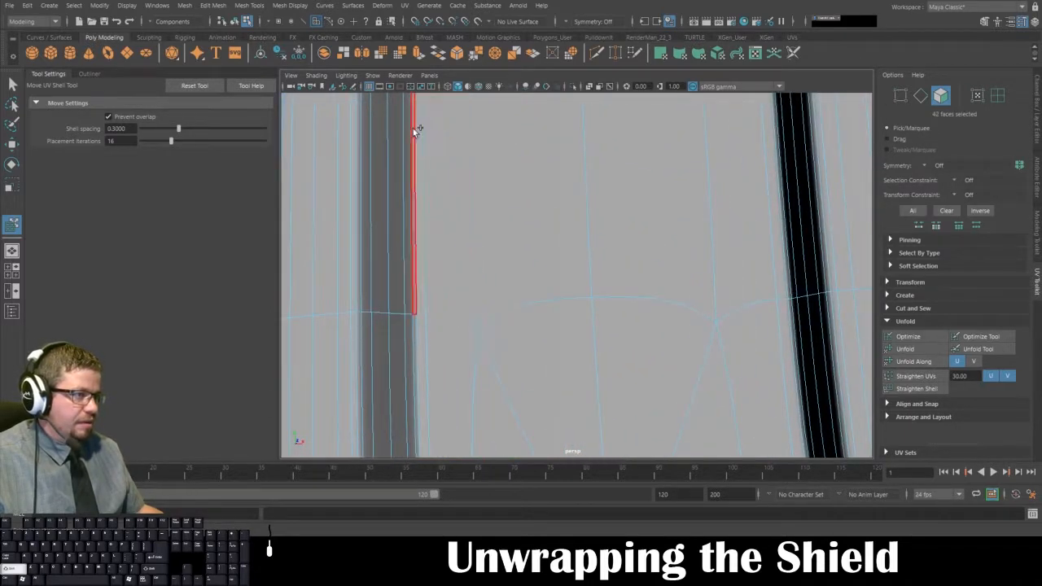
shift+click(414, 128)
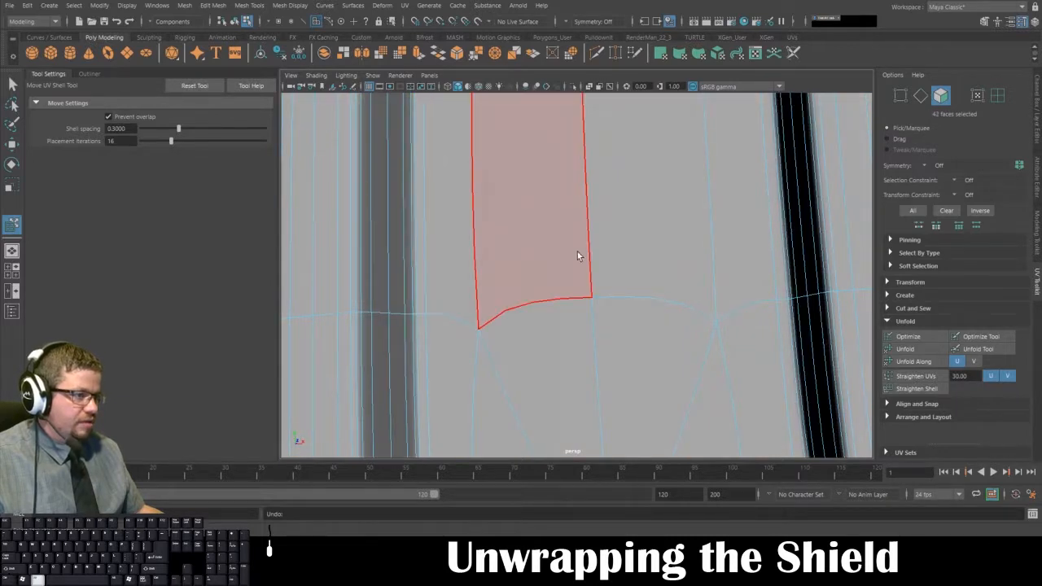
Add the remaining narrow faces up the flat panel's left edge, beside the outer rim, to the selection.
alt+drag(577, 252, 599, 44)
shift+click(458, 324)
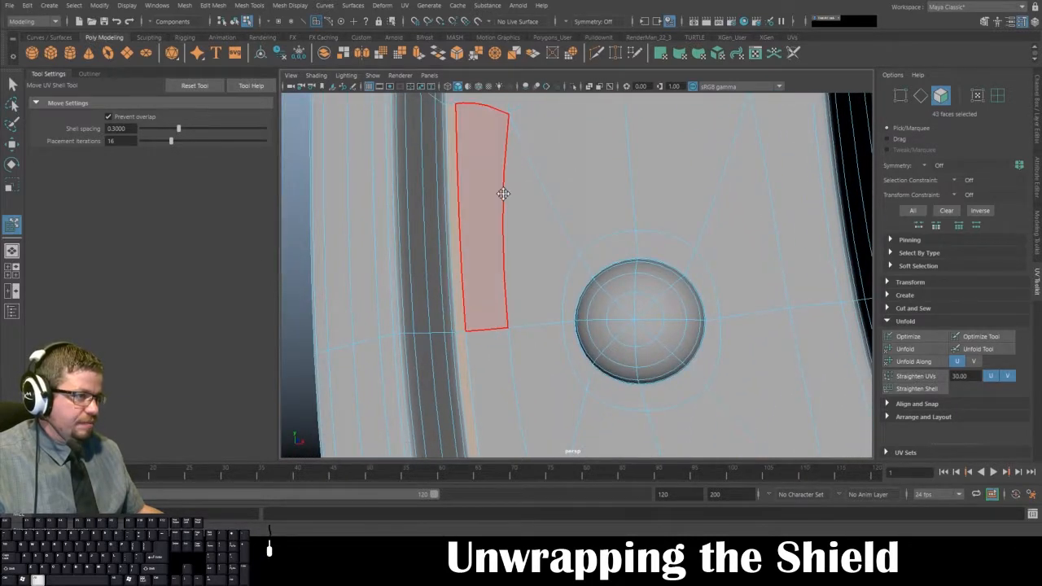
alt+drag(502, 191, 545, 274)
shift+click(482, 132)
alt+middle_drag(538, 129, 560, 456)
alt+middle_drag(499, 127, 495, 399)
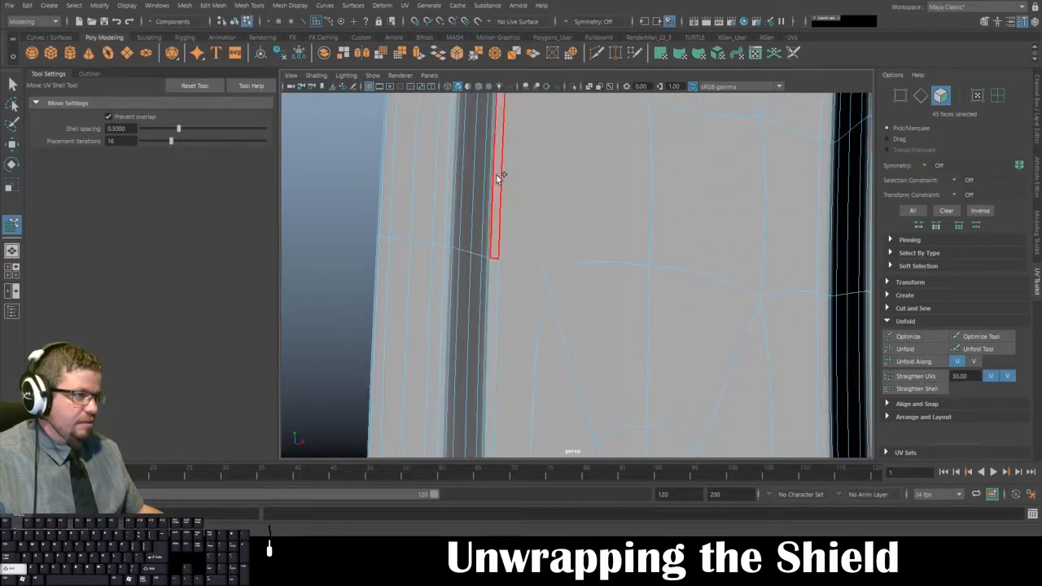
shift+click(496, 174)
alt+middle_drag(529, 155, 546, 343)
Add the wider faces beside the narrow strip down the flat panel's left side to the selection.
scroll(562, 212, down, 3)
alt+middle_drag(569, 149, 574, 17)
shift+click(565, 203)
alt+right_drag(590, 214, 538, 228)
shift+double_click(561, 393)
alt+middle_drag(579, 371, 569, 123)
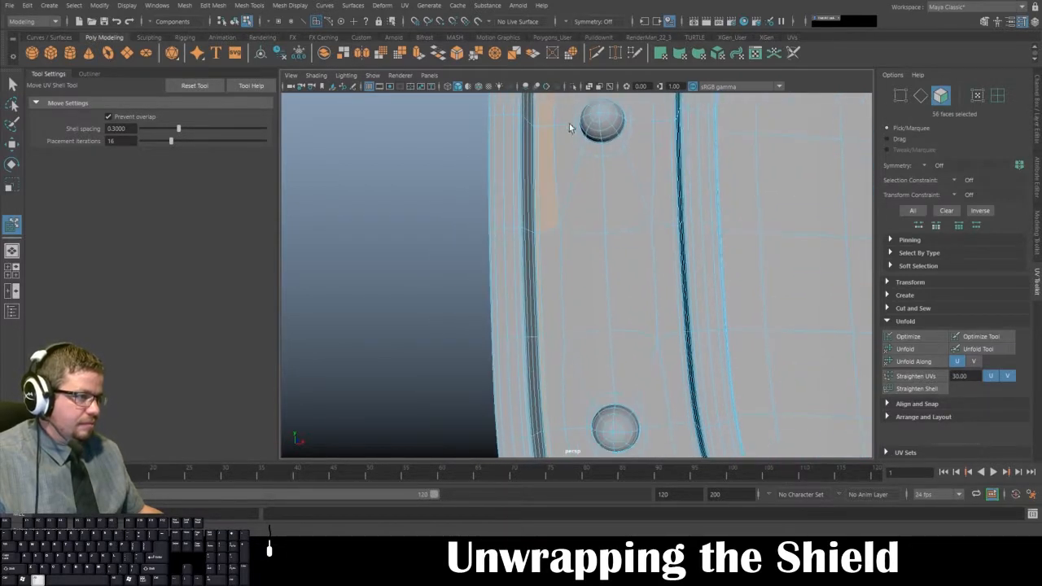
Add the wider faces along the flat panel's lower-left curve down toward the bottom tip to the selection.
alt+middle_drag(549, 313, 566, 88)
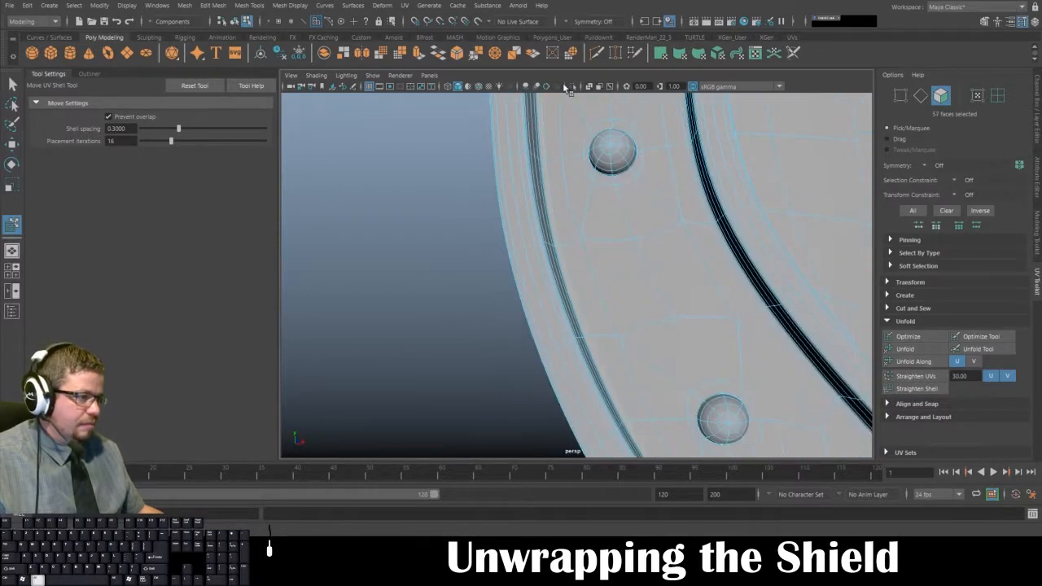
shift+double_click(614, 357)
alt+middle_drag(606, 298, 483, 135)
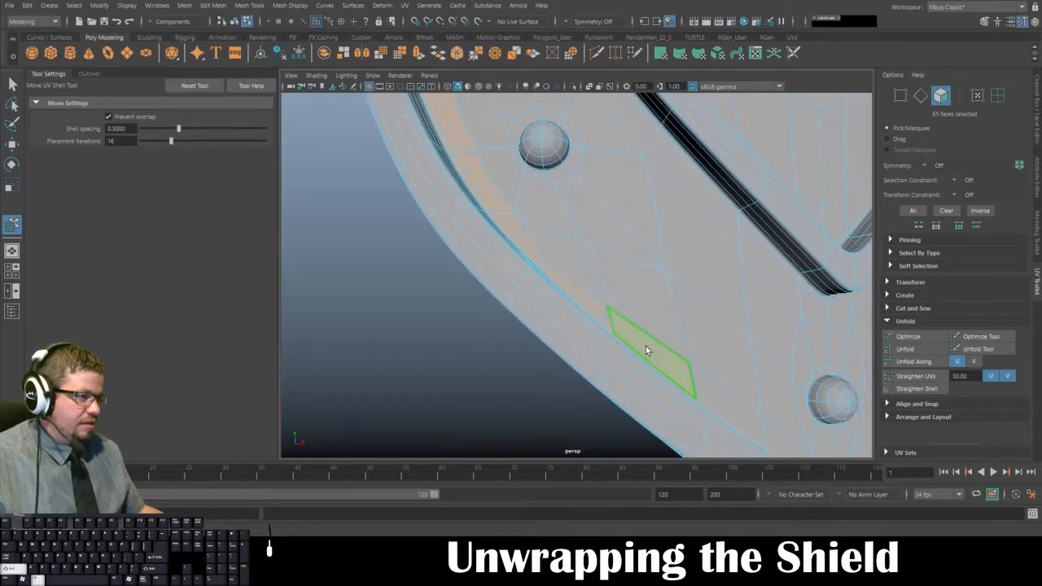
alt+middle_drag(647, 346, 377, 209)
shift+double_click(487, 312)
mouse_move(539, 309)
alt+mouse_down()
mouse_move(560, 284)
mouse_move(540, 298)
alt+mouse_up()
Add the wider faces from the lower-right curve up the flat panel's right side to the selection.
shift+click(673, 215)
alt+drag(696, 177, 593, 306)
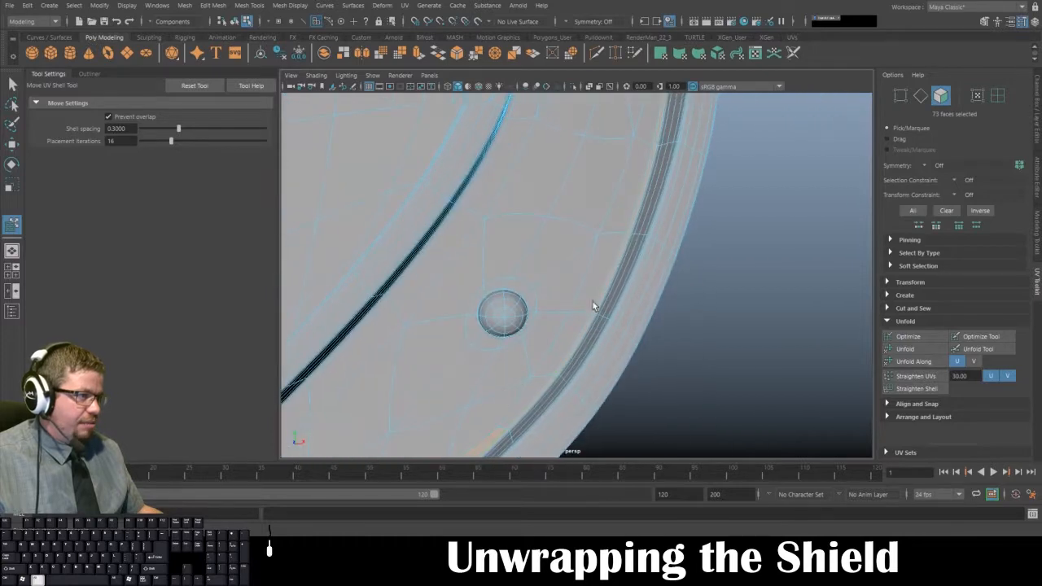
alt+drag(648, 172, 578, 348)
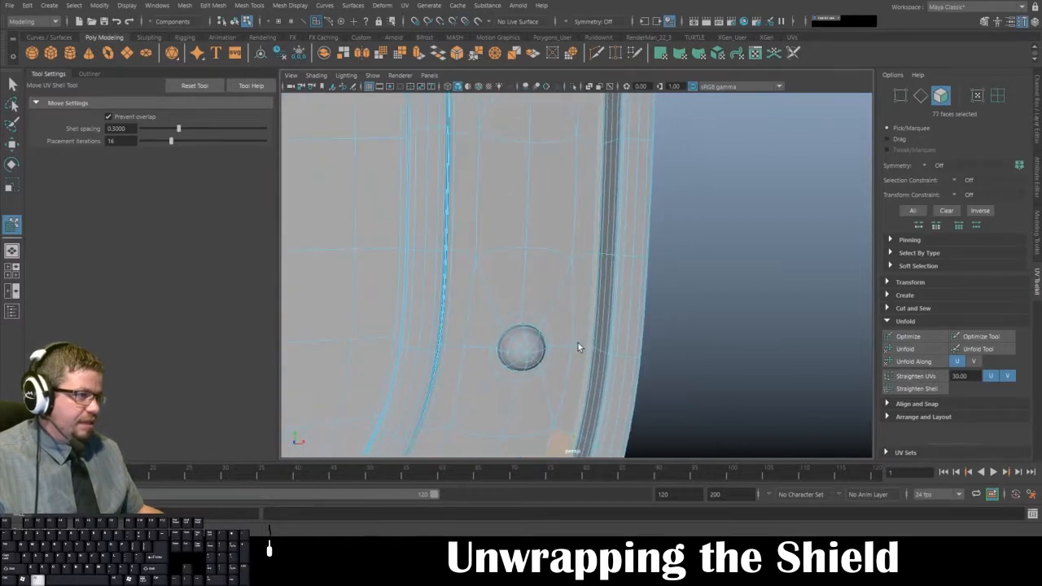
shift+click(593, 204)
alt+drag(593, 204, 578, 338)
shift+click(570, 156)
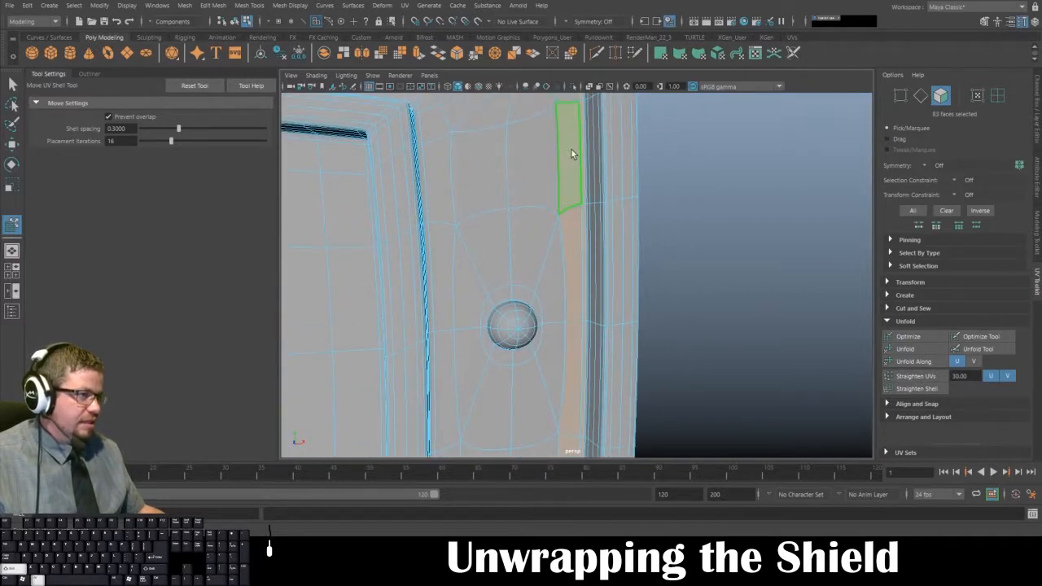
alt+drag(570, 152, 565, 284)
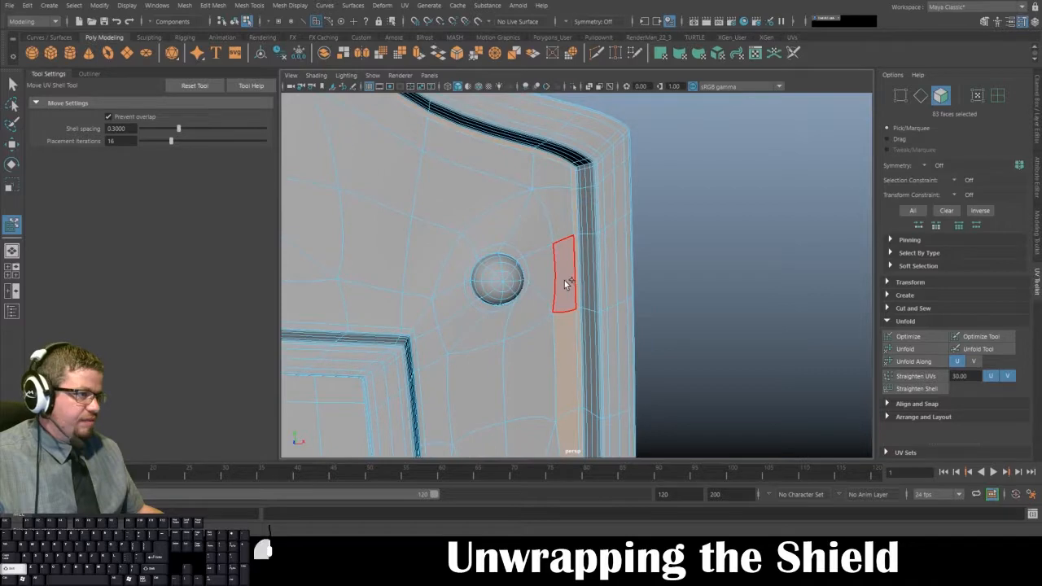
Add the wider faces along the flat panel's top edge, from the right corner toward the left, to the selection.
shift+click(487, 170)
alt+drag(487, 169, 488, 209)
shift+click(372, 181)
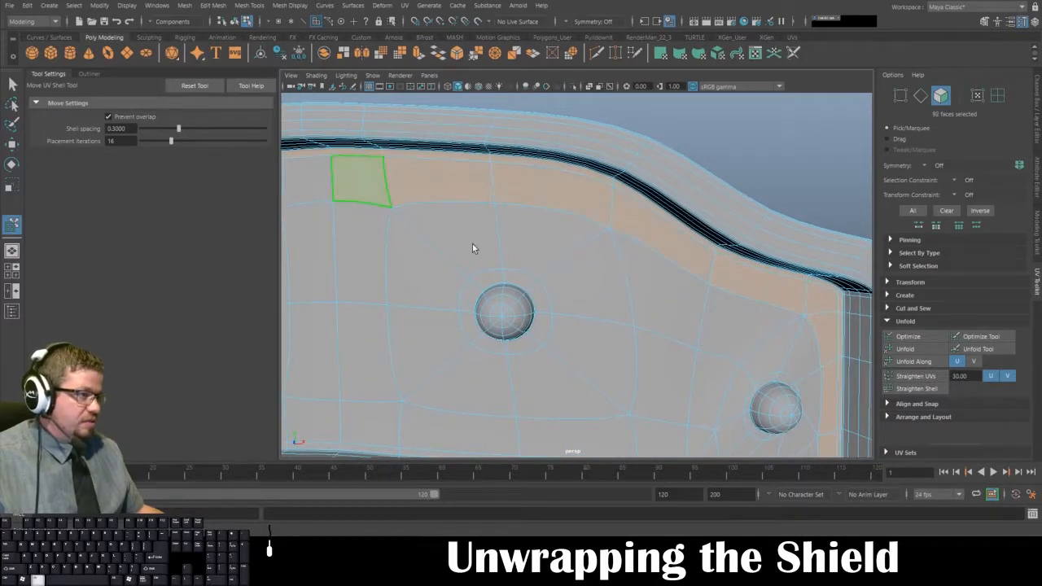
alt+drag(472, 249, 744, 284)
shift+click(379, 254)
alt+drag(380, 253, 662, 240)
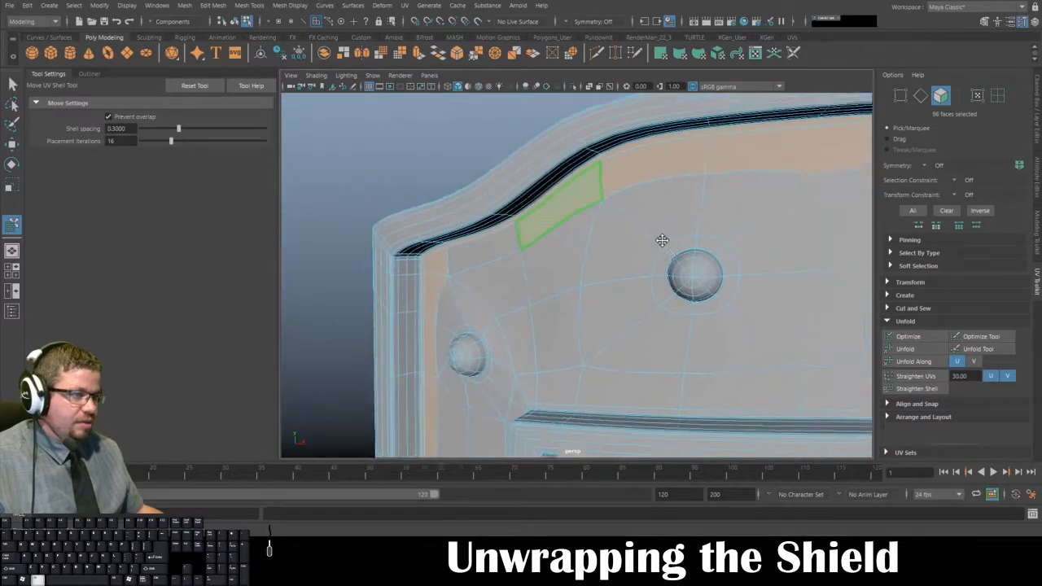
Complete the wider strip at the panel's upper-left corner and add the faces surrounding the corner rivet.
alt+middle_drag(662, 241, 711, 221)
shift+click(513, 242)
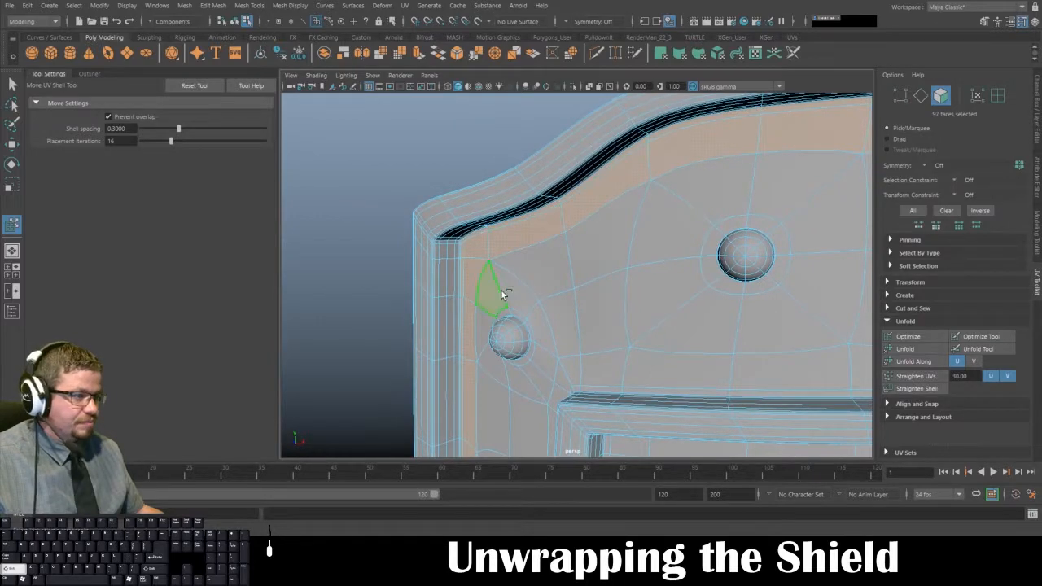
alt+drag(536, 262, 638, 350)
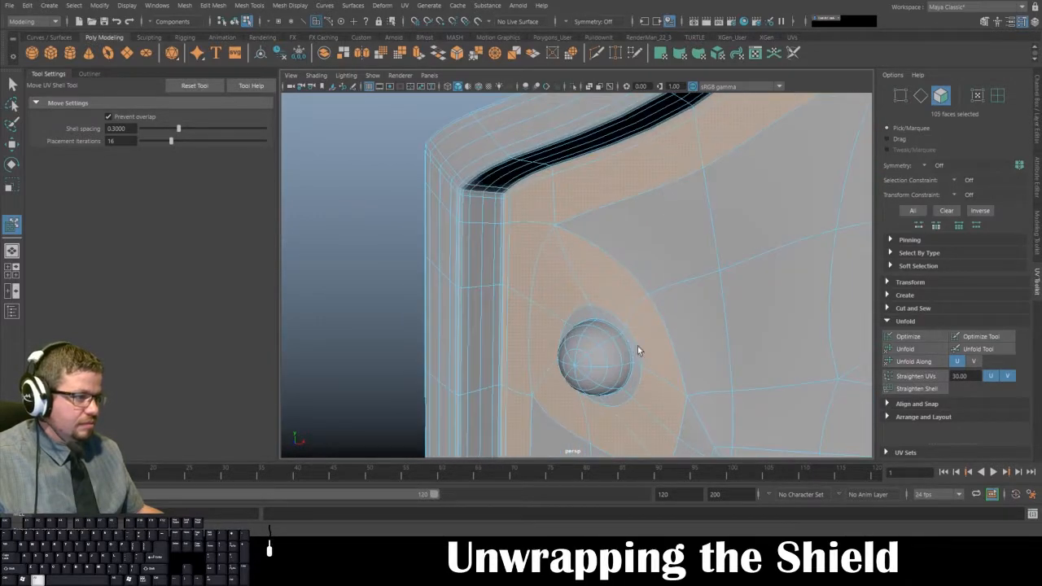
alt+drag(648, 279, 578, 262)
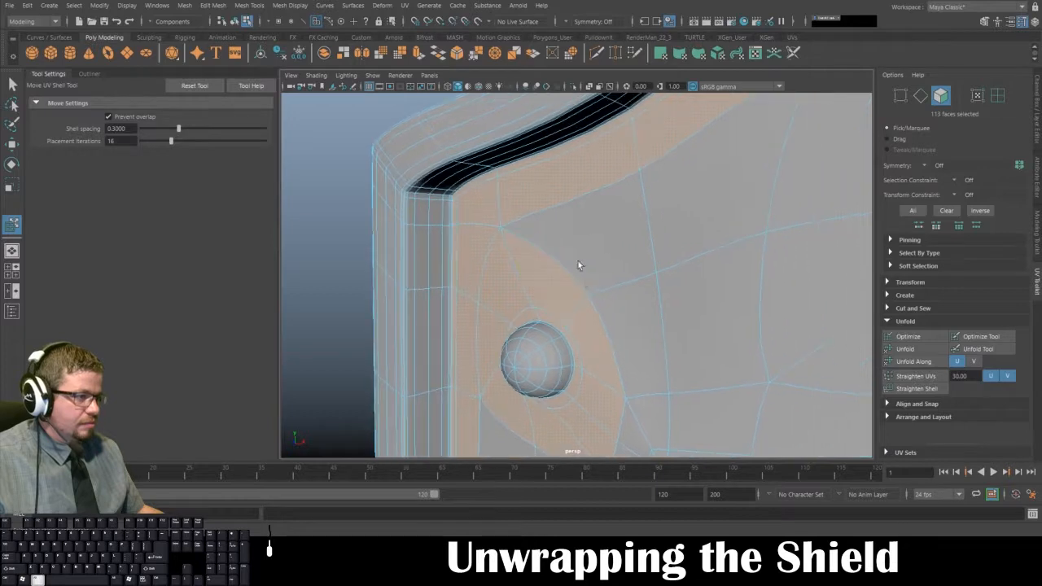
Add the faces surrounding the left rivet of the panel's top band, including the ring at its base.
scroll(535, 193, down, 5)
alt+middle_drag(605, 225, 486, 228)
shift+click(592, 229)
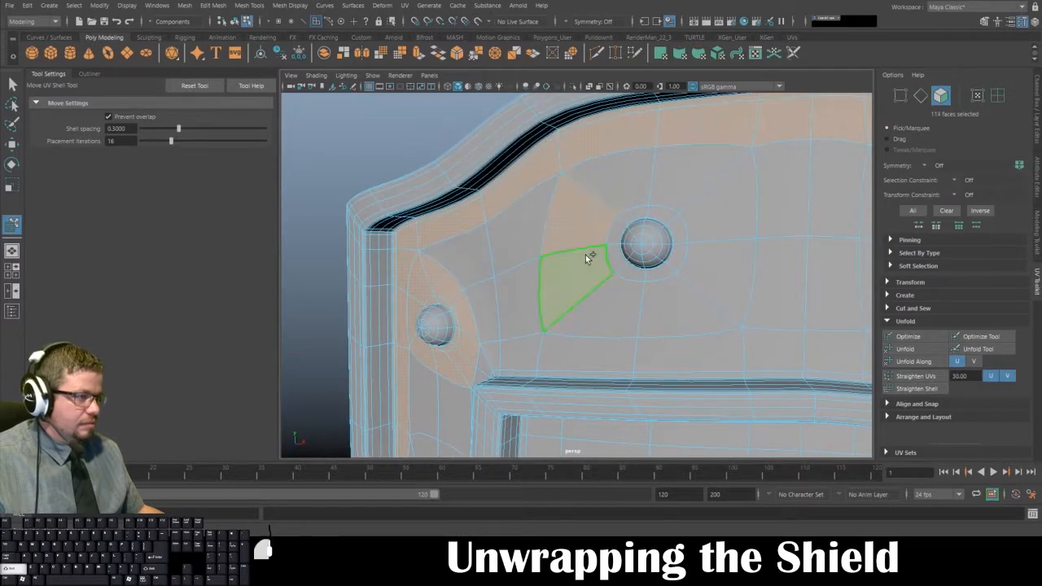
shift+double_click(590, 257)
shift+click(620, 253)
shift+double_click(618, 234)
alt+drag(618, 233, 582, 222)
alt+right_drag(580, 218, 657, 364)
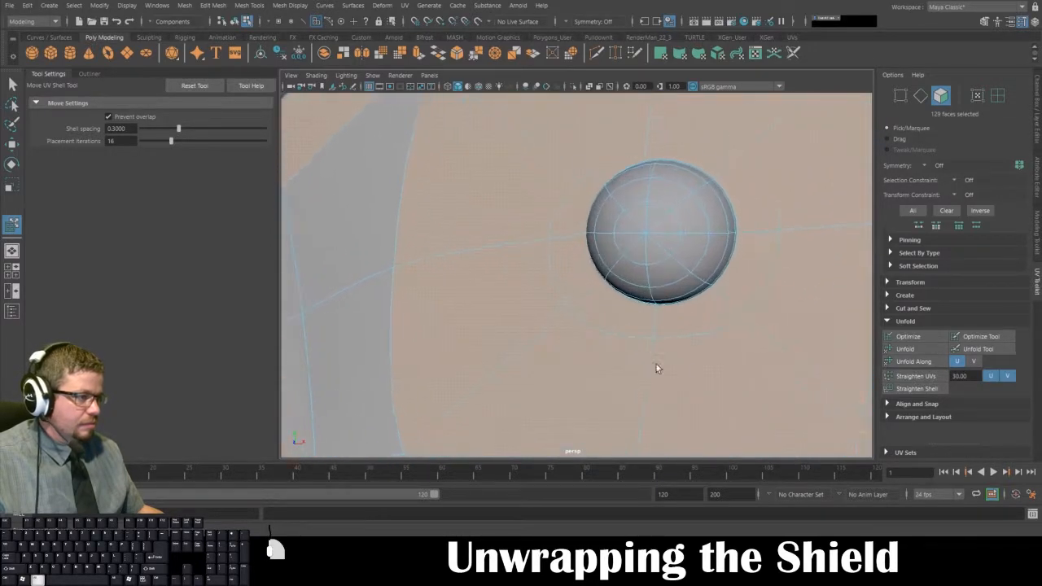
alt+drag(656, 364, 625, 337)
Add the ring and the surrounding faces of the right rivet in the panel's top band to the selection.
alt+right_drag(468, 199, 447, 175)
alt+middle_drag(611, 180, 463, 203)
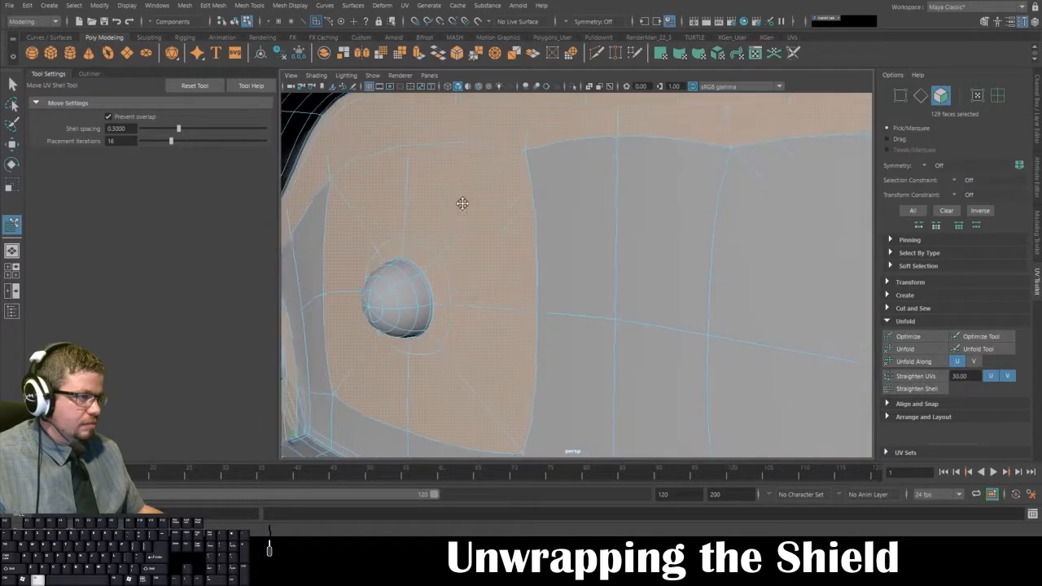
alt+right_drag(463, 203, 384, 149)
alt+middle_drag(616, 226, 384, 187)
alt+right_drag(385, 187, 451, 242)
shift+click(438, 175)
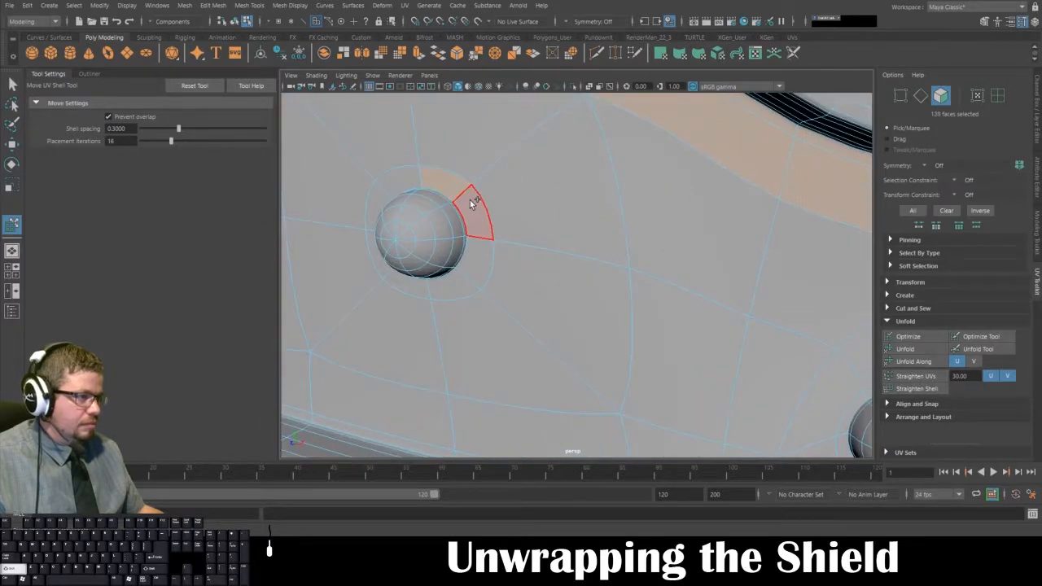
shift+double_click(473, 203)
shift+click(476, 145)
shift+double_click(520, 195)
alt+right_drag(519, 195, 430, 163)
alt+drag(428, 158, 448, 175)
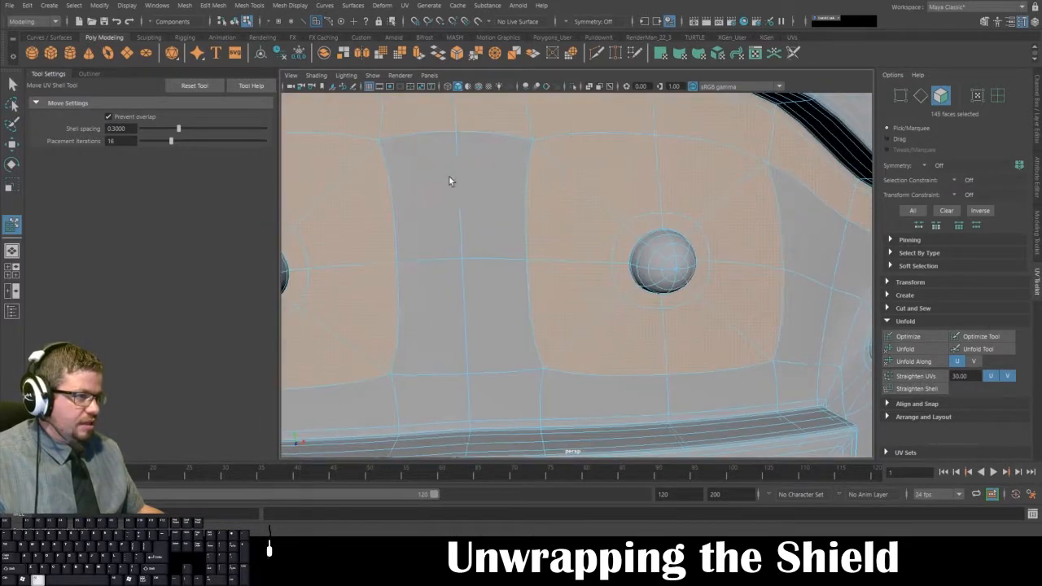
Add the four faces between the two top-band rivet areas to the selection.
shift+click(445, 186)
shift+click(478, 202)
shift+click(474, 313)
shift+click(449, 308)
Add the row of panel faces bordering the inner frame and the narrow strip directly against the frame.
alt+middle_drag(485, 272, 458, 225)
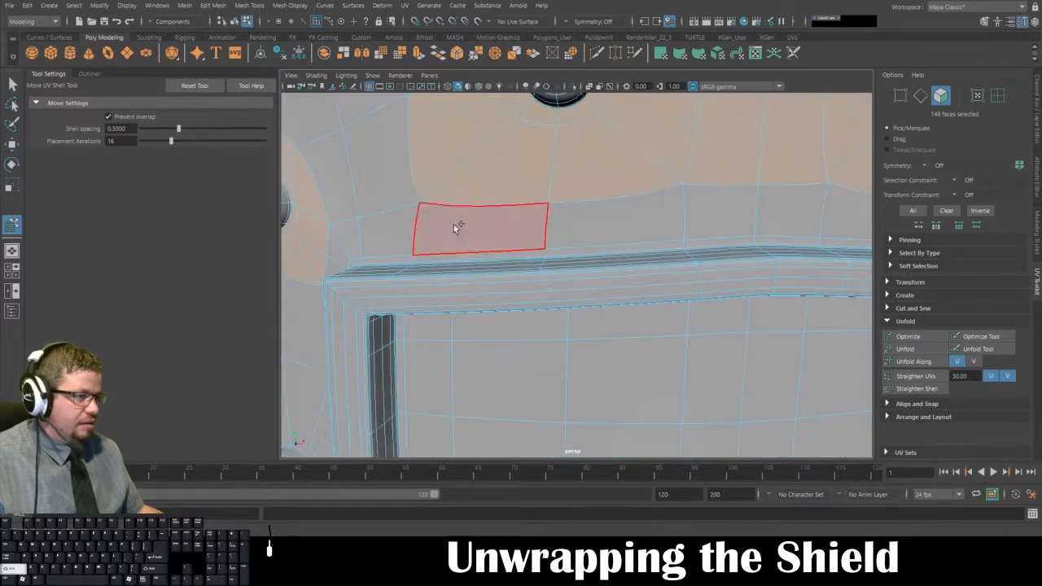
shift+click(388, 226)
alt+right_drag(388, 226, 321, 96)
alt+drag(342, 154, 433, 239)
alt+right_drag(433, 239, 562, 325)
shift+click(558, 213)
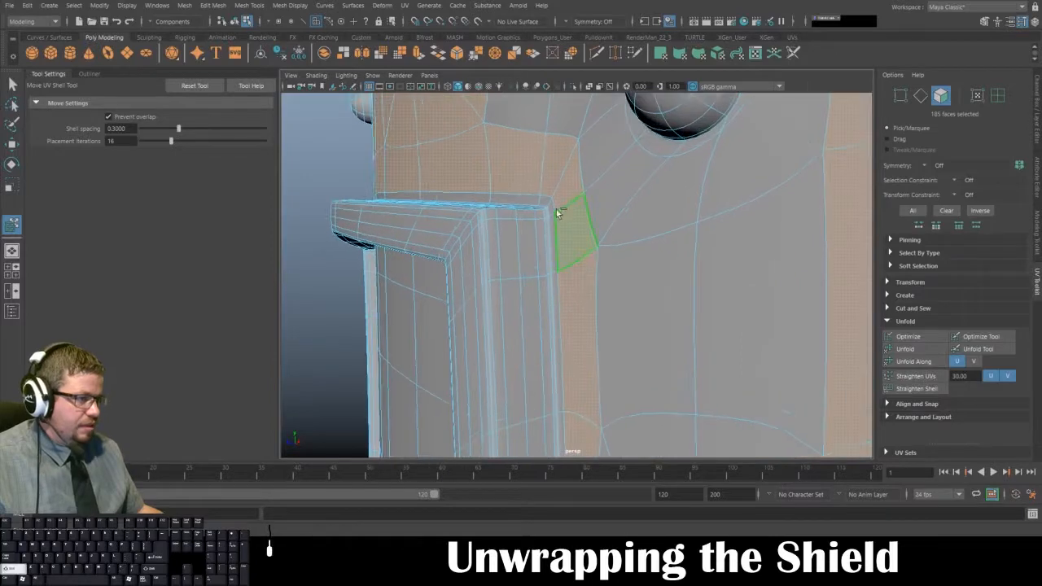
shift+double_click(551, 209)
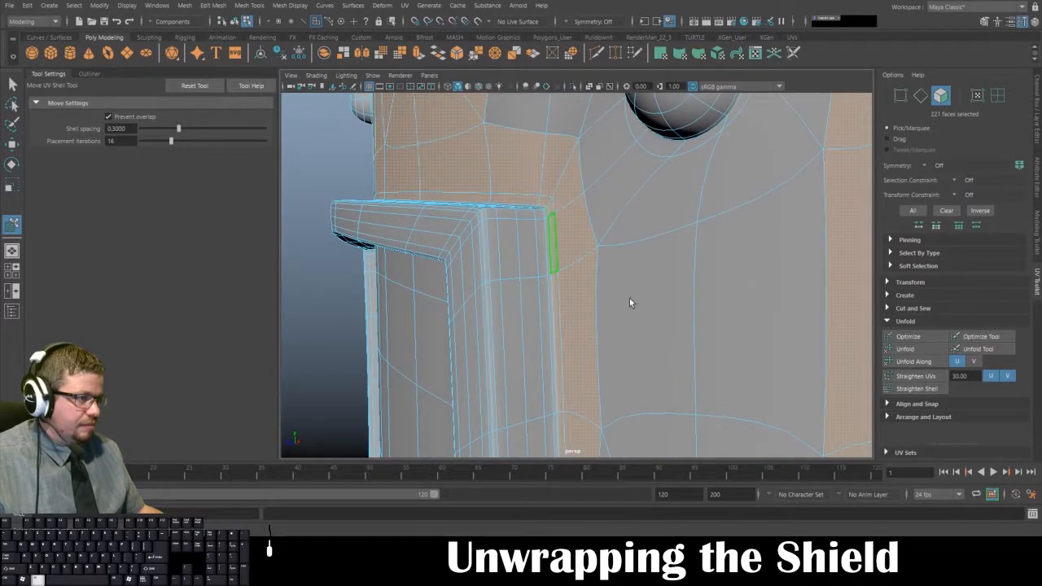
Add the faces around the upper-right corner rivet and those below it on the panel's right side.
alt+drag(630, 301, 630, 276)
shift+double_click(650, 263)
alt+drag(640, 236, 618, 216)
shift+click(512, 172)
shift+click(481, 175)
shift+click(483, 224)
shift+click(611, 315)
alt+middle_drag(618, 217, 597, 170)
shift+click(598, 170)
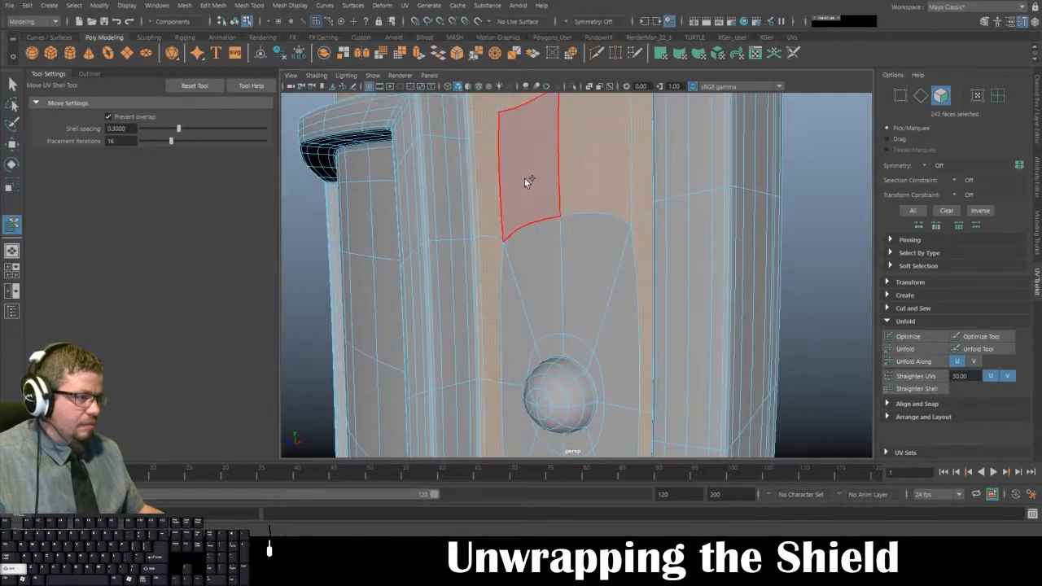
Add the remaining face above the next rivet on the panel's right side, plus its surrounding faces and base ring.
shift+click(528, 178)
shift+click(539, 273)
shift+click(589, 309)
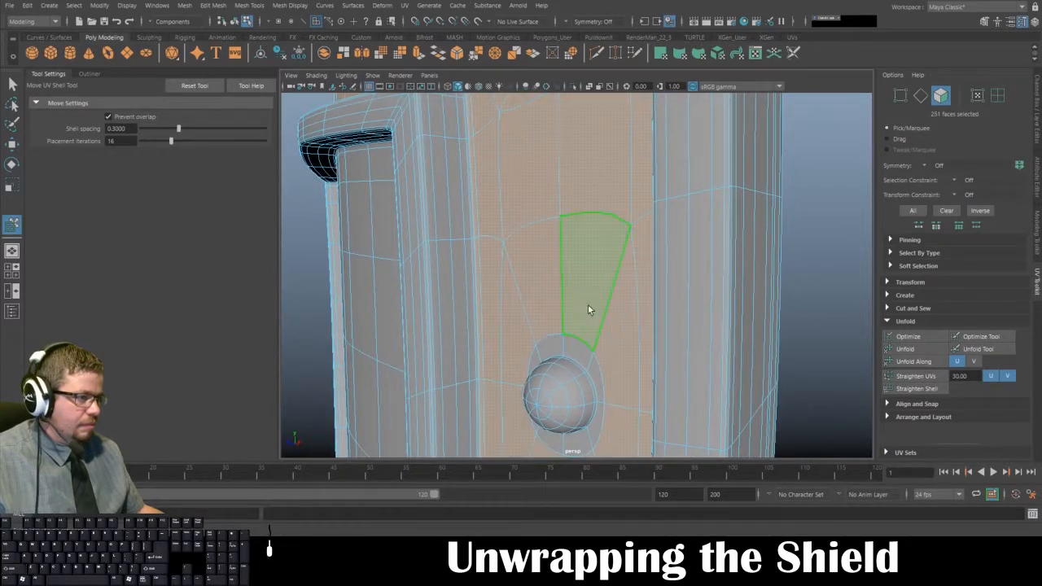
alt+drag(590, 310, 581, 214)
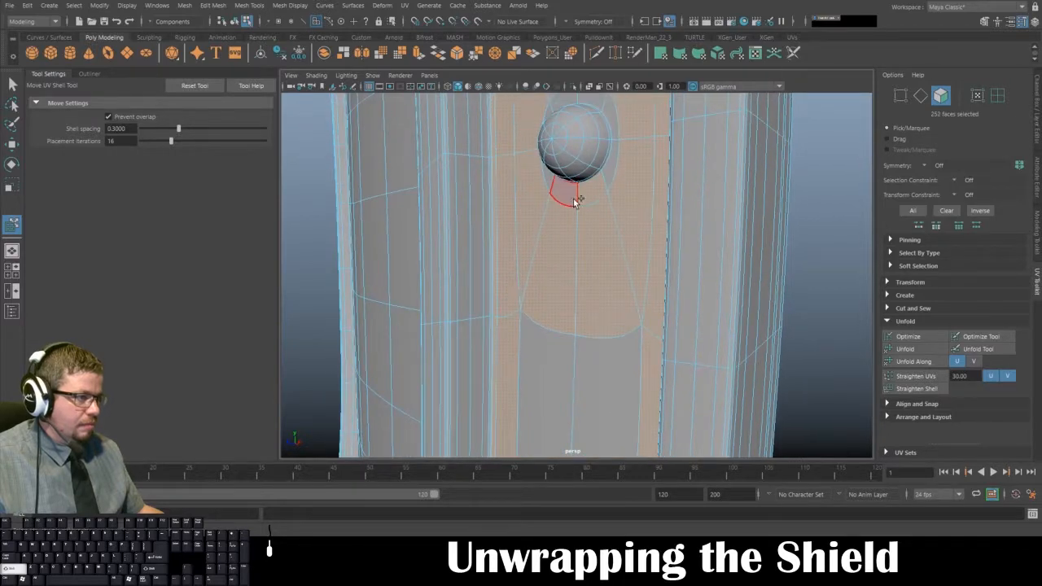
shift+double_click(577, 201)
Continue down the panel's right side, adding the faces below that rivet and those around the following one.
shift+click(560, 366)
shift+click(585, 384)
alt+middle_drag(593, 401, 601, 112)
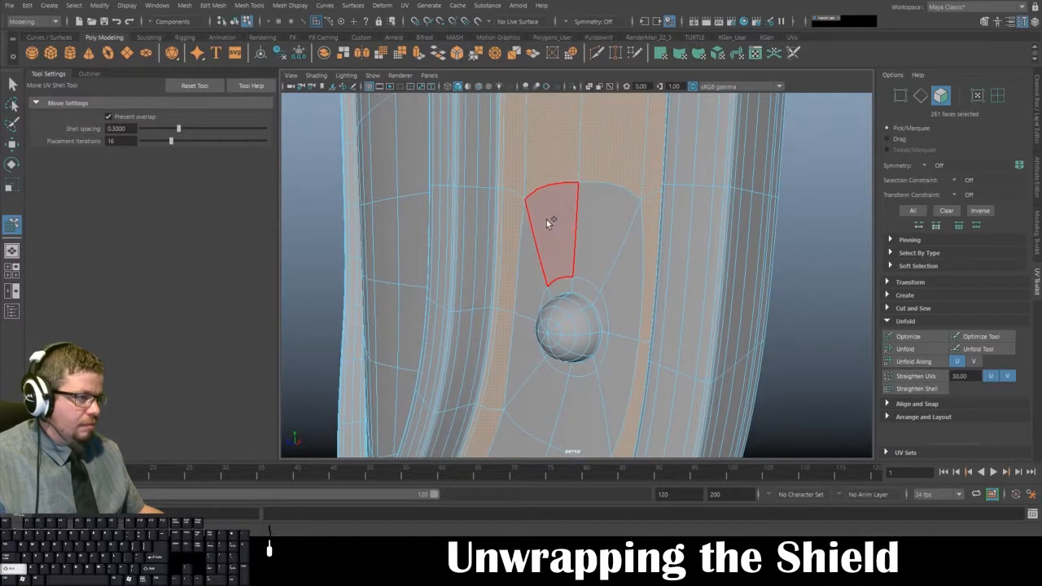
shift+click(550, 224)
shift+double_click(589, 226)
shift+click(589, 293)
Add the faces leading down to the lower-right curve's rivet, its surrounding faces and its base ring.
alt+drag(605, 316, 624, 210)
shift+click(570, 324)
shift+click(583, 331)
alt+middle_drag(603, 270, 617, 186)
shift+click(609, 314)
shift+double_click(598, 353)
alt+drag(600, 329, 603, 284)
alt+right_drag(603, 284, 610, 287)
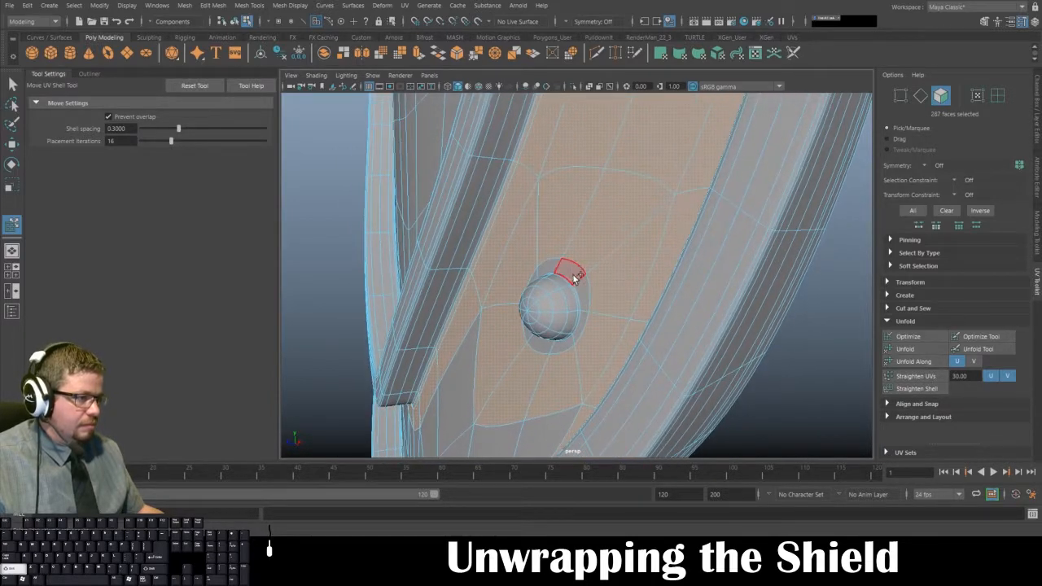
shift+click(575, 274)
shift+double_click(588, 288)
Add the remaining faces between the lower-right rivet and the panel's bottom tip to the selection.
alt+middle_drag(589, 289, 612, 235)
alt+drag(612, 235, 624, 200)
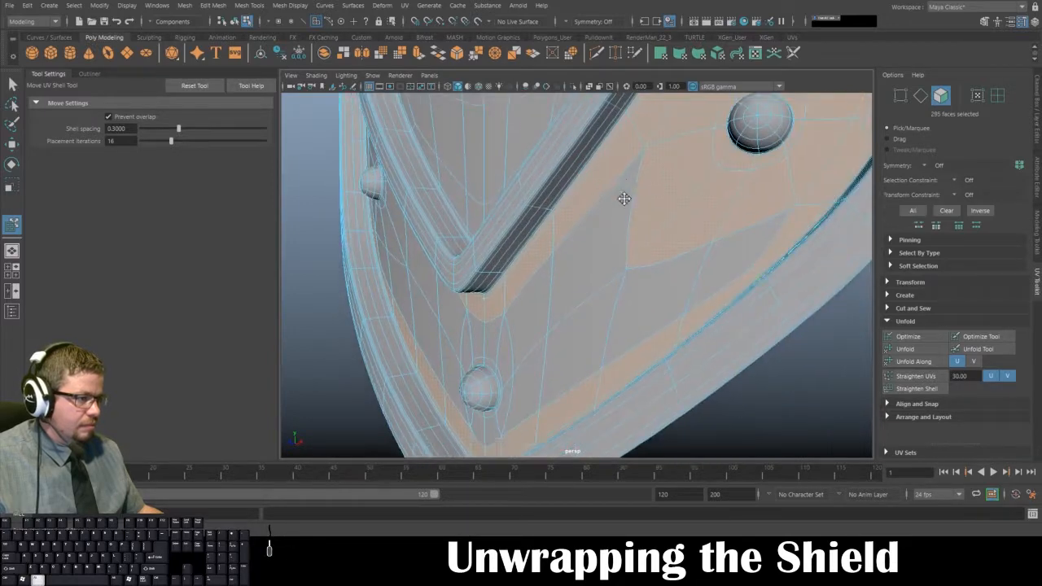
shift+click(741, 269)
shift+click(684, 288)
shift+click(621, 235)
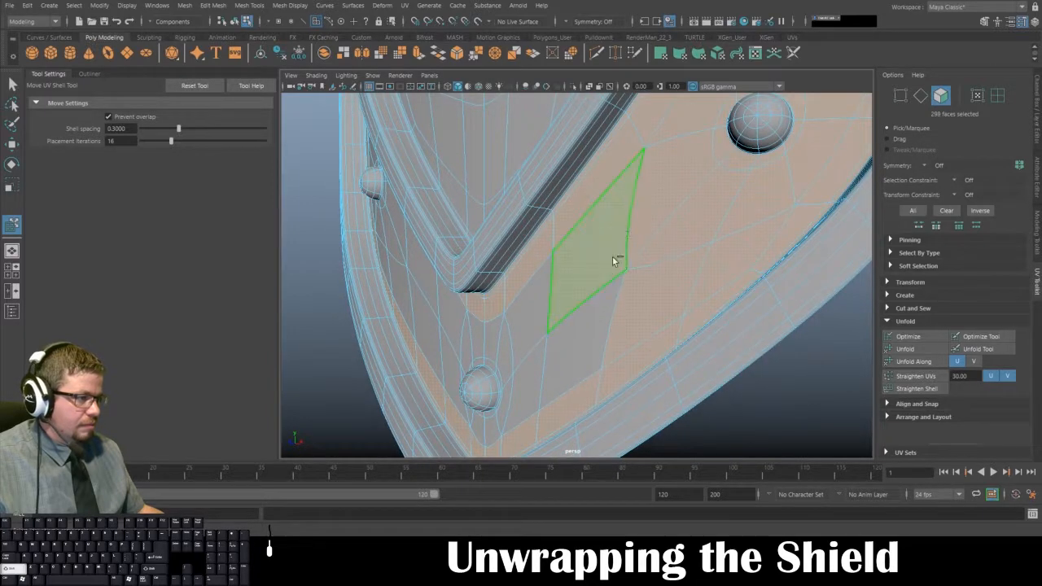
shift+click(597, 298)
shift+click(530, 375)
shift+click(545, 314)
Add the faces surrounding the bottom-tip rivet, including the ring at its base, to the selection.
alt+drag(546, 314, 564, 230)
alt+right_drag(565, 230, 613, 279)
shift+click(613, 279)
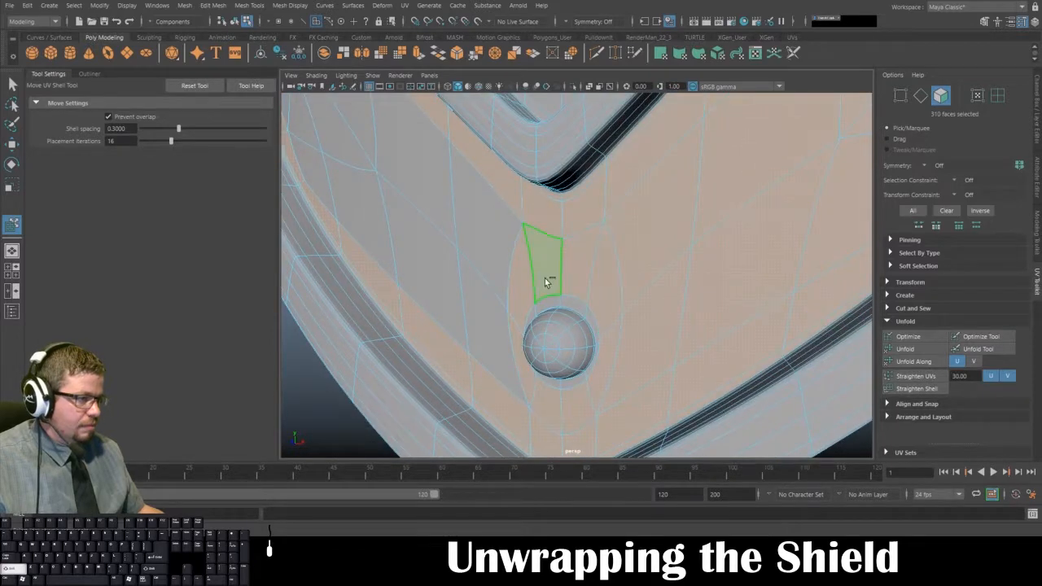
shift+click(553, 298)
alt+drag(554, 299, 568, 241)
shift+click(568, 239)
shift+click(576, 330)
Add the faces from the bottom tip up the lower-left curve and those around the lower-left rivet.
shift+click(500, 278)
shift+click(511, 191)
alt+middle_drag(511, 190, 575, 295)
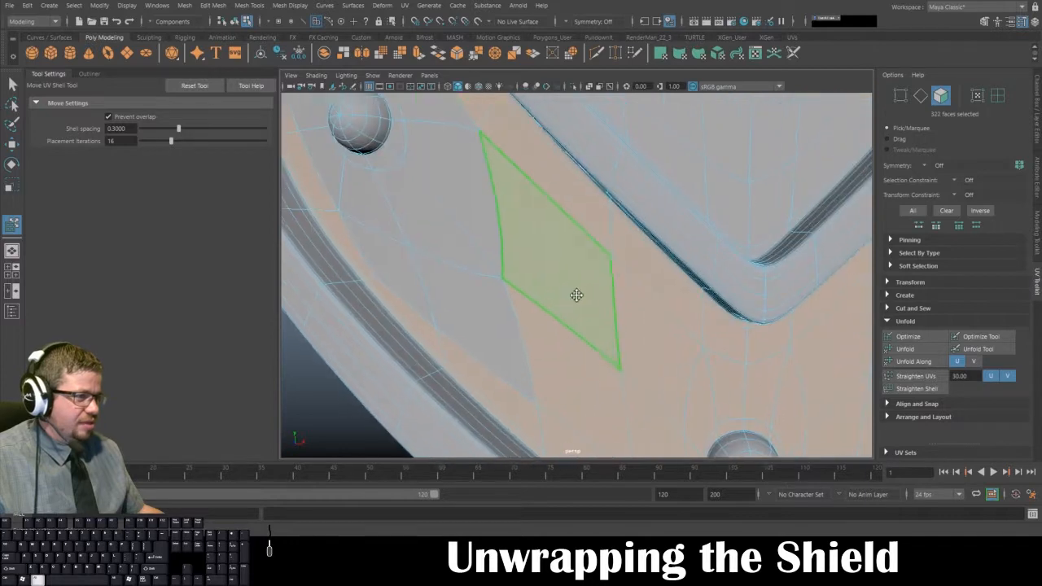
shift+click(444, 297)
shift+click(395, 261)
shift+click(400, 232)
shift+double_click(418, 224)
Add the faces above the lower-left rivet, up to the next rivet on the panel's left side.
alt+middle_drag(445, 220, 498, 296)
shift+click(499, 296)
alt+drag(487, 276, 463, 257)
shift+click(462, 257)
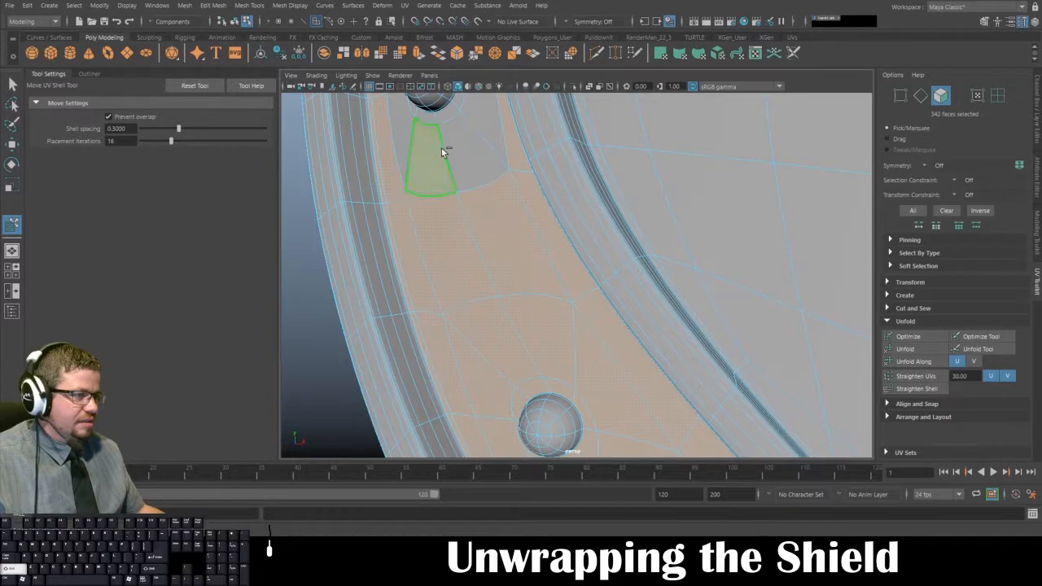
Add the surrounding faces and base ring of the next rivet up the panel's left side.
shift+click(493, 125)
alt+drag(494, 124, 521, 242)
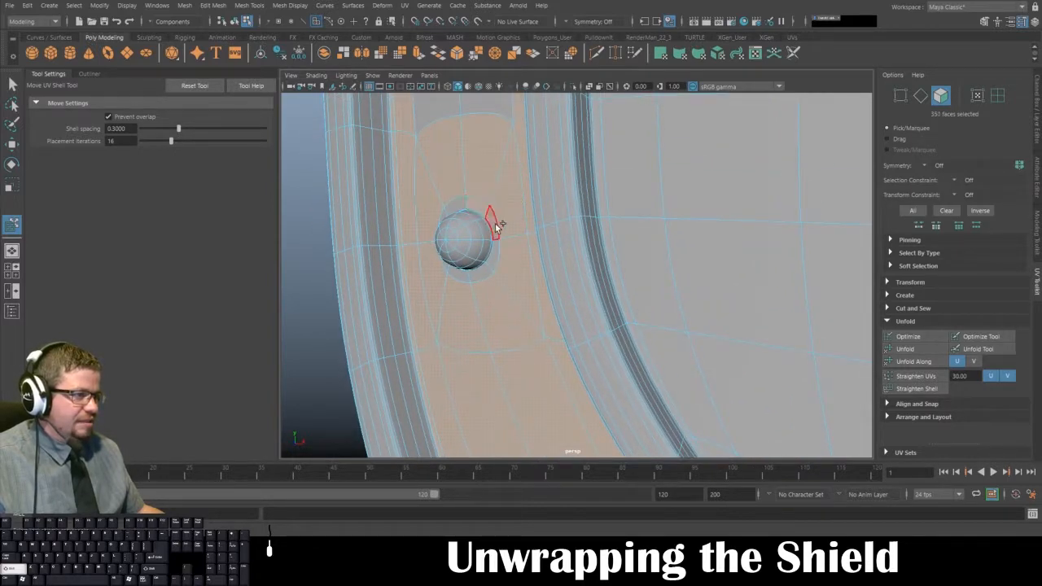
shift+click(496, 228)
Add the faces between that rivet and the next one higher on the panel's left side.
alt+middle_drag(506, 220, 539, 383)
shift+click(528, 265)
shift+click(489, 218)
alt+middle_drag(494, 209, 505, 358)
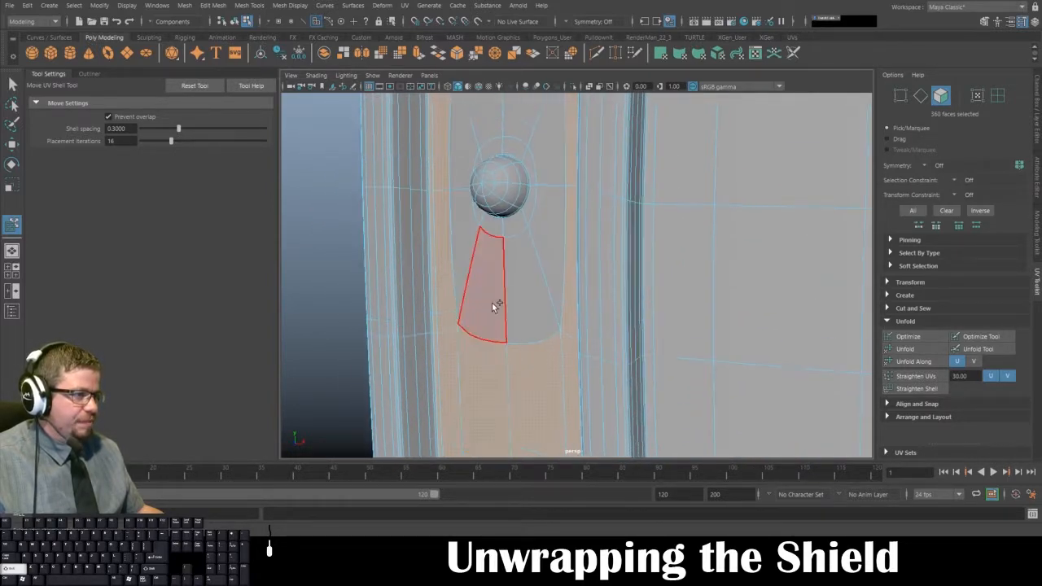
Add the missed faces around the rivets along the shield's left side to the border face selection.
shift+click(492, 303)
alt+drag(530, 205, 521, 345)
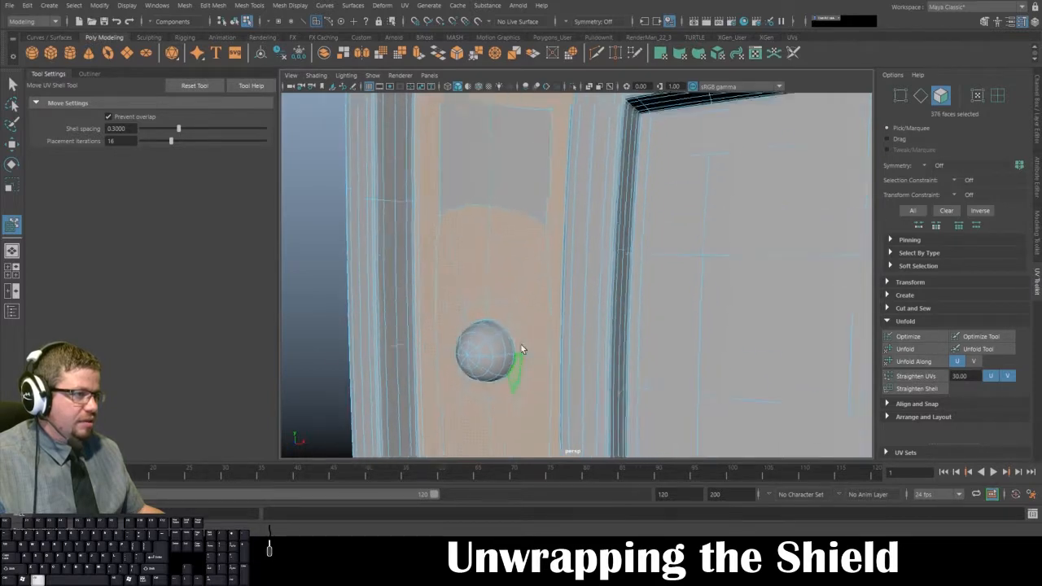
alt+right_drag(521, 344, 514, 207)
shift+click(514, 208)
shift+click(549, 218)
alt+middle_drag(550, 213, 565, 323)
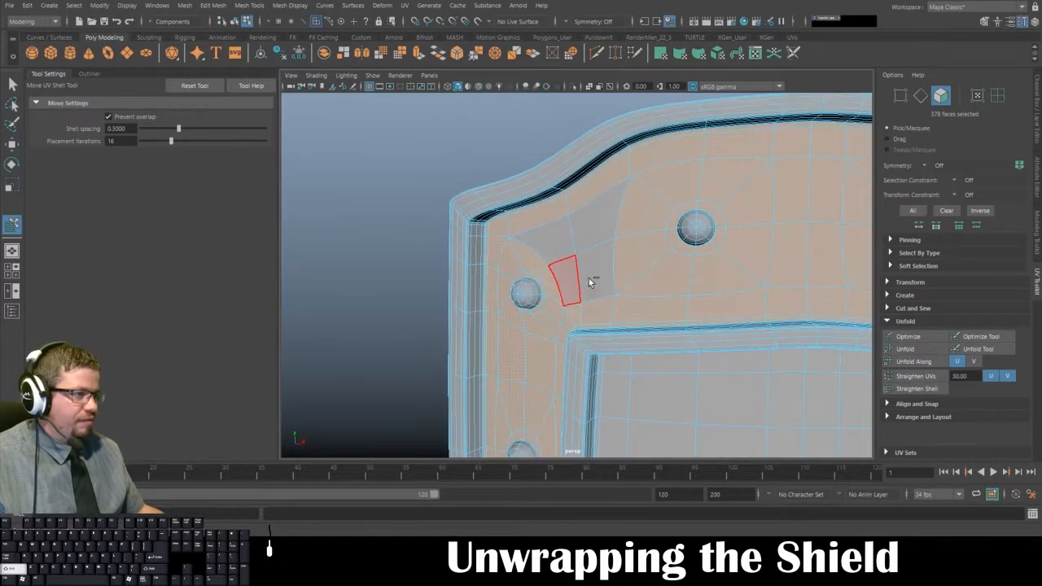
Add the four unselected faces in the shield's upper-left corner to the border face selection.
shift+click(574, 283)
shift+click(595, 280)
shift+click(598, 230)
shift+click(549, 236)
alt+right_drag(570, 356, 491, 293)
alt+middle_drag(597, 382, 483, 198)
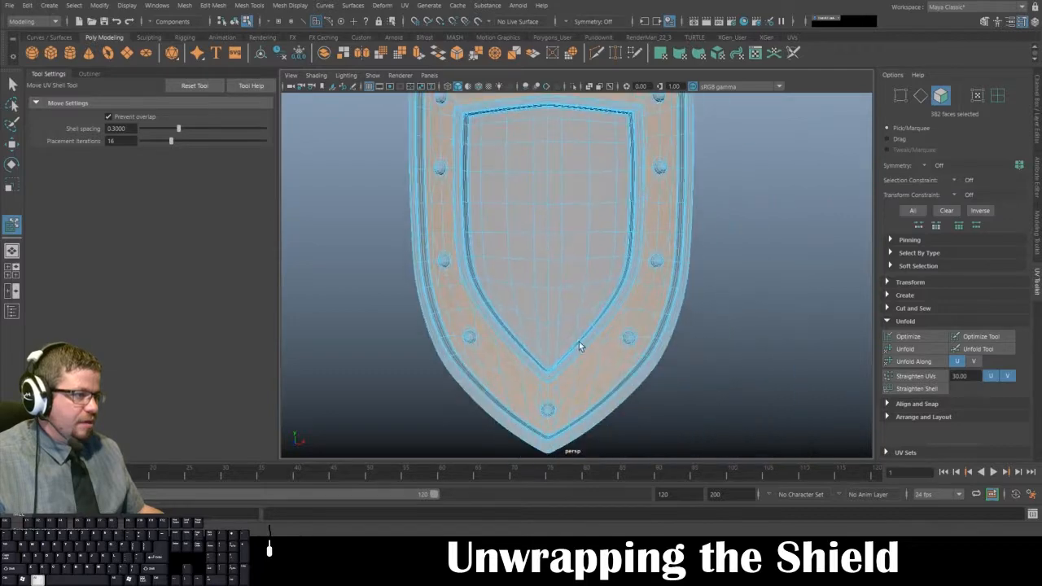
alt+right_drag(580, 343, 523, 276)
alt+middle_drag(523, 272, 527, 307)
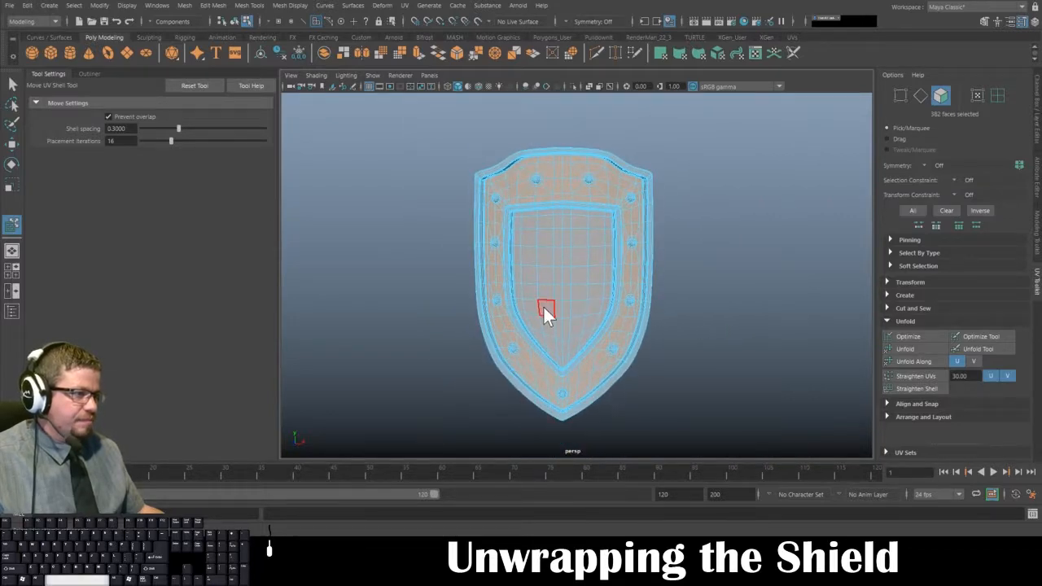
Show the UV editor beside the perspective view, framed on the border's overlapping UVs.
key(space)
drag(641, 330, 699, 149)
key(space)
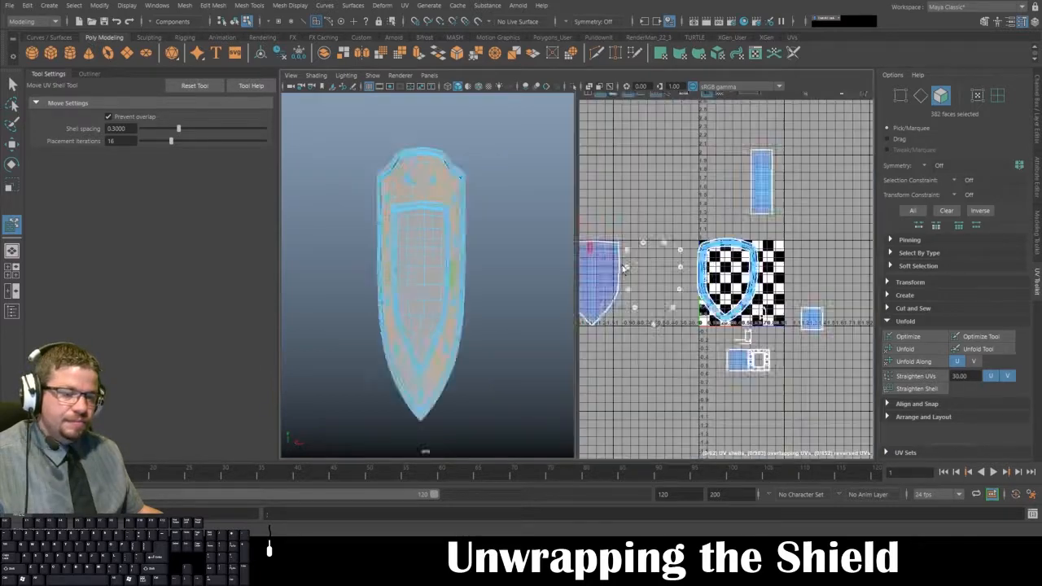
alt+right_drag(657, 210, 760, 286)
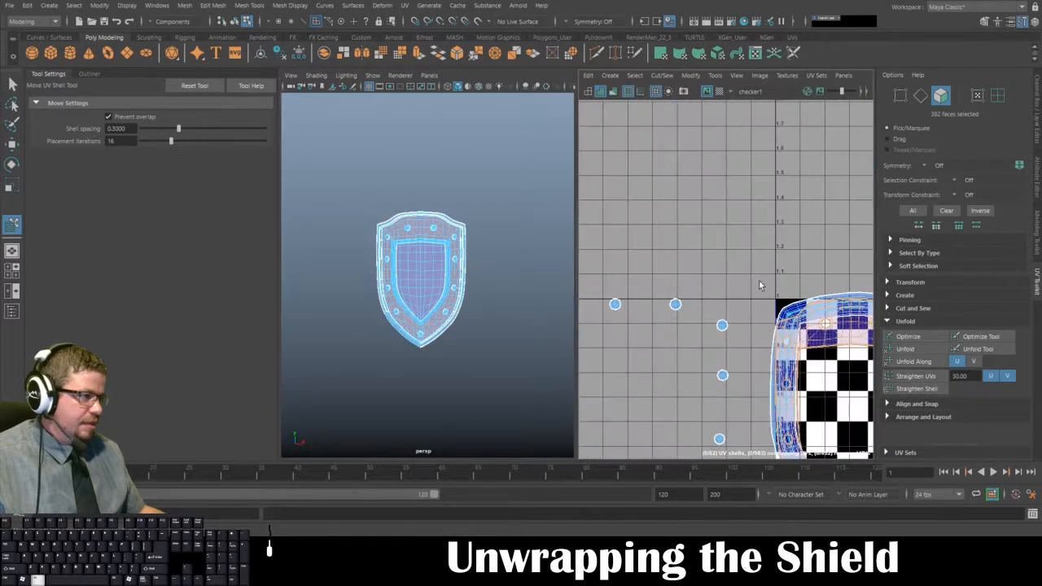
alt+middle_drag(761, 286, 707, 236)
Use the Move UV Shell tool to move the inner trim's UV shell off the checker tile, away from the border shell.
click(720, 75)
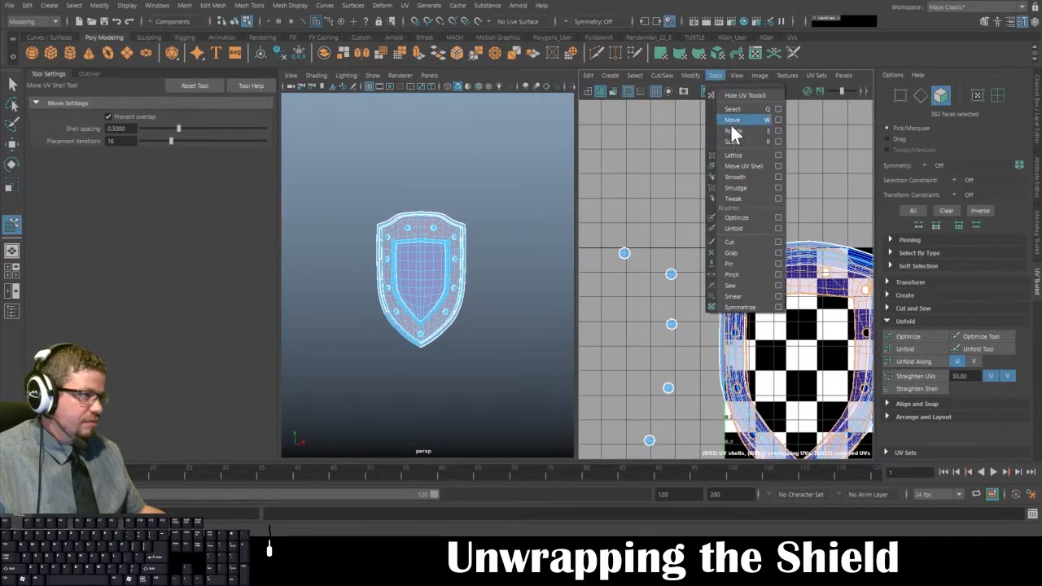
click(746, 162)
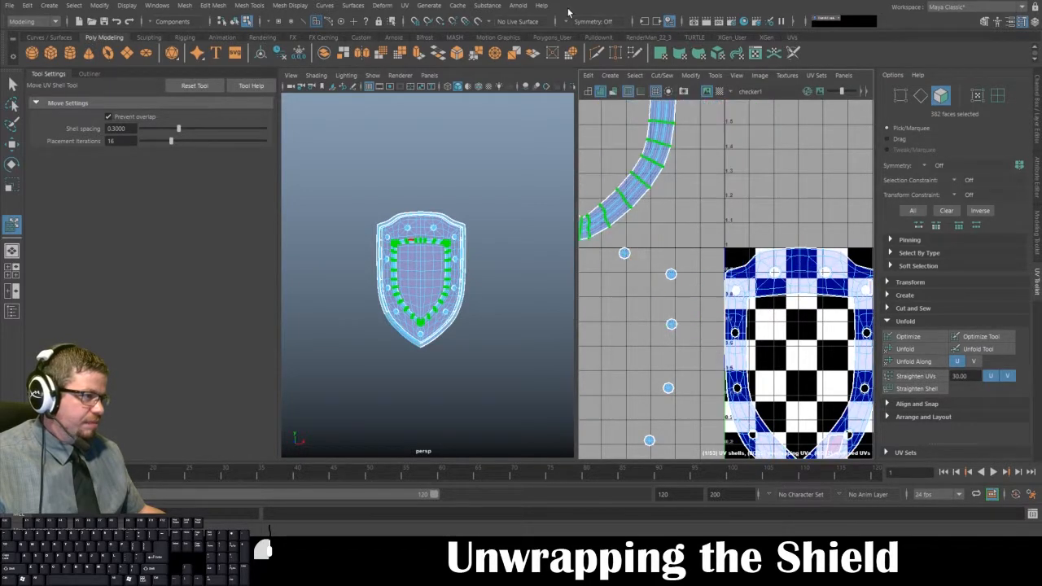
alt+middle_drag(793, 262, 710, 156)
Unfold the border face's UV shell and move it off the checker tile to beside the inner trim's shell.
click(778, 290)
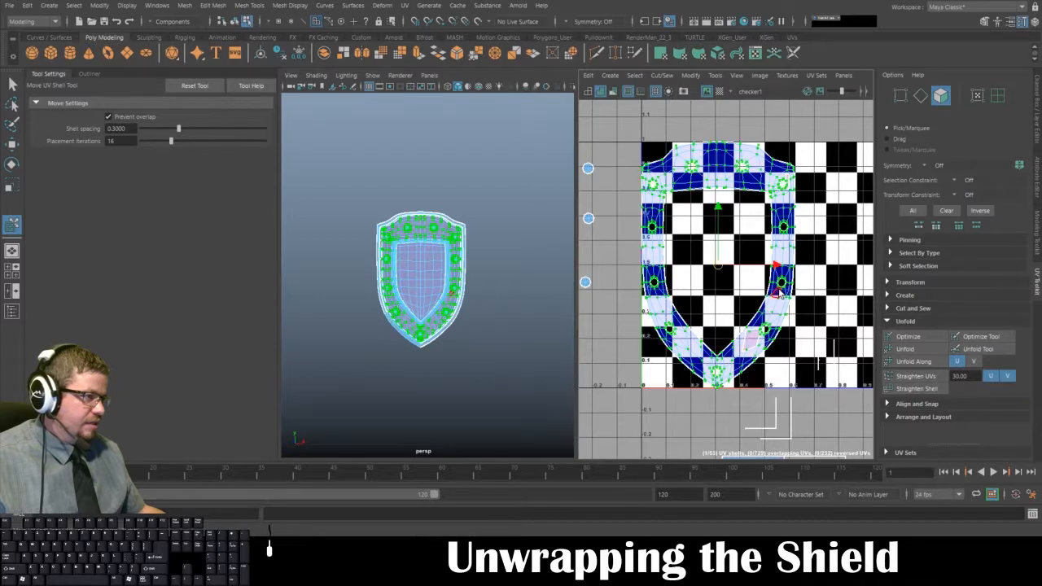
click(912, 350)
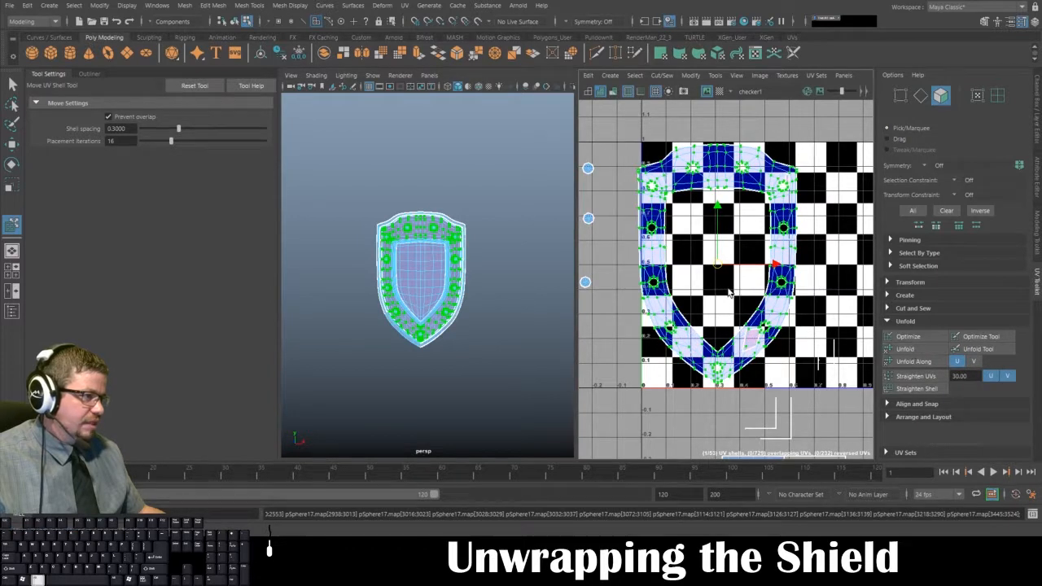
scroll(733, 291, down, 4)
drag(620, 183, 549, 152)
alt+middle_drag(800, 272, 921, 293)
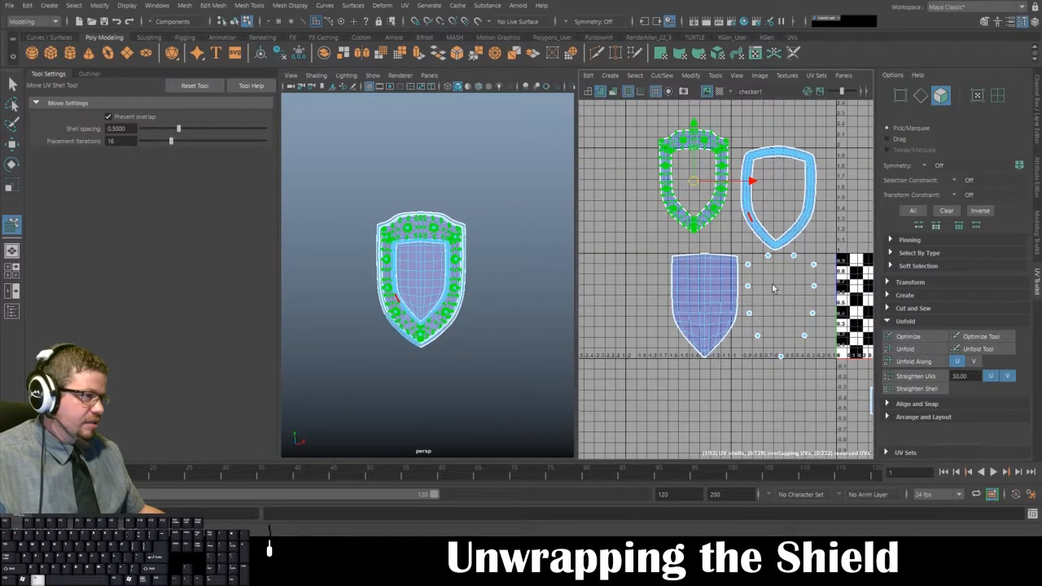
Return to object mode with textured display and inspect the checker pattern across the shield.
alt+middle_drag(741, 302, 756, 267)
alt+right_drag(397, 272, 429, 316)
key(6)
right_drag(416, 217, 464, 183)
click(546, 400)
alt+right_drag(546, 399, 482, 332)
alt+drag(477, 332, 521, 335)
alt+drag(456, 259, 391, 275)
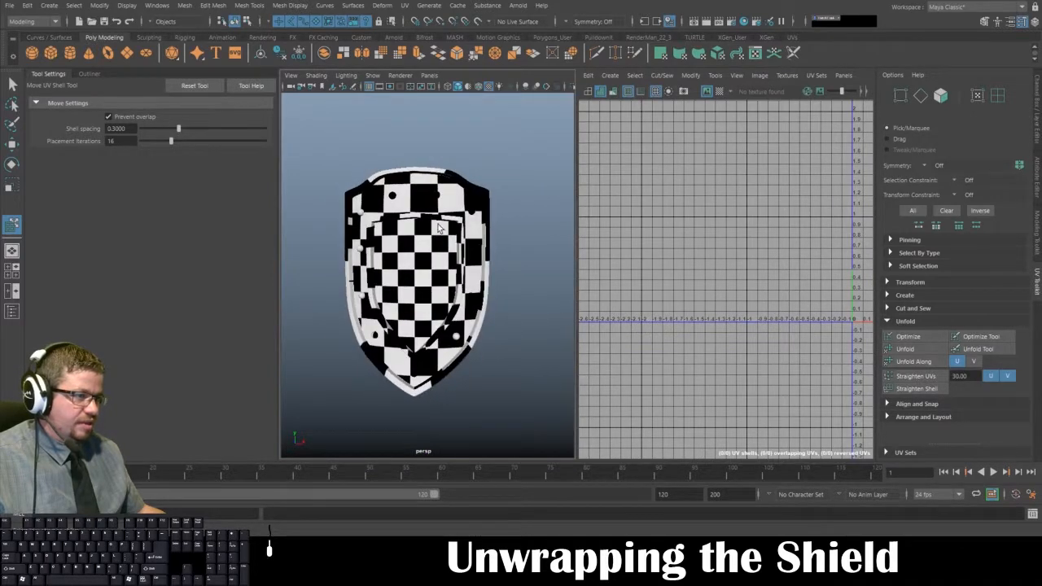
Scale the border's UV shell uniformly to about twice its size and move it clear of the neighbouring shells.
click(448, 196)
alt+middle_drag(670, 224, 649, 282)
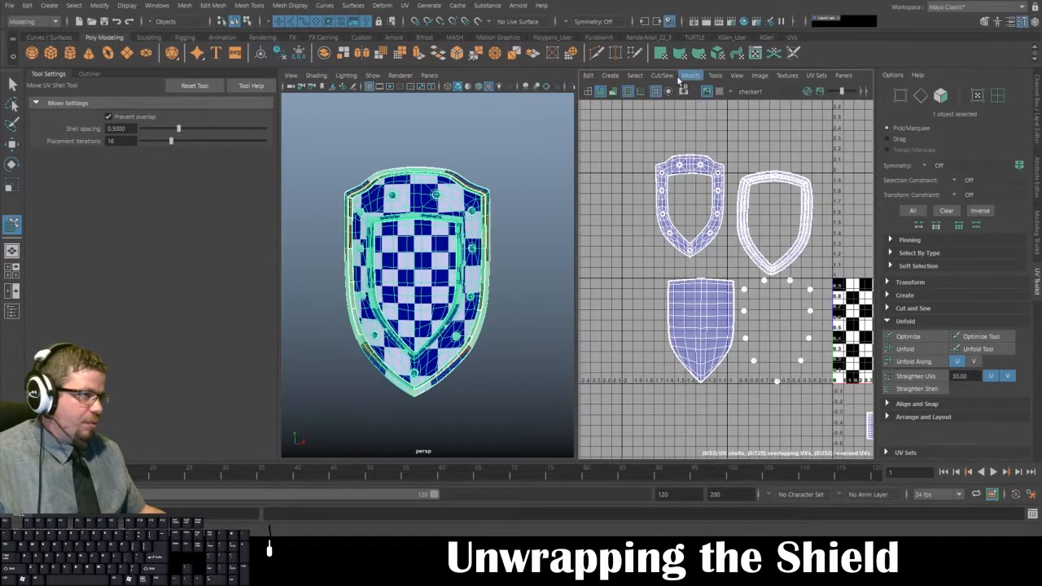
click(720, 79)
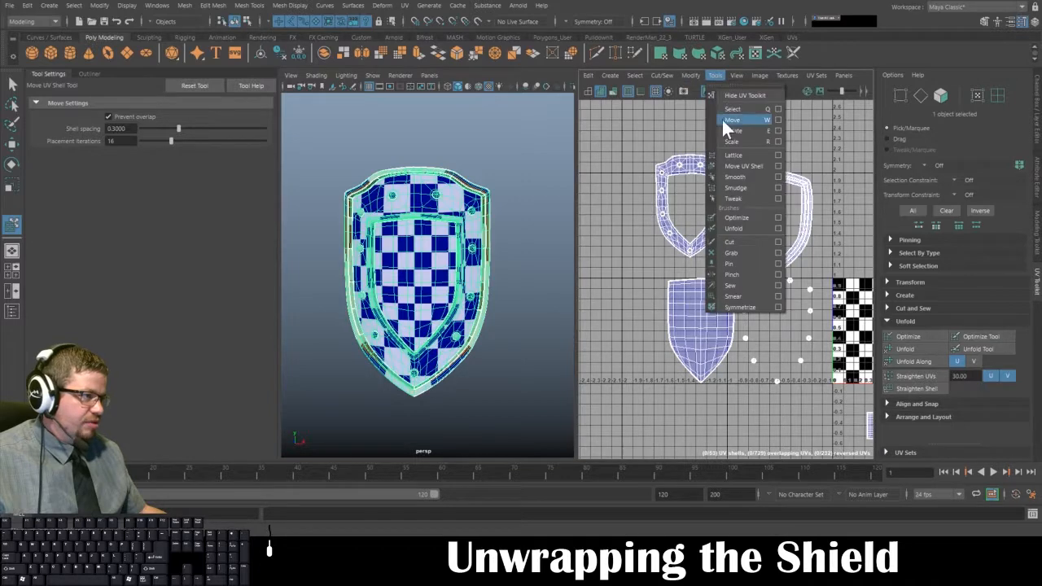
click(731, 164)
click(683, 168)
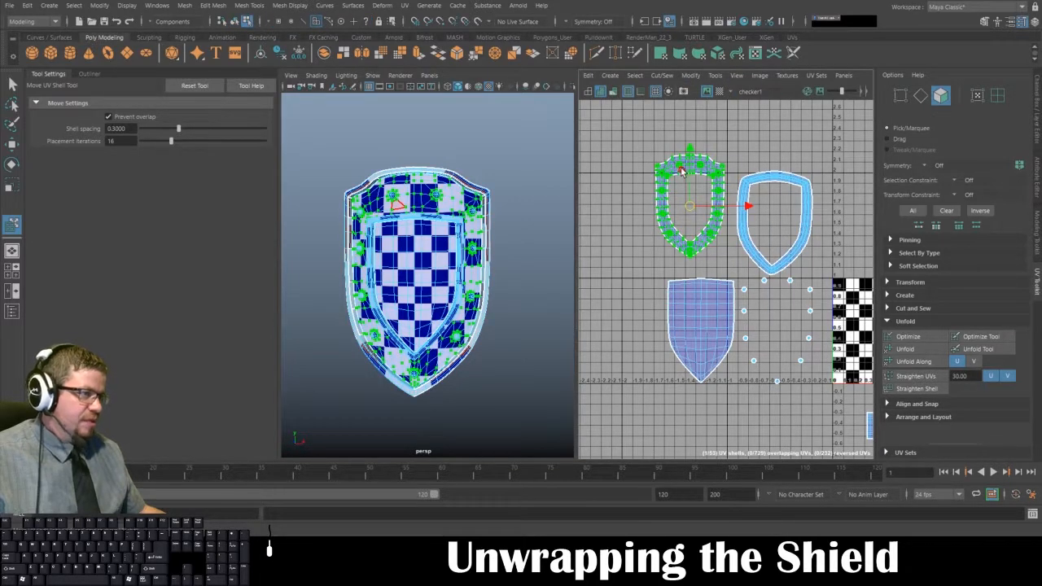
key(r)
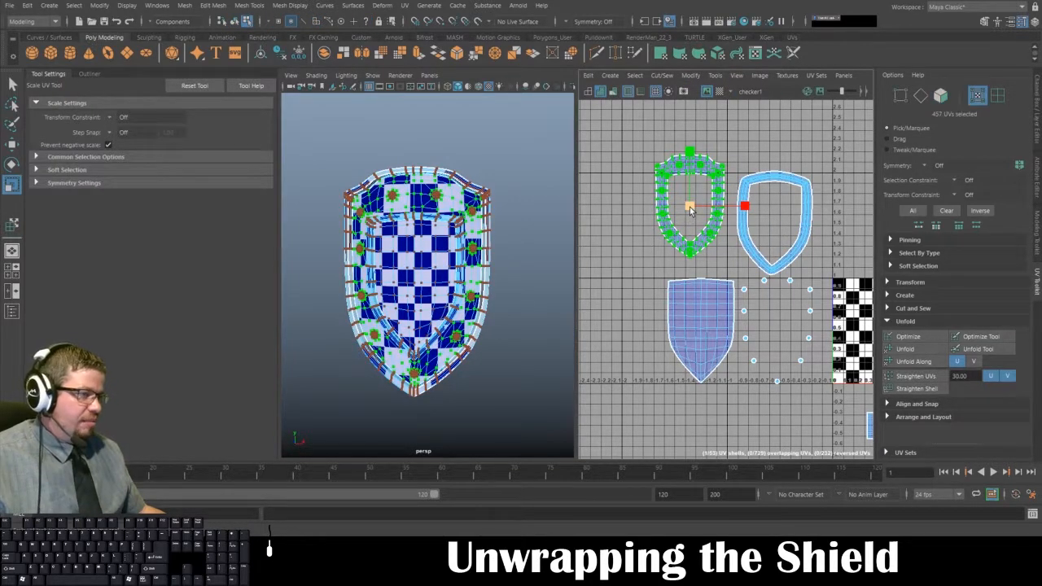
drag(693, 211, 752, 249)
key(w)
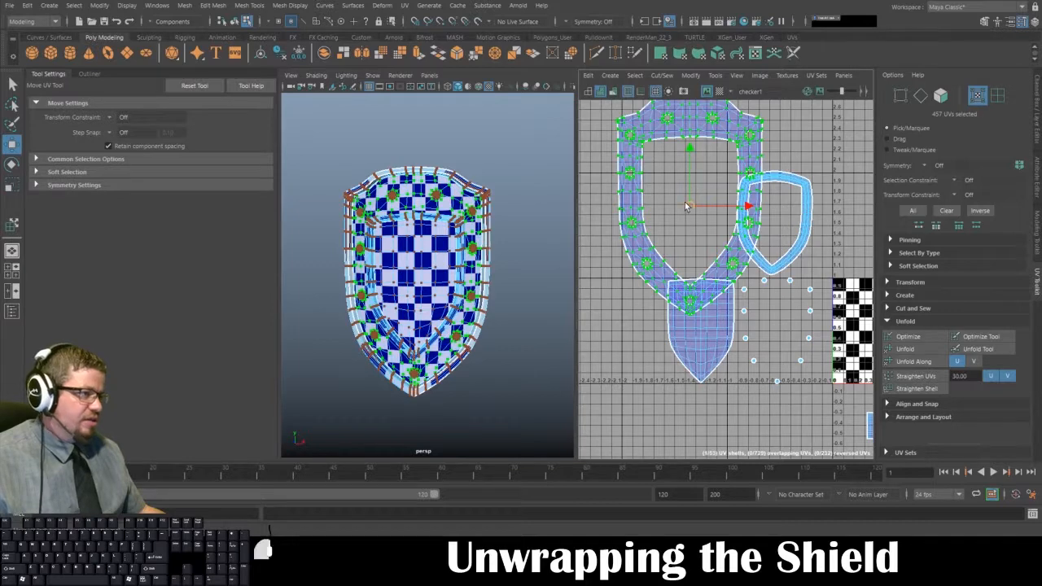
drag(685, 202, 628, 173)
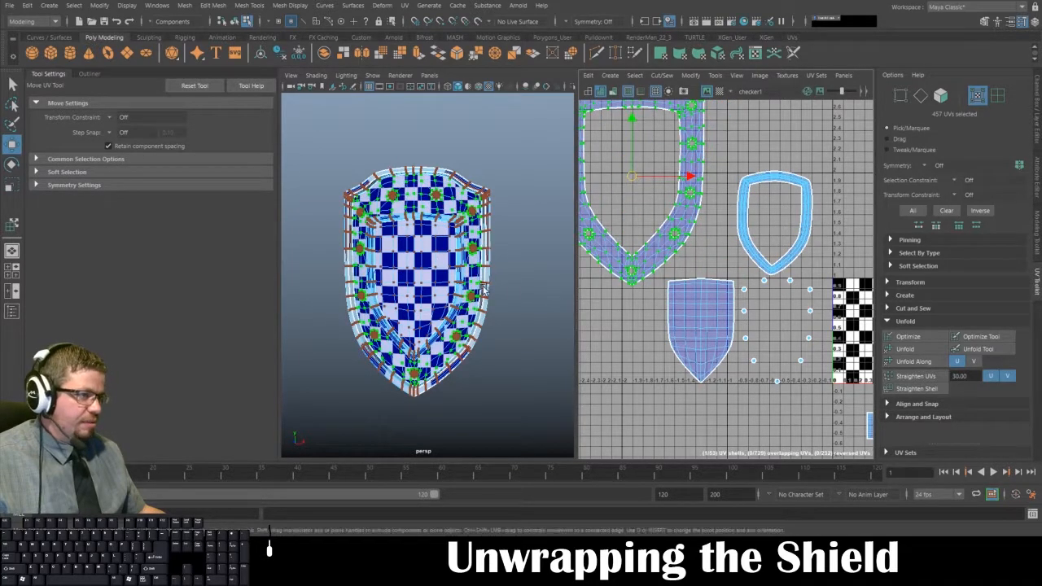
Return to object mode and compare the checker size on the border and centre panel from several angles.
click(483, 286)
right_drag(449, 229, 471, 215)
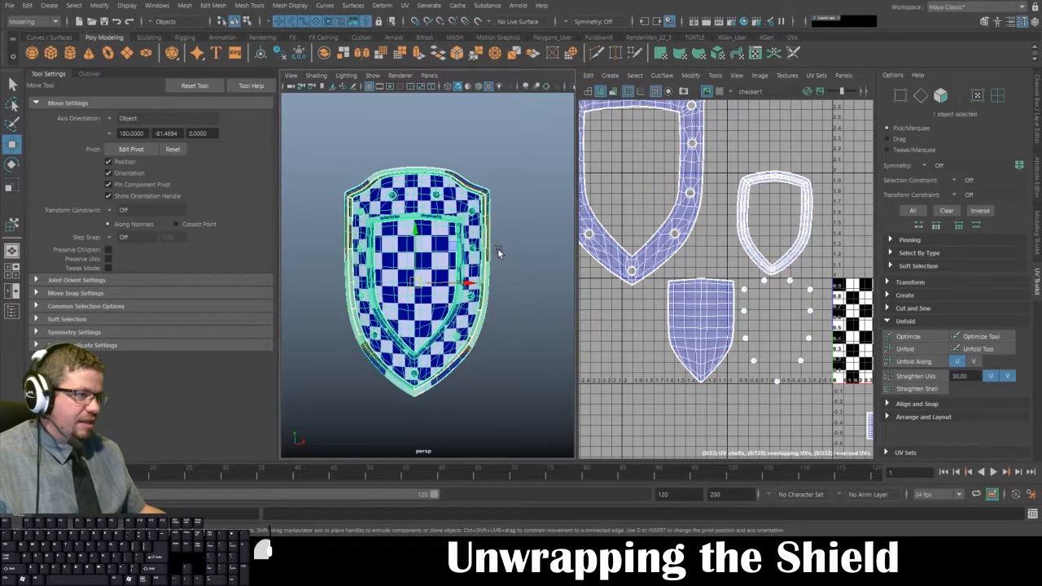
click(498, 250)
mouse_move(497, 277)
alt+mouse_down()
mouse_move(572, 287)
mouse_move(501, 283)
alt+mouse_up()
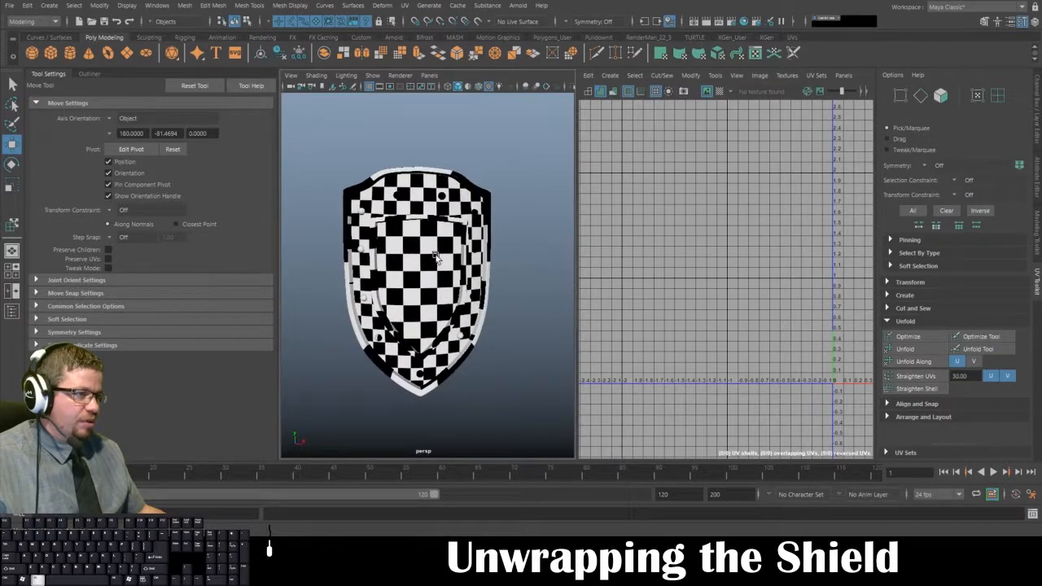
mouse_move(434, 254)
alt+mouse_down()
mouse_move(382, 255)
mouse_move(434, 257)
alt+mouse_up()
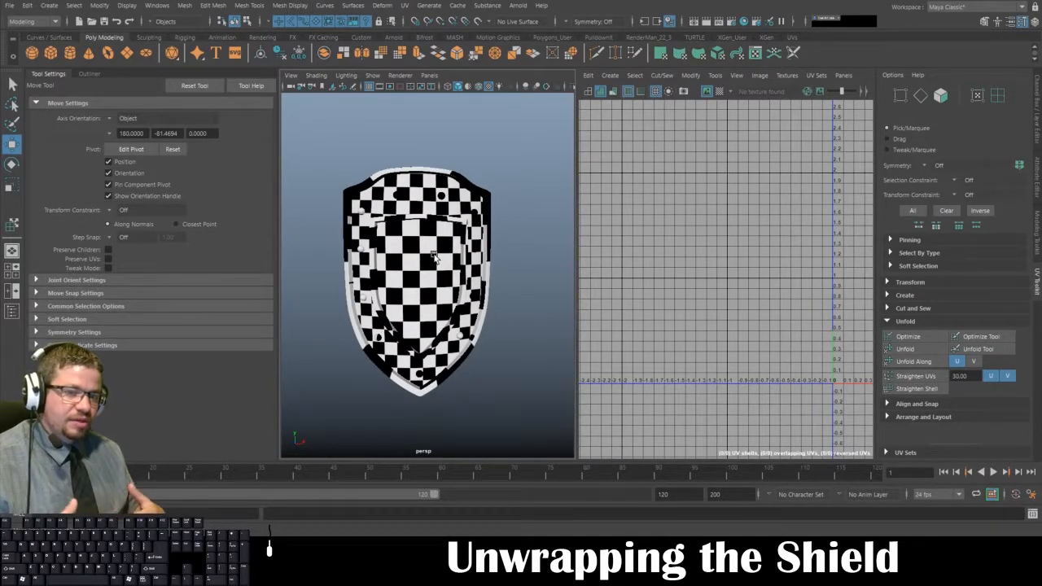
alt+drag(434, 263, 458, 277)
alt+right_drag(391, 281, 446, 298)
alt+drag(447, 298, 378, 213)
alt+right_drag(417, 277, 397, 246)
alt+drag(438, 309, 515, 311)
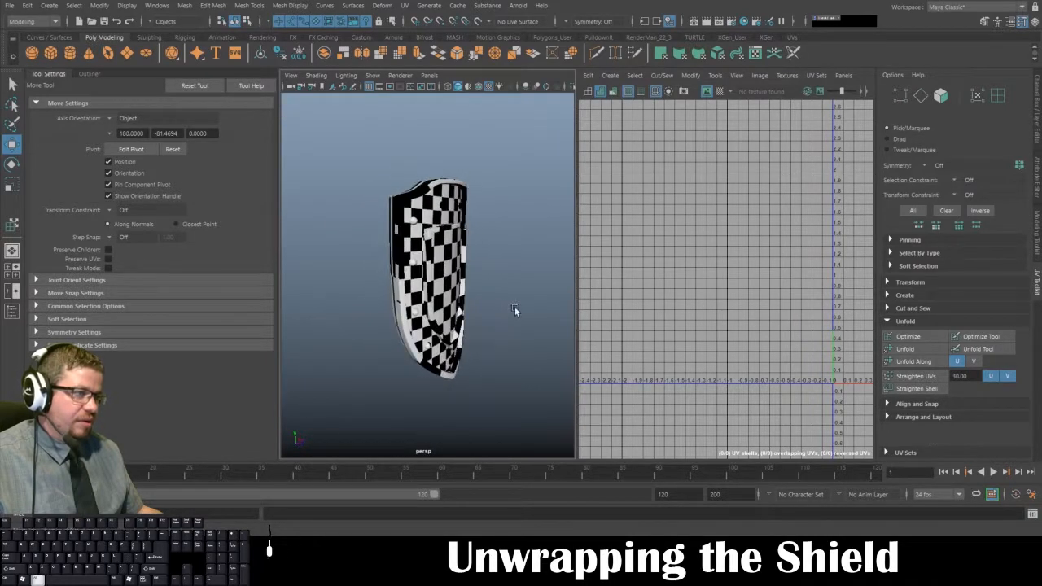
Examine the shield's UV shell layout in the UV editor alongside the checker pattern on the model.
click(467, 298)
scroll(735, 328, down, 3)
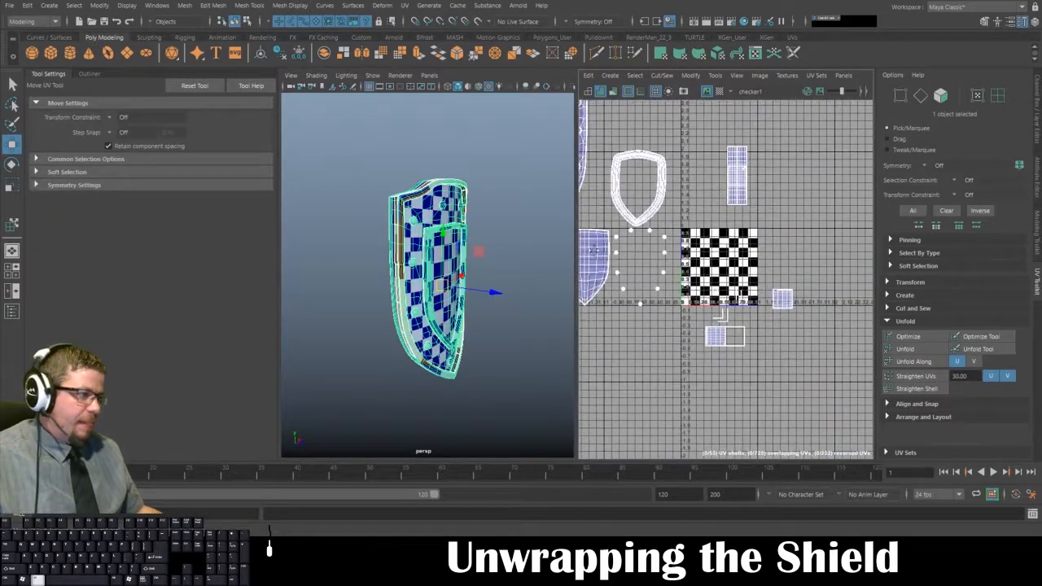
scroll(678, 238, up, 3)
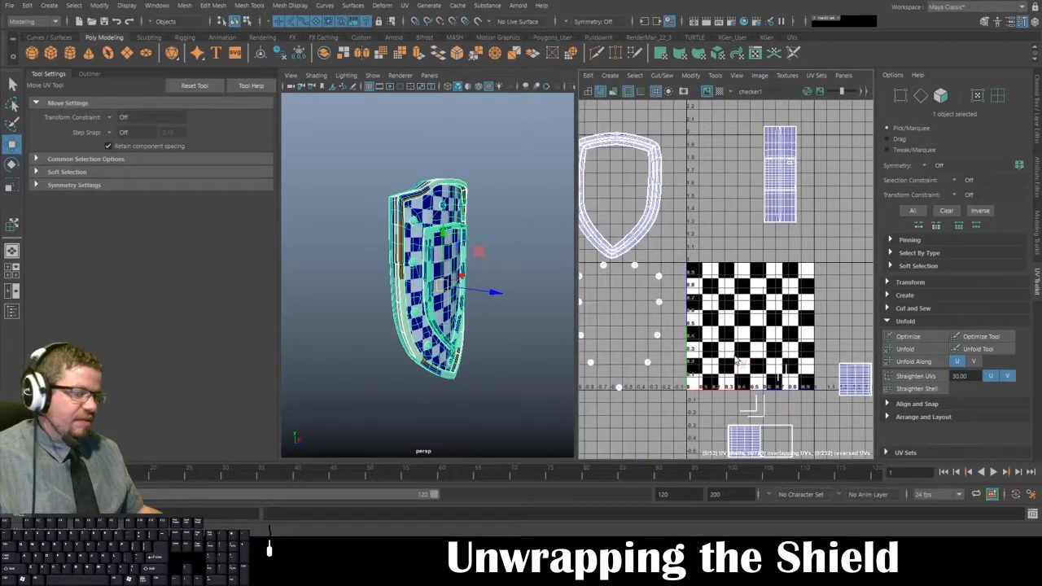
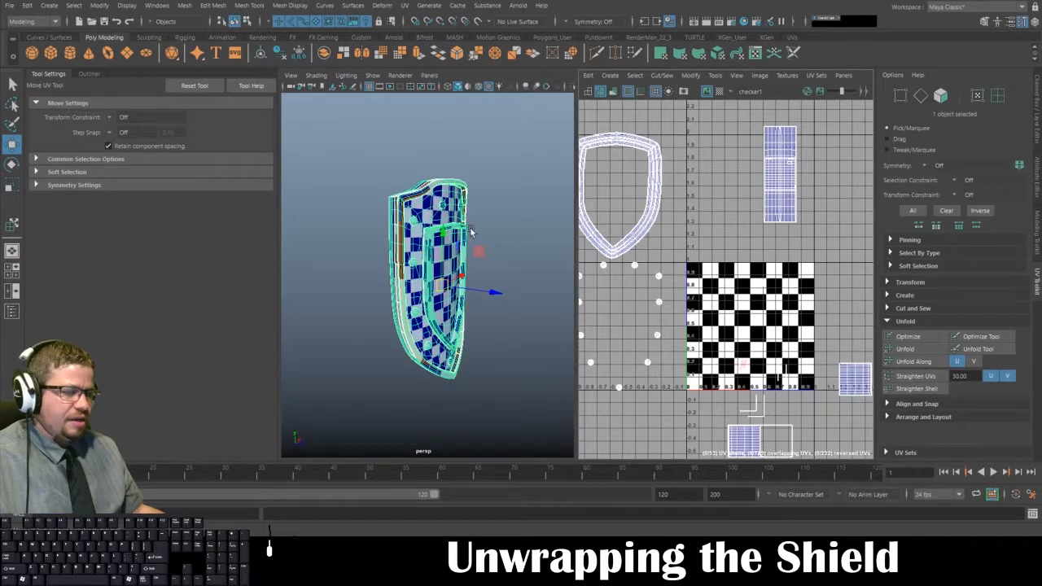
click(543, 367)
alt+drag(543, 368, 468, 368)
scroll(468, 369, up, 3)
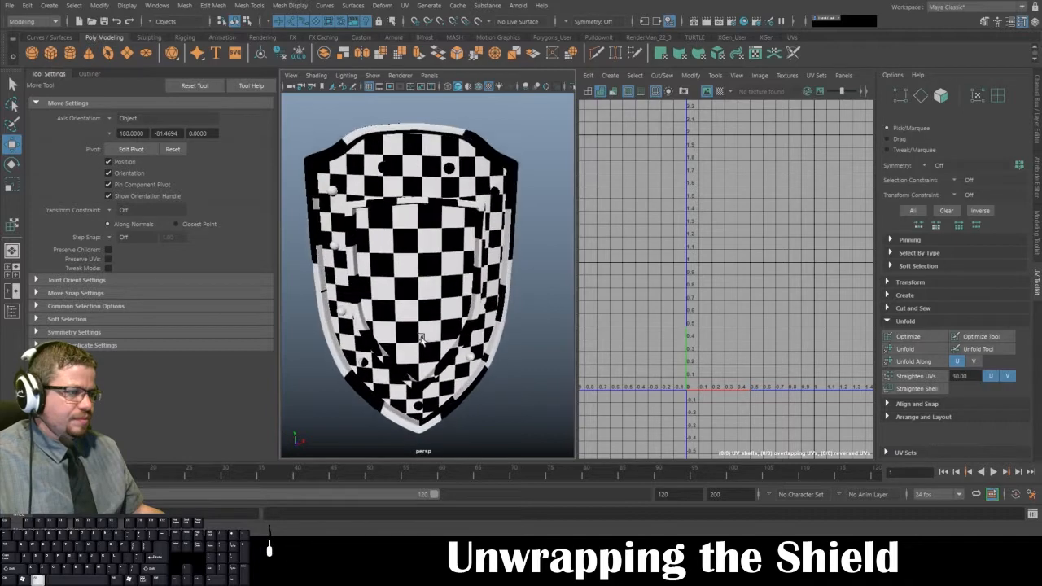
click(423, 316)
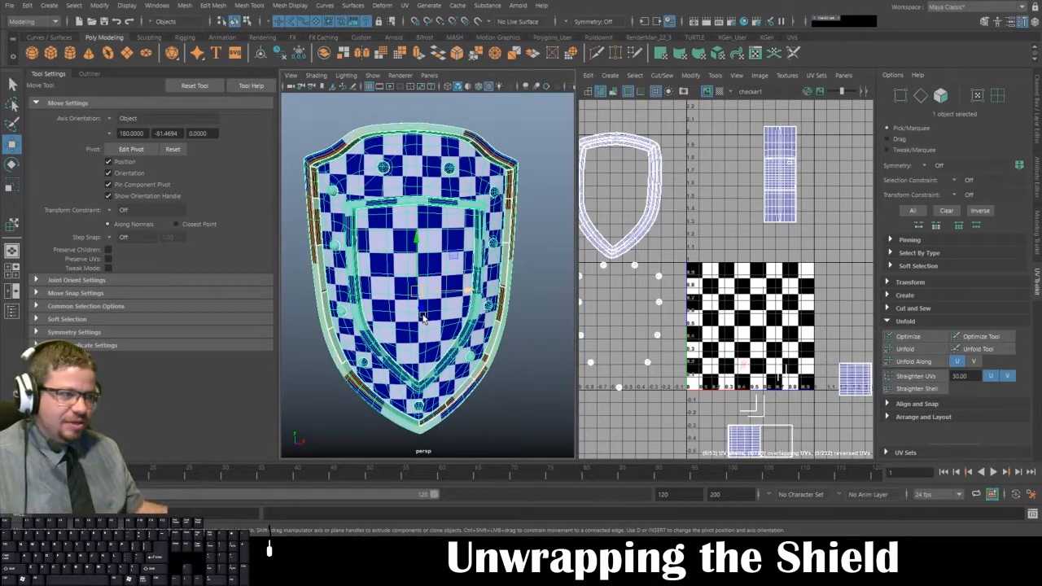
alt+middle_drag(749, 298, 804, 298)
alt+right_drag(681, 303, 625, 228)
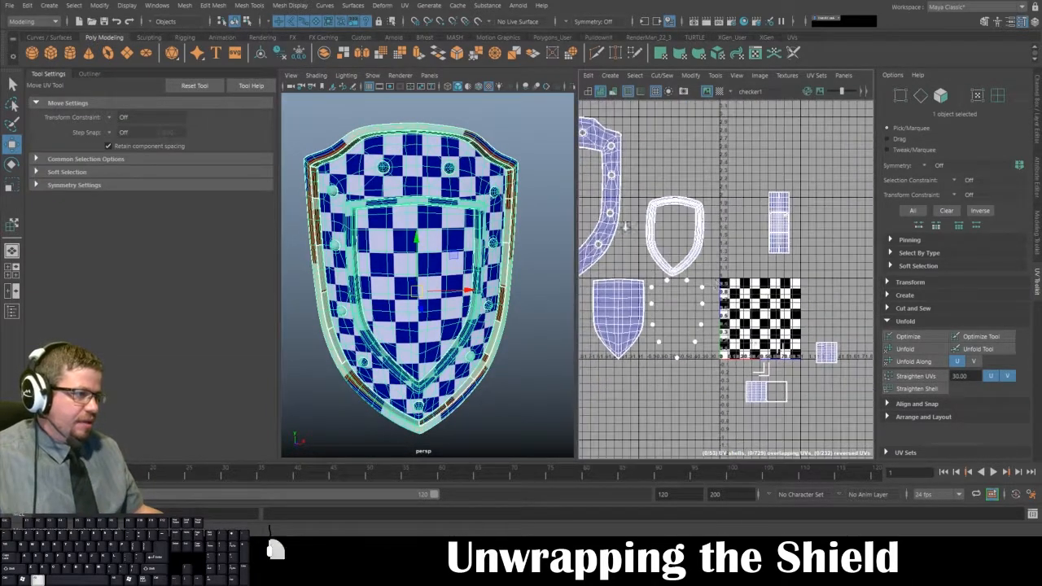
alt+middle_drag(719, 283, 666, 213)
alt+right_drag(667, 213, 735, 318)
alt+middle_drag(735, 318, 793, 403)
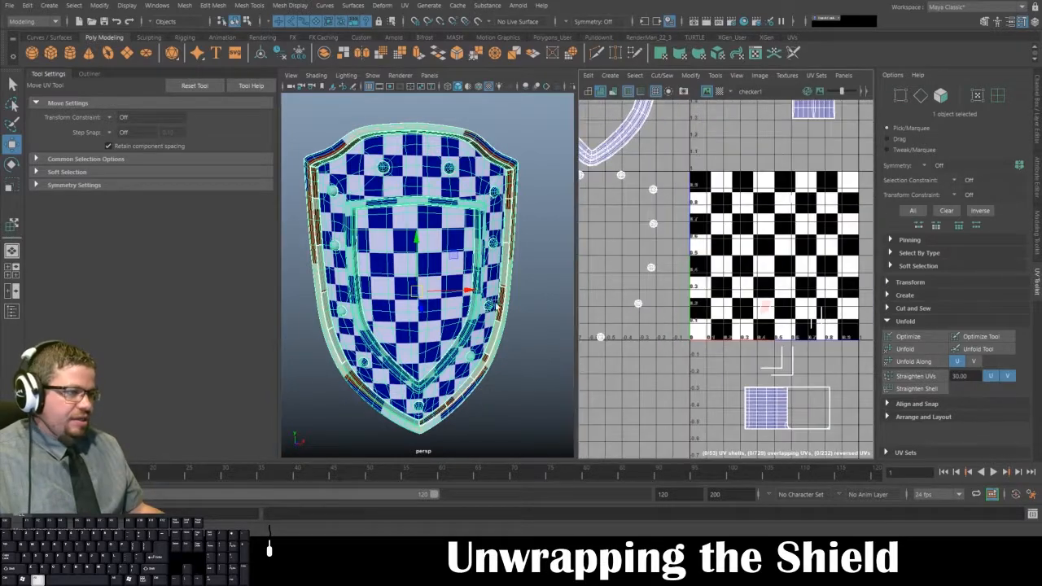
Switch to face selection and select a face on the inner side of the outer rim at the shield's upper-left corner.
alt+drag(400, 277, 501, 277)
alt+right_drag(358, 228, 415, 239)
right_drag(361, 128, 361, 155)
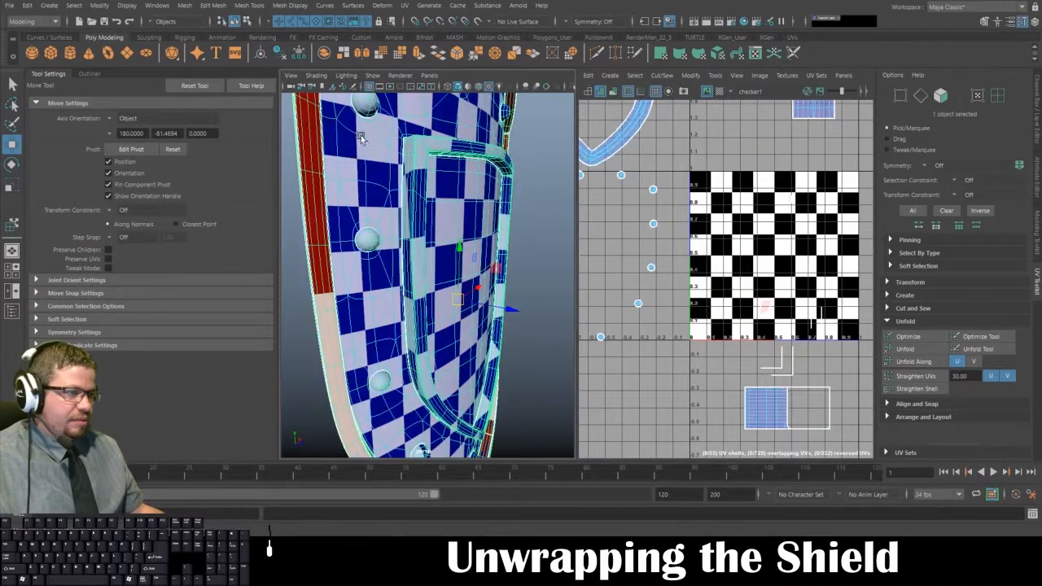
alt+drag(383, 181, 300, 142)
alt+middle_drag(299, 143, 402, 209)
alt+drag(402, 209, 342, 193)
alt+right_drag(342, 193, 388, 217)
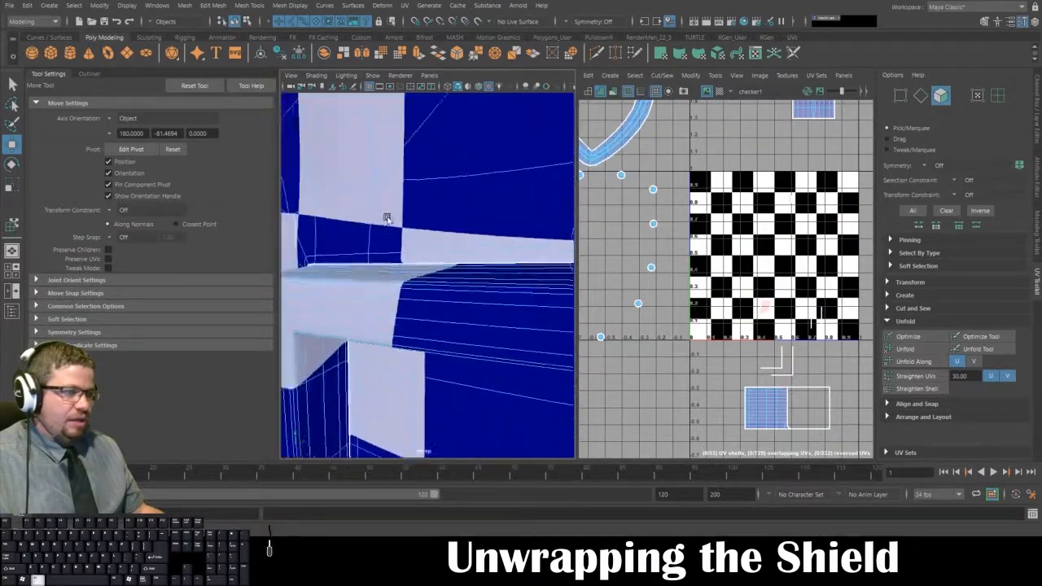
alt+middle_drag(388, 216, 459, 233)
alt+drag(459, 233, 388, 207)
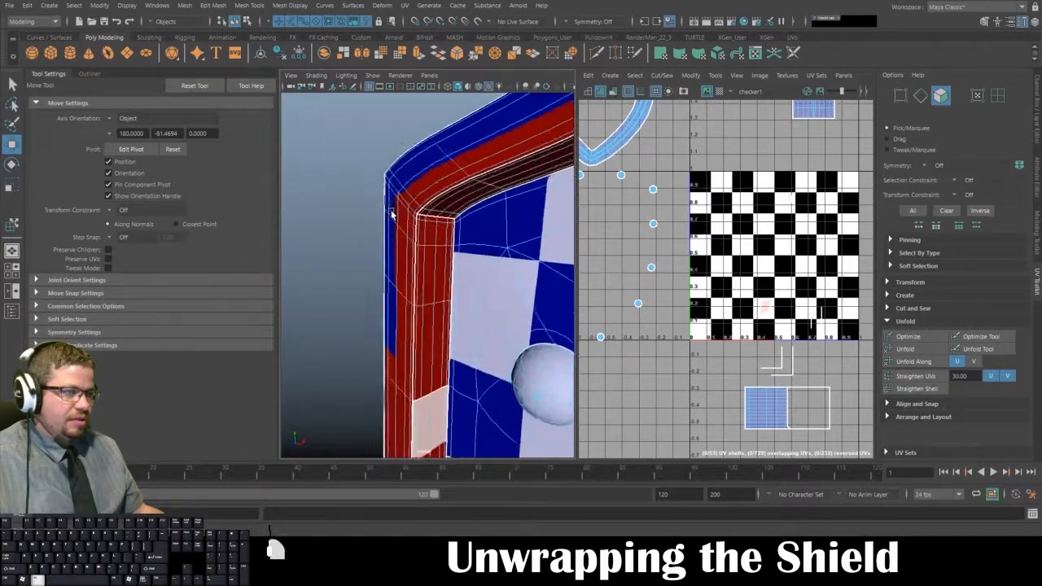
scroll(391, 200, up, 2)
click(461, 203)
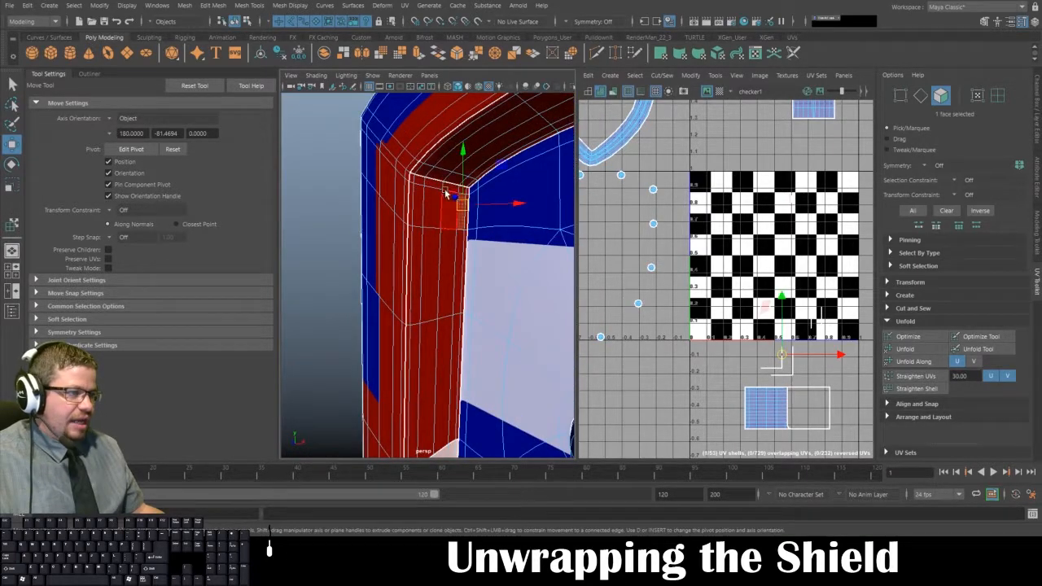
alt+drag(461, 203, 454, 197)
Maximize the perspective view, frame the selected rim face, and switch to untextured shading.
key(space)
key(f)
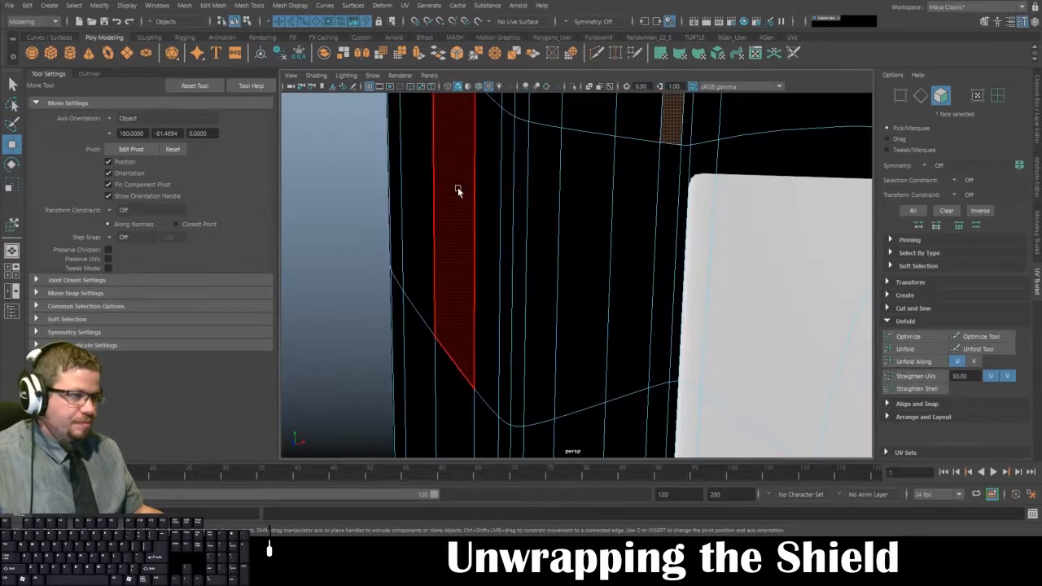
key(5)
scroll(624, 217, down, 3)
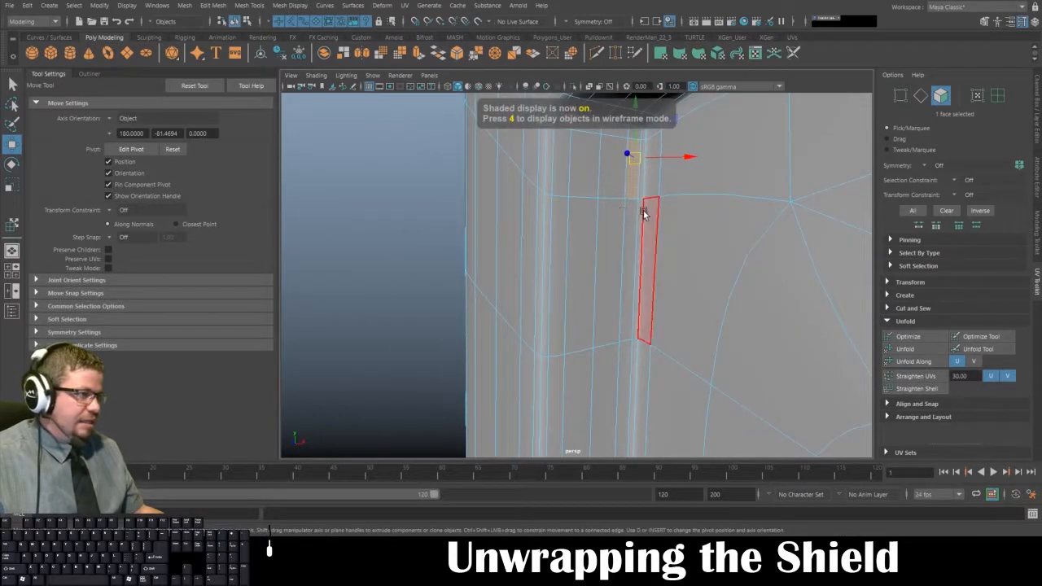
Select the face loops running around the inner wall of the shield's outer rim, including its bevelled edges.
click(640, 218)
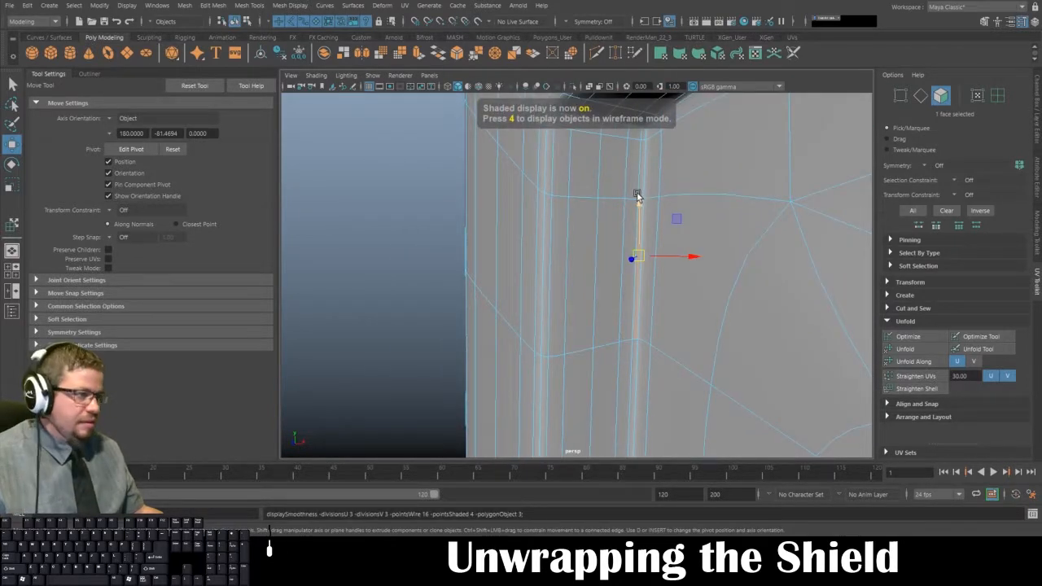
alt+right_drag(635, 209, 625, 211)
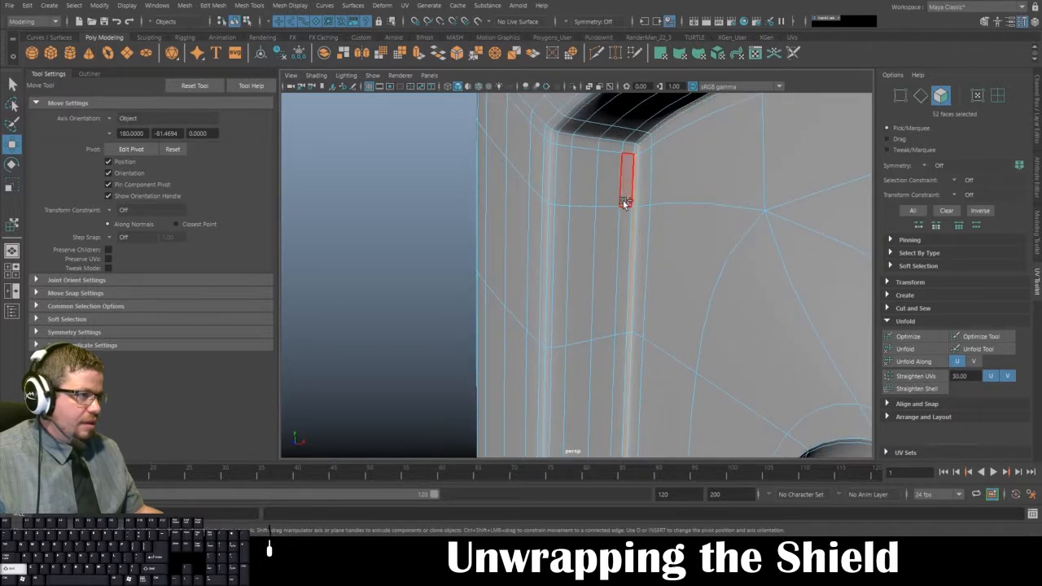
shift+double_click(610, 168)
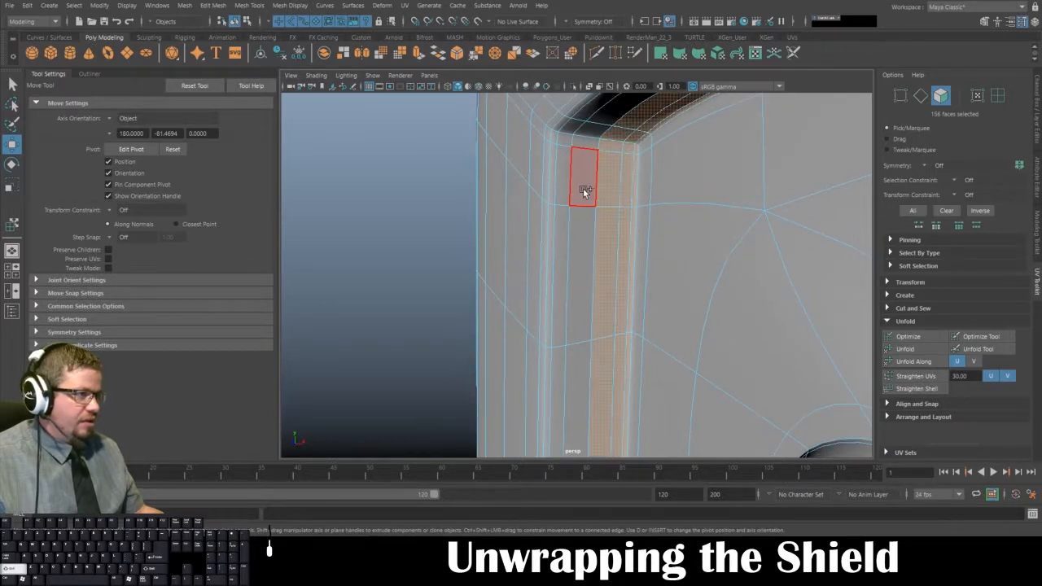
shift+double_click(583, 150)
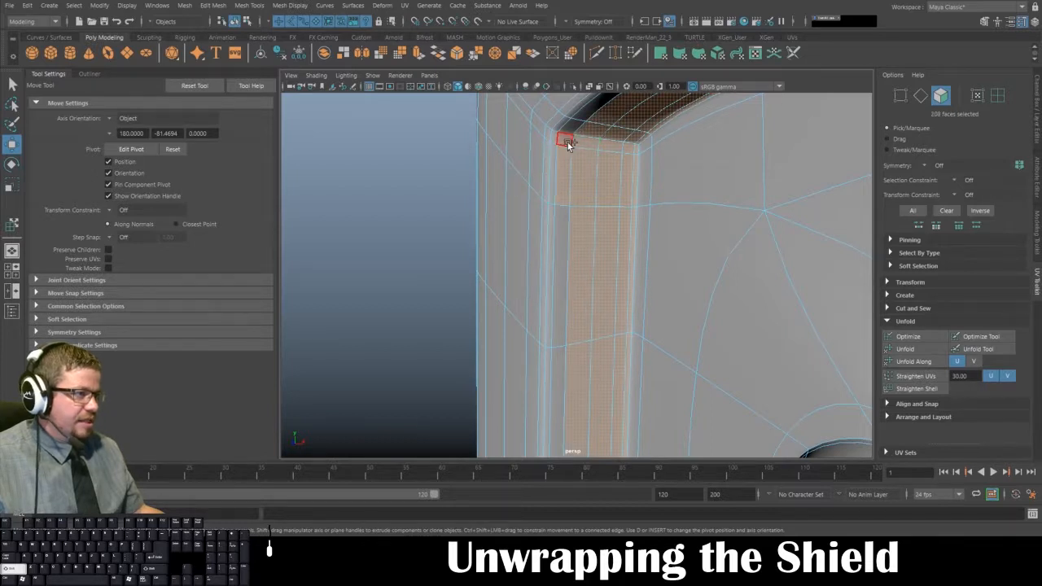
shift+double_click(564, 175)
shift+double_click(550, 228)
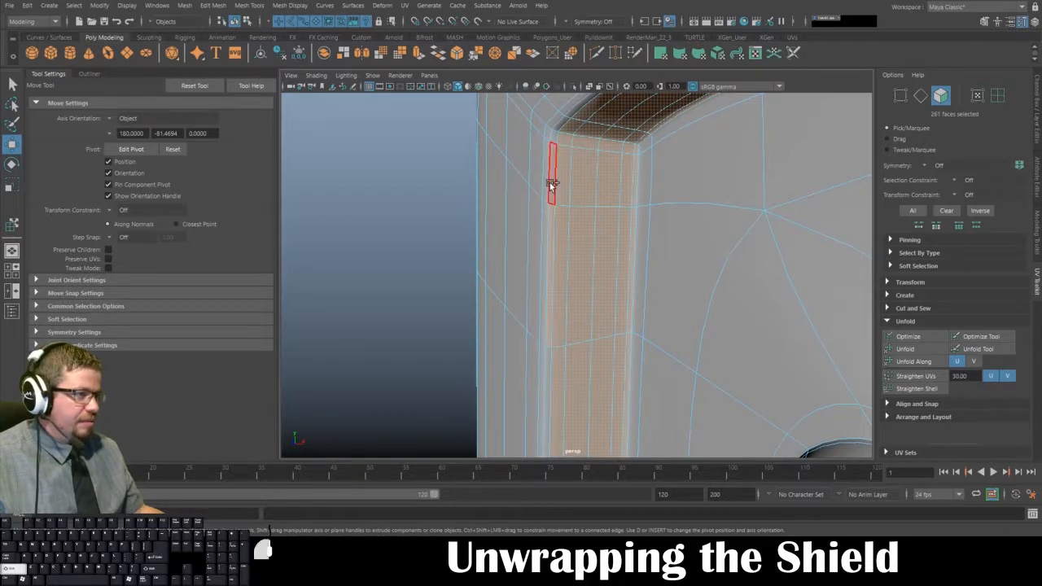
shift+double_click(545, 212)
scroll(539, 218, down, 3)
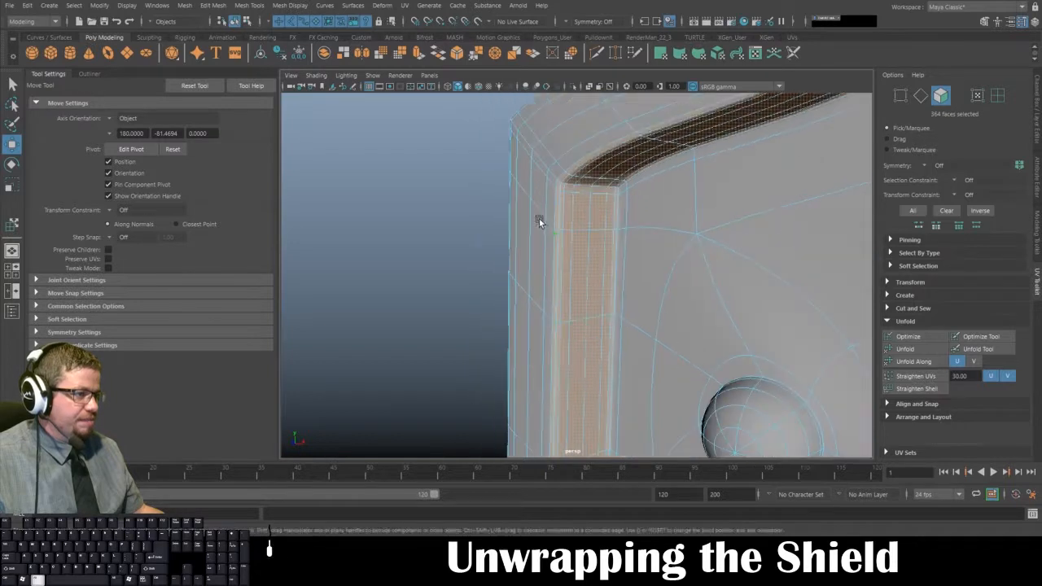
Add the face loops covering the front face of the outer rim to the selection.
alt+middle_drag(537, 219, 646, 243)
shift+double_click(659, 255)
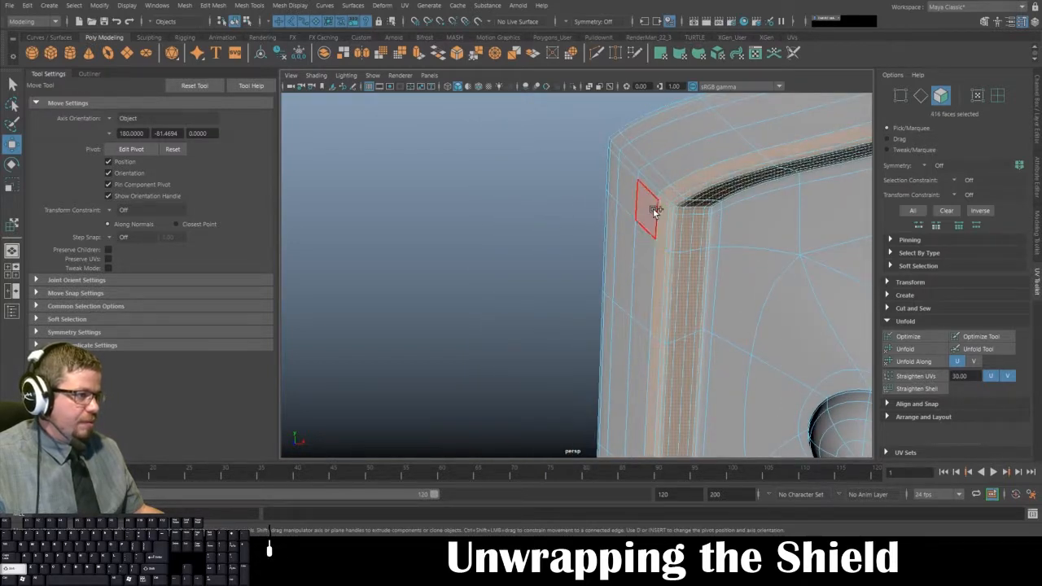
shift+double_click(642, 246)
shift+click(625, 235)
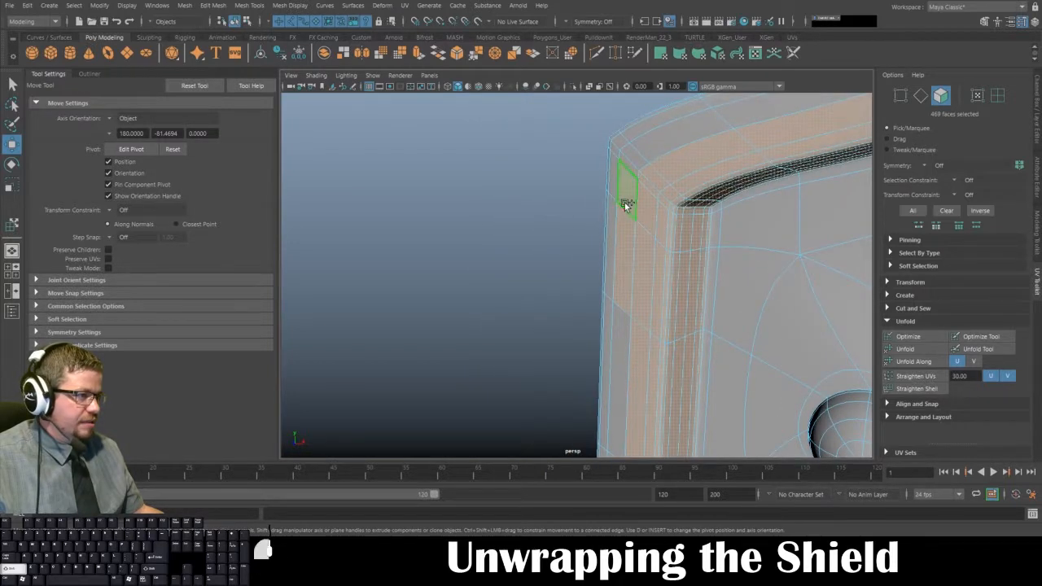
shift+double_click(625, 203)
Extend the face selection with the loops around the rim's outer bevel and onto the front part of its outer side.
alt+drag(625, 203, 715, 228)
alt+middle_drag(715, 227, 596, 234)
alt+drag(595, 234, 681, 198)
shift+click(661, 208)
shift+double_click(650, 281)
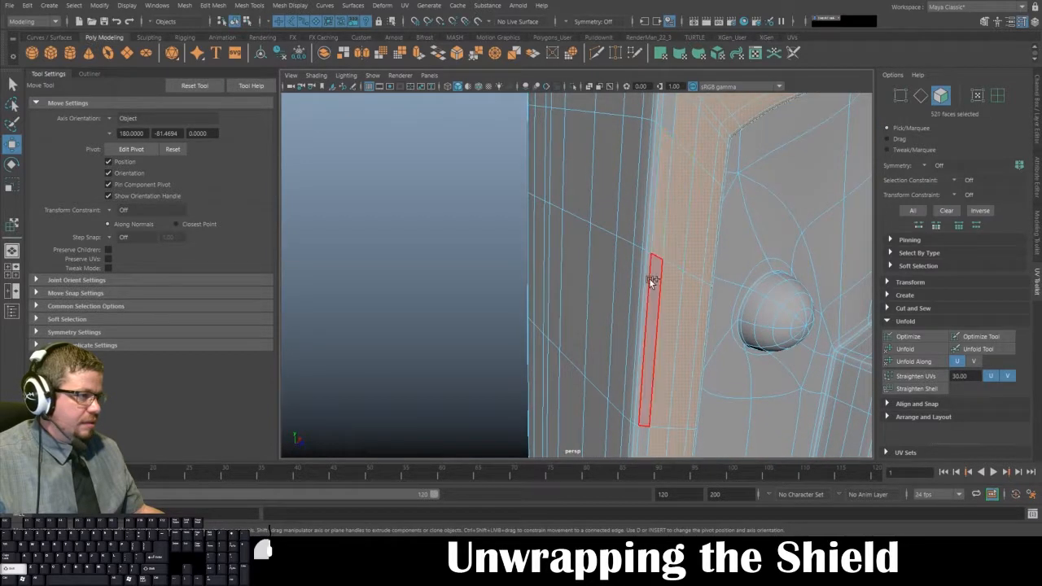
shift+click(649, 241)
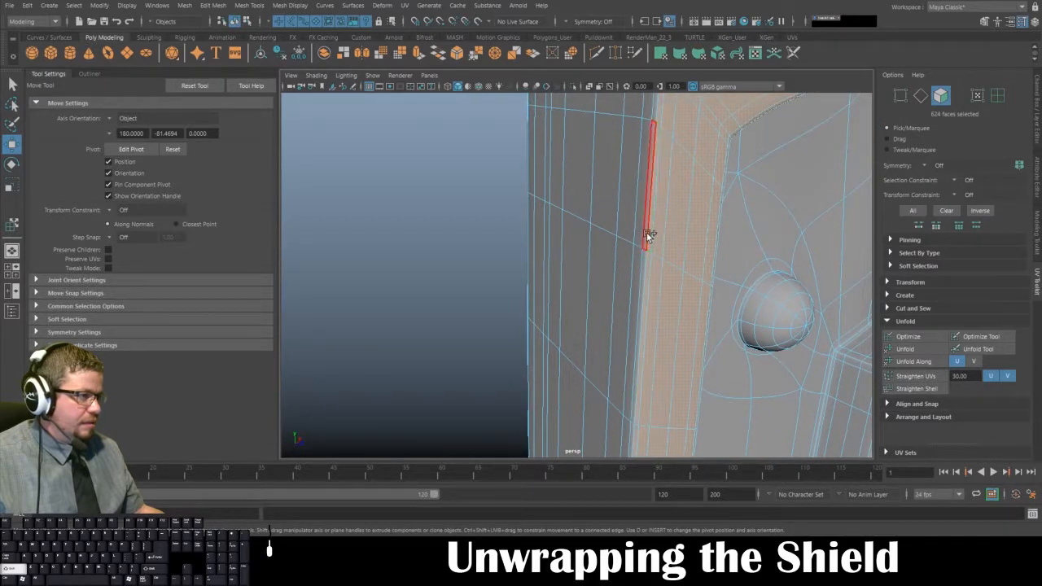
shift+double_click(644, 261)
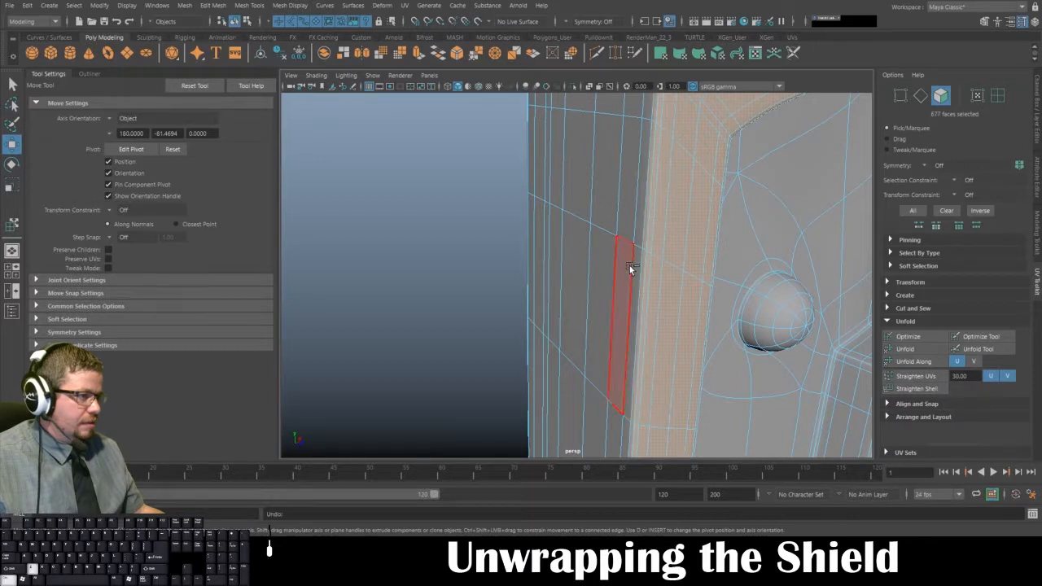
shift+double_click(626, 260)
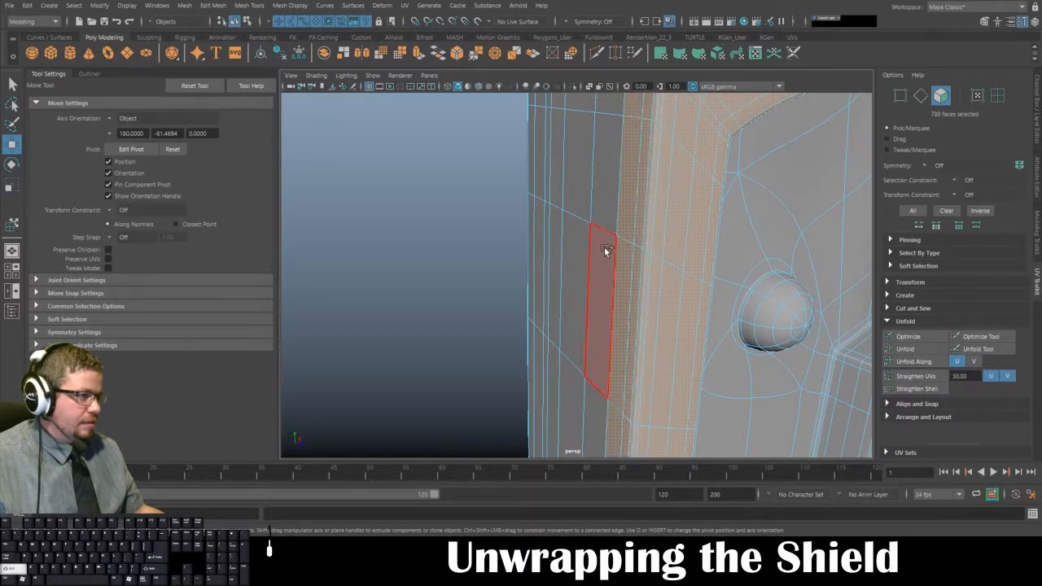
shift+double_click(583, 254)
Add the remaining face loops across the rim's outer side up to the shield's back edge.
alt+drag(586, 273, 640, 201)
shift+double_click(666, 216)
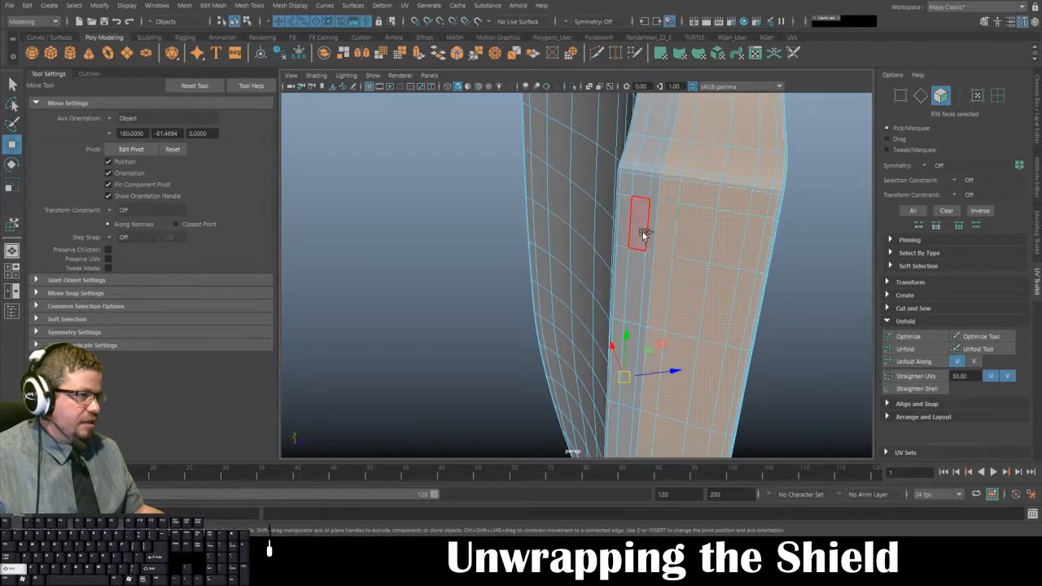
shift+double_click(637, 209)
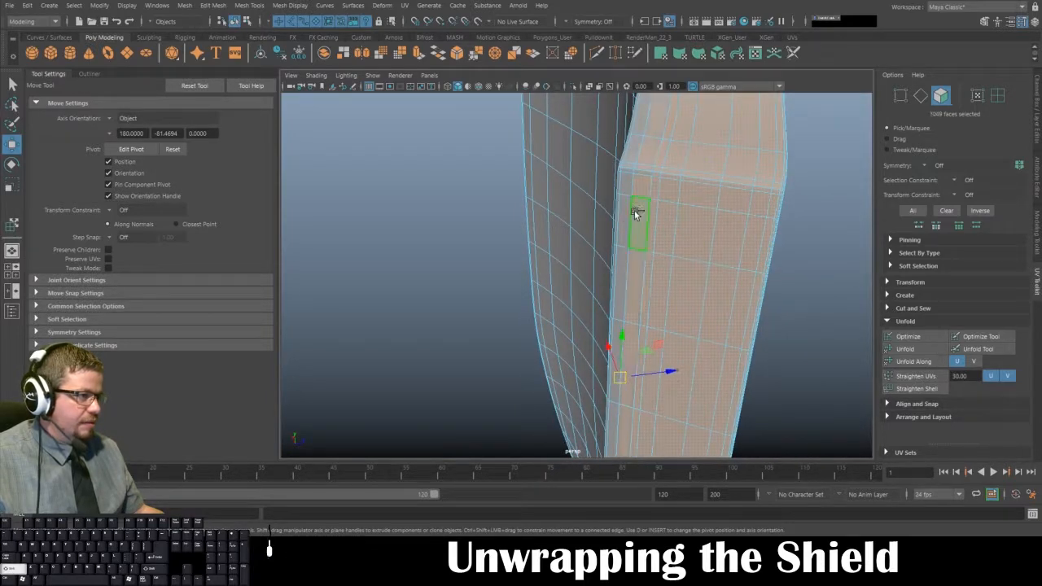
shift+double_click(626, 183)
alt+drag(626, 183, 663, 200)
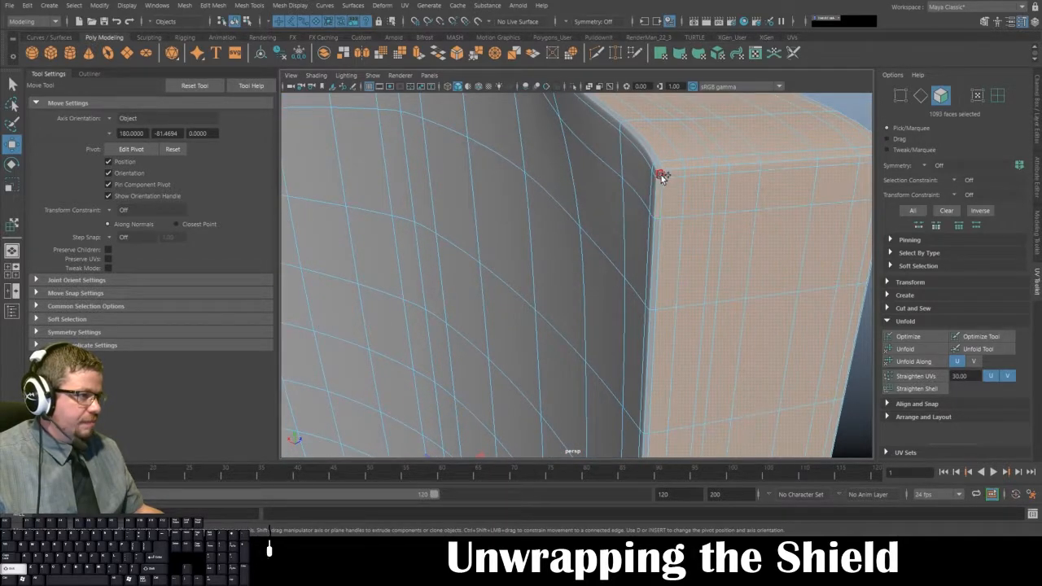
shift+double_click(662, 177)
Face the shield straight from the front and apply a camera-based UV projection to the selected rim faces.
alt+drag(662, 177, 663, 335)
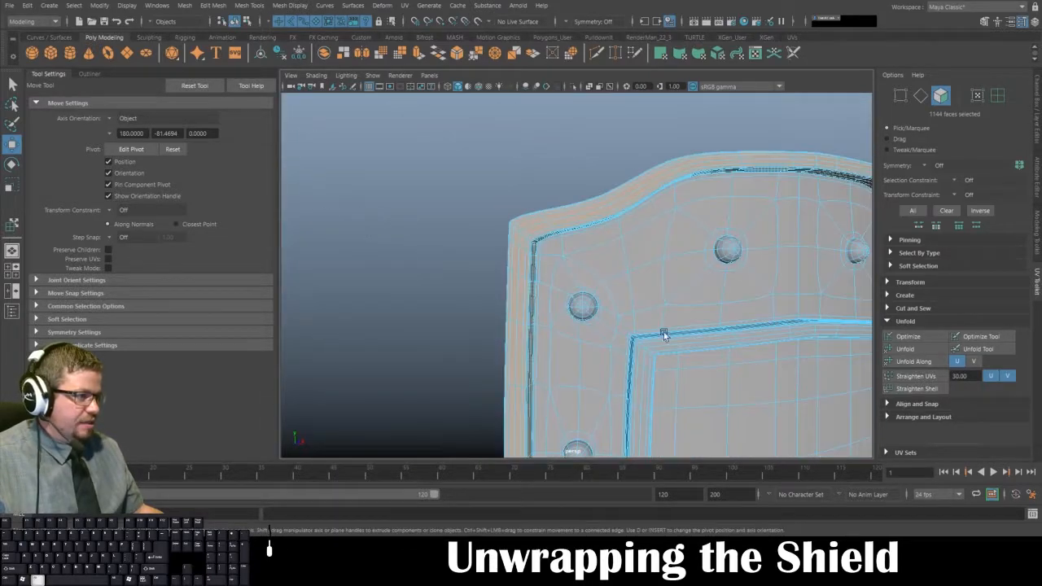
alt+right_drag(664, 333, 587, 133)
alt+drag(586, 133, 587, 203)
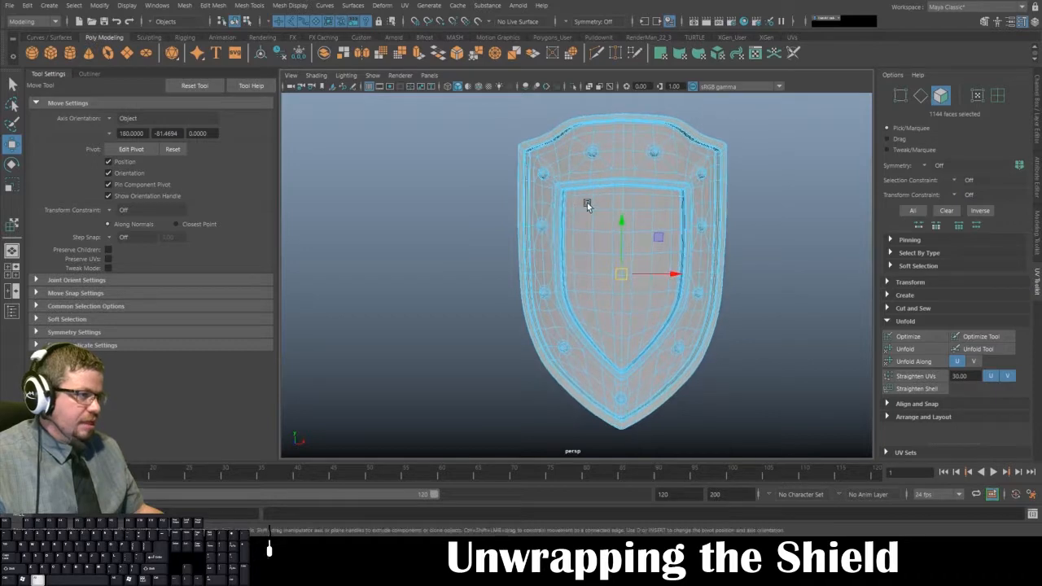
alt+middle_drag(587, 205, 566, 205)
key(space)
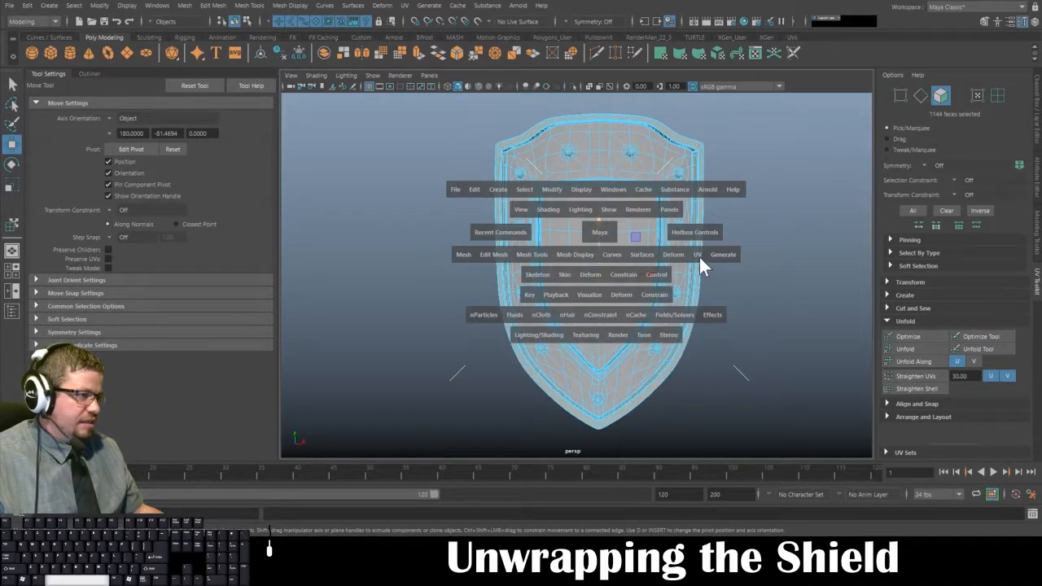
click(699, 255)
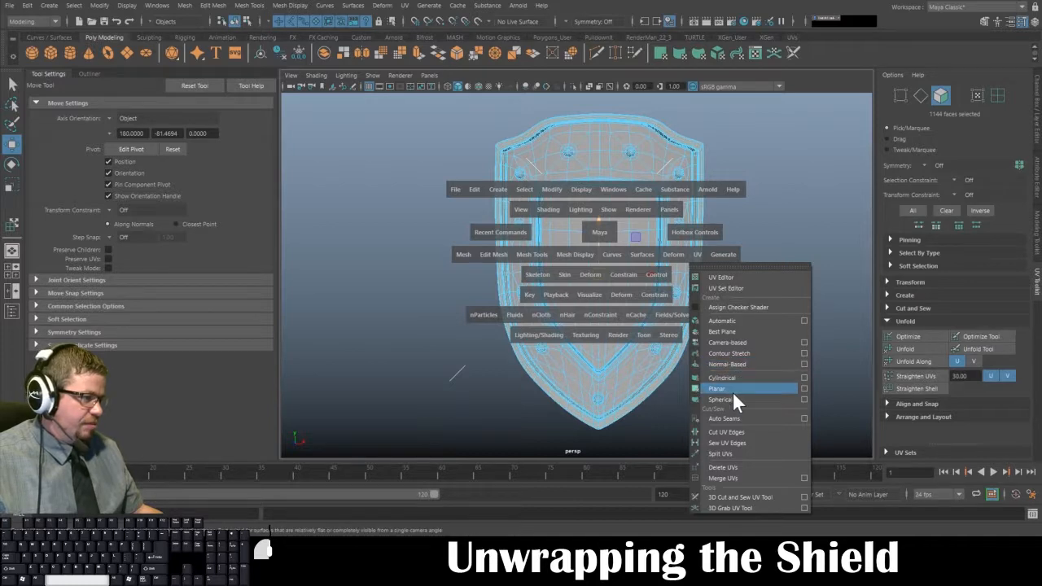
click(733, 343)
key(space)
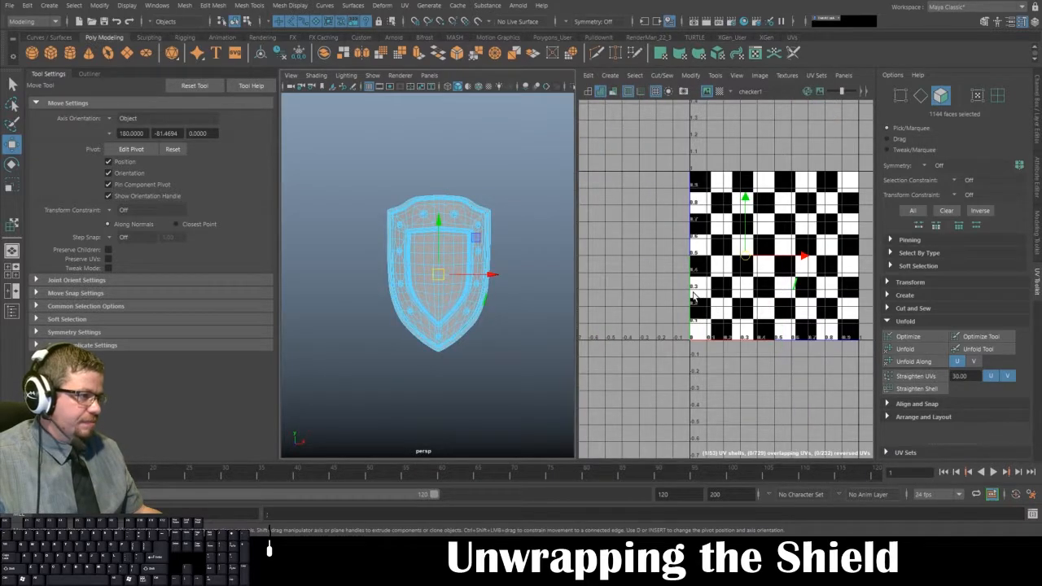
Select the whole projected rim shell in the maximized UV editor with the Move UV Shell tool and unfold it.
key(space)
alt+middle_drag(652, 281, 624, 335)
alt+right_drag(624, 335, 546, 253)
click(546, 253)
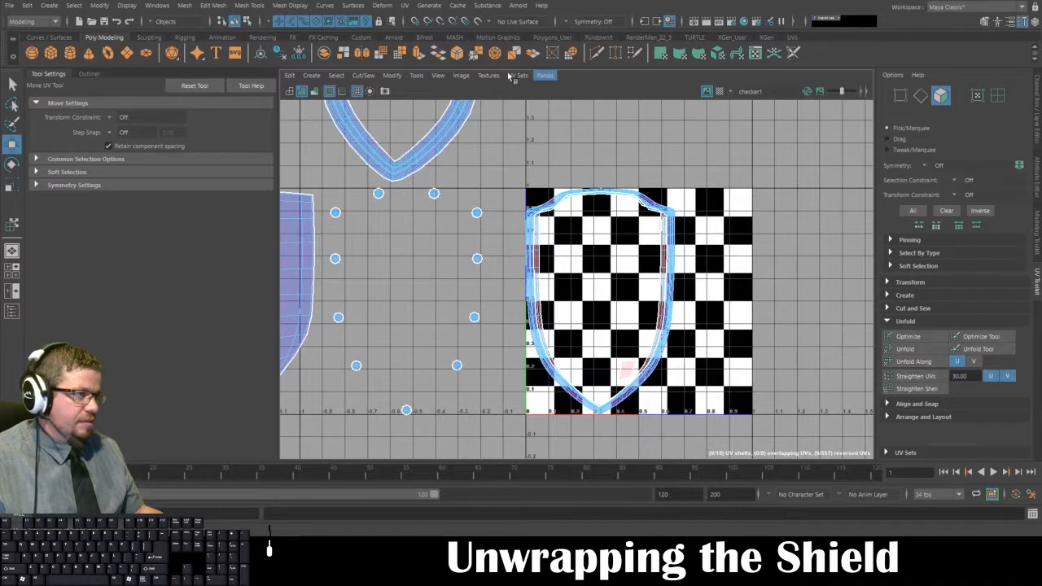
click(413, 76)
click(444, 166)
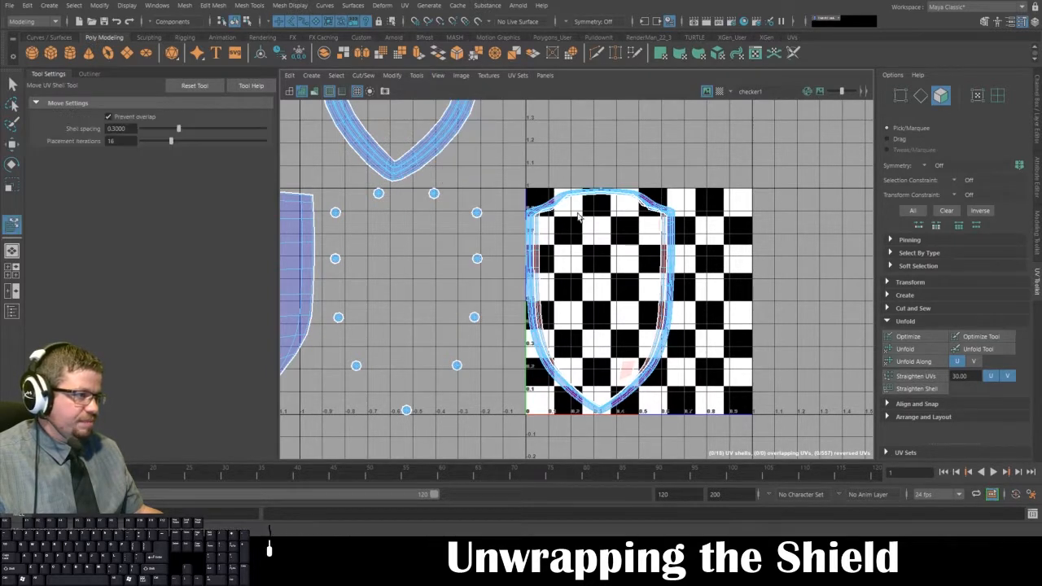
click(547, 210)
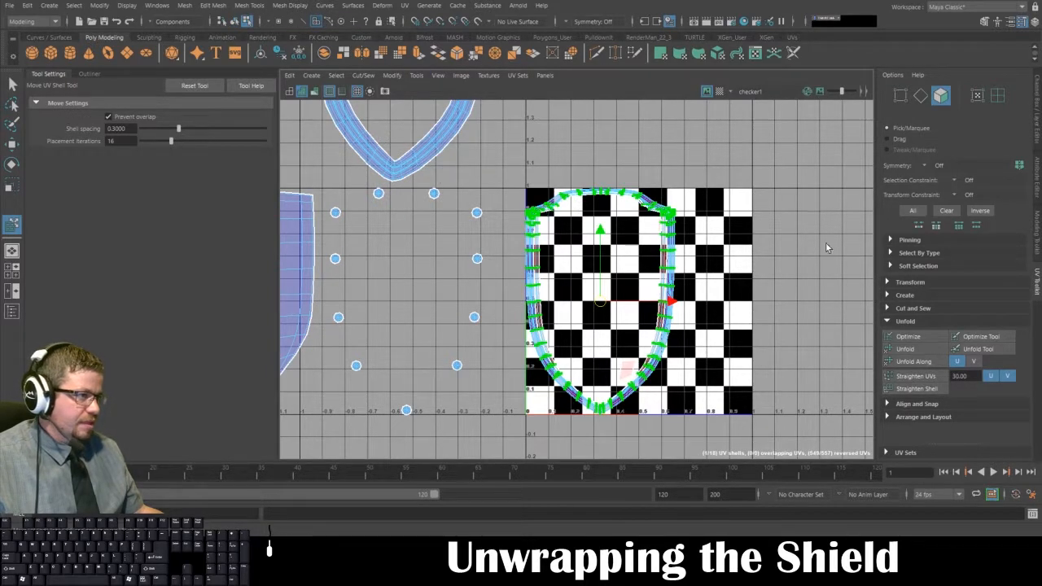
click(906, 349)
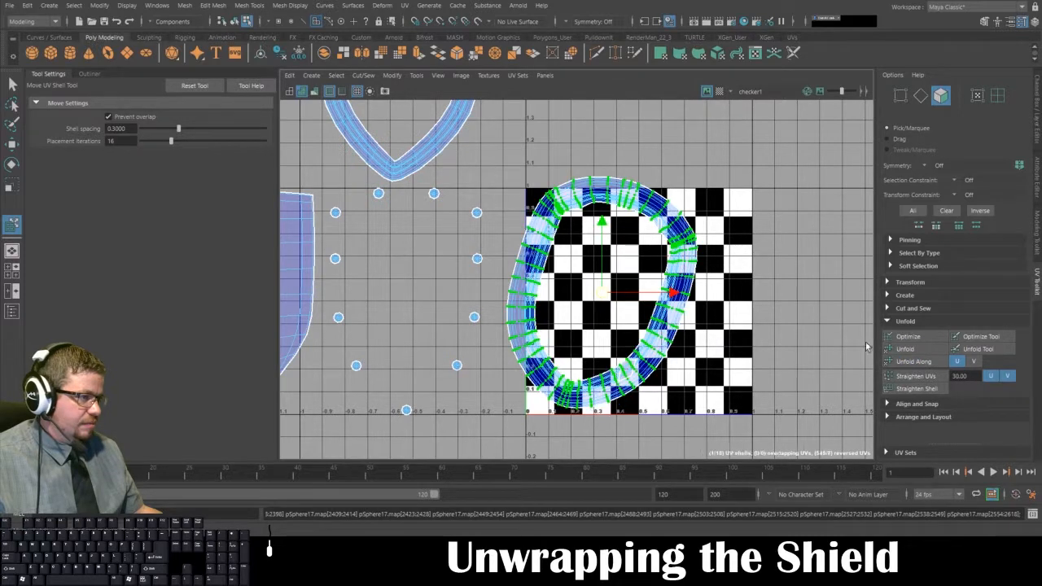
Move the unfolded rim shell well above the checker tile, clear of the other shells.
drag(601, 295, 624, 81)
alt+middle_drag(635, 122, 689, 315)
alt+right_drag(688, 316, 676, 233)
drag(641, 169, 613, 100)
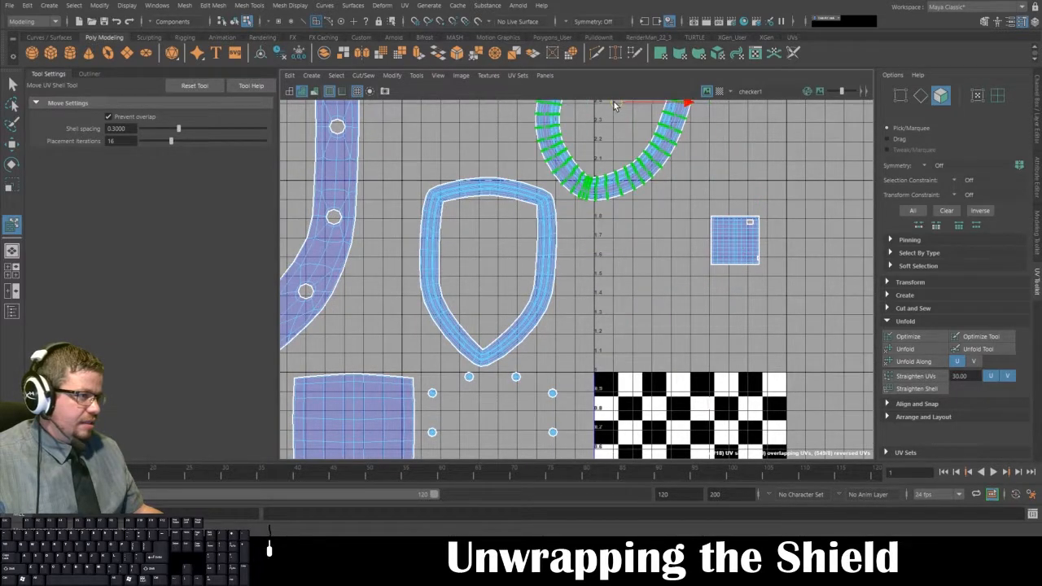
alt+middle_drag(709, 338, 680, 180)
alt+middle_drag(674, 293, 682, 348)
alt+middle_drag(678, 120, 700, 250)
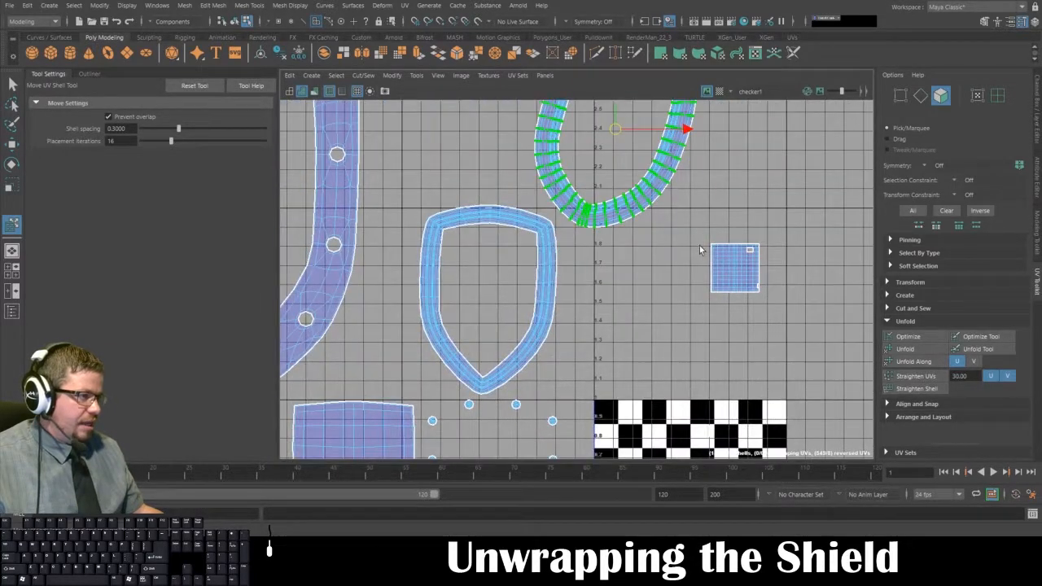
Pick the small square UV shell and check which part of the shield it belongs to.
drag(841, 366, 843, 367)
key(space)
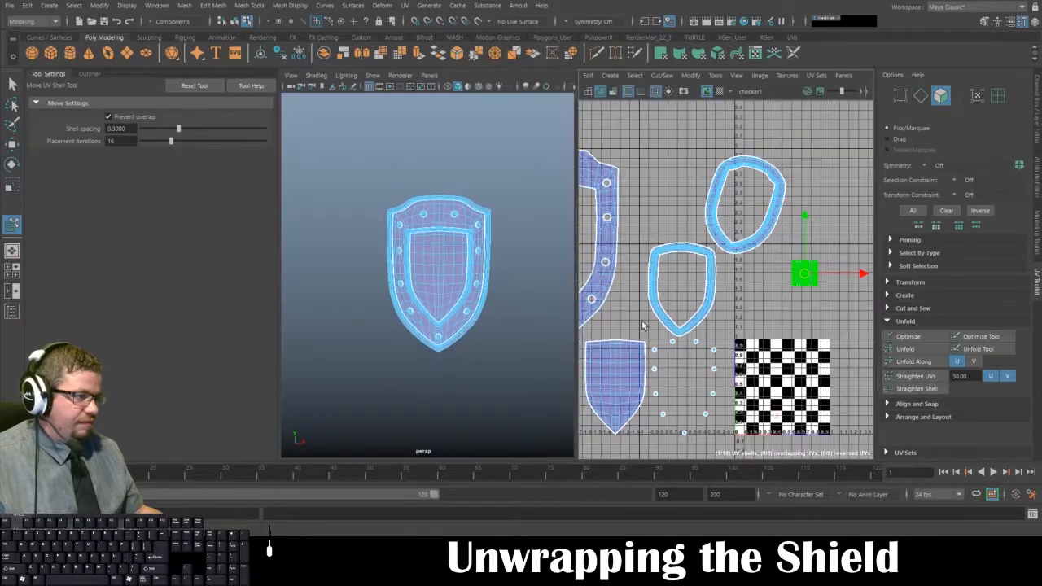
key(space)
alt+drag(475, 346, 669, 349)
key(space)
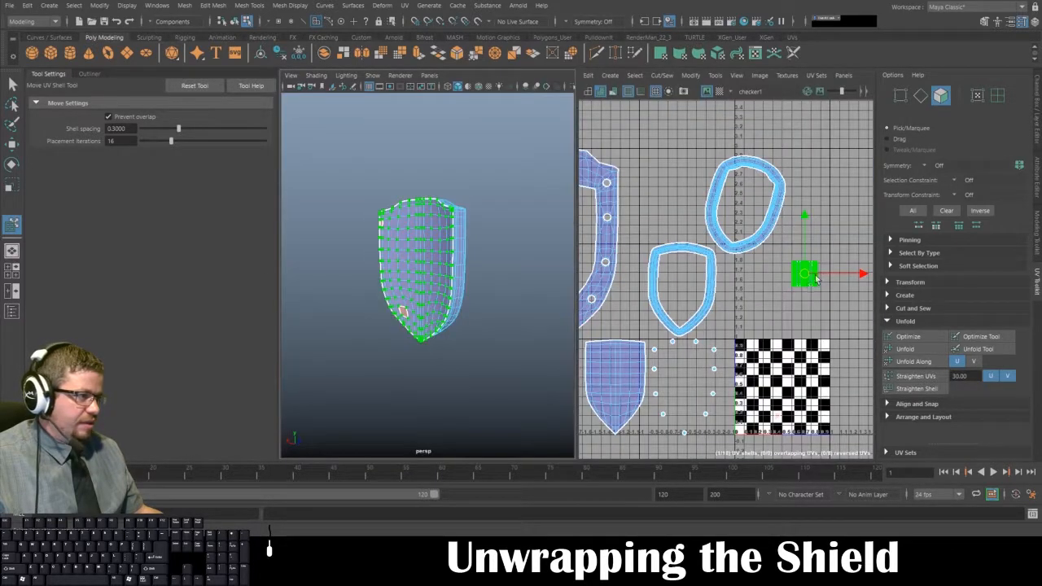
Select the small square shell's faces and apply a camera-based UV projection while facing the shield's back.
click(14, 84)
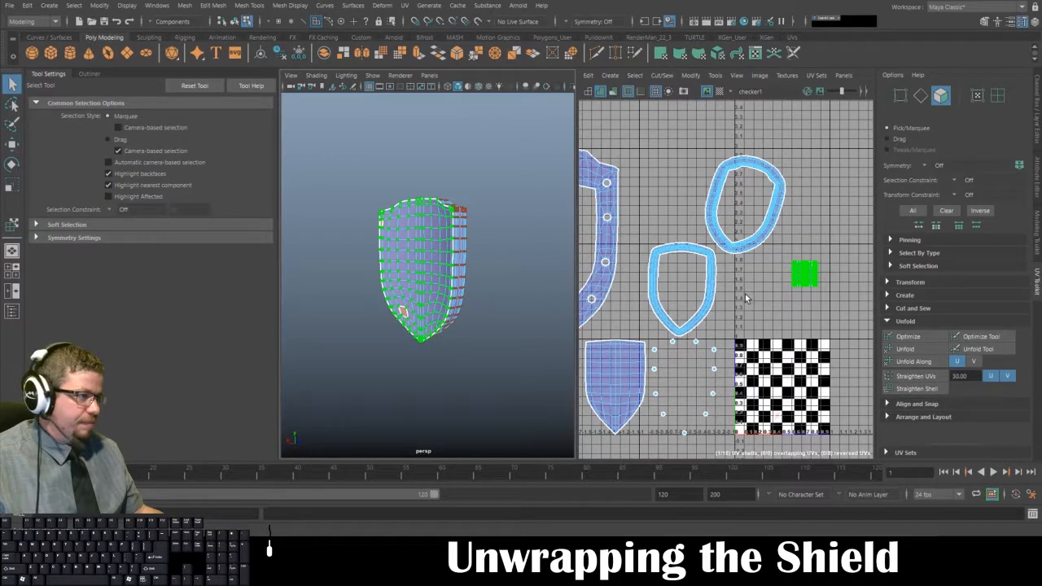
right_drag(802, 274, 785, 251)
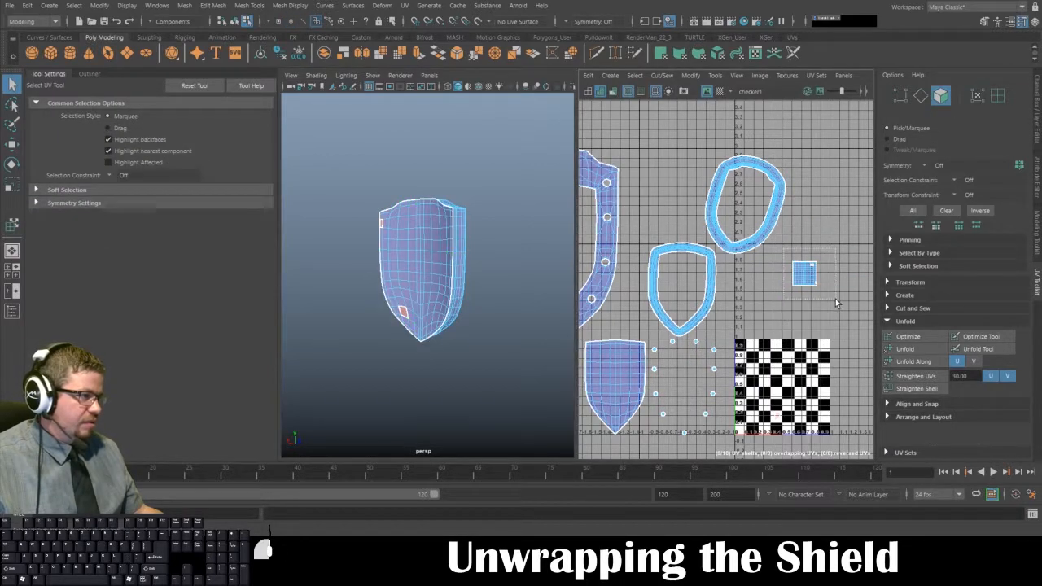
drag(835, 303, 835, 302)
alt+drag(444, 334, 478, 328)
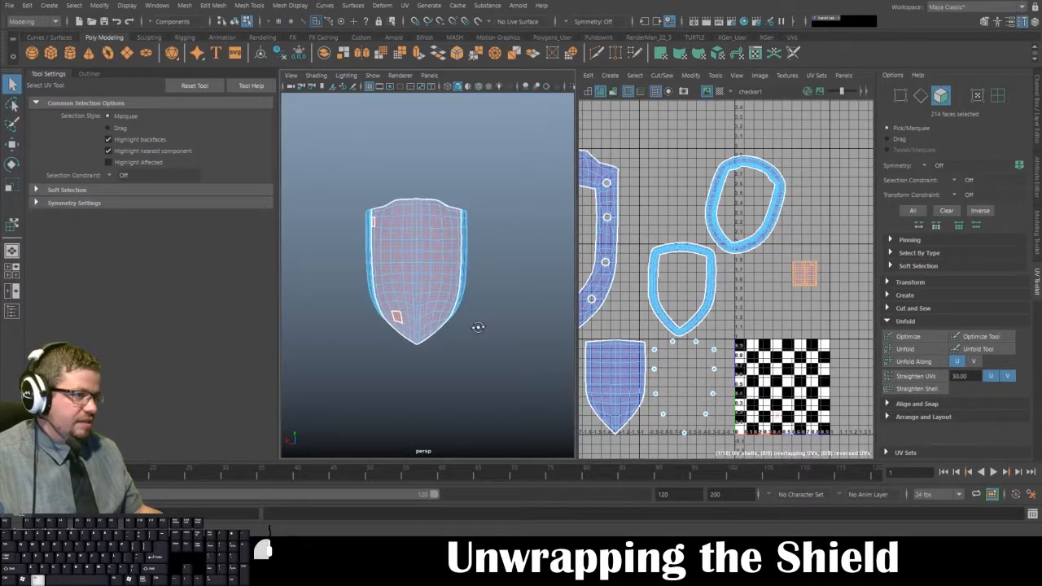
key(space)
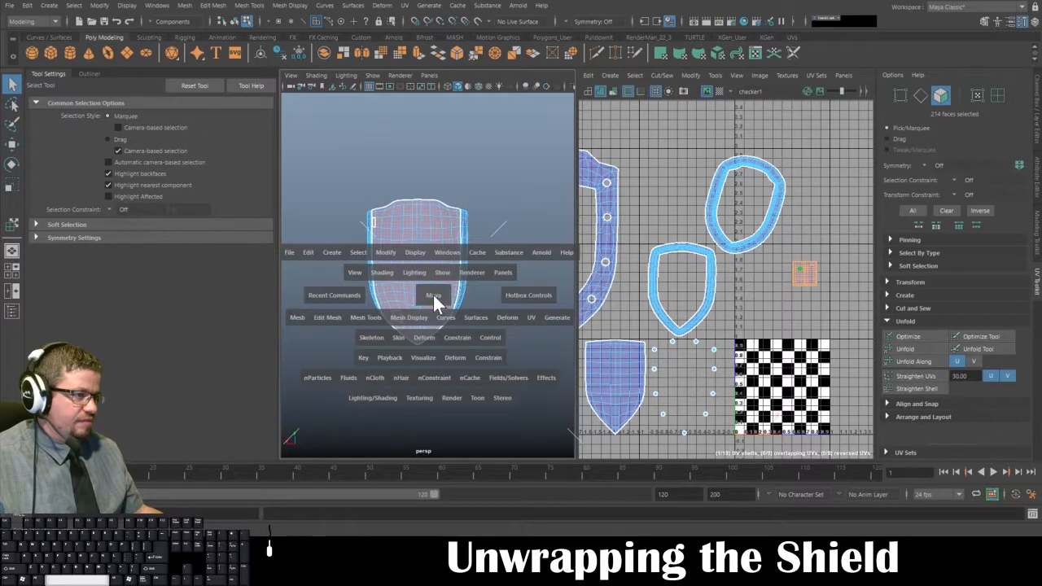
click(529, 317)
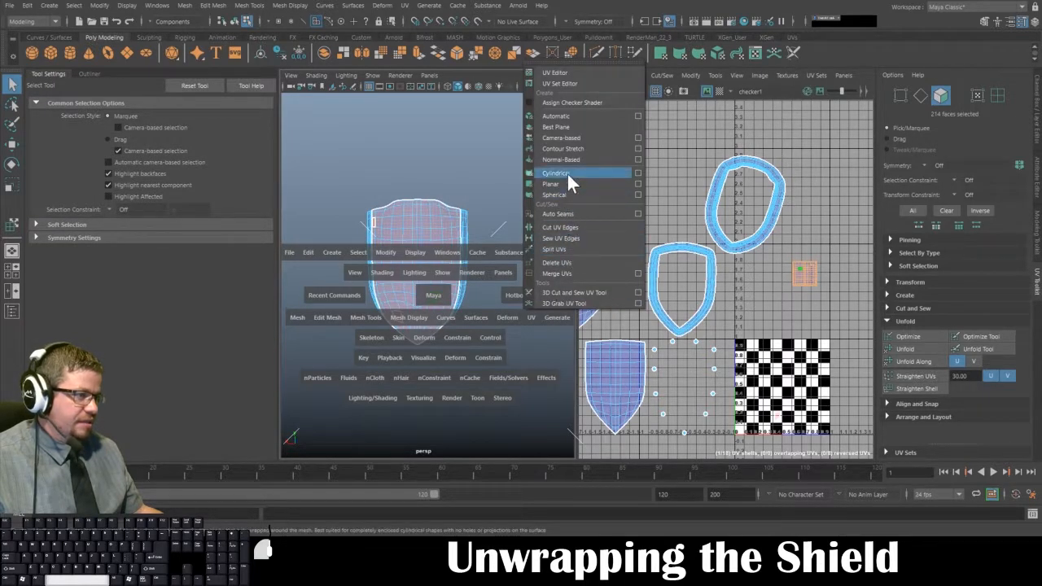
click(567, 137)
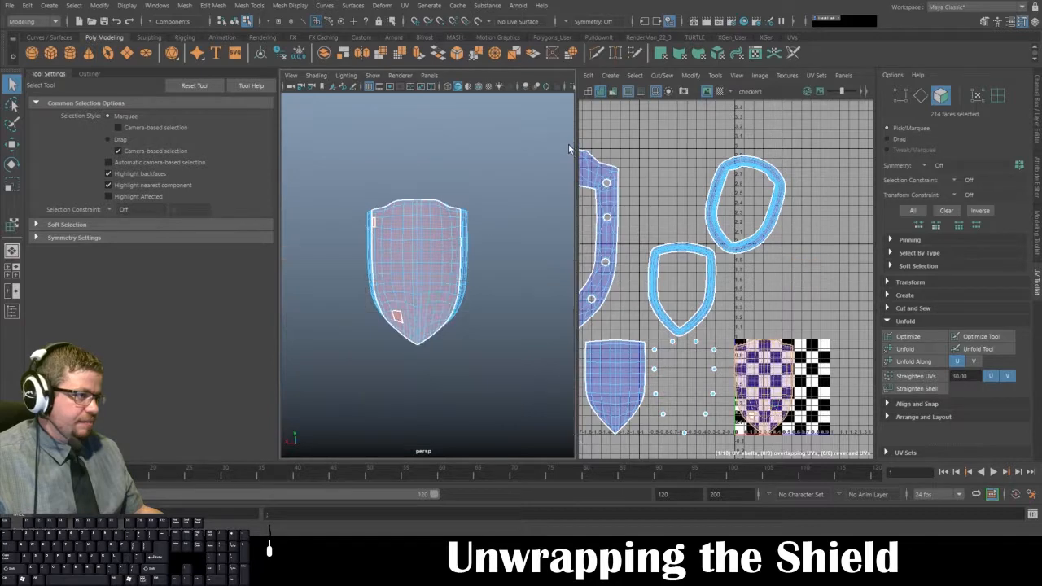
Unfold the newly projected back shell with Move UV Shell active and place it above the checker tile, clear of the rim shells.
click(715, 75)
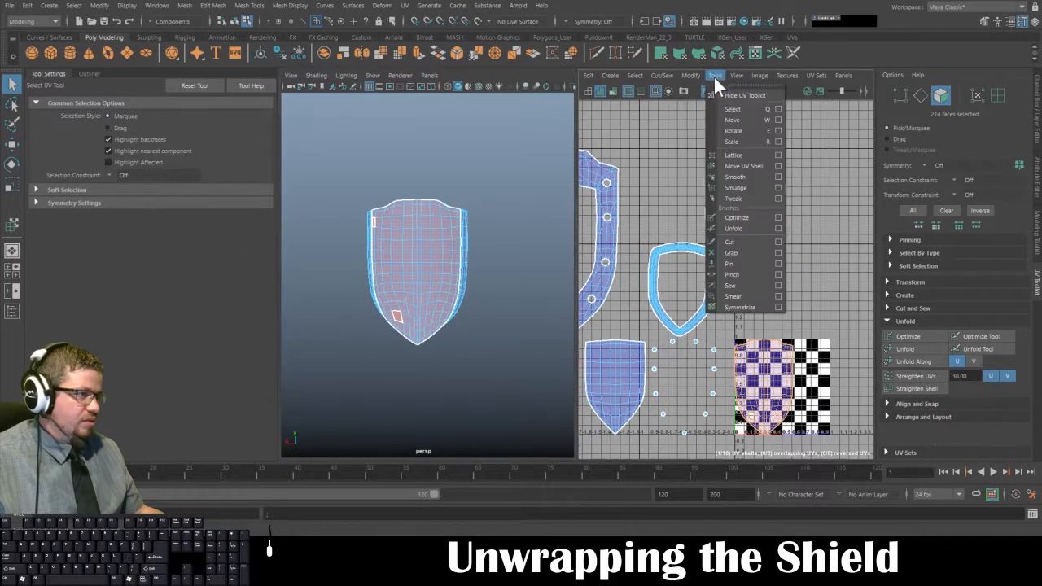
click(736, 165)
click(774, 389)
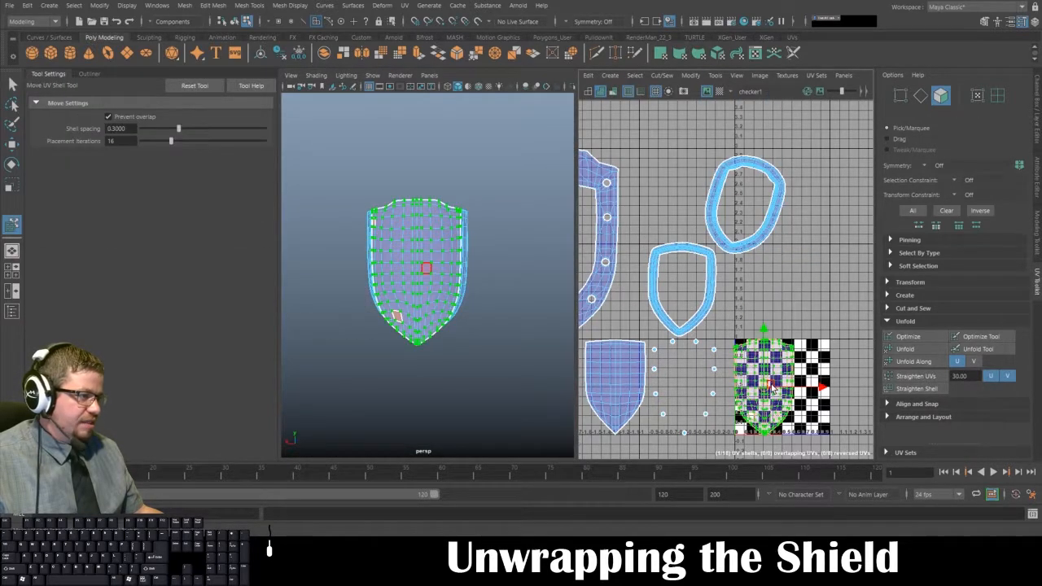
click(906, 348)
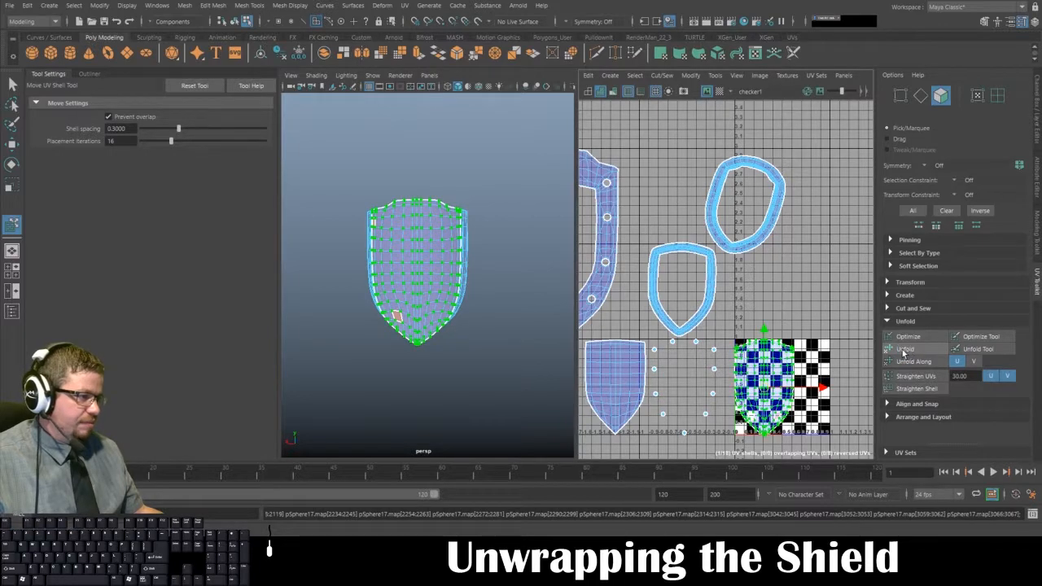
drag(769, 390, 813, 257)
Try moving the leftover quad face near the shield's lower tip inward, and undo the move.
mouse_move(488, 339)
alt+mouse_down()
mouse_move(519, 334)
mouse_move(486, 339)
alt+mouse_up()
alt+middle_drag(486, 339, 528, 321)
alt+right_drag(399, 350, 455, 386)
scroll(455, 386, up, 4)
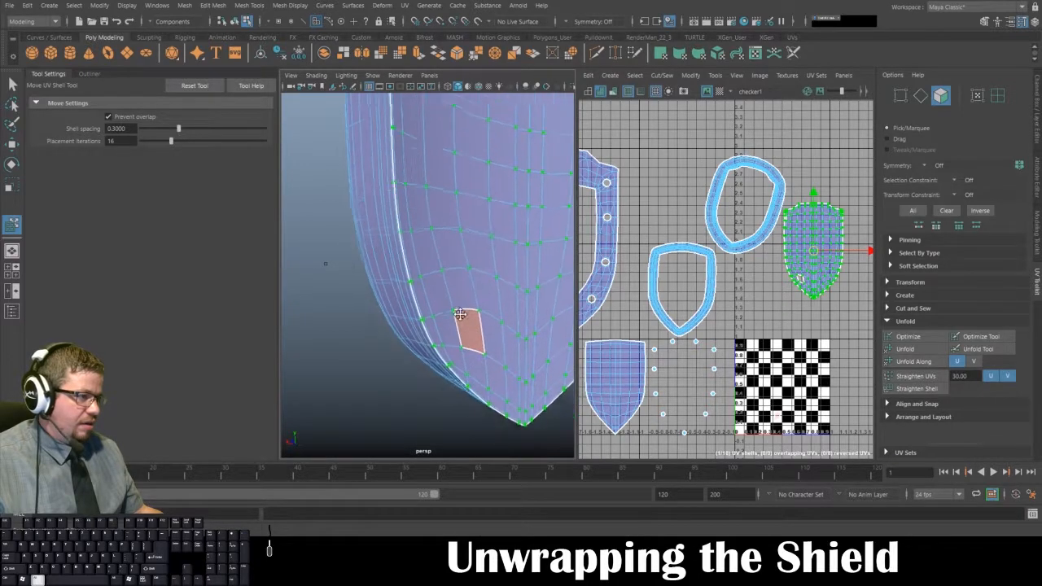
scroll(762, 248, up, 4)
alt+middle_drag(824, 345, 712, 147)
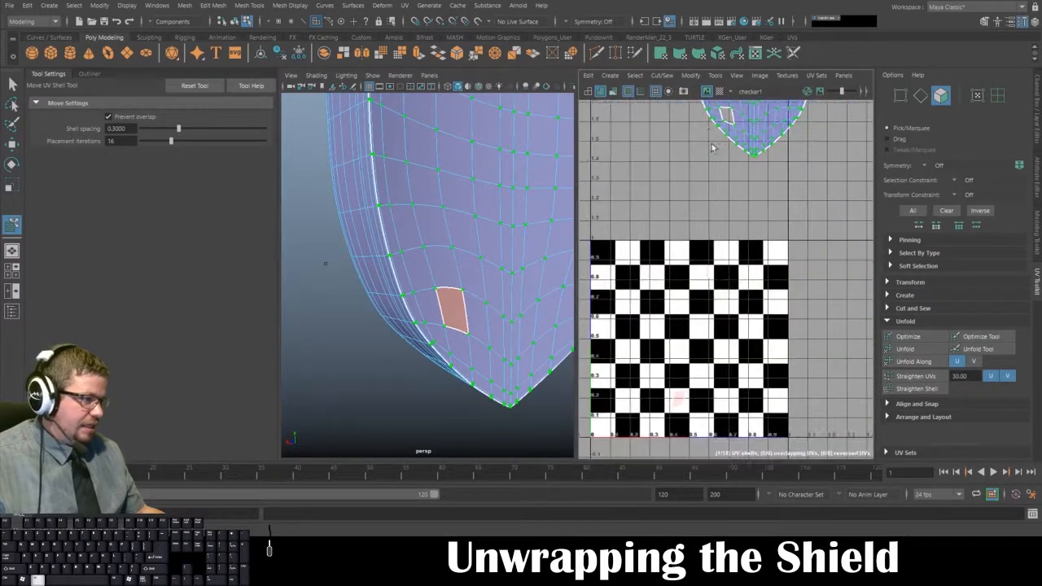
right_click(464, 295)
click(455, 304)
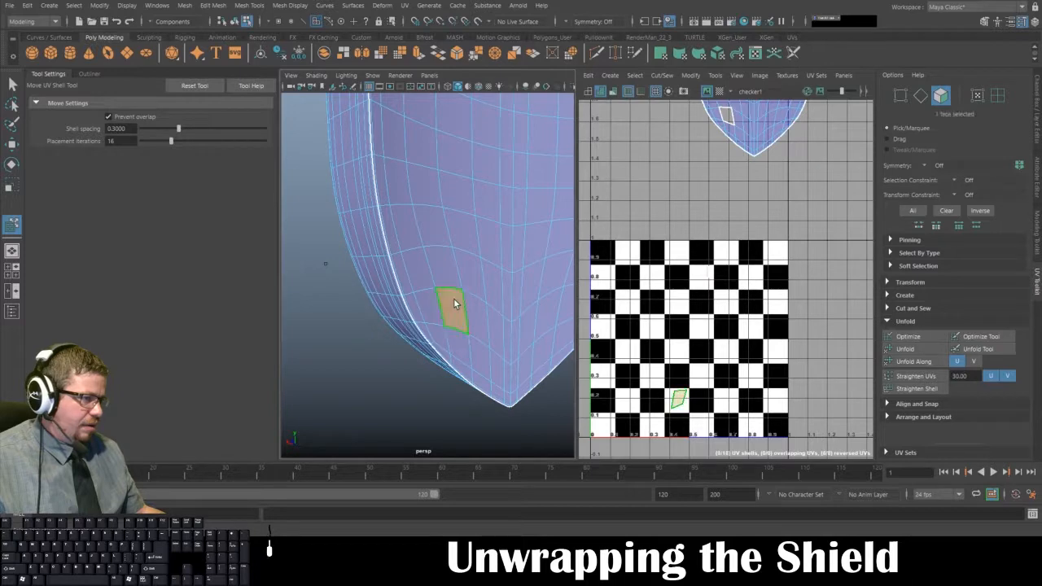
key(w)
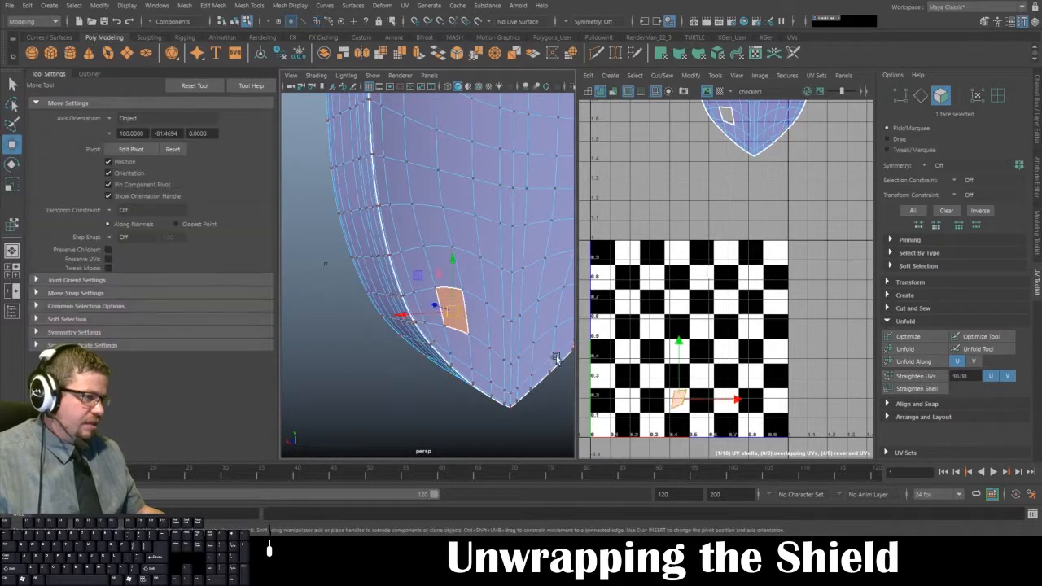
drag(430, 303, 454, 307)
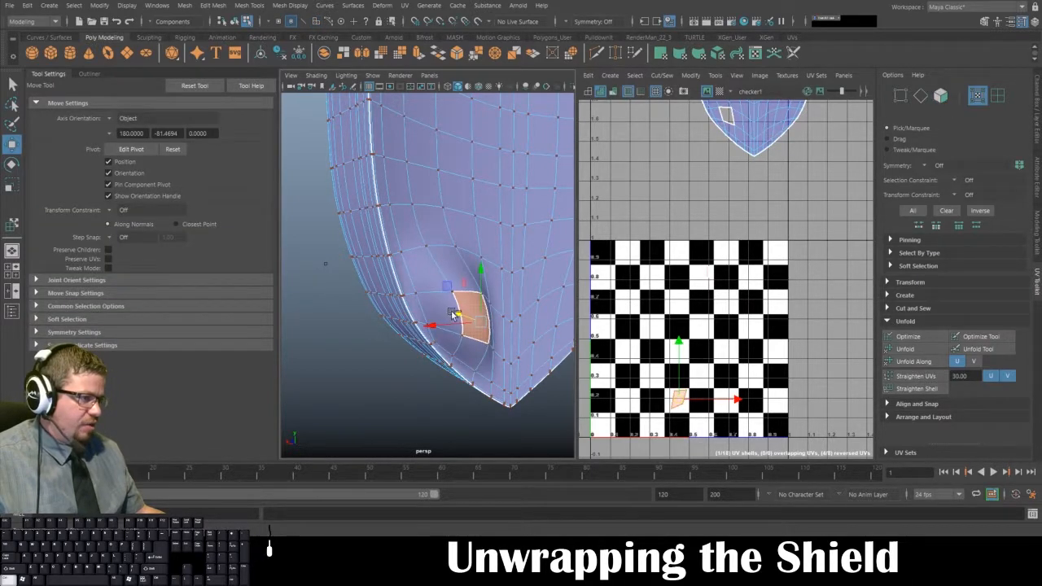
key(ctrl+z)
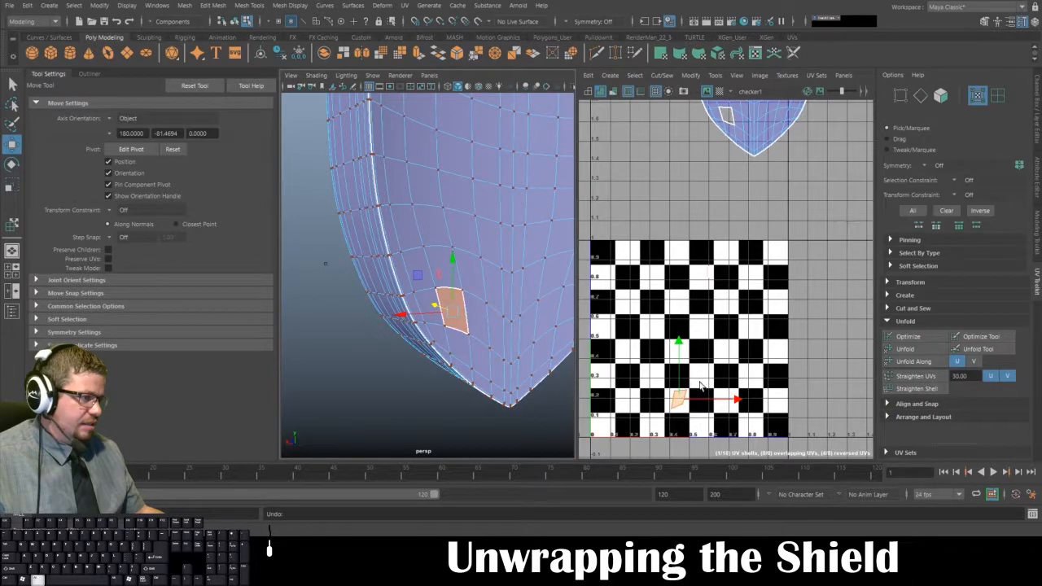
Select all UVs lying over the checker tile, which belong to the faces left out of the back shell.
alt+middle_drag(700, 386, 702, 319)
alt+right_drag(702, 319, 727, 306)
alt+middle_drag(726, 306, 735, 406)
alt+right_drag(734, 406, 691, 216)
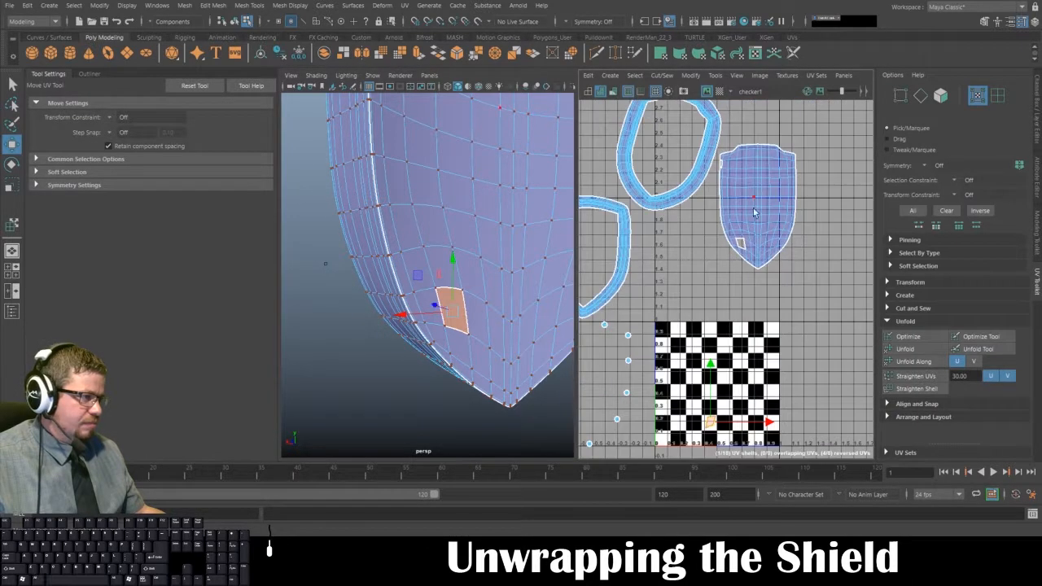
alt+middle_drag(723, 214, 784, 155)
drag(716, 259, 832, 404)
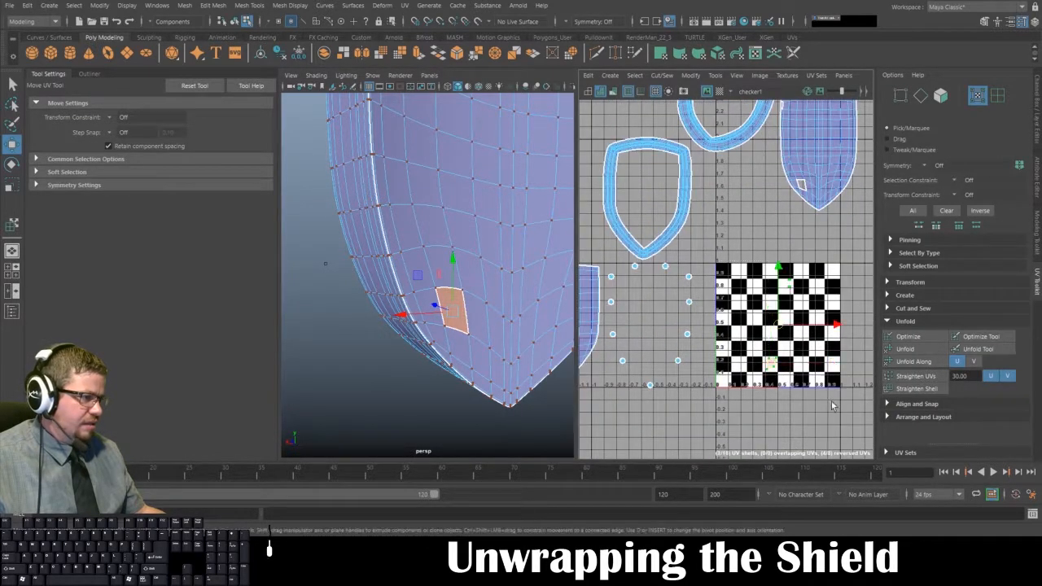
Examine the two gaps in the back shell and compare their edges with the leftover faces on the checker tile.
alt+middle_drag(755, 303, 714, 431)
alt+right_drag(650, 261, 784, 305)
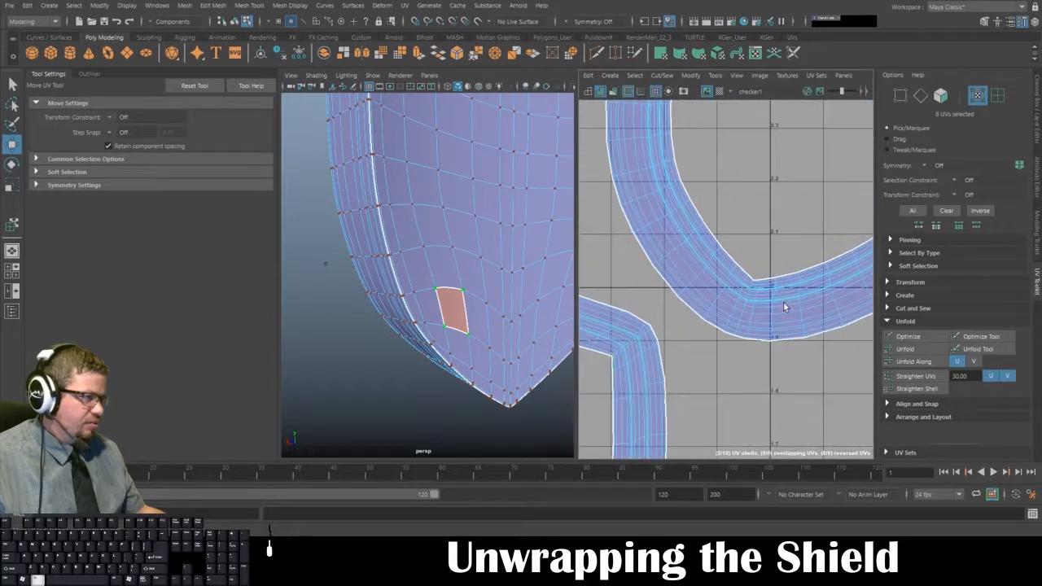
alt+middle_drag(785, 304, 637, 183)
key(1)
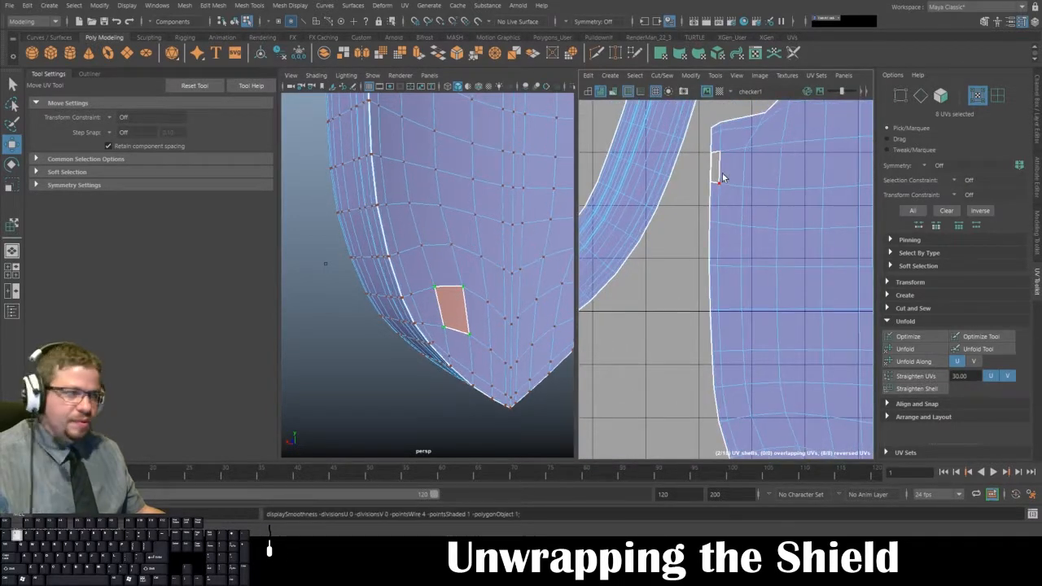
right_drag(748, 194, 749, 168)
alt+middle_drag(750, 305, 761, 175)
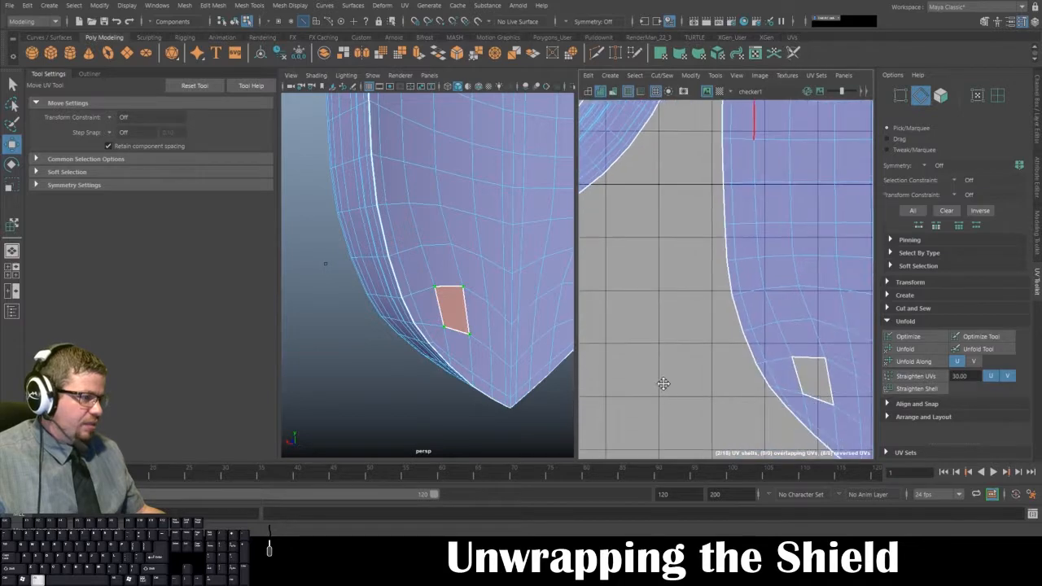
alt+middle_drag(775, 397, 720, 294)
alt+middle_drag(724, 334, 769, 191)
alt+middle_drag(737, 358, 796, 150)
alt+middle_drag(688, 403, 795, 219)
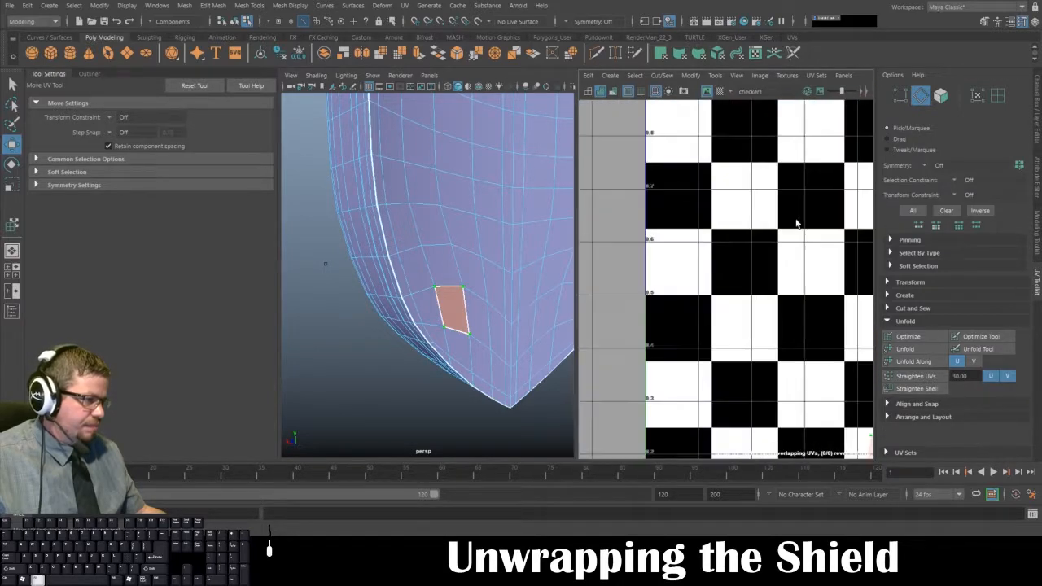
alt+middle_drag(771, 272, 766, 270)
key(f)
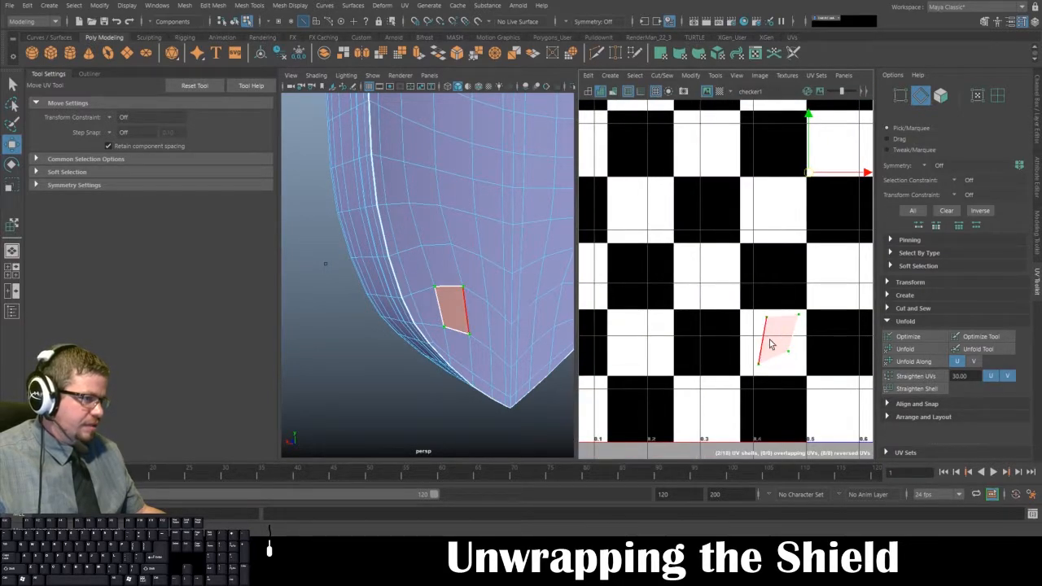
Select the two leftover back faces, near the upper corner and lower tip, and apply a camera-based UV projection facing the back.
alt+middle_drag(337, 222, 345, 416)
alt+middle_drag(421, 169, 409, 245)
right_drag(391, 173, 390, 204)
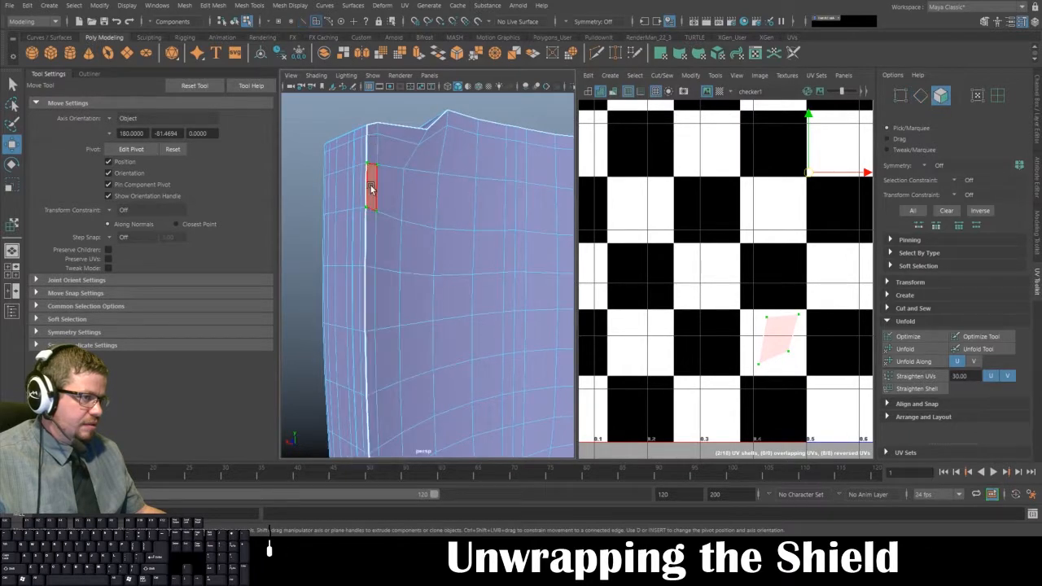
click(371, 189)
alt+middle_drag(431, 254, 416, 98)
shift+click(442, 374)
alt+right_drag(705, 342, 650, 234)
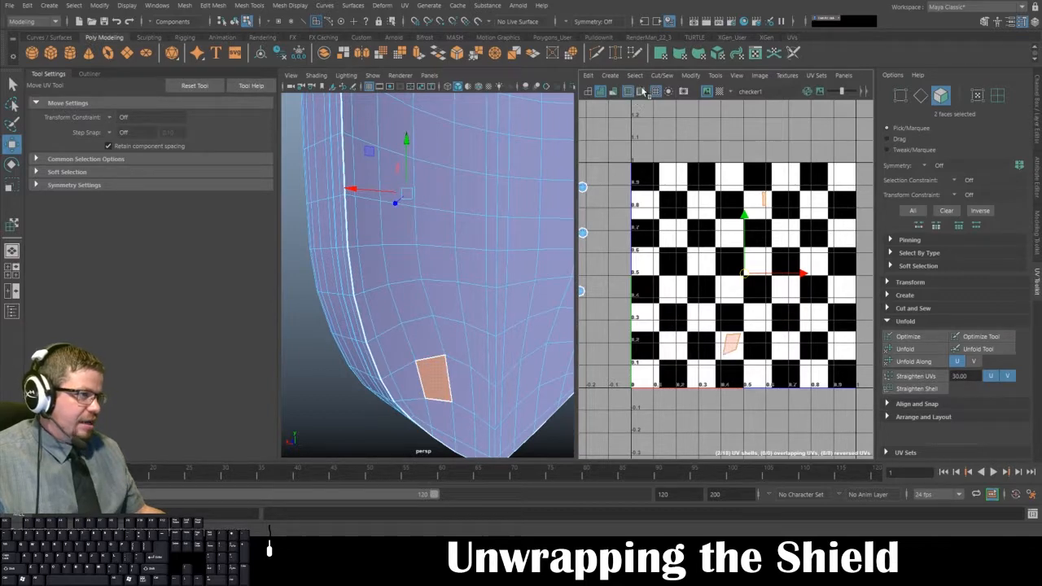
key(f)
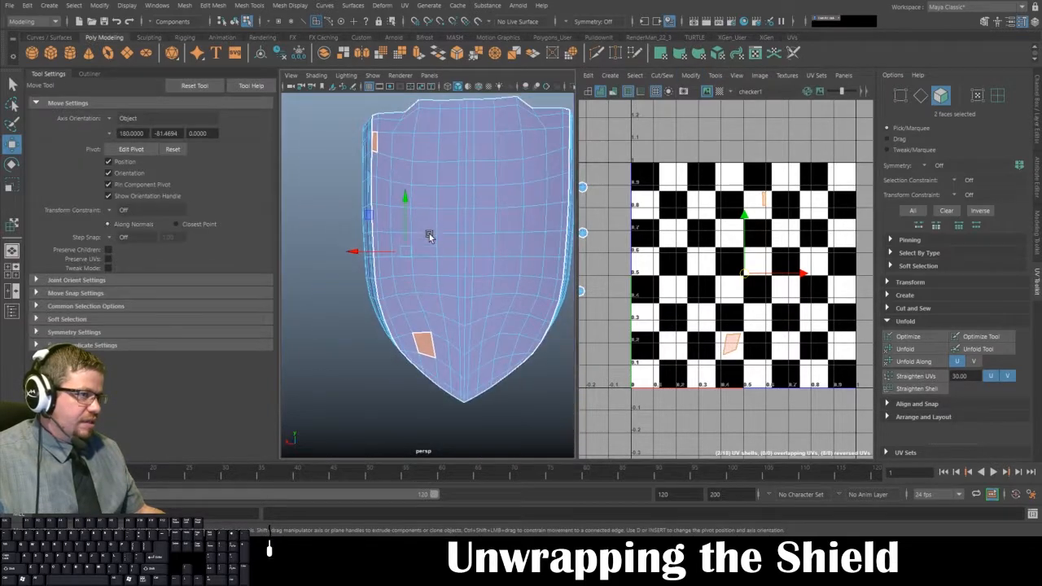
key(space)
click(528, 265)
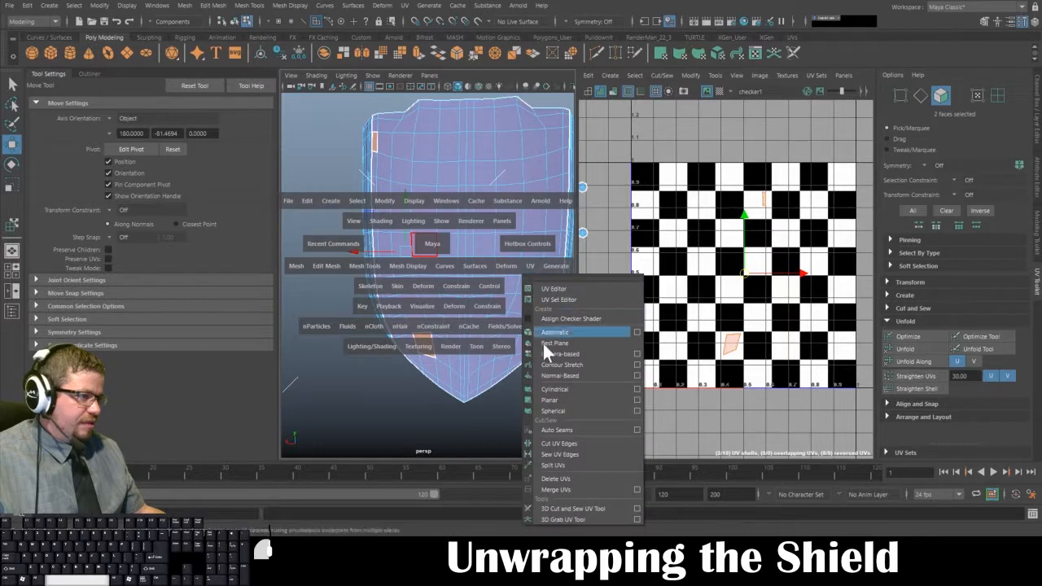
click(554, 363)
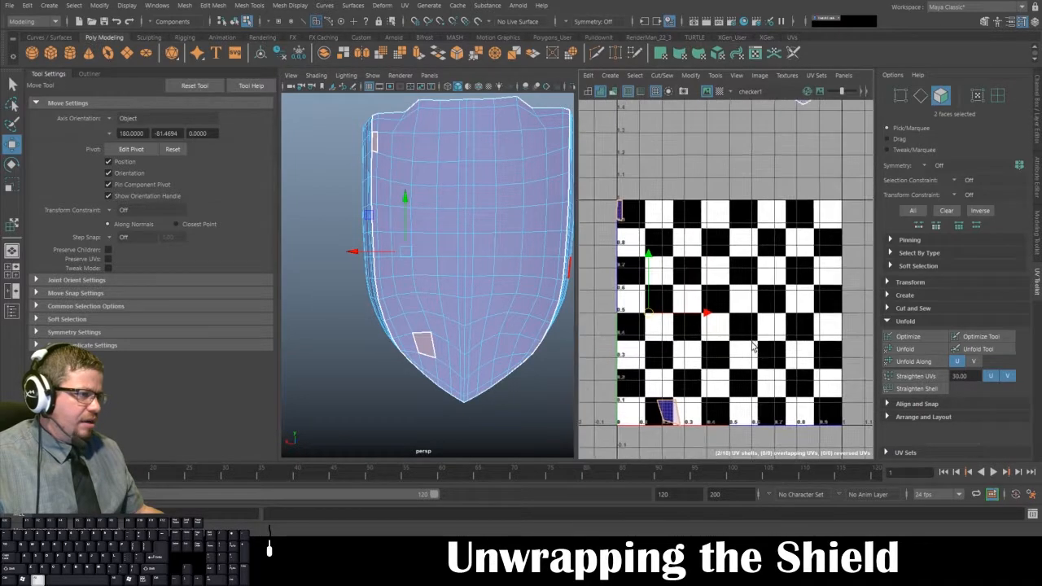
Move the shield back's UV shell down beside the checker tile with the Move UV Shell tool.
scroll(743, 350, down, 5)
right_click(759, 202)
right_drag(759, 202, 755, 216)
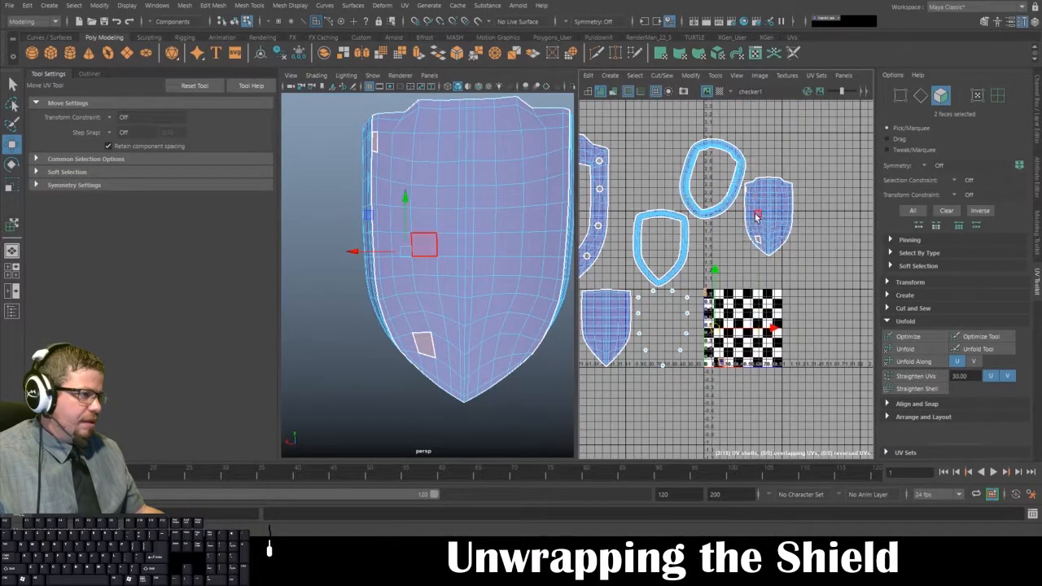
alt+middle_drag(739, 278, 717, 241)
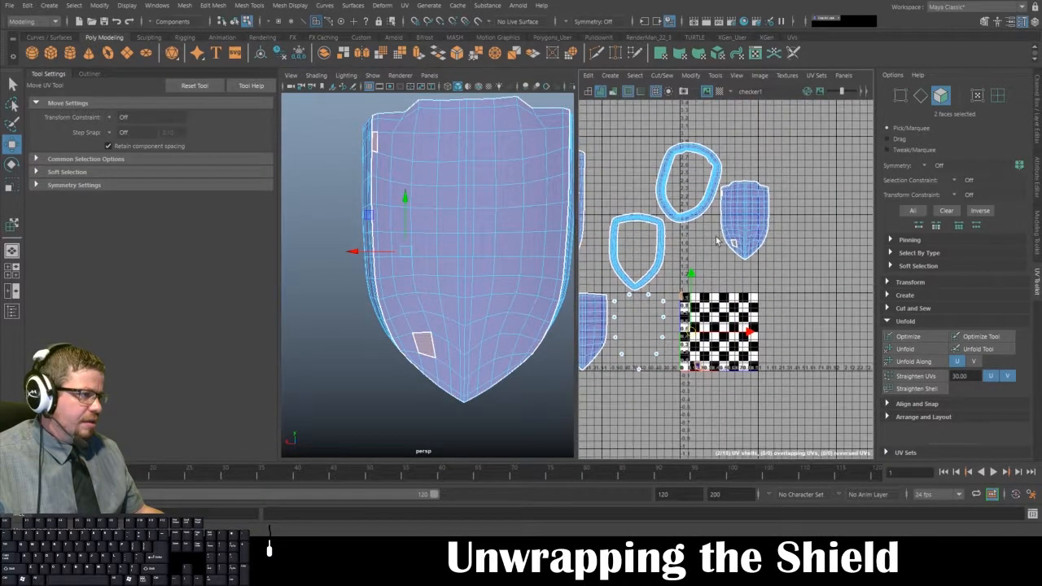
click(715, 75)
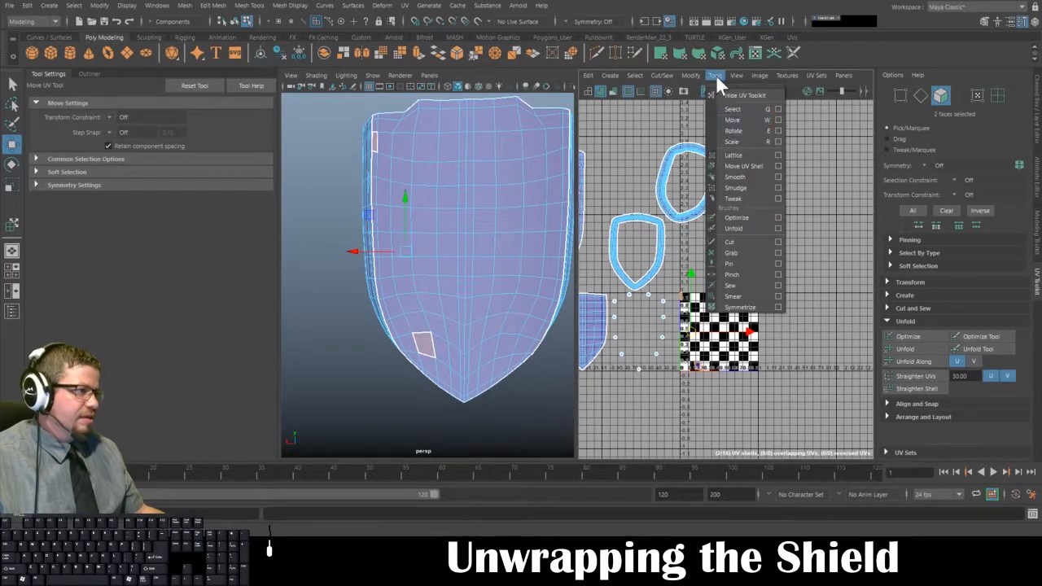
click(739, 165)
click(748, 221)
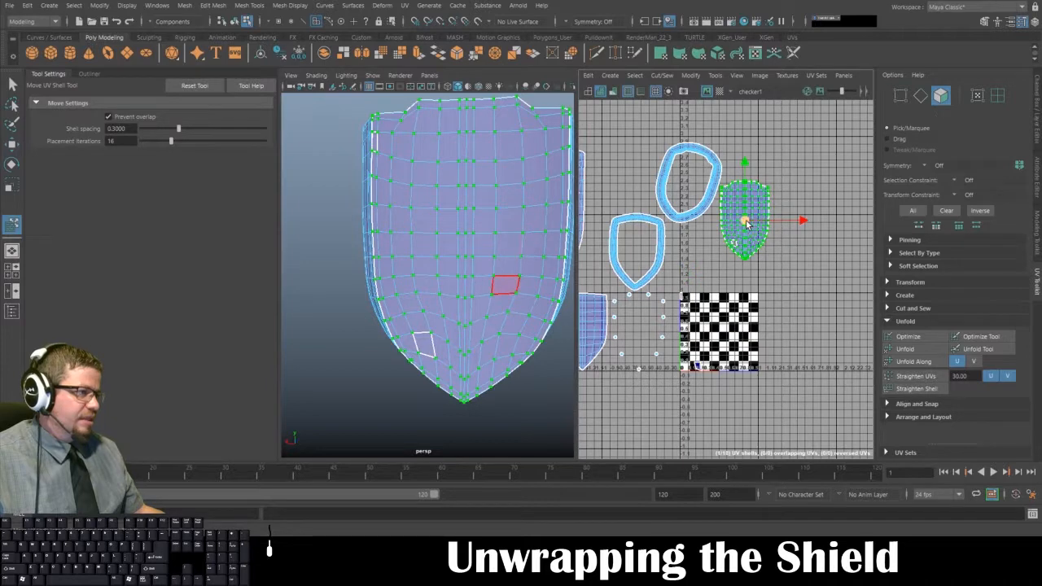
drag(747, 222, 775, 336)
Select the back shell's faces together with the two leftover faces and project them all with one camera-based UV projection.
right_drag(754, 275, 751, 290)
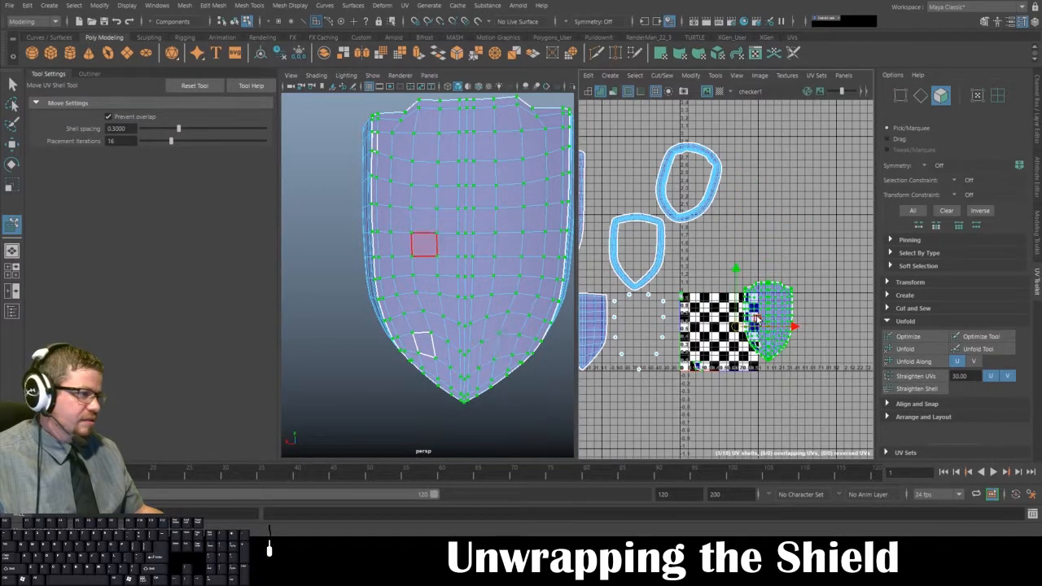
click(14, 88)
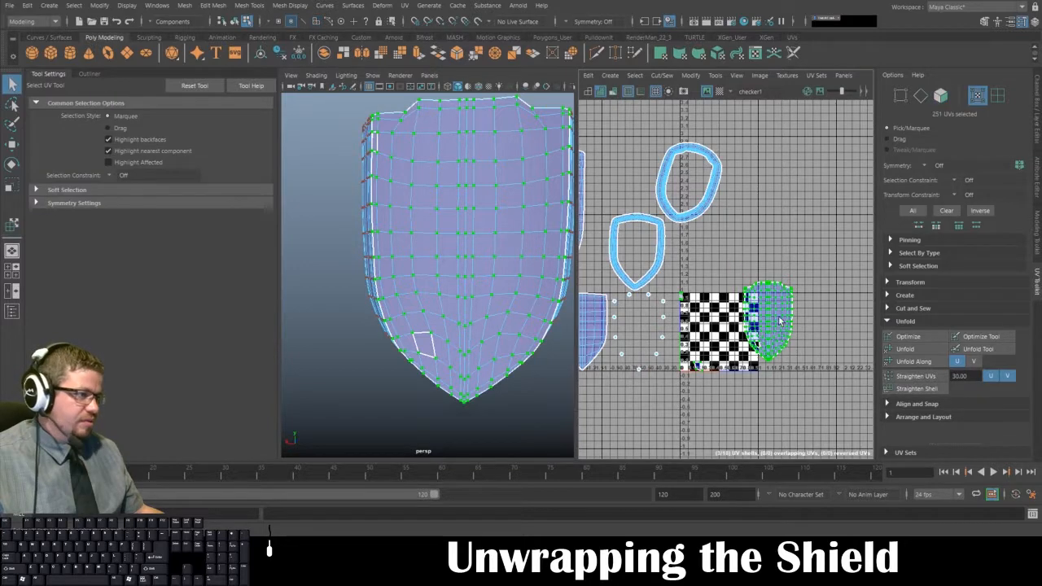
right_drag(782, 322, 706, 310)
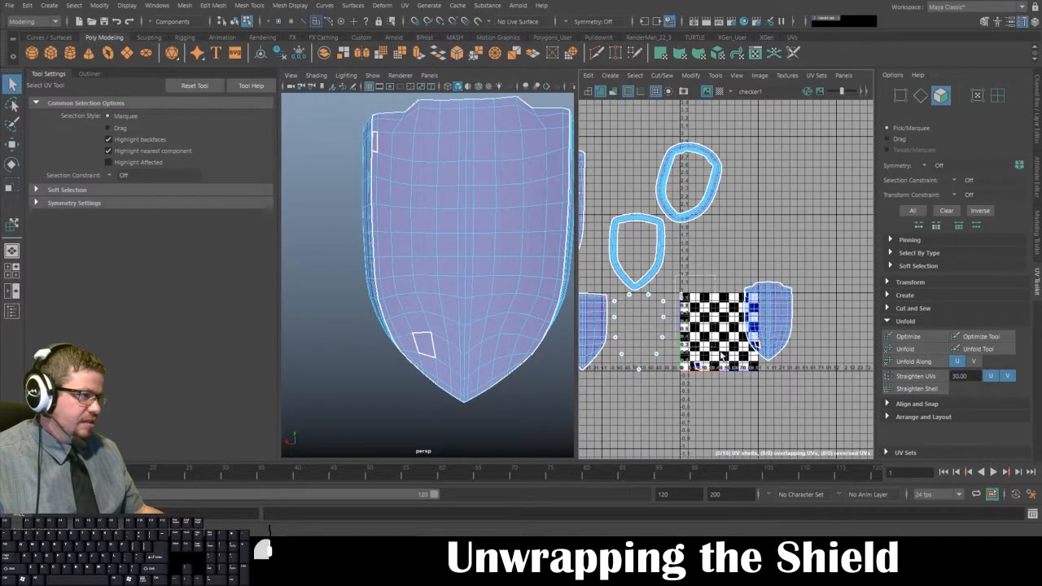
drag(717, 276, 852, 431)
key(space)
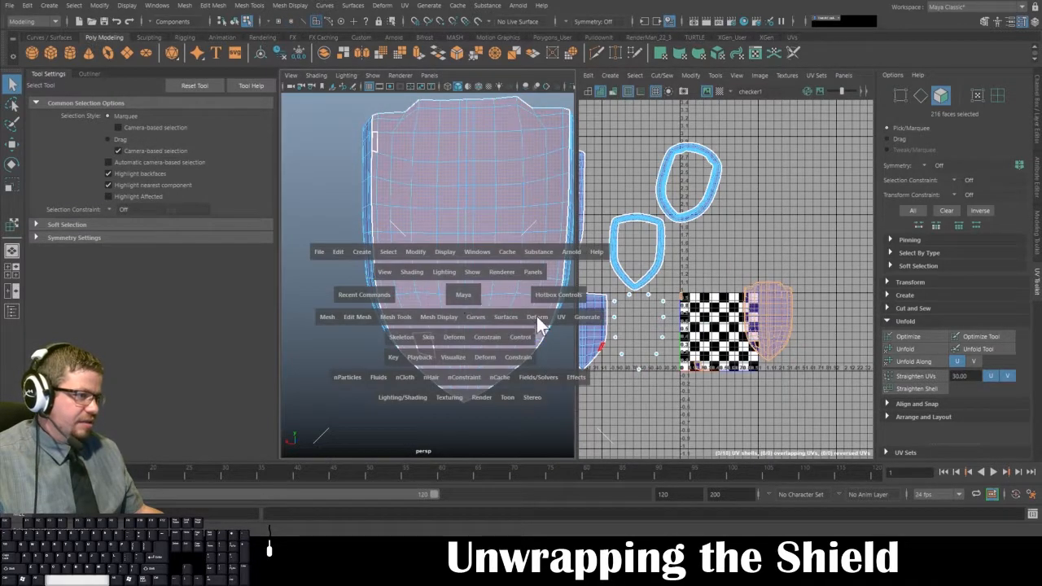
click(561, 317)
click(592, 137)
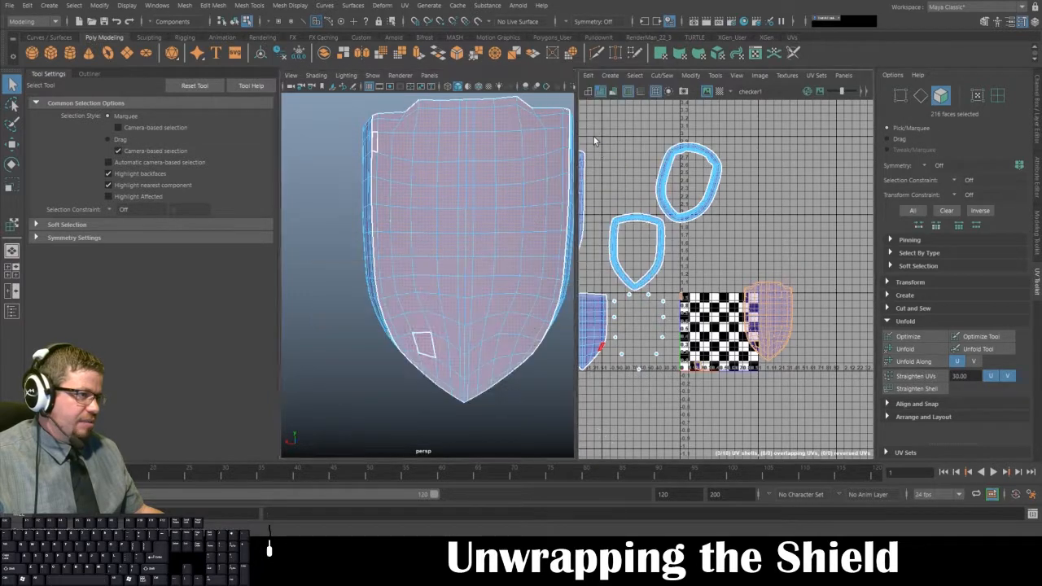
scroll(488, 293, down, 3)
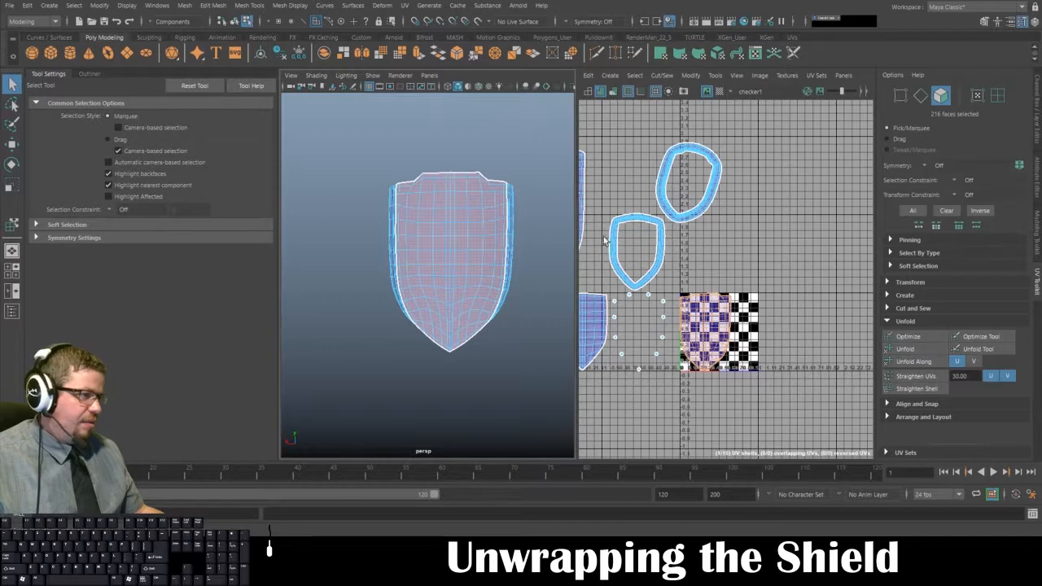
Select the combined back shell with Move UV Shell, unfold it and move it up beside the rim shells.
click(690, 75)
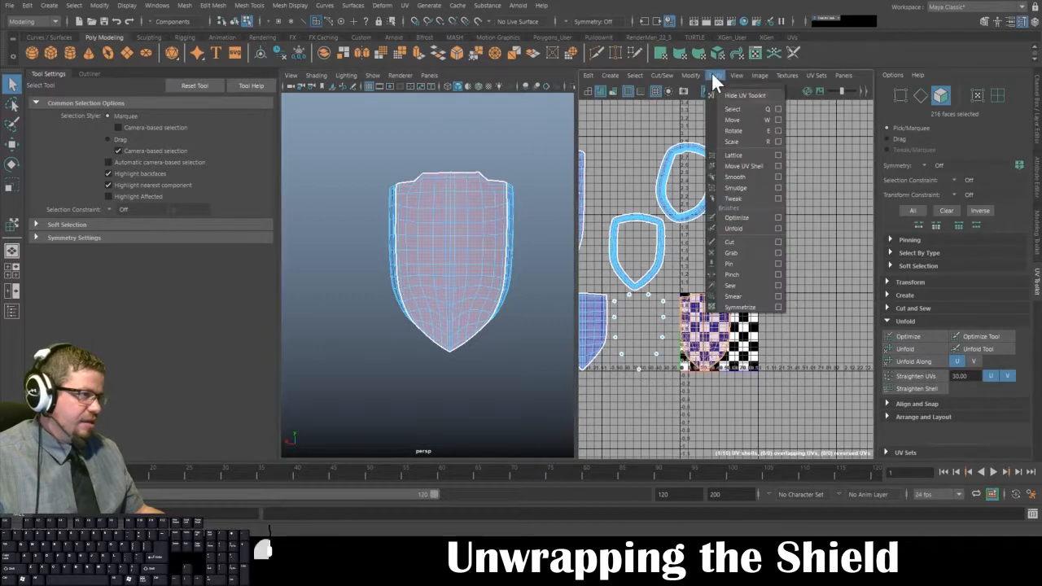
click(734, 166)
click(710, 336)
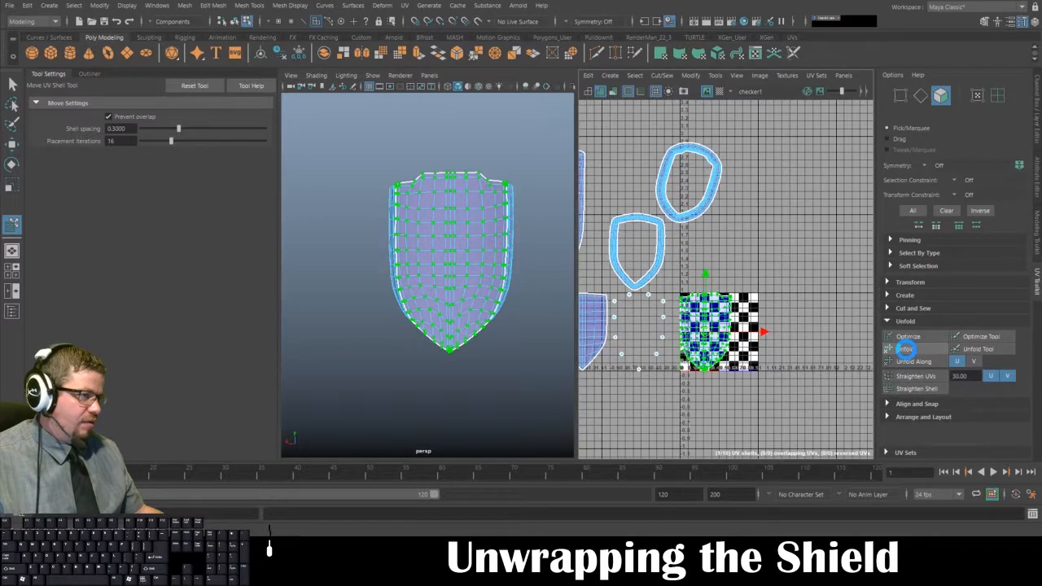
click(906, 349)
drag(707, 337, 630, 151)
Maximize the perspective view with textured shading, switch to object mode and inspect the checker pattern from several angles.
alt+right_drag(728, 348, 688, 303)
alt+drag(487, 294, 602, 303)
key(space)
key(6)
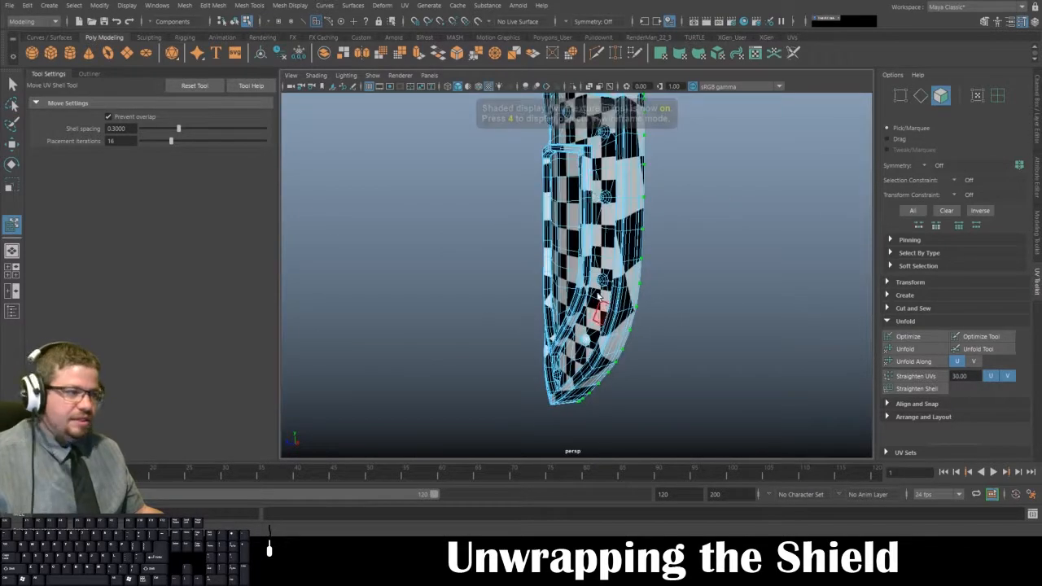
right_drag(594, 194, 640, 177)
click(703, 348)
alt+drag(704, 347, 562, 249)
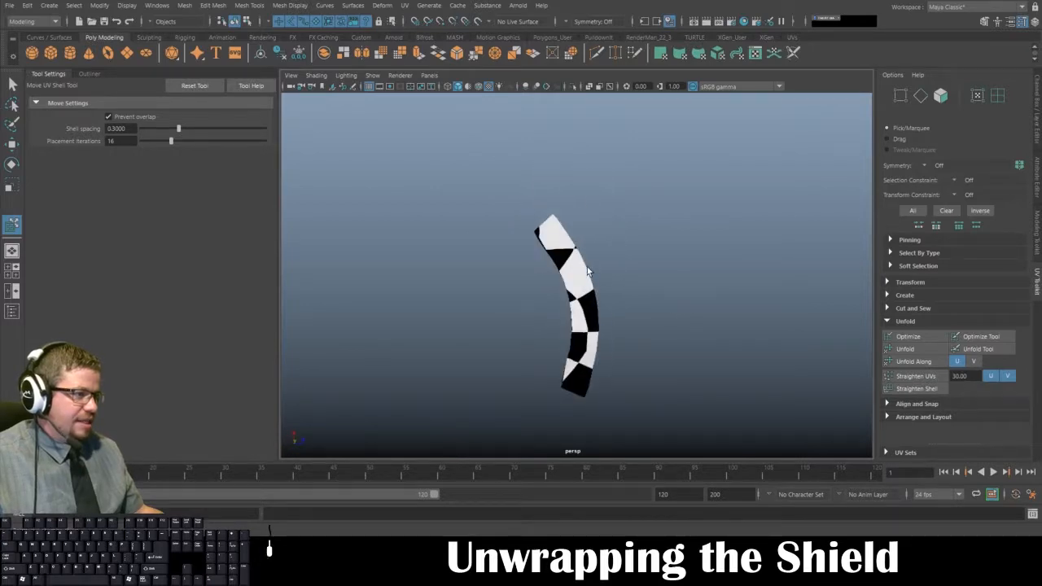
Select the shield and move its outer edge's ring-shaped UV shell down beside the small panel shell with Move UV Shell.
click(556, 253)
alt+drag(575, 311, 526, 267)
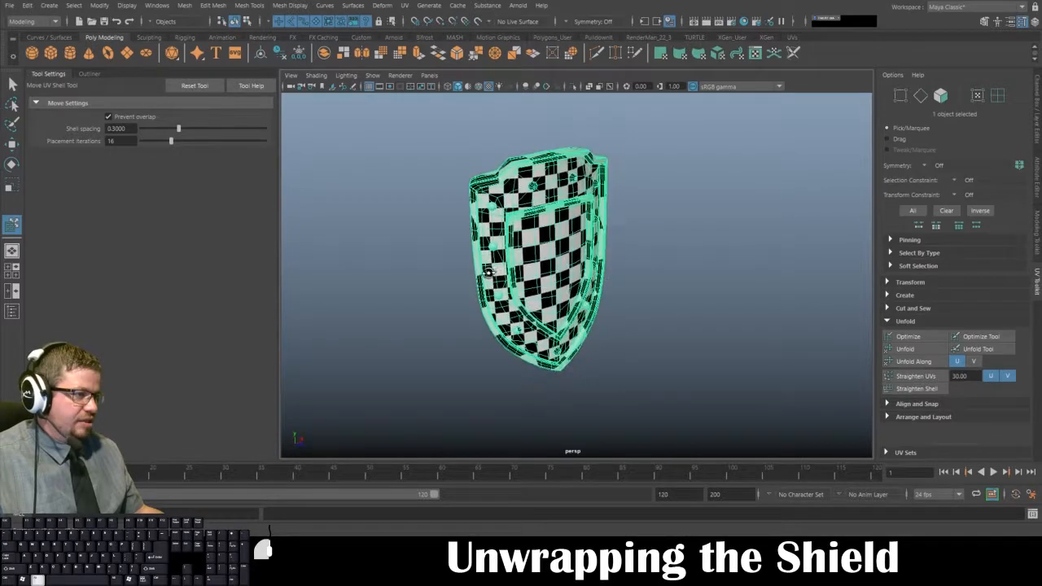
key(space)
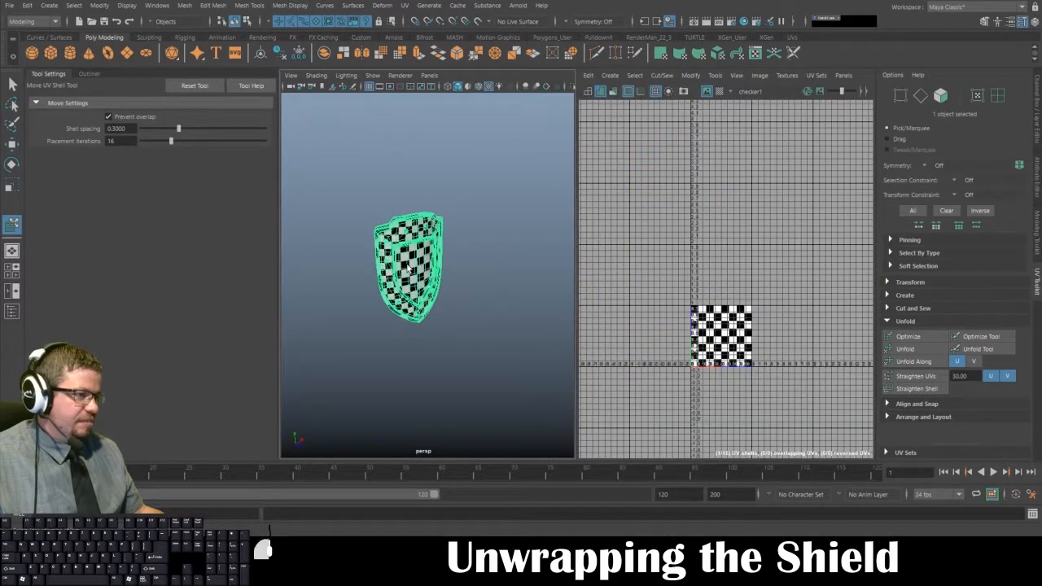
alt+middle_drag(674, 254, 753, 265)
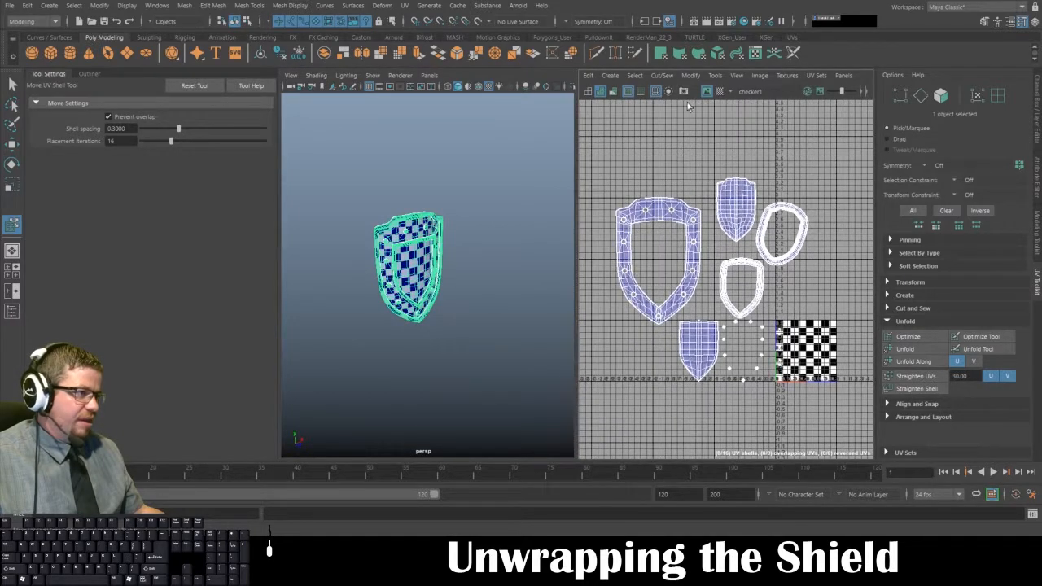
click(715, 76)
click(736, 167)
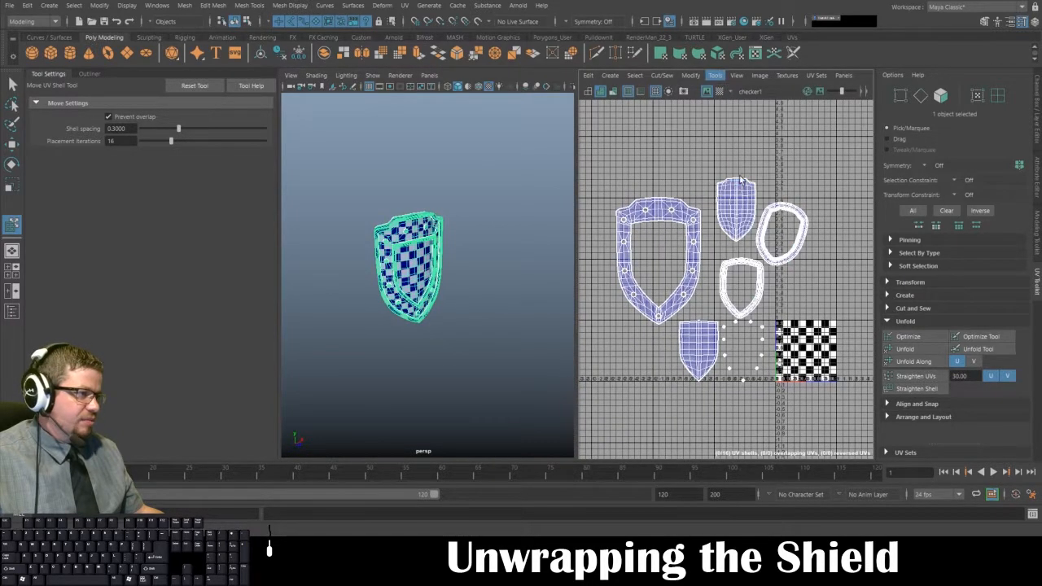
click(760, 250)
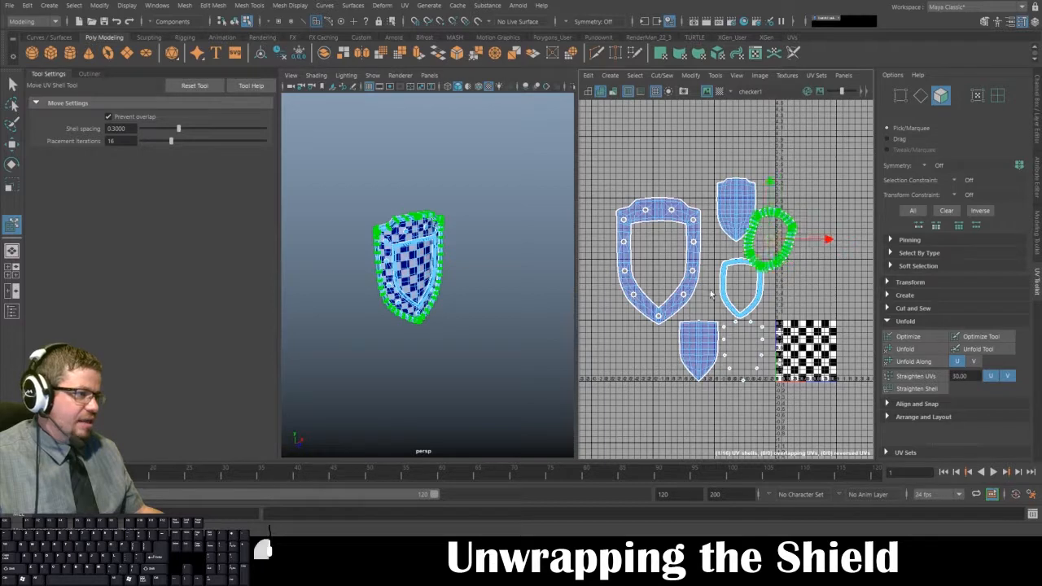
drag(784, 244, 626, 376)
Scale the outer edge's UV shell up uniformly and check the checker size along the shield's side.
scroll(433, 300, up, 5)
key(f)
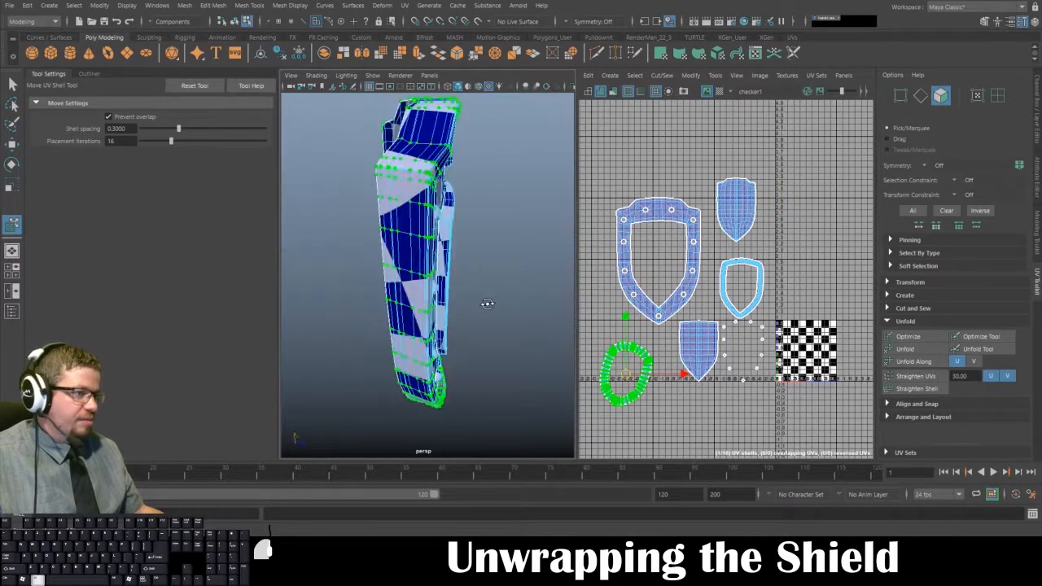
key(r)
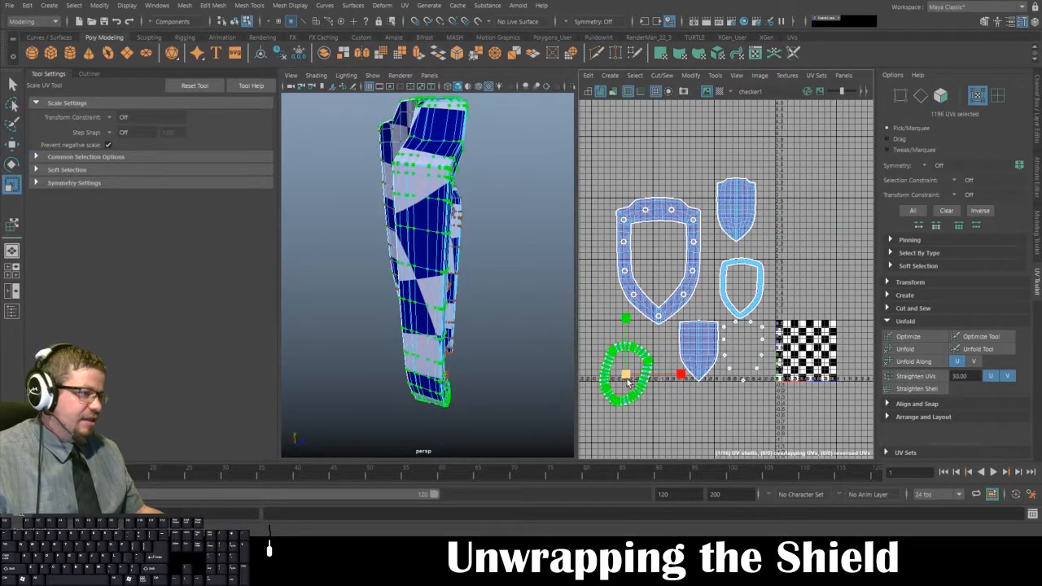
drag(628, 380, 758, 443)
alt+drag(543, 280, 548, 347)
alt+drag(460, 307, 489, 327)
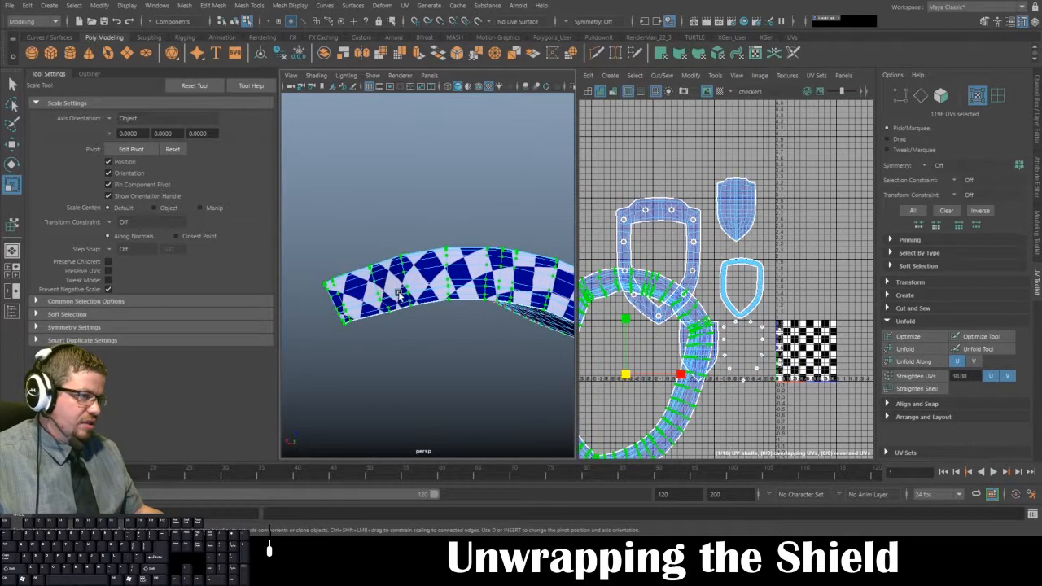
Move the enlarged ring-shaped UV shell away from the shells it overlaps.
scroll(674, 346, down, 2)
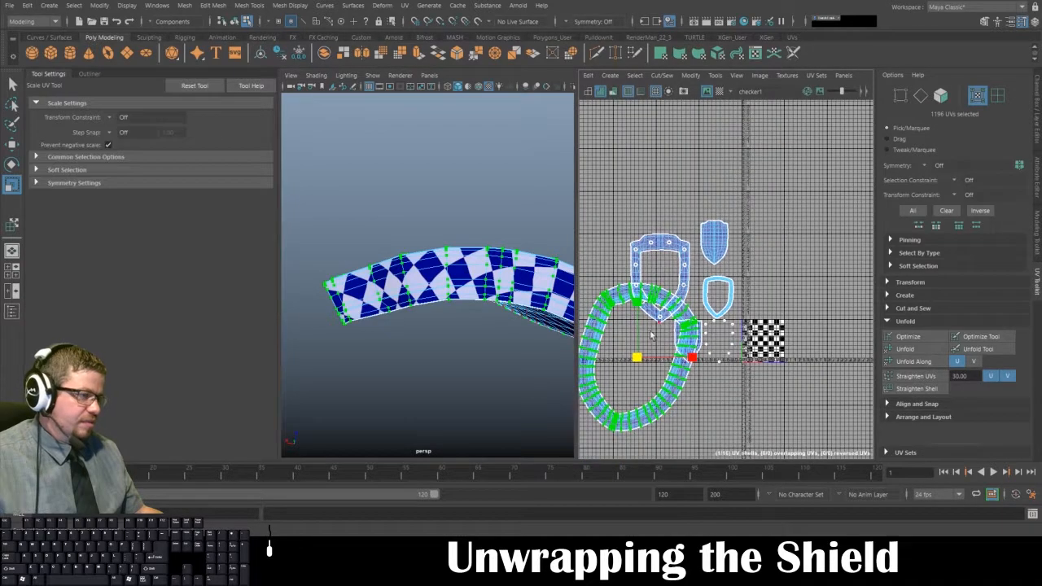
key(w)
drag(638, 359, 601, 390)
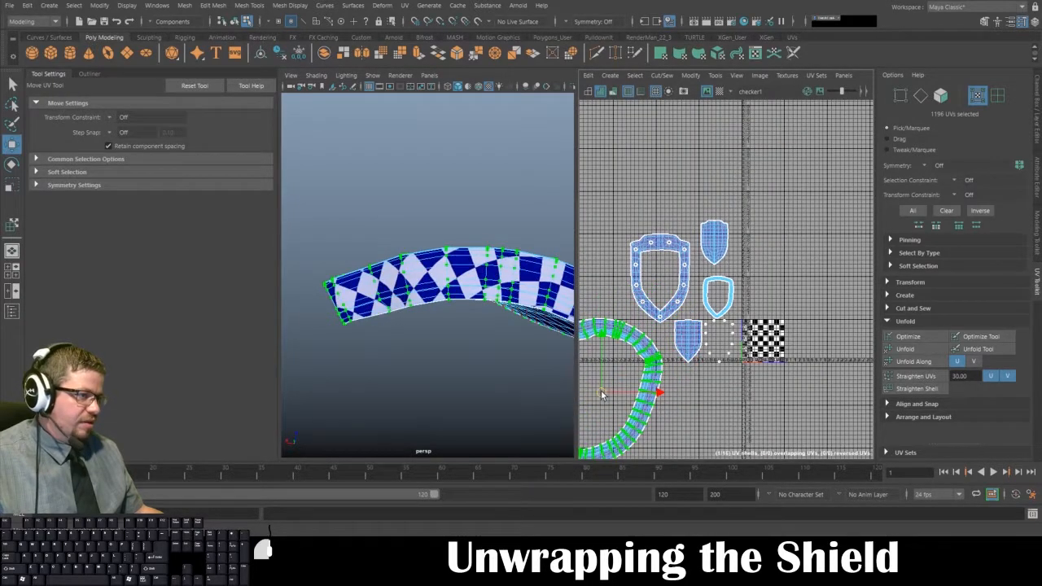
Examine the enlarged ring-shaped UV shell up close for distortion along its bends and edges.
alt+middle_drag(694, 319, 739, 266)
scroll(639, 342, up, 2)
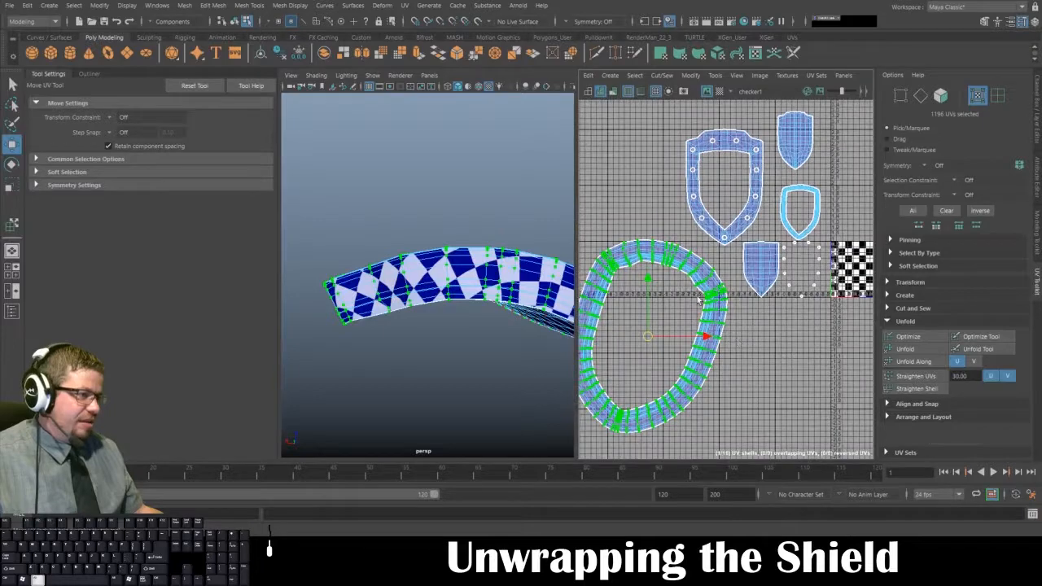
scroll(650, 283, up, 3)
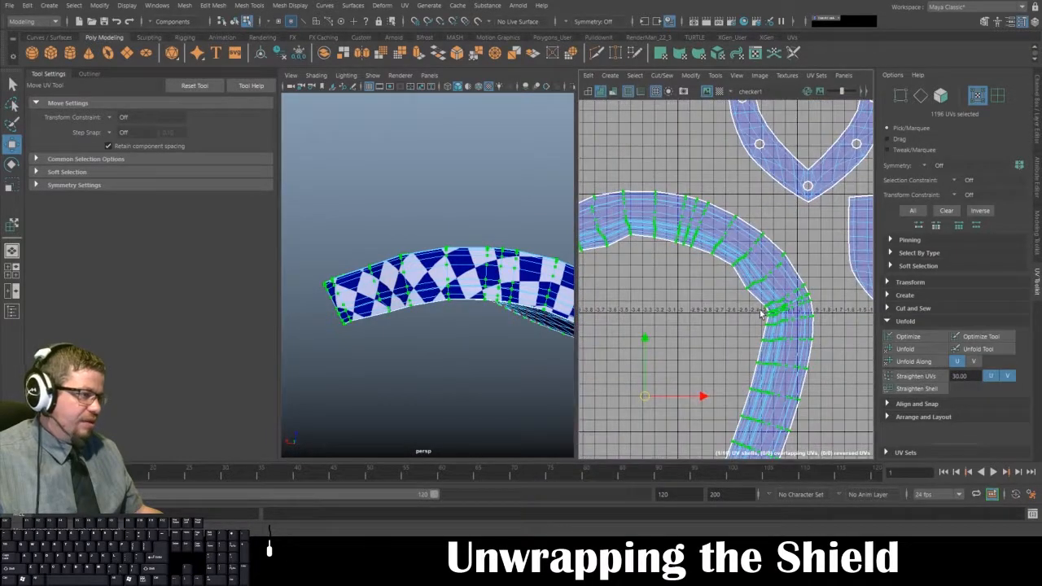
alt+middle_drag(643, 230, 736, 112)
alt+right_drag(746, 245, 713, 262)
key(space)
alt+right_drag(694, 314, 561, 153)
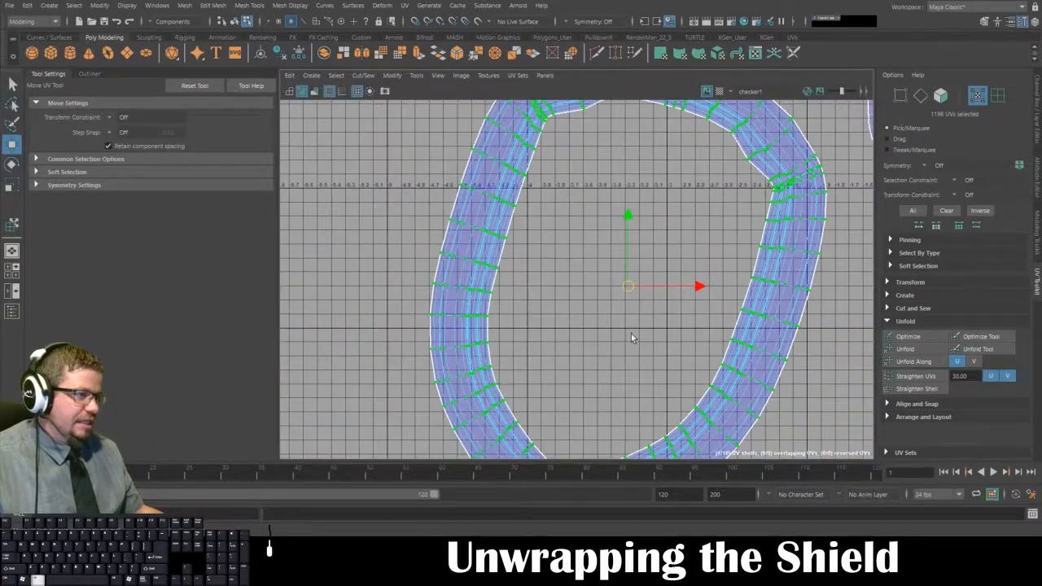
alt+right_drag(631, 334, 518, 211)
scroll(505, 195, down, 3)
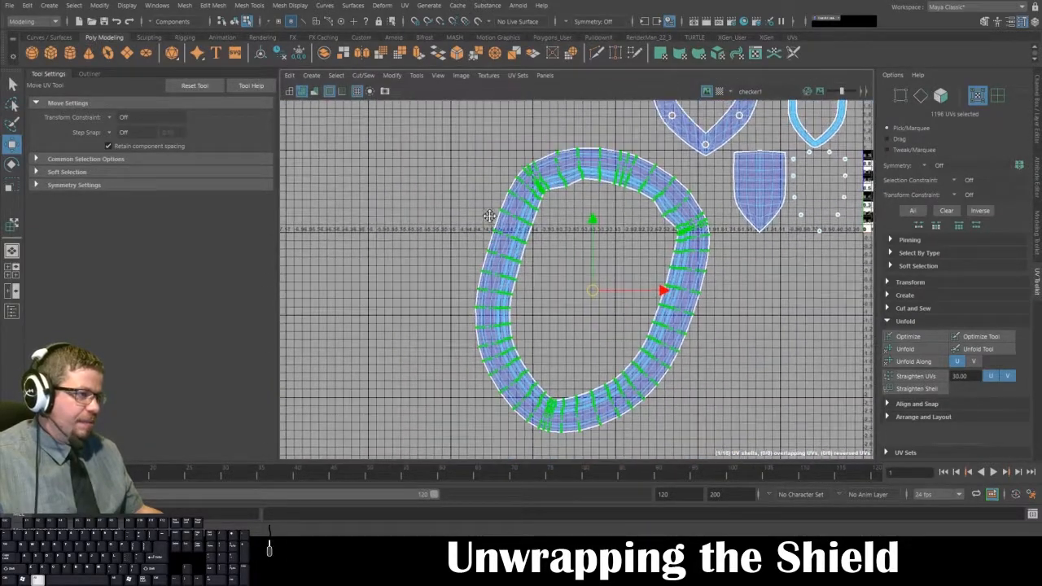
key(space)
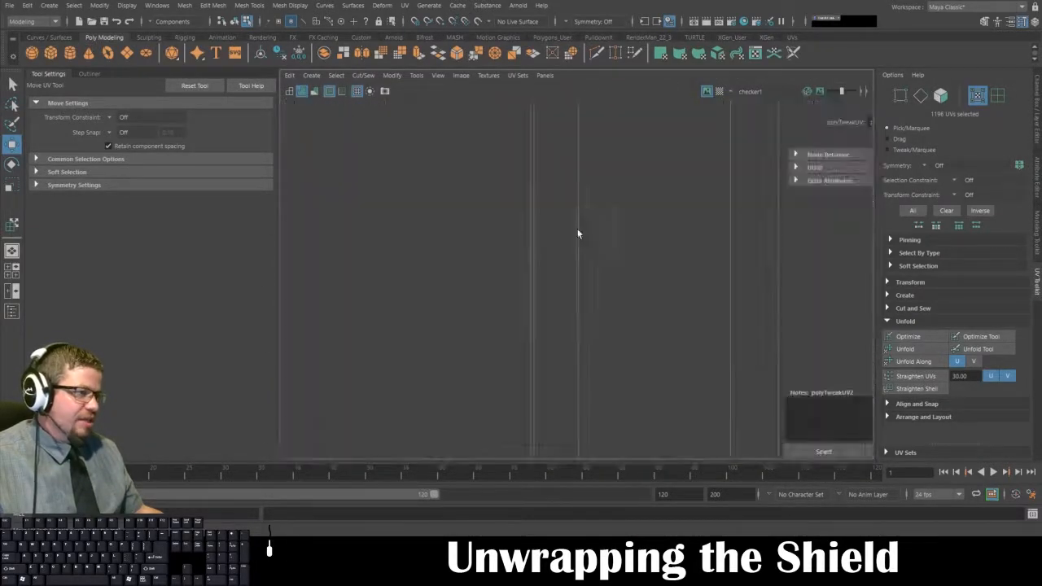
Return to object mode, deselect the shield and inspect how evenly the checker pattern covers its front.
alt+drag(428, 289, 570, 215)
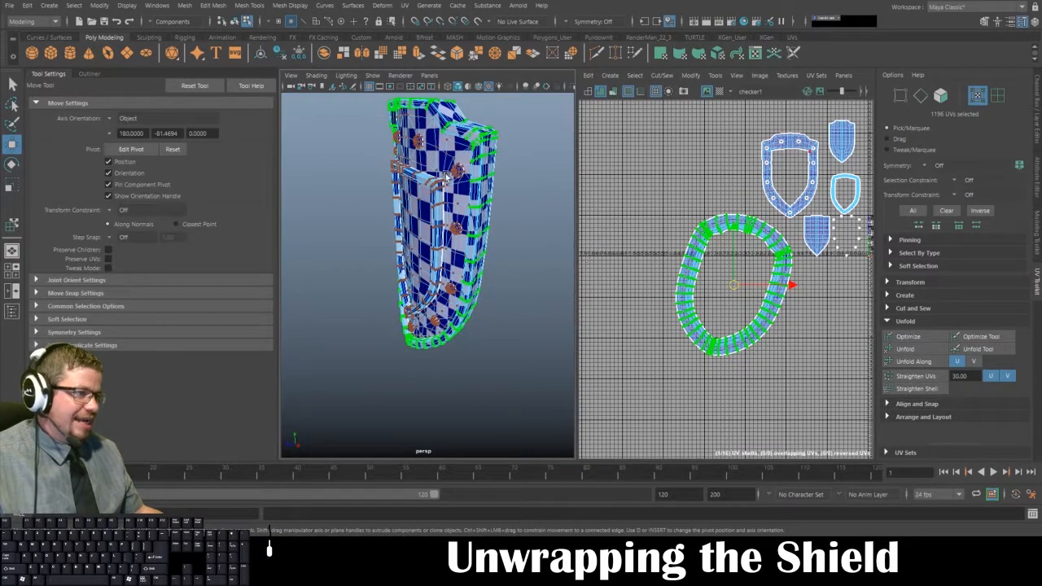
right_drag(473, 134, 531, 107)
click(544, 213)
alt+drag(508, 216, 405, 220)
alt+right_drag(404, 218, 388, 194)
alt+drag(389, 194, 398, 186)
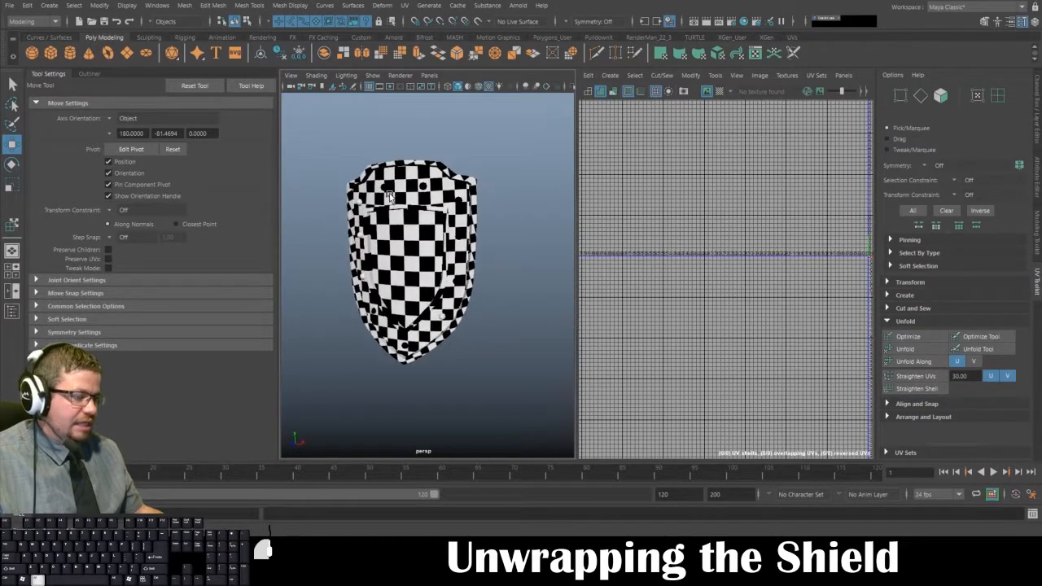
alt+middle_drag(398, 186, 411, 198)
alt+right_drag(411, 198, 431, 244)
alt+drag(431, 245, 389, 254)
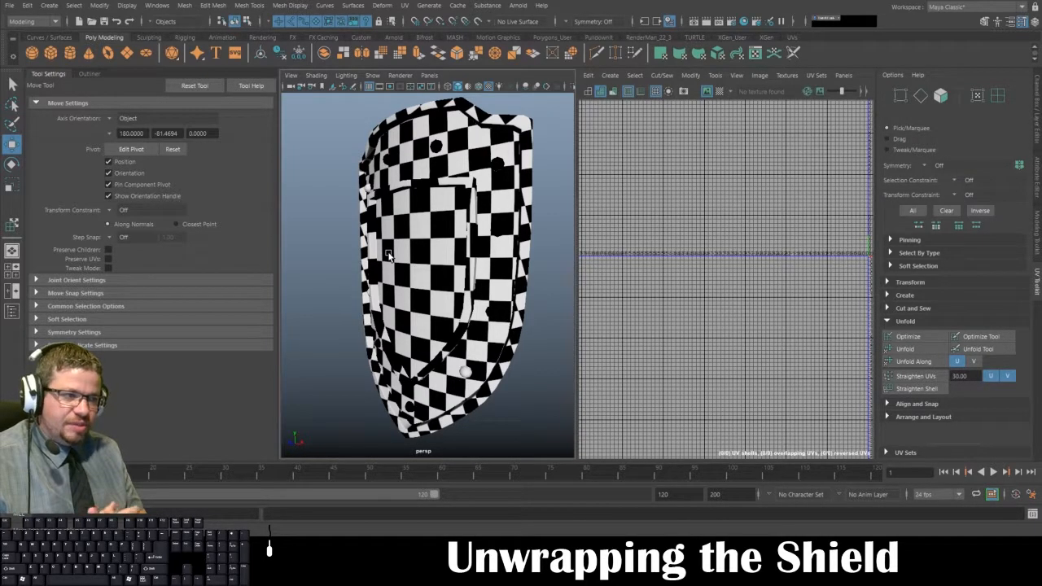
Reselect the shield and compare the checker pattern on its sides and front with the UV shell layout.
click(389, 254)
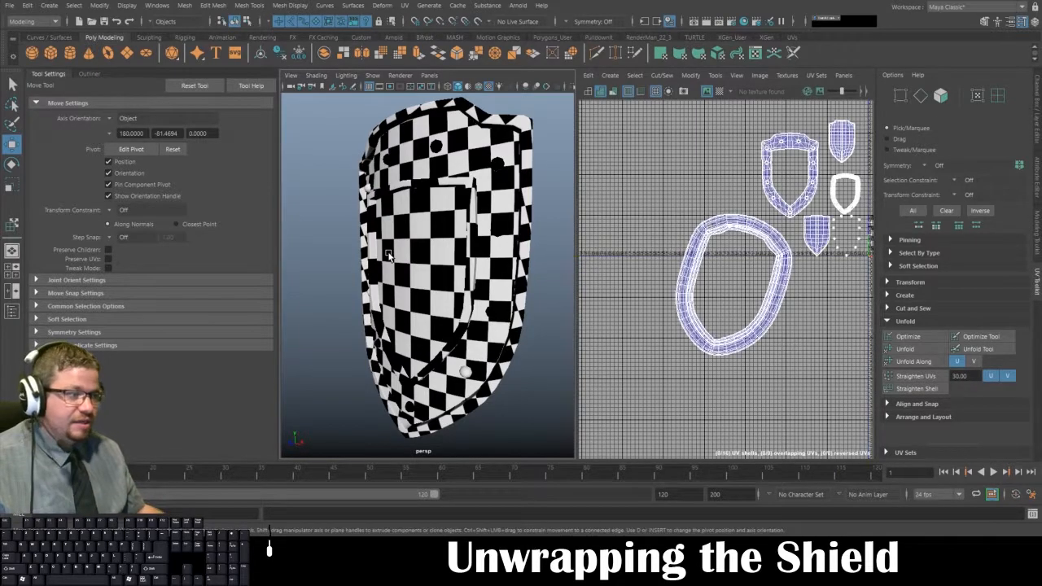
alt+drag(437, 199, 599, 204)
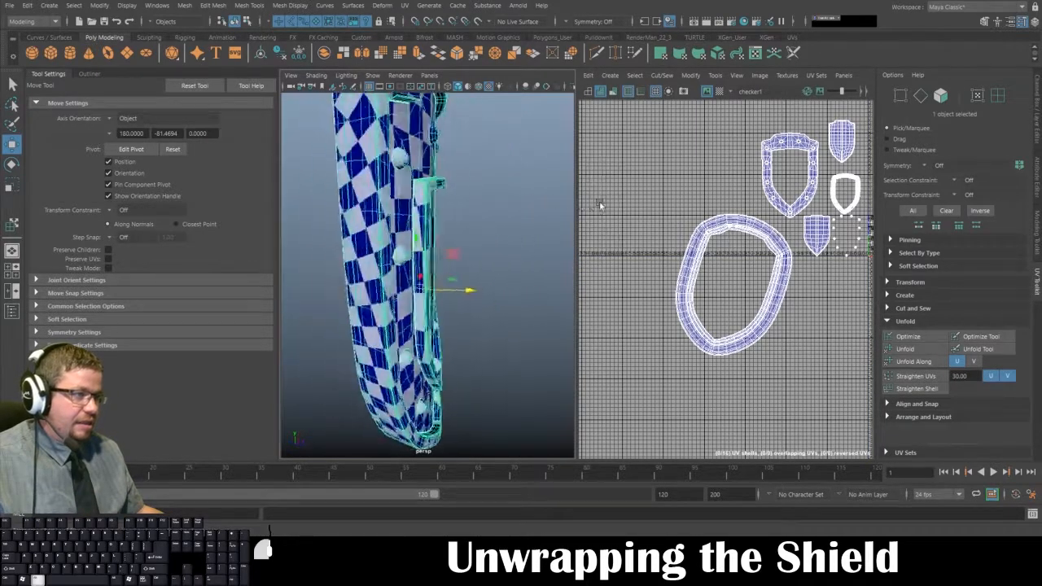
alt+right_drag(600, 205, 464, 166)
alt+drag(464, 167, 346, 189)
alt+middle_drag(394, 187, 406, 184)
alt+drag(425, 211, 438, 199)
alt+middle_drag(758, 196, 652, 256)
alt+right_drag(651, 256, 680, 265)
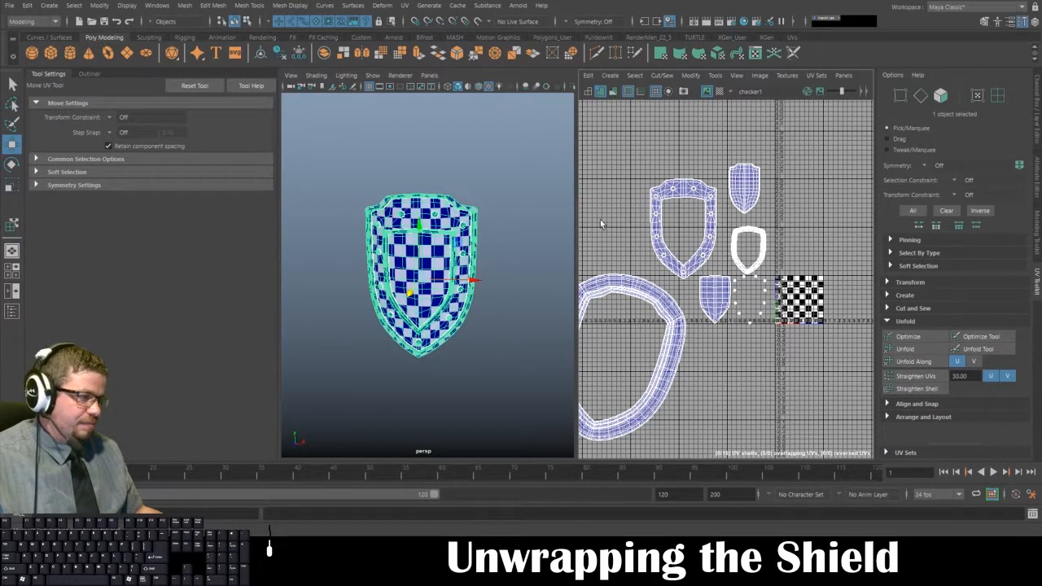
alt+drag(476, 218, 569, 216)
key(w)
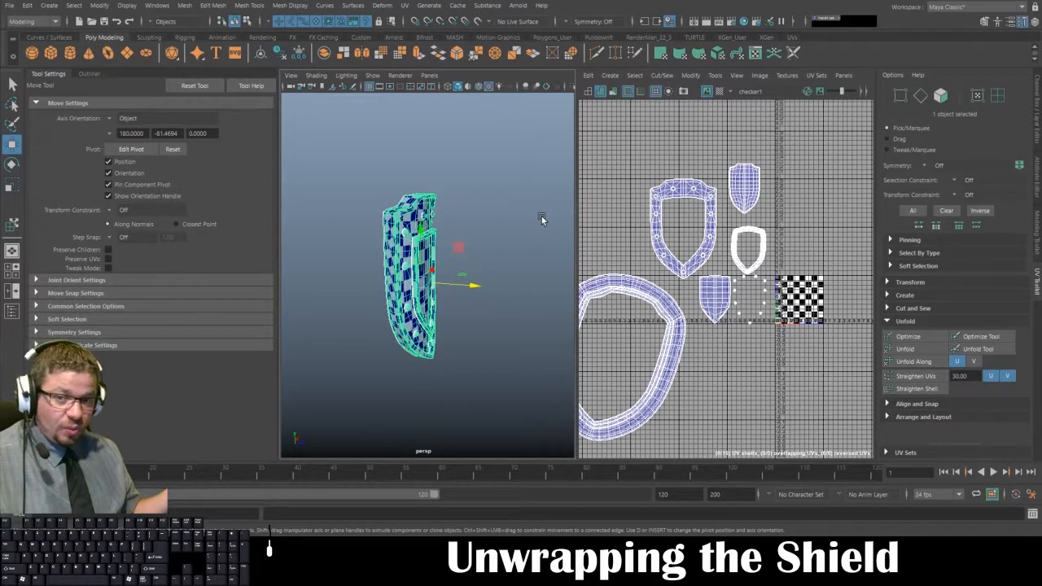
alt+drag(519, 234, 327, 228)
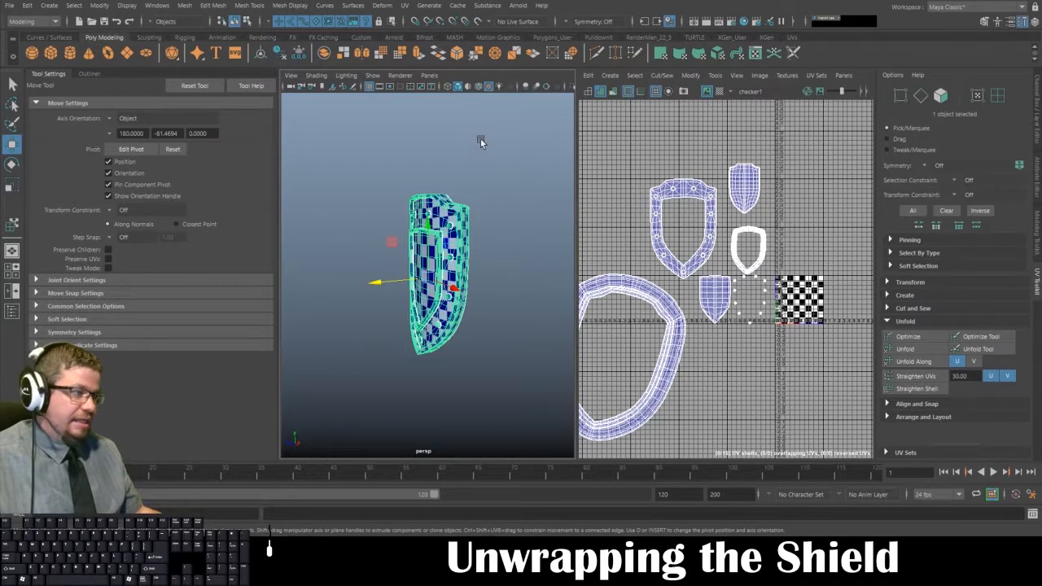
alt+drag(468, 167, 518, 205)
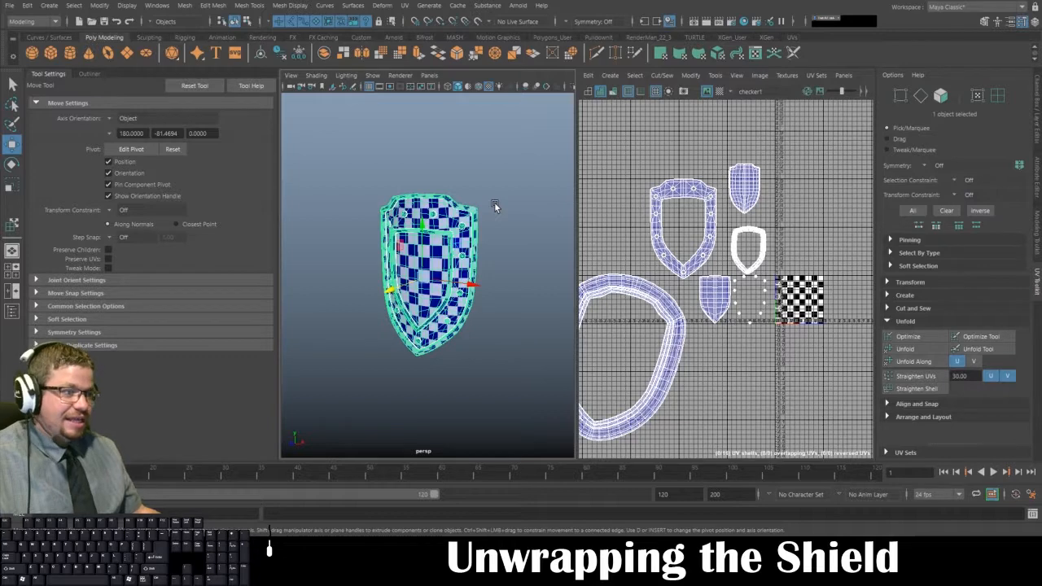
alt+drag(456, 243, 547, 259)
click(510, 147)
alt+drag(481, 207, 288, 210)
click(401, 242)
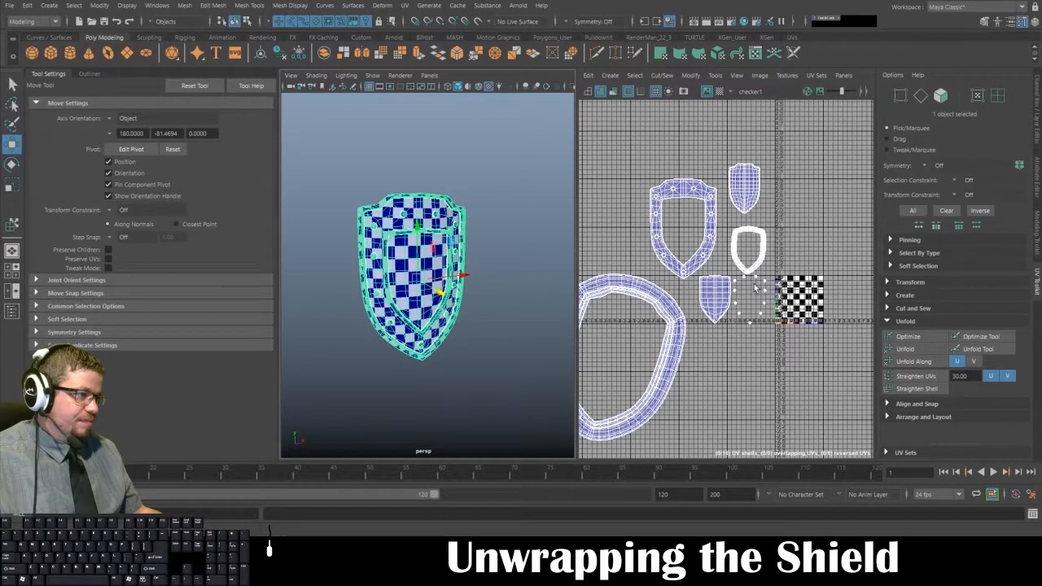
Move the inner rim's UV shell up above the checker tile and the small panel shell down below the rivet shells.
click(720, 79)
click(750, 167)
scroll(749, 220, up, 5)
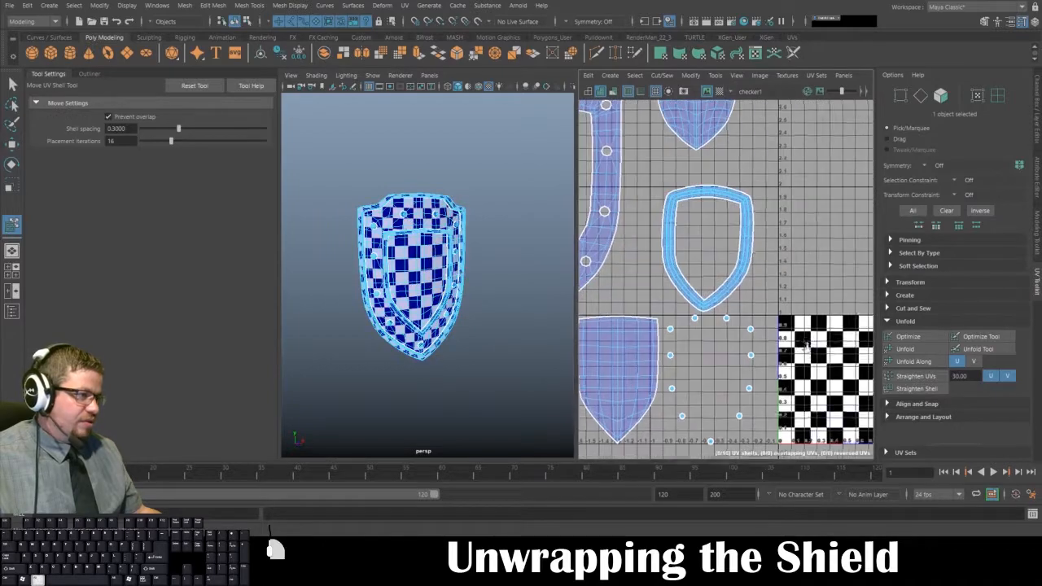
drag(749, 219, 866, 106)
alt+middle_drag(643, 359, 753, 223)
drag(723, 252, 690, 393)
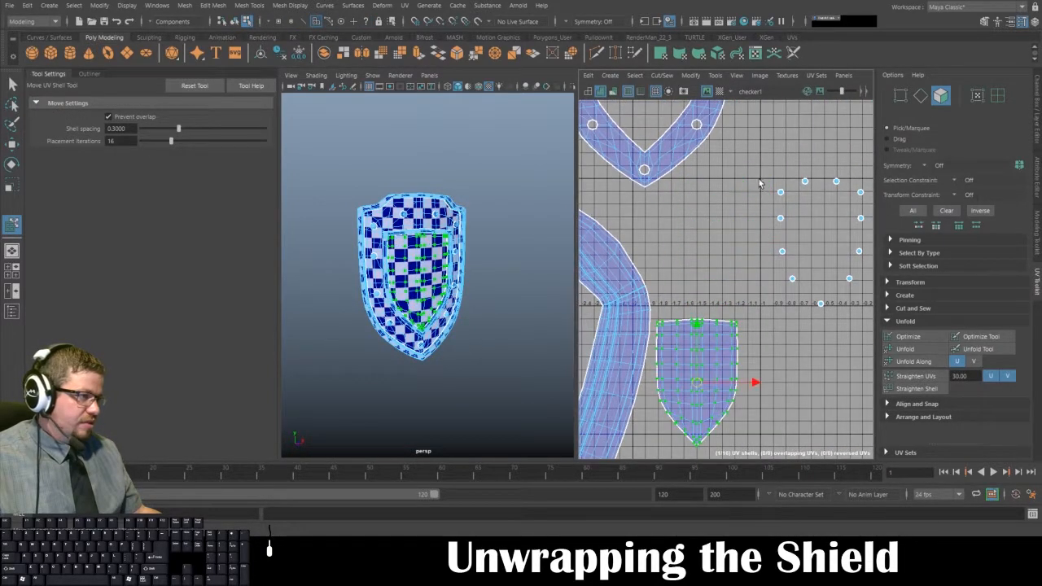
Try to scale up the rivets' UV shells together and check the checker size on the rivets.
drag(765, 162, 884, 315)
key(r)
drag(819, 243, 1036, 426)
alt+right_drag(465, 344, 314, 109)
alt+right_drag(459, 291, 632, 437)
drag(821, 243, 1038, 366)
key(space)
alt+drag(539, 360, 592, 298)
right_drag(641, 193, 686, 183)
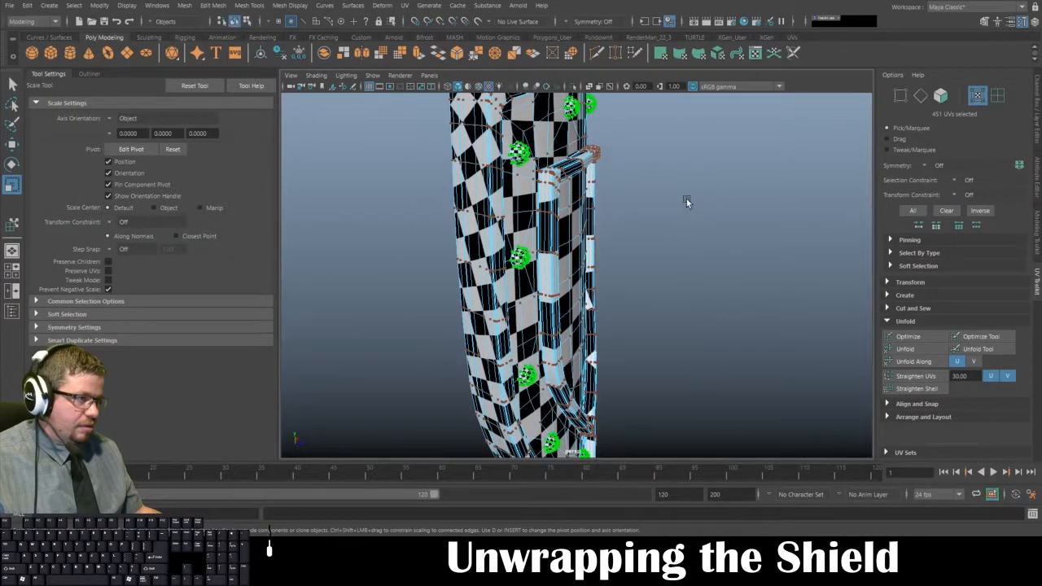
click(686, 201)
alt+drag(669, 232, 511, 228)
Undo the enlargement of the rivets' UV shells.
key(ctrl+z)
key(ctrl+z)
key(ctrl+z)
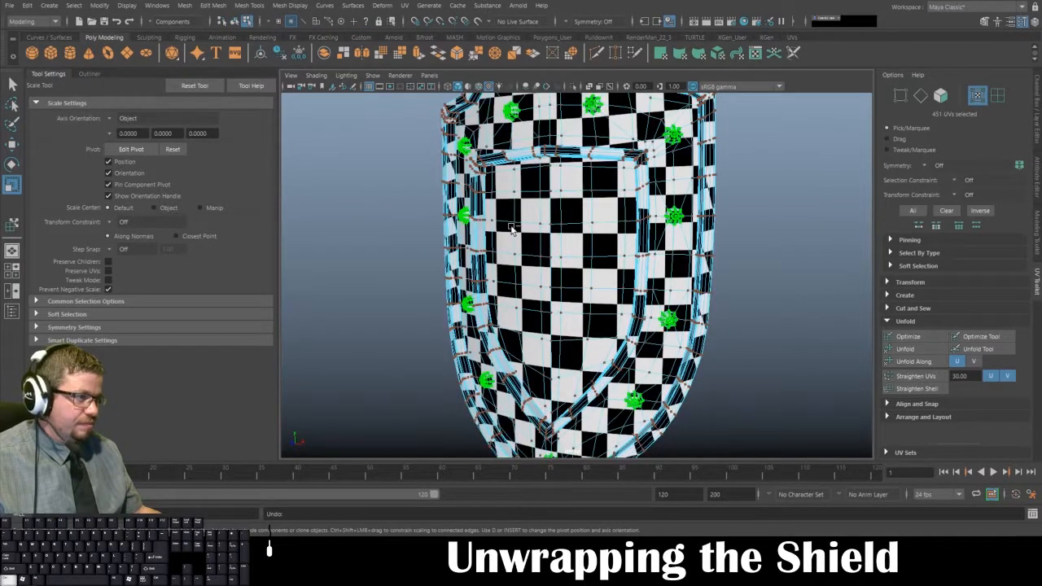
key(space)
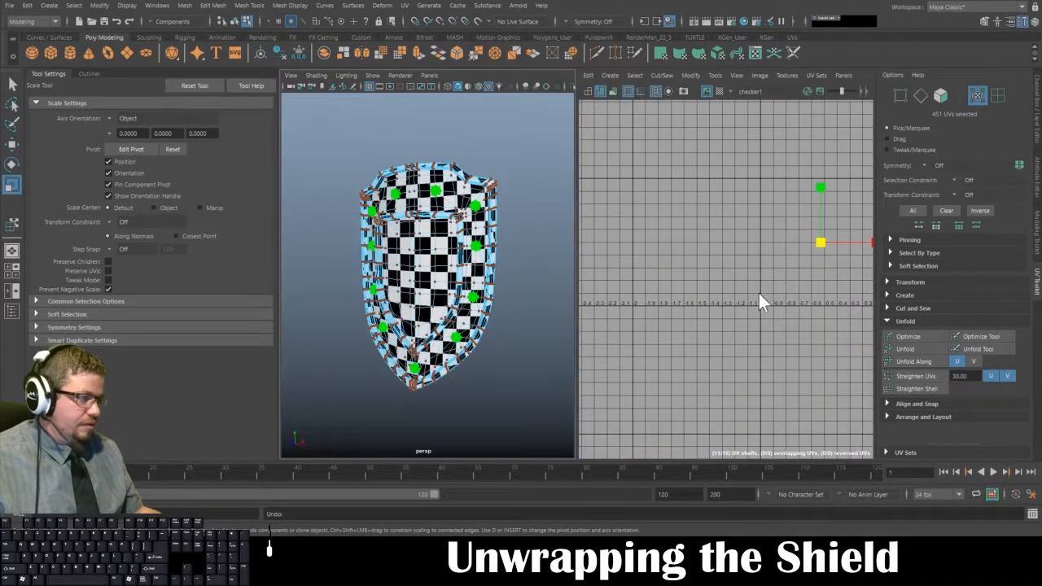
Select all of the shield's UV shells with the Move UV Shell tool.
key(space)
key(f)
alt+right_drag(740, 304, 542, 110)
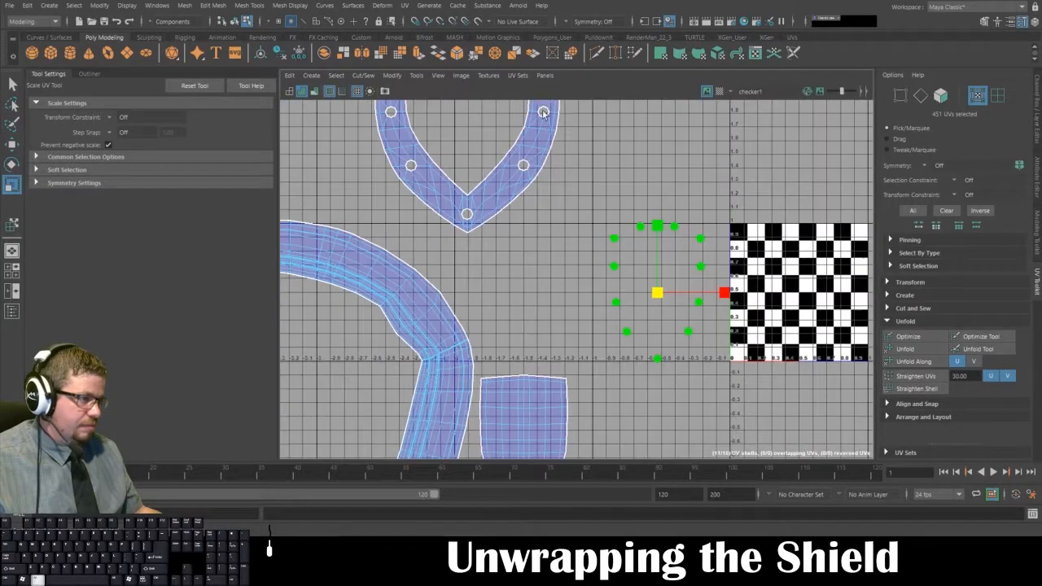
scroll(573, 295, down, 3)
click(382, 160)
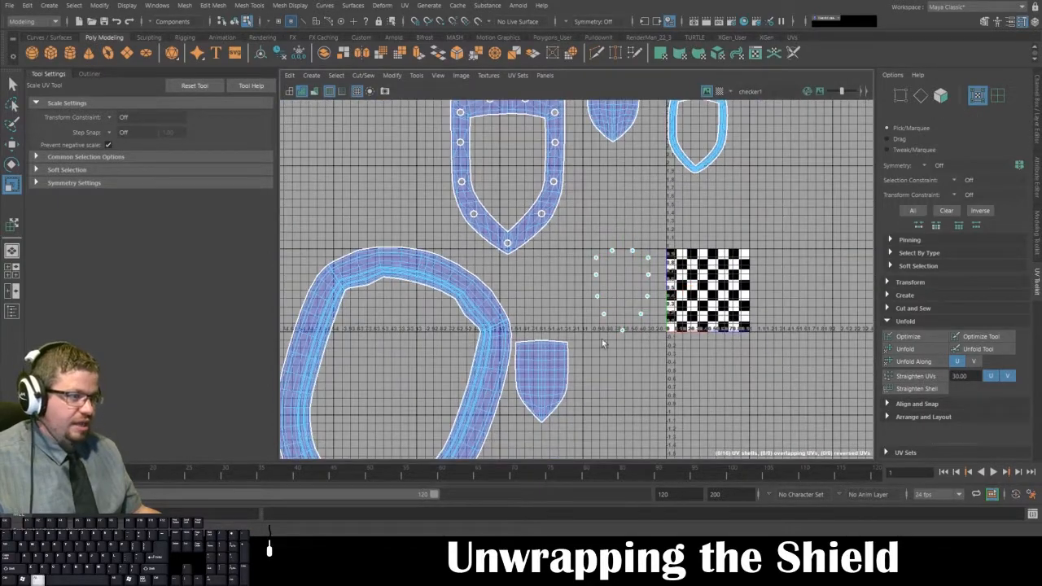
scroll(531, 248, down, 2)
scroll(531, 248, down, 3)
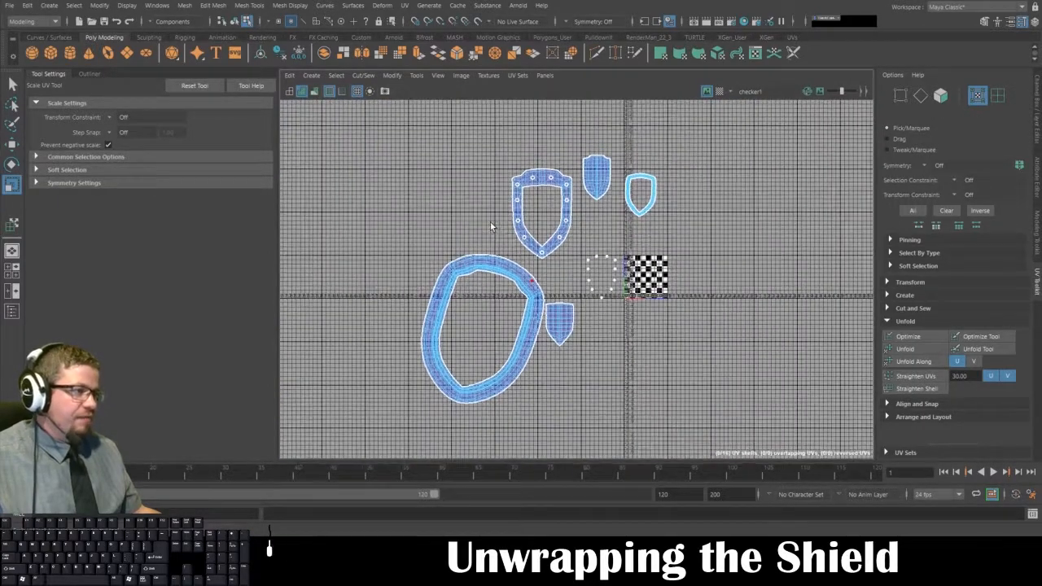
click(415, 76)
click(426, 165)
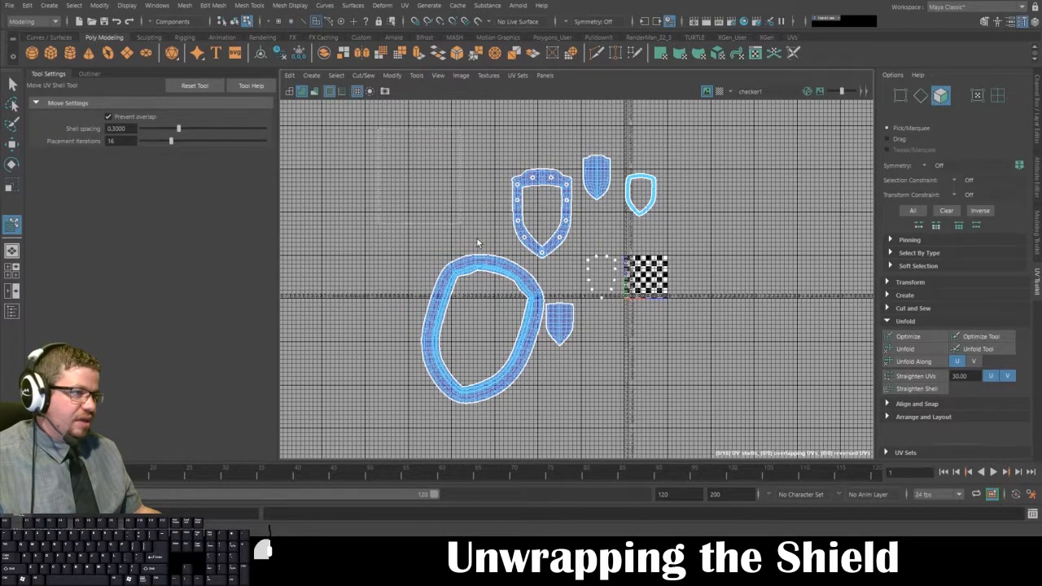
drag(891, 496, 891, 496)
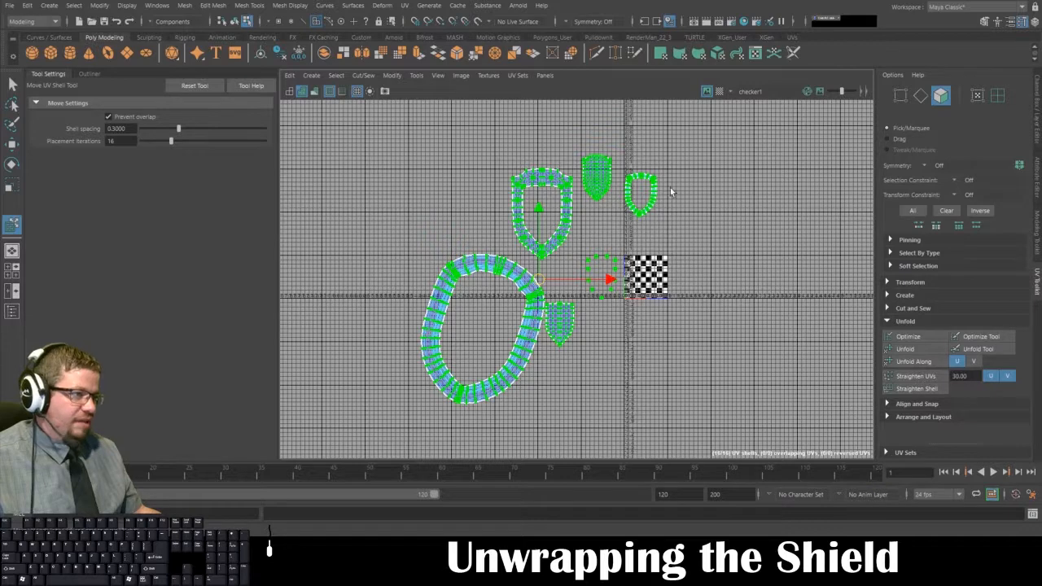
Lay out all UV shells in the tile with packing resolution 256, Preserve 3D Ratios pre-scaling and Uniform scale mode.
click(394, 75)
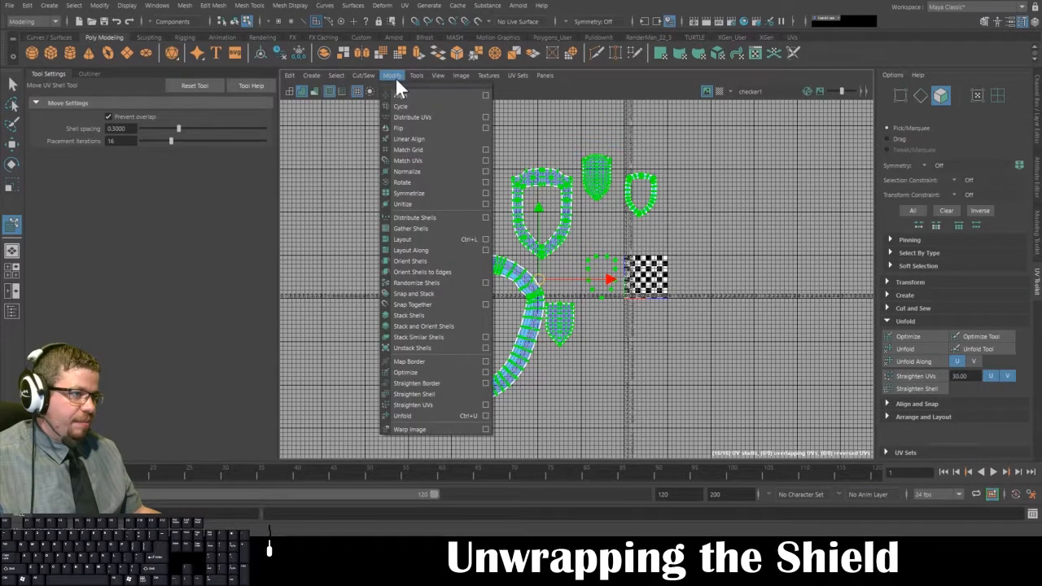
click(485, 239)
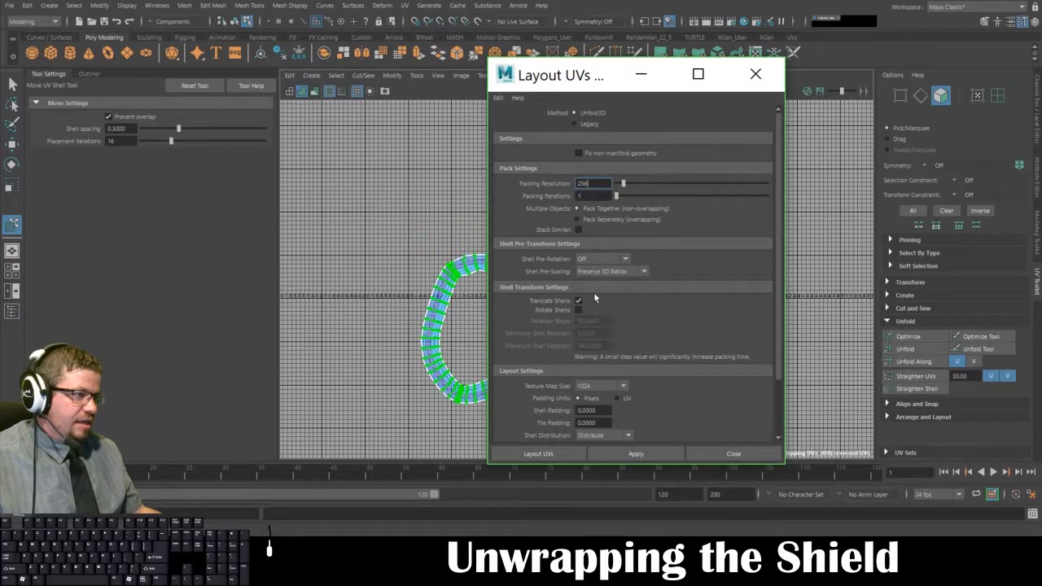
scroll(604, 320, down, 2)
scroll(605, 320, down, 2)
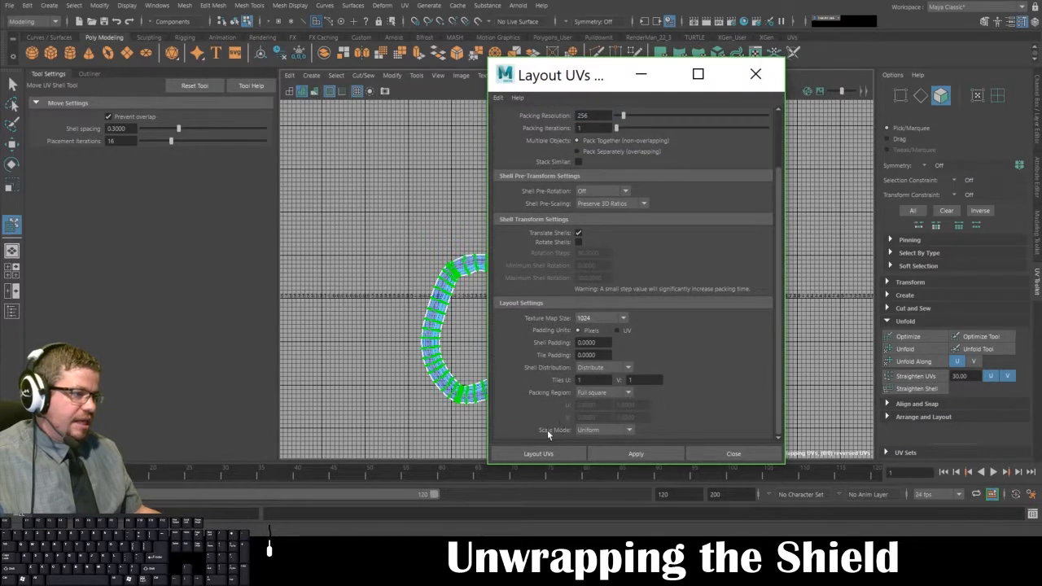
click(630, 431)
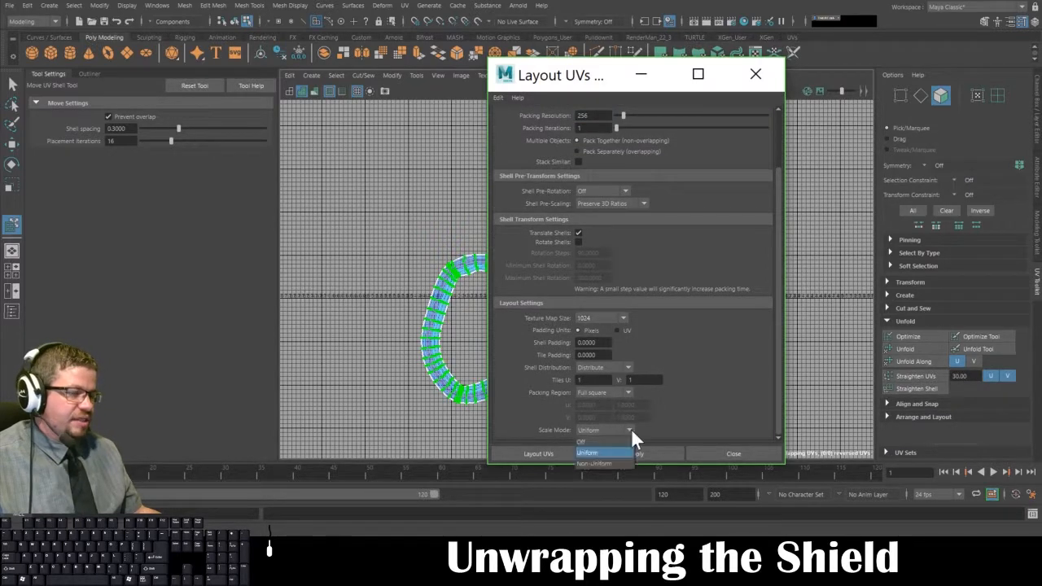
click(616, 449)
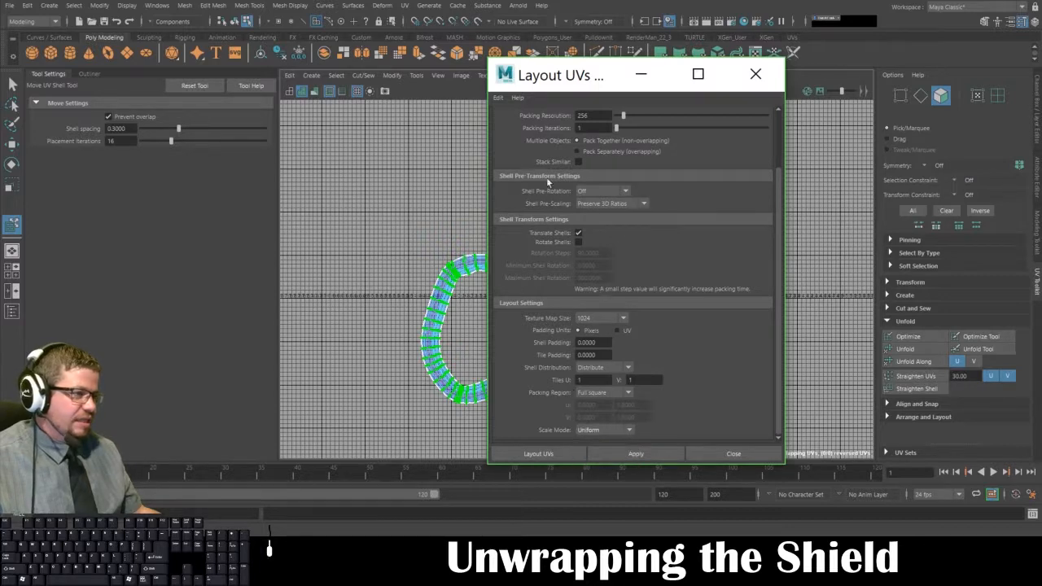
scroll(546, 176, up, 2)
scroll(608, 342, up, 1)
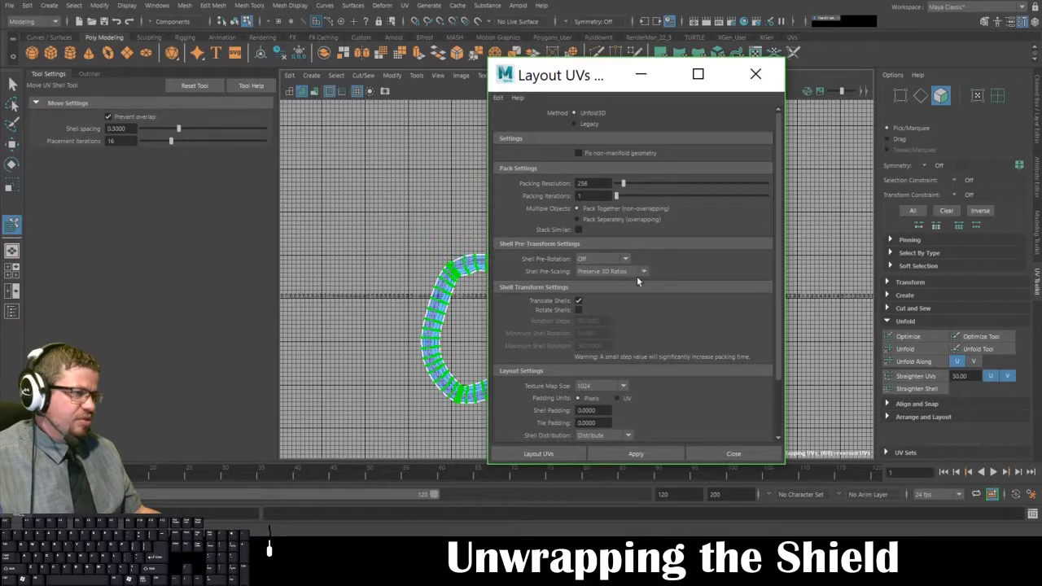
scroll(637, 279, down, 2)
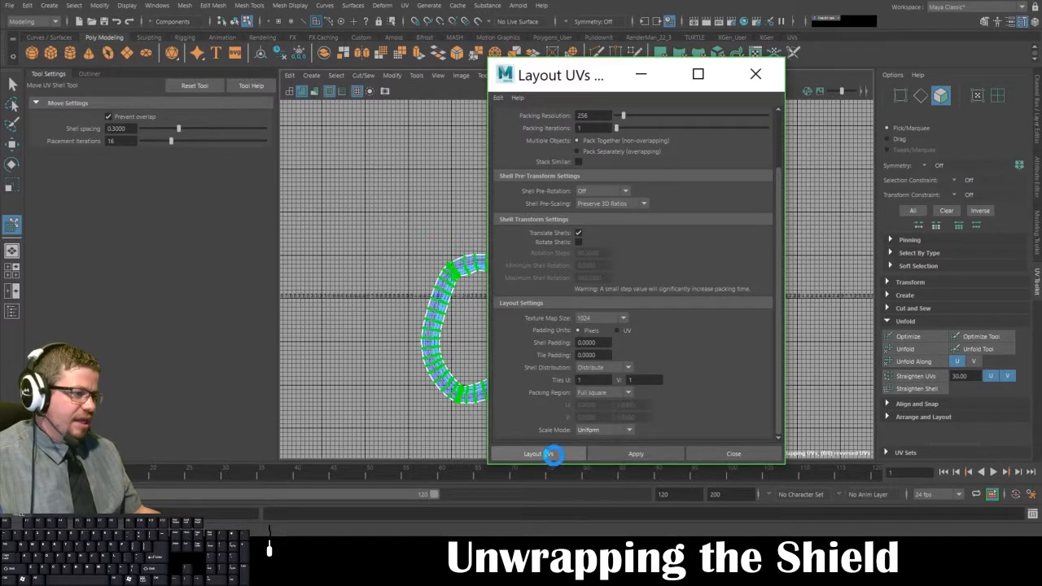
click(552, 453)
key(f)
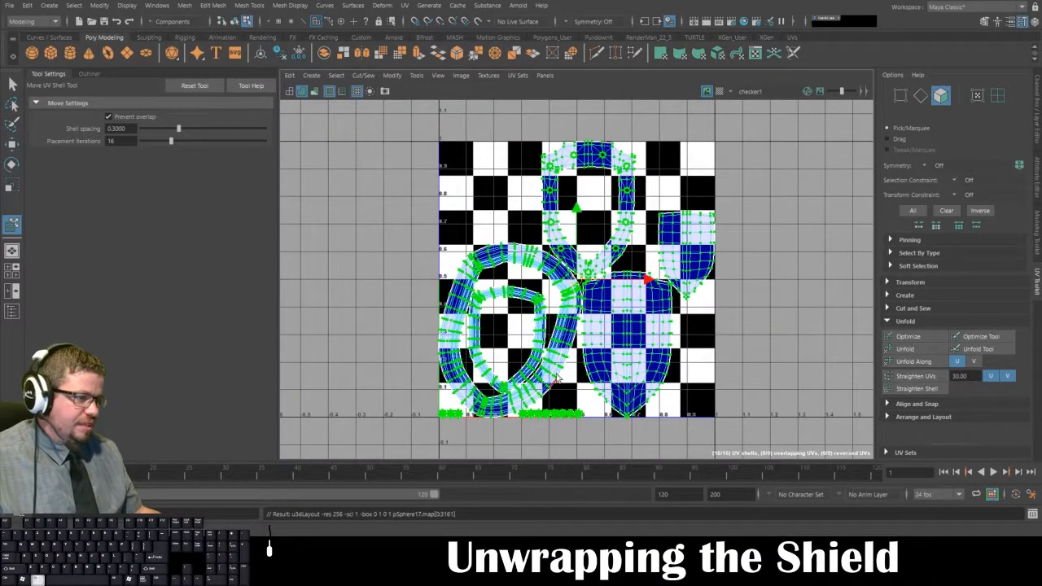
scroll(556, 380, up, 4)
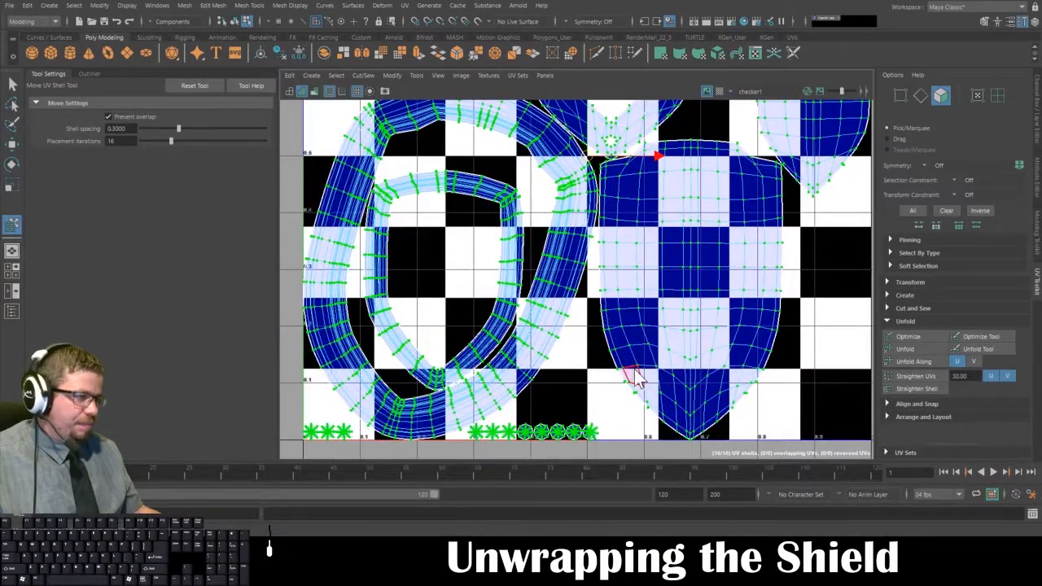
Try scaling all UV shells up together far beyond the checker tile to make the shield's checker pattern finer.
key(space)
alt+drag(470, 306, 466, 304)
alt+right_drag(812, 364, 762, 361)
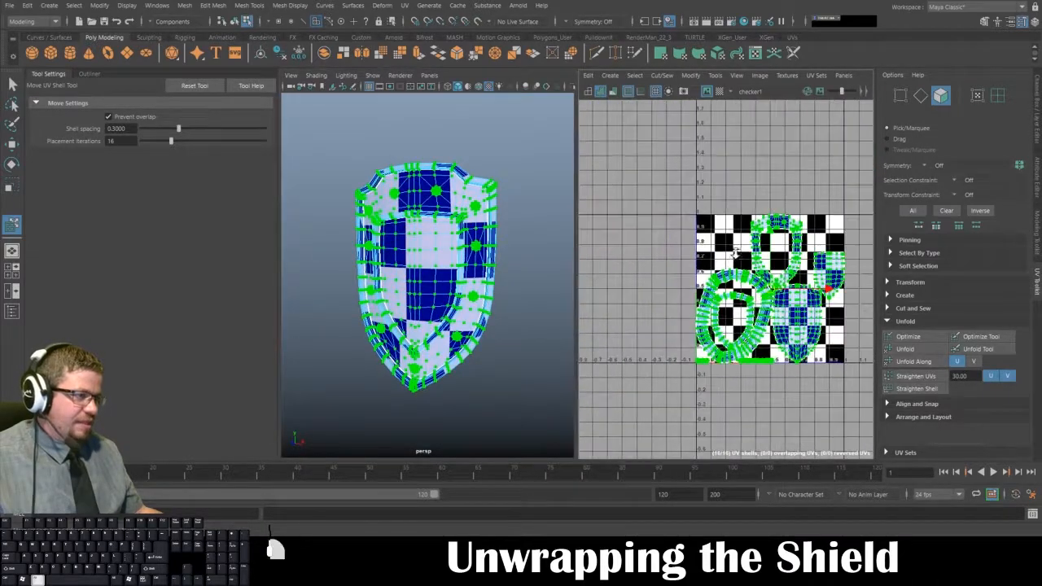
key(r)
drag(770, 290, 1041, 413)
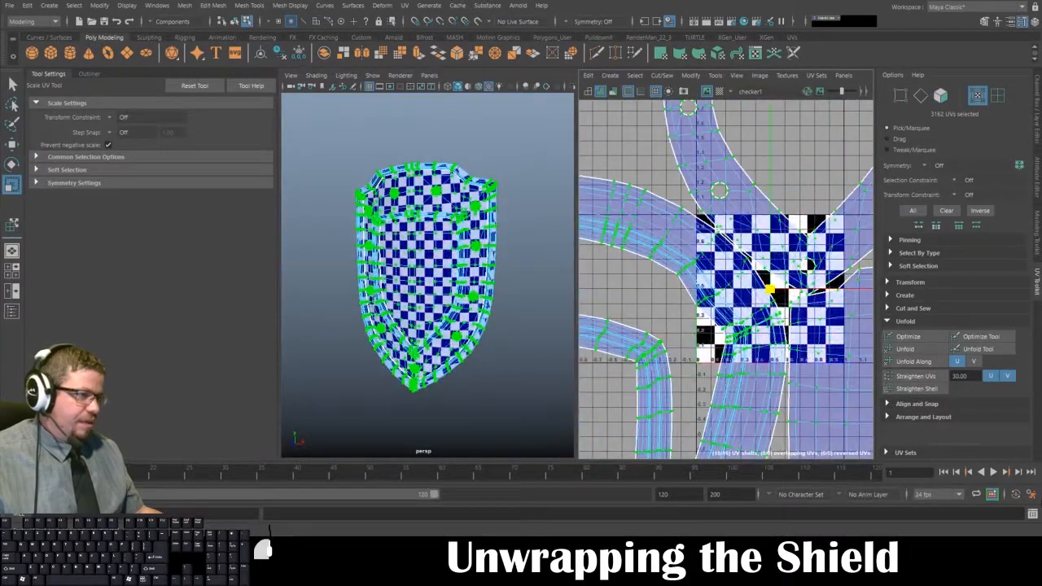
alt+right_drag(756, 312, 726, 271)
drag(766, 299, 1010, 417)
Examine the checker density on the shield from several angles and compare it with the enlarged UV shells.
alt+drag(547, 314, 701, 282)
alt+right_drag(440, 305, 504, 316)
alt+drag(505, 318, 277, 315)
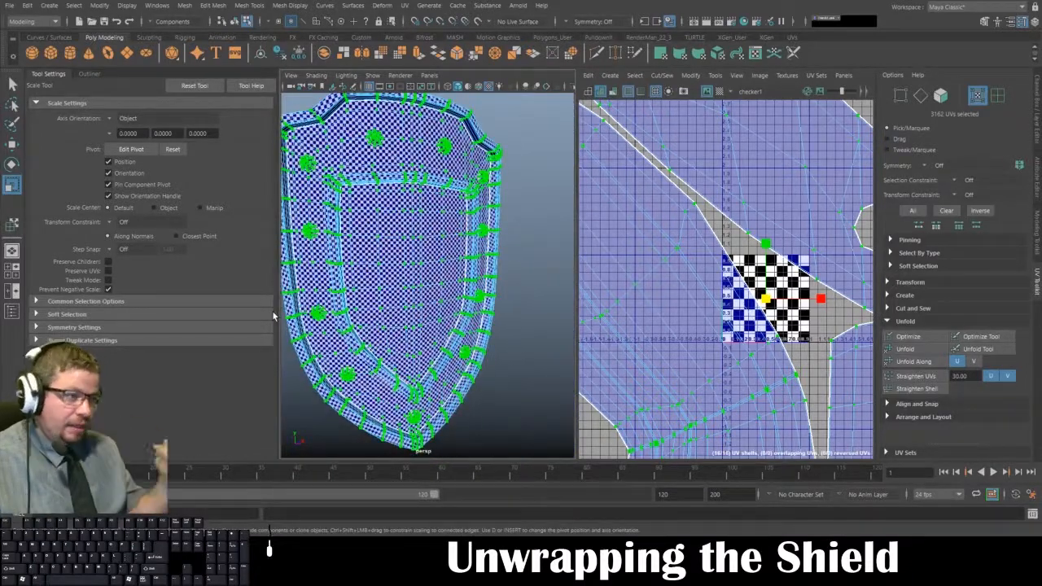
scroll(385, 306, down, 5)
alt+drag(384, 302, 314, 305)
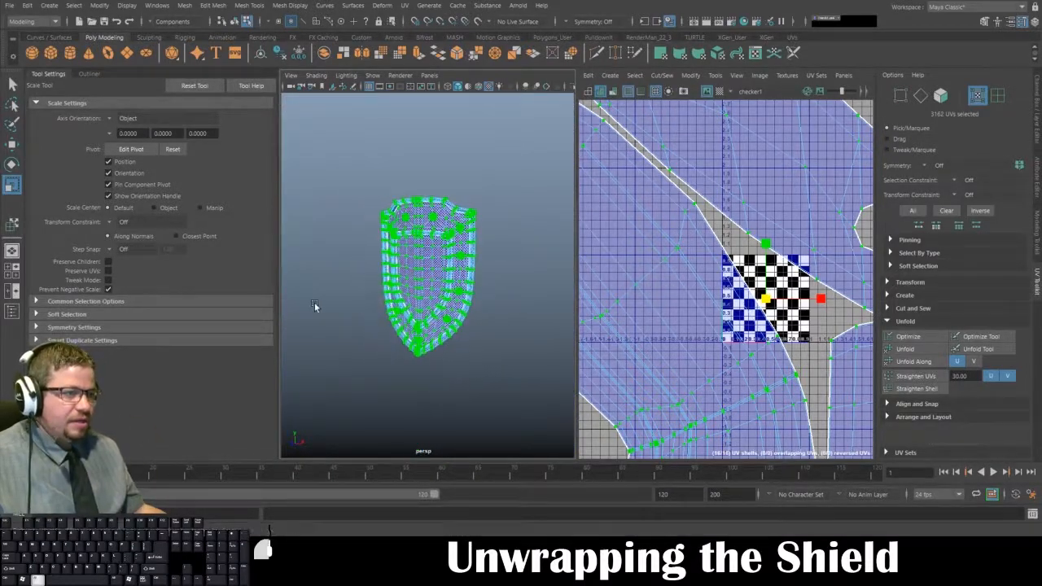
alt+right_drag(314, 305, 434, 293)
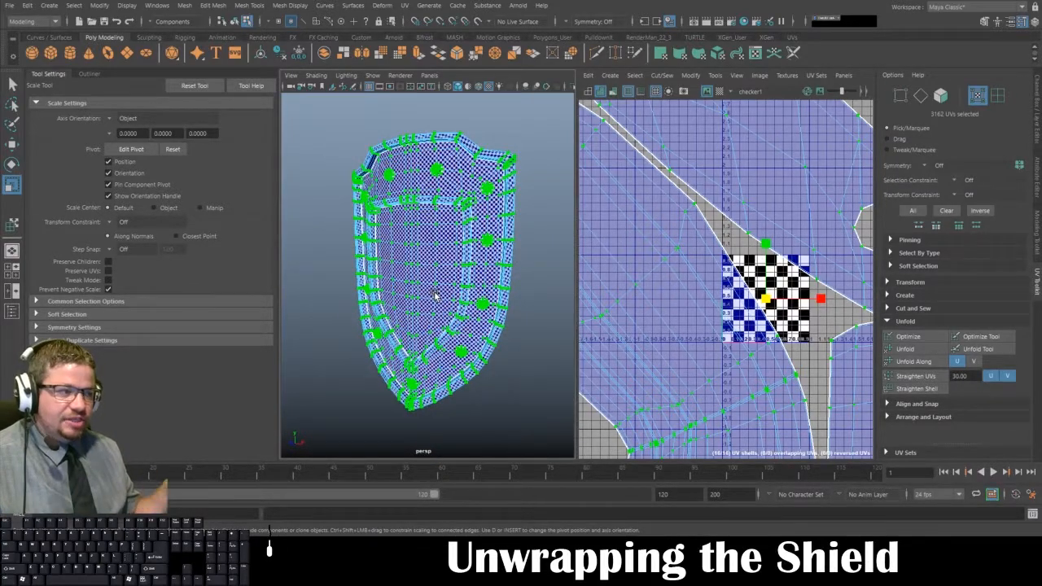
alt+middle_drag(759, 274, 754, 250)
scroll(753, 250, down, 6)
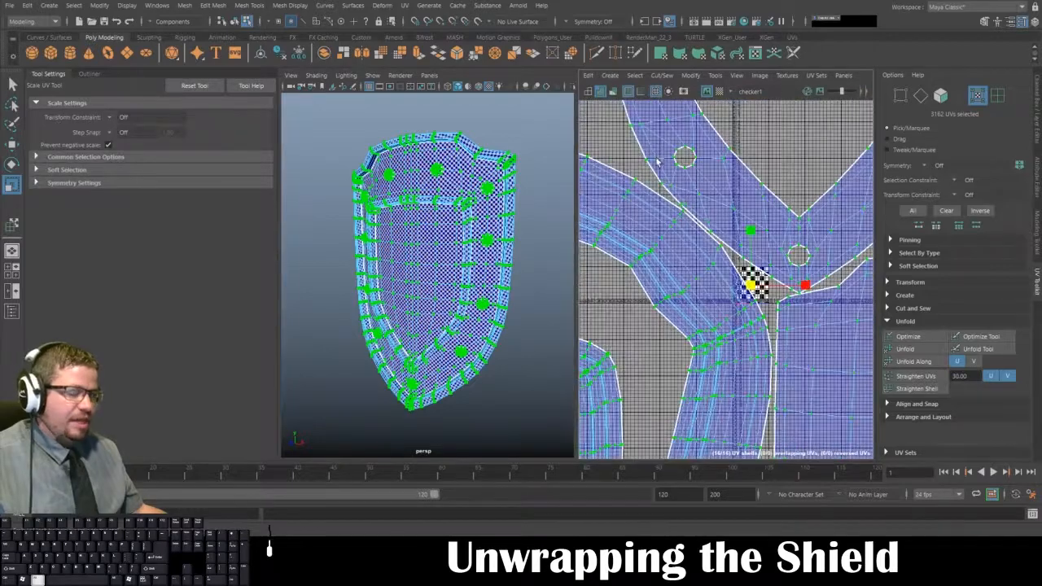
Undo the enlargement of all UV shells back to the packed layout.
key(ctrl+z)
key(ctrl+z)
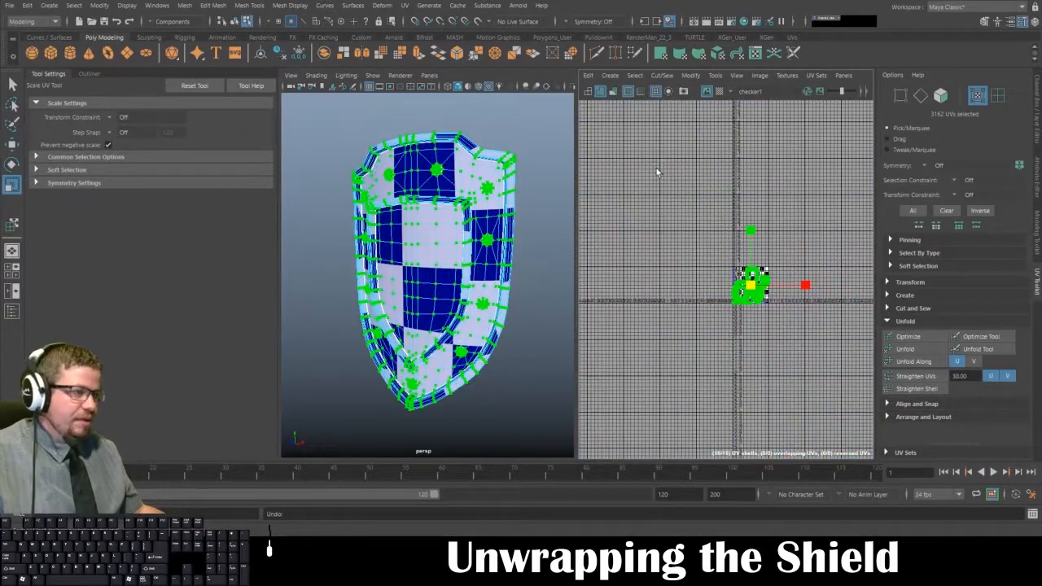
key(f)
alt+middle_drag(686, 263, 690, 182)
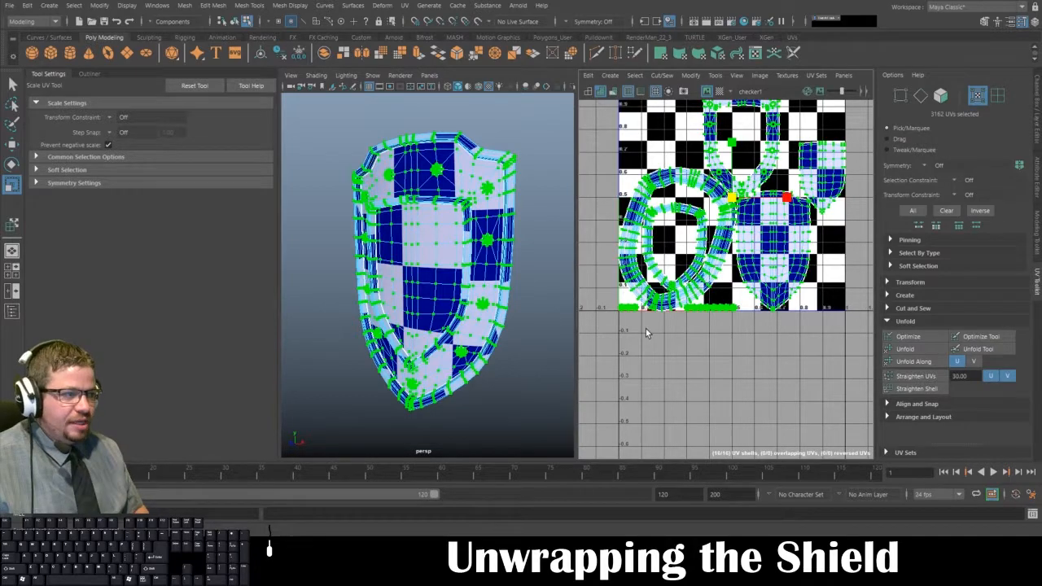
alt+middle_drag(689, 338, 687, 404)
key(space)
scroll(547, 209, down, 4)
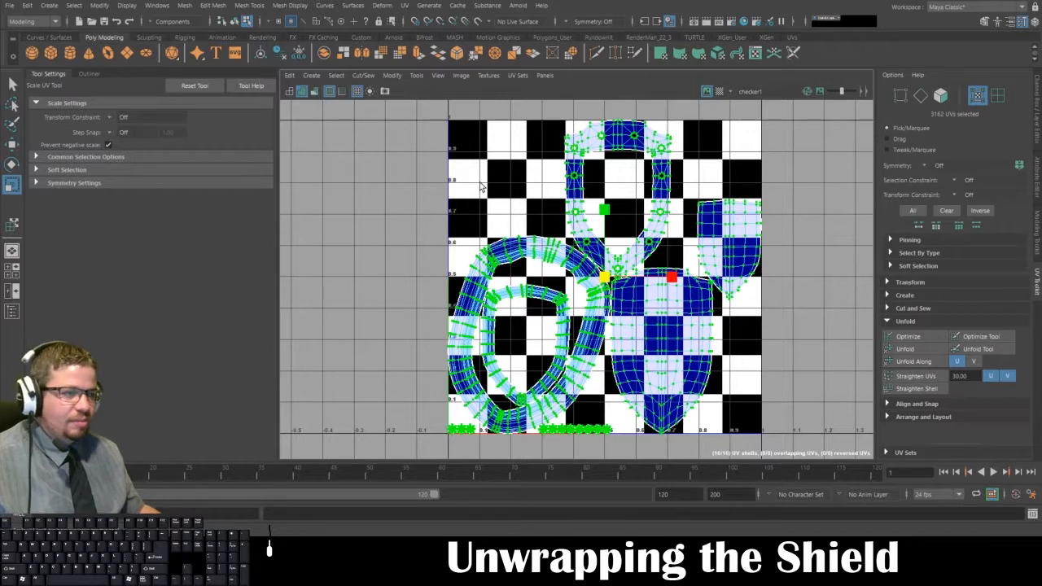
scroll(568, 224, down, 2)
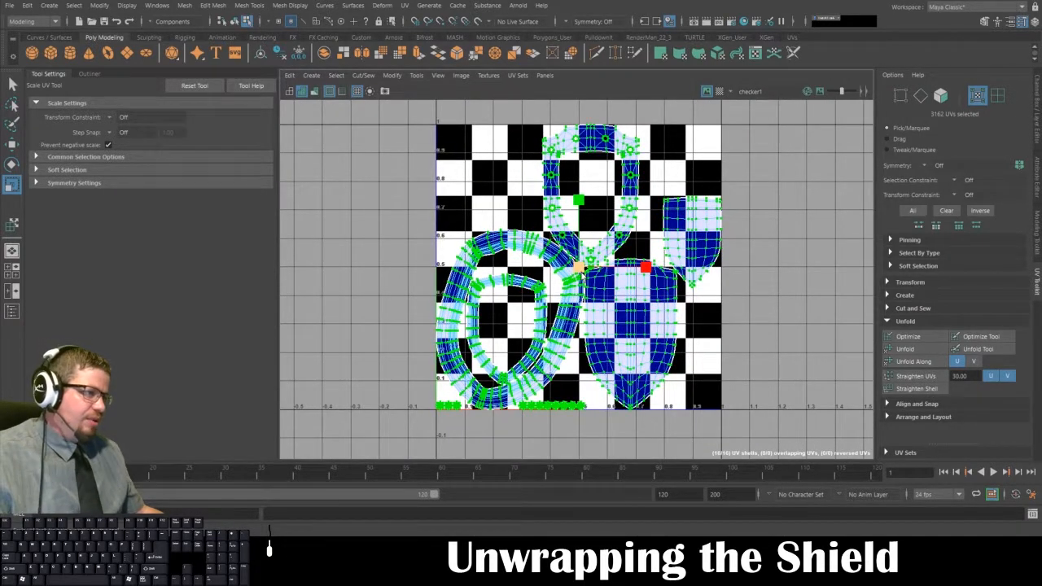
Scale all UV shells up together slightly so they extend just past the edges of the checker tile.
drag(581, 268, 601, 290)
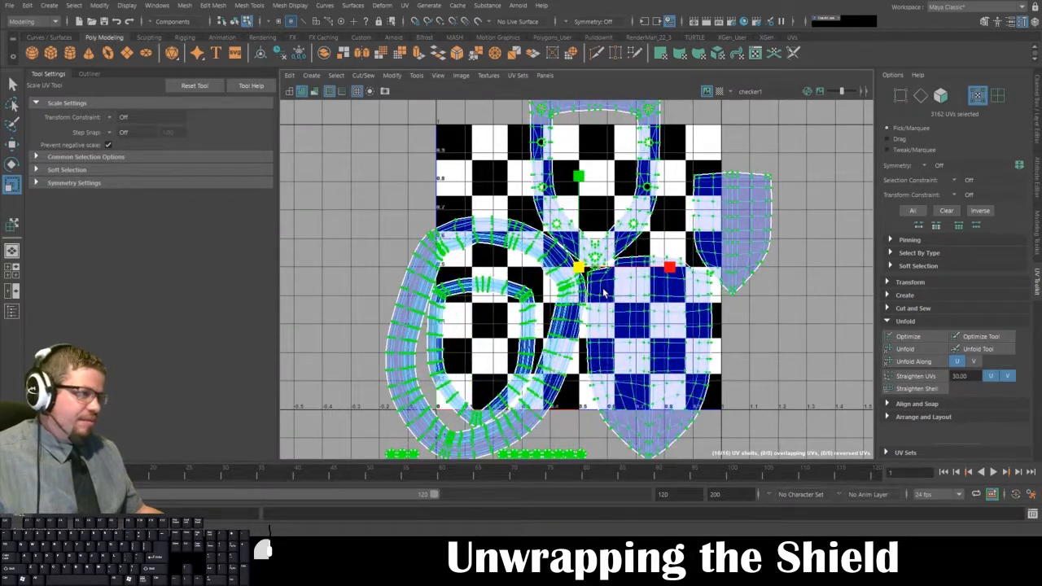
key(ctrl+z)
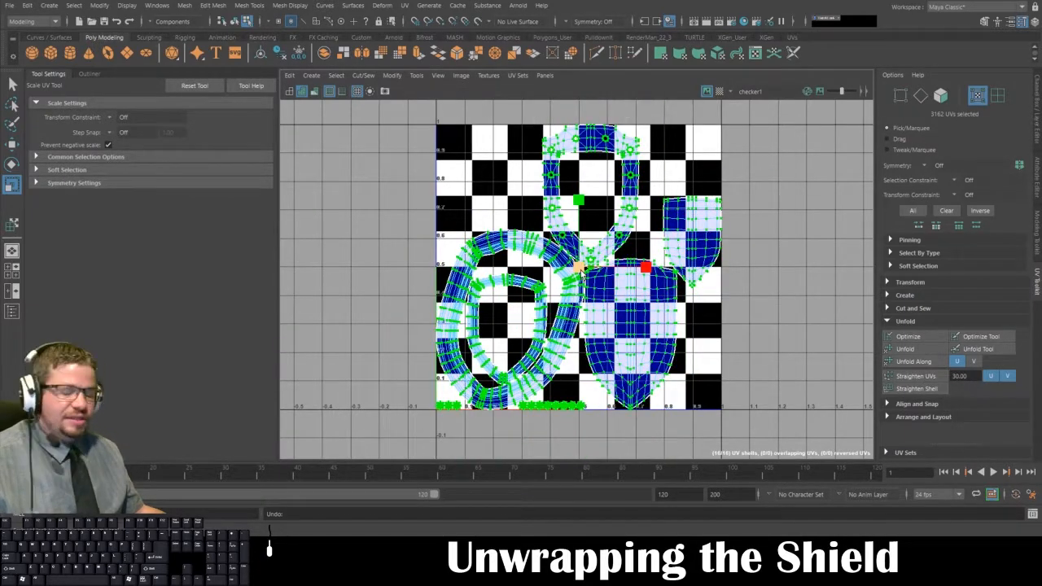
drag(582, 268, 596, 279)
key(ctrl+z)
key(ctrl+z)
key(ctrl+z)
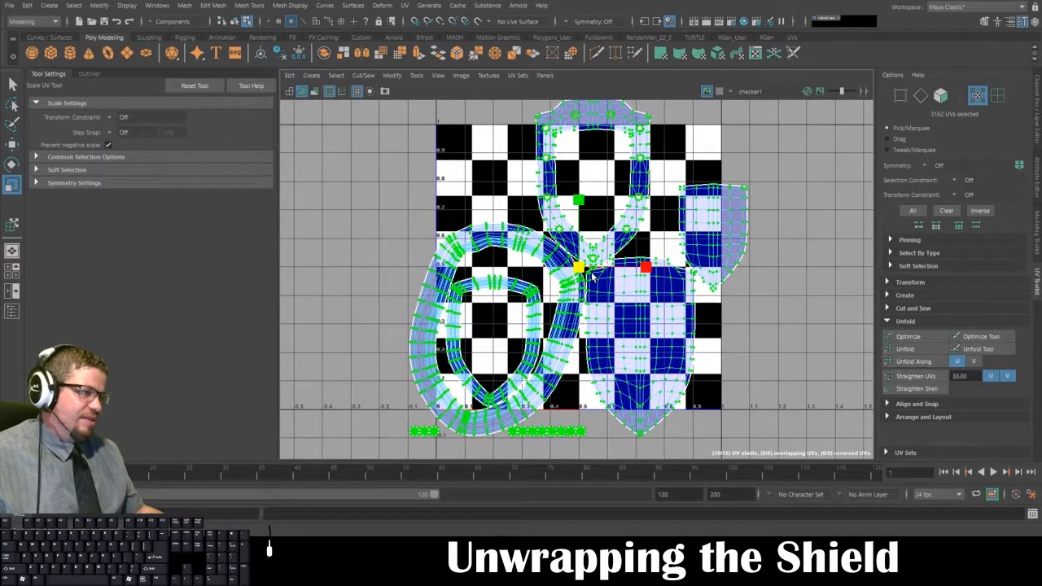
mouse_move(580, 275)
mouse_down()
mouse_move(592, 284)
mouse_move(566, 280)
mouse_up()
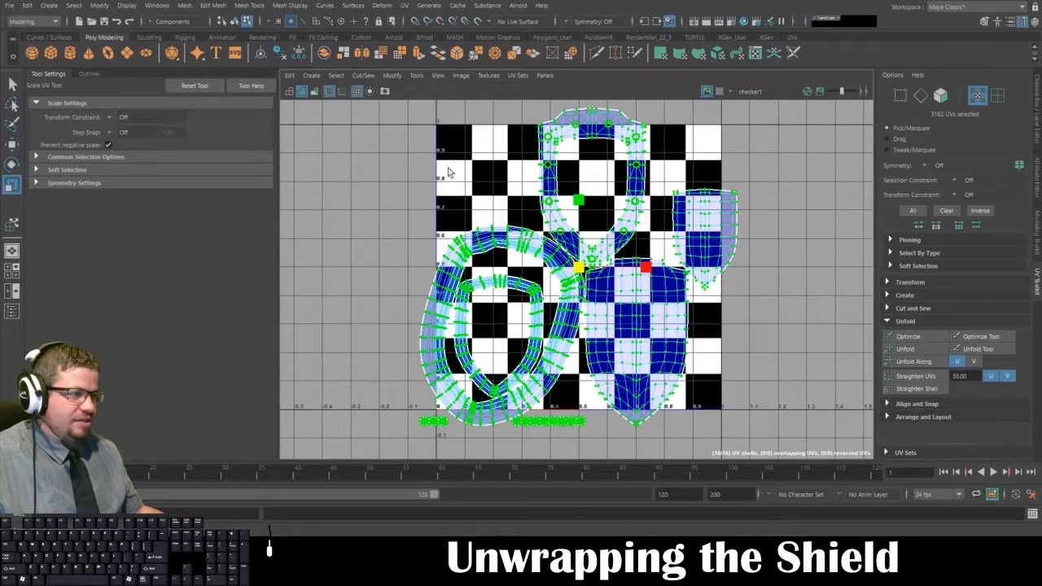
Move the outer rim's UV shell off the checker tile into the empty UV space beside it with the Move UV Shell tool.
click(416, 75)
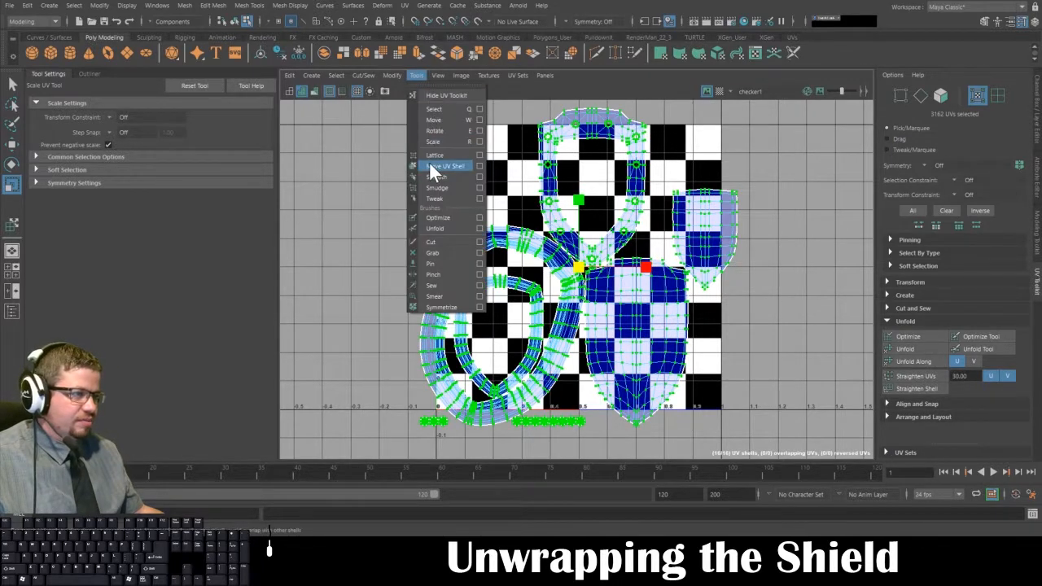
click(432, 166)
click(461, 241)
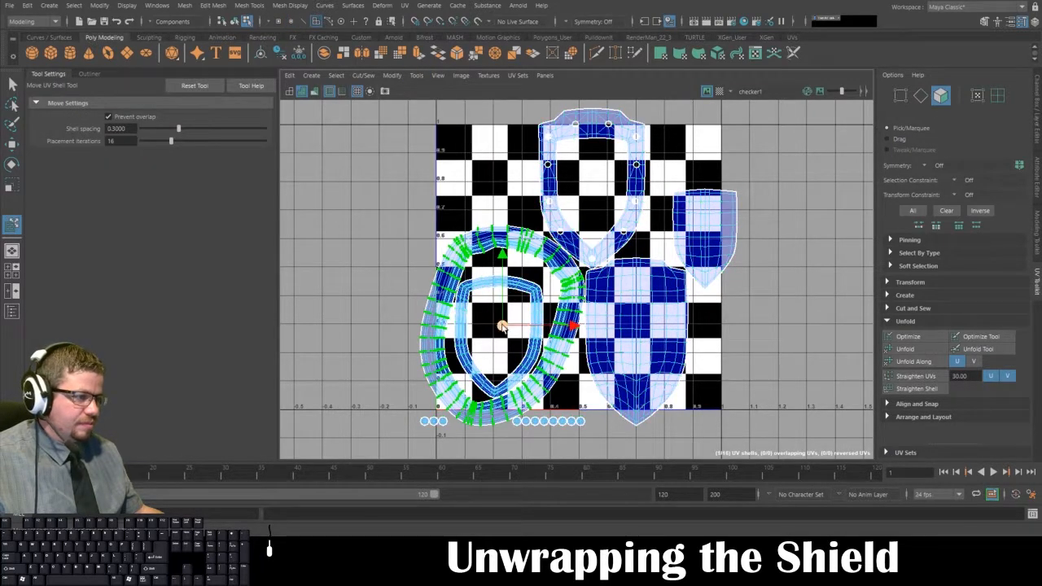
drag(502, 325, 341, 210)
Move the thin inner rim's UV shell inside the outer rim's shell off the tile and rotate it to match the outer rim's tilt.
click(489, 289)
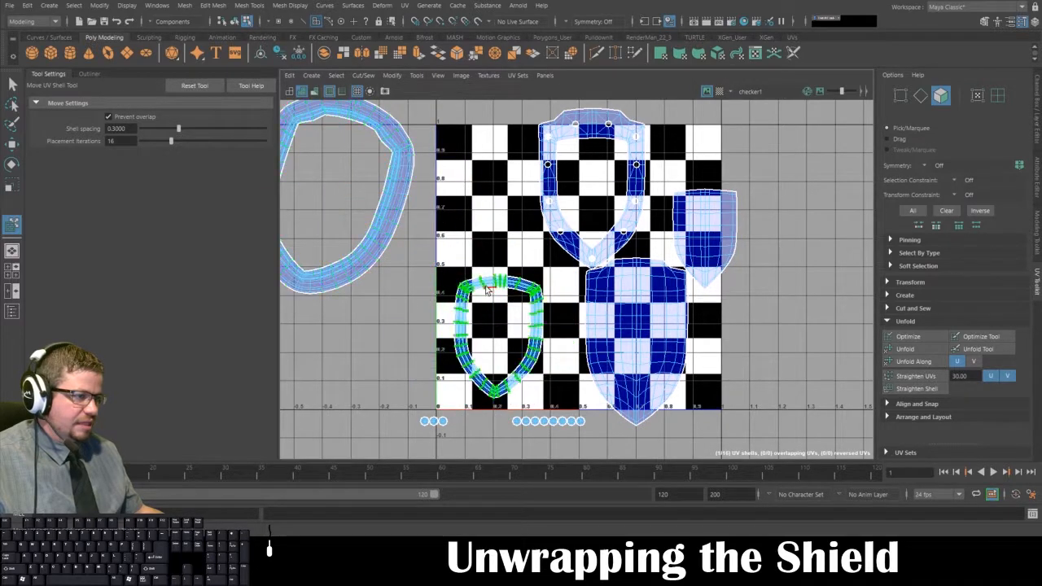
drag(488, 289, 323, 148)
key(e)
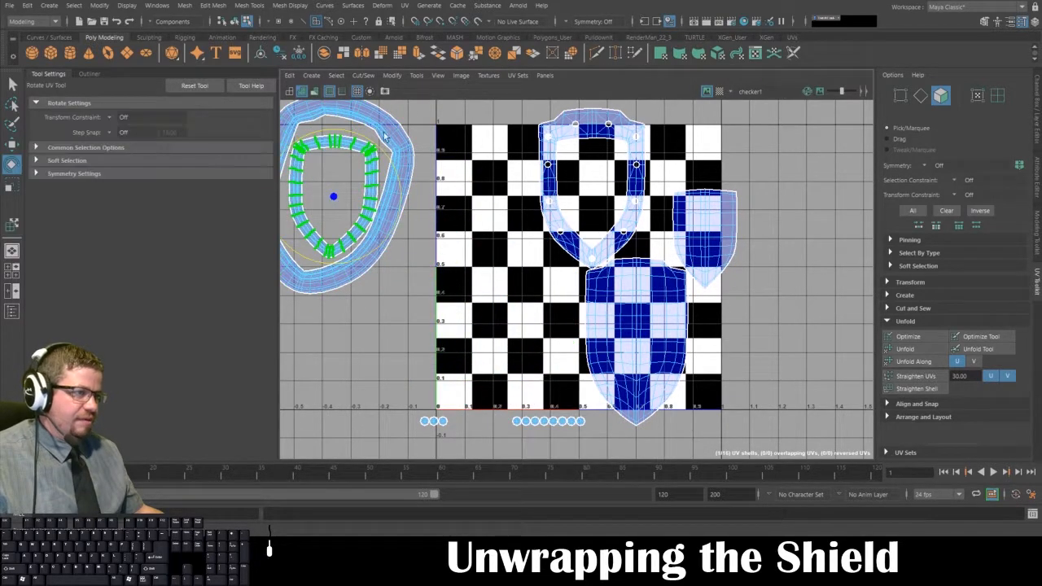
drag(389, 159, 406, 177)
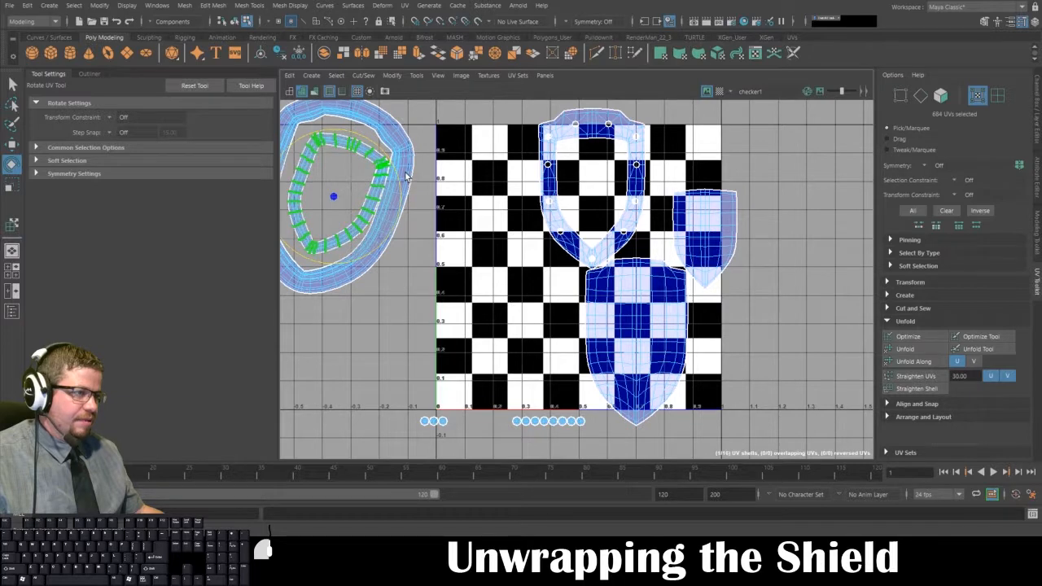
key(w)
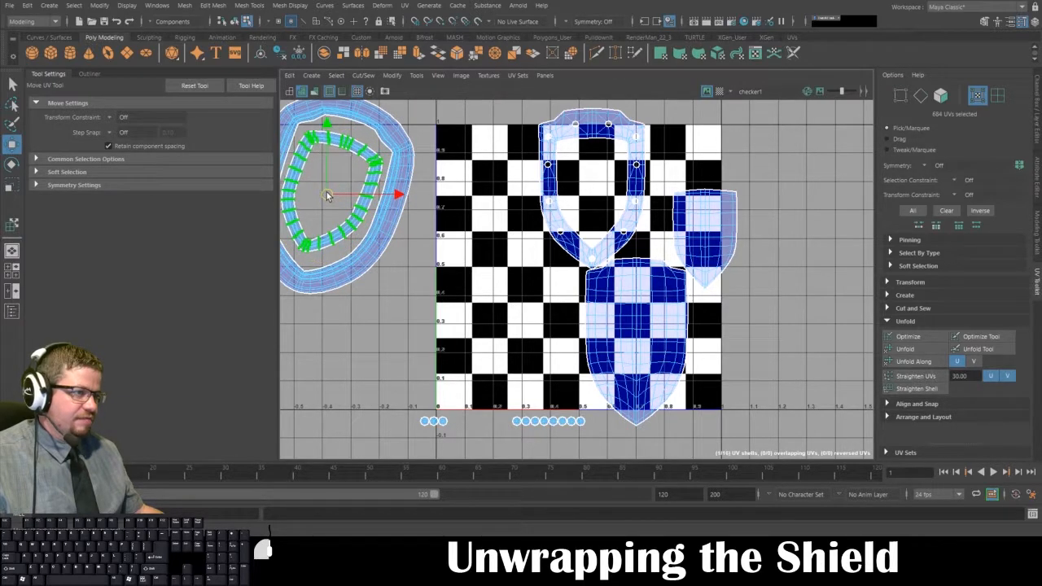
key(e)
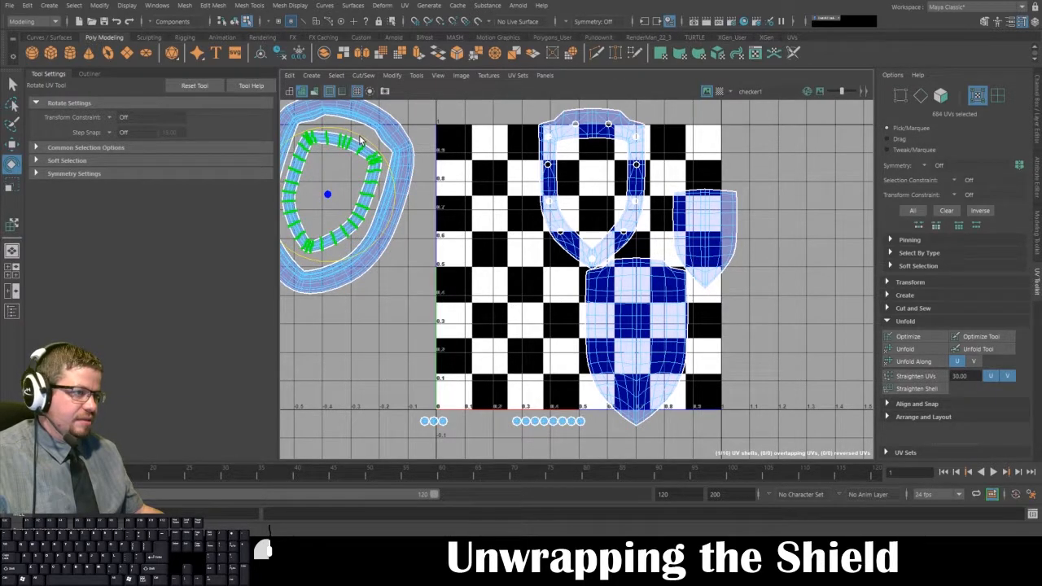
key(w)
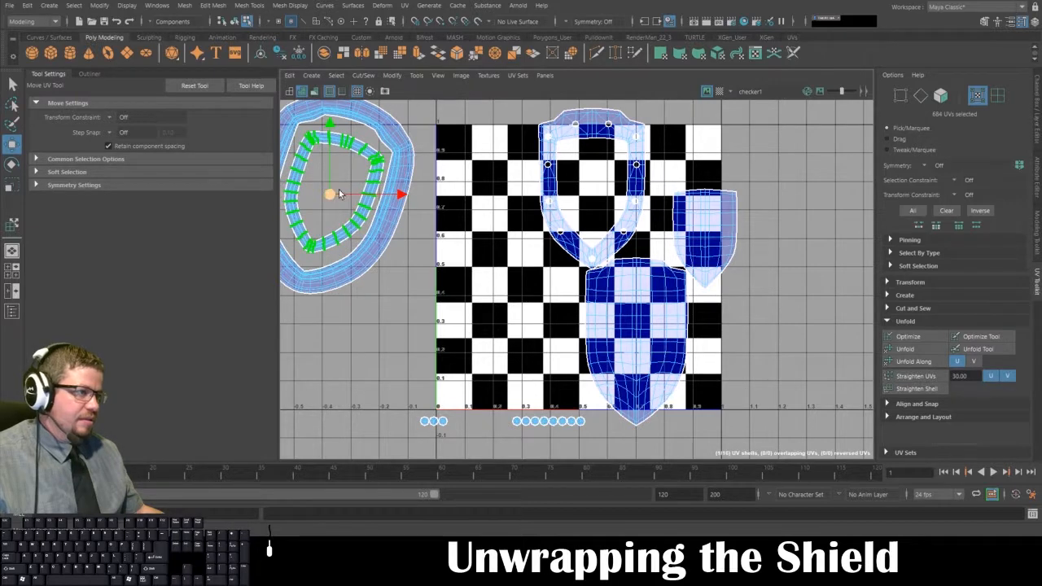
Place the riveted frame's UV shell in the checker tile's upper-left corner and nest the small shield panel's shell inside it.
click(511, 188)
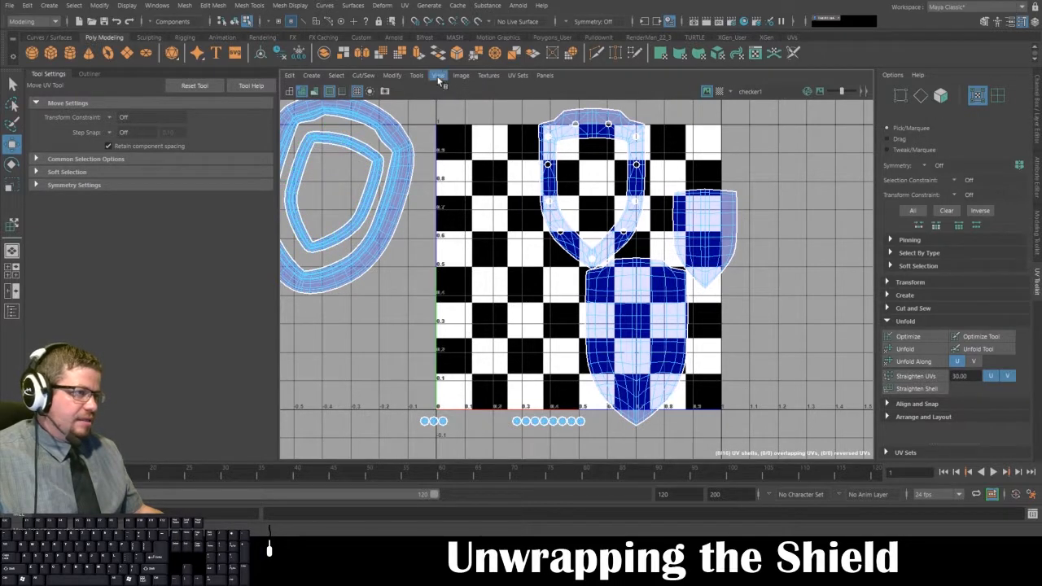
click(411, 75)
click(449, 169)
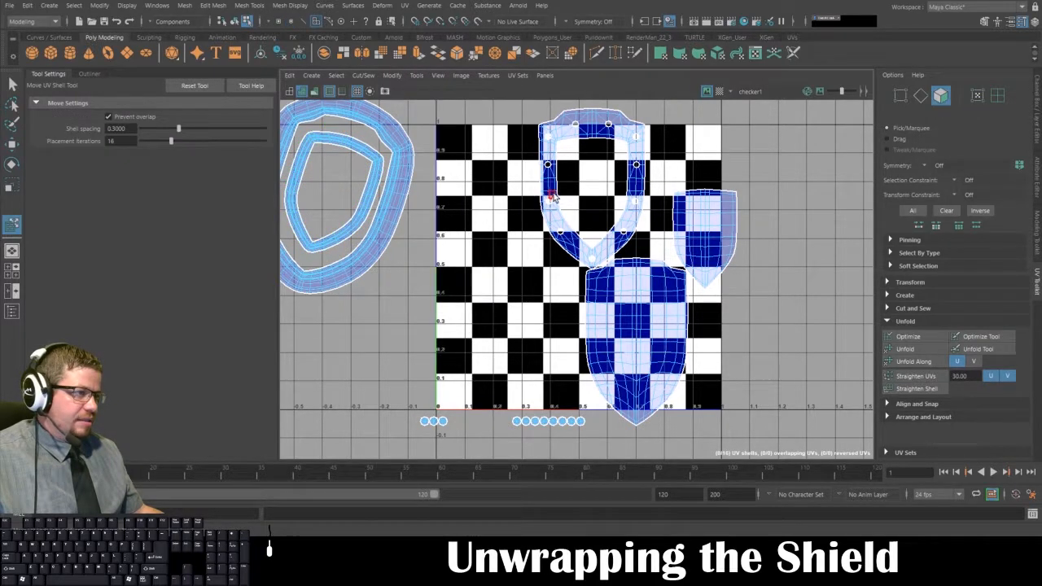
drag(551, 197, 454, 213)
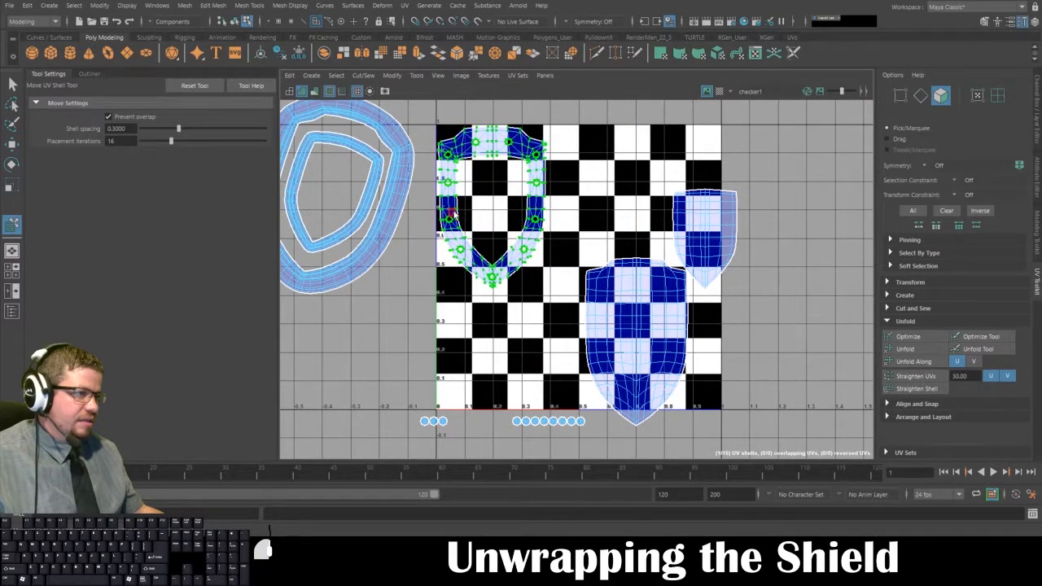
drag(695, 206, 485, 174)
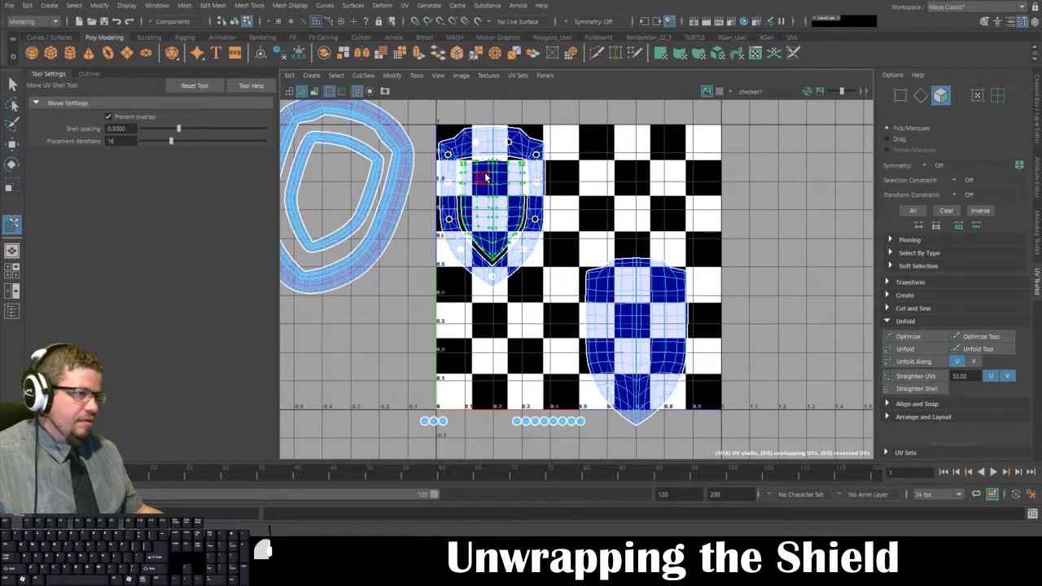
Move the large shield panel's UV shell into the upper-right corner of the checker tile.
scroll(484, 167, up, 3)
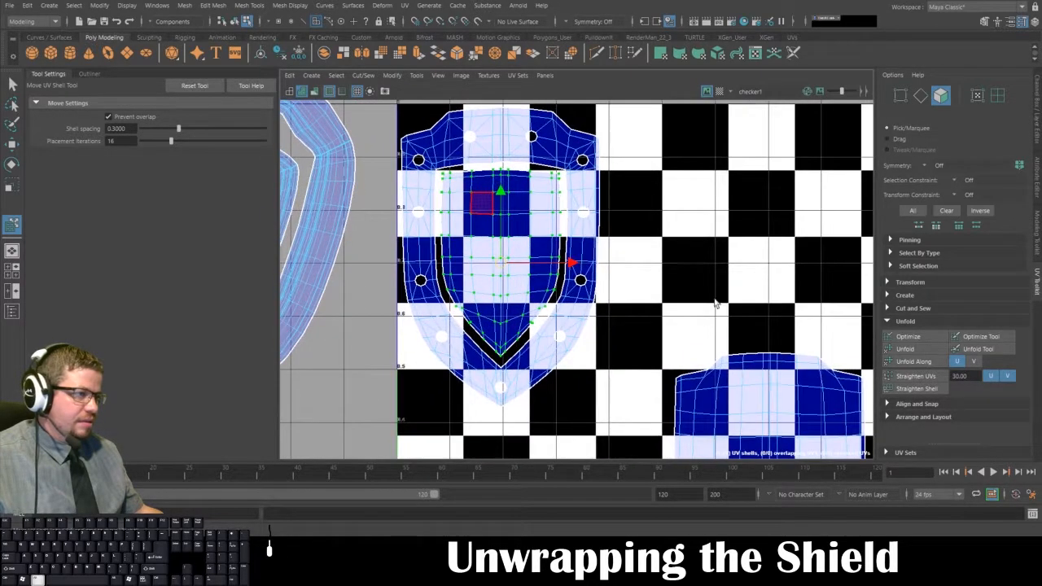
alt+middle_drag(717, 303, 712, 133)
click(721, 273)
alt+right_drag(683, 357, 646, 296)
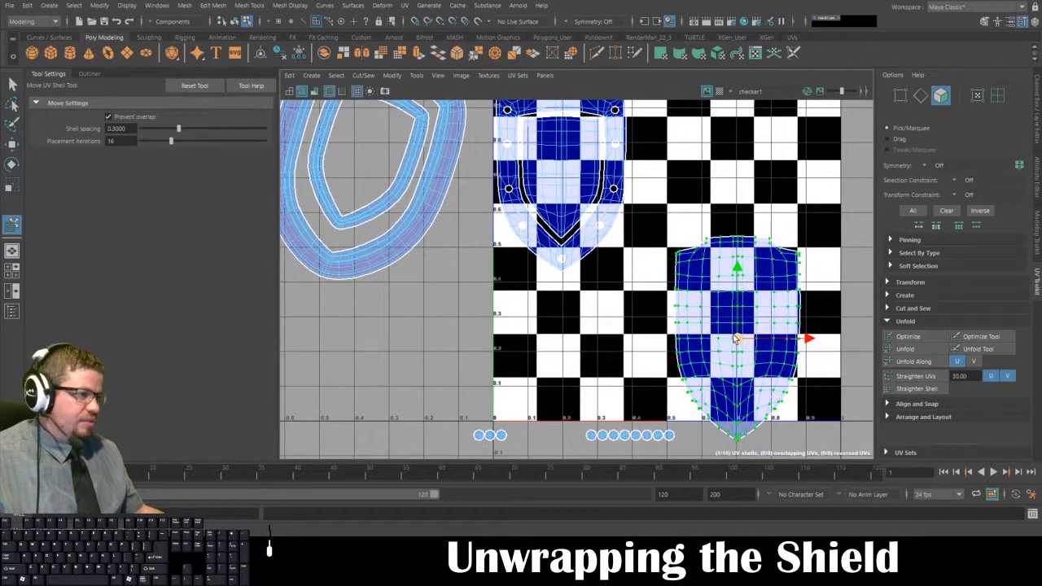
drag(736, 339, 768, 208)
alt+middle_drag(768, 208, 711, 314)
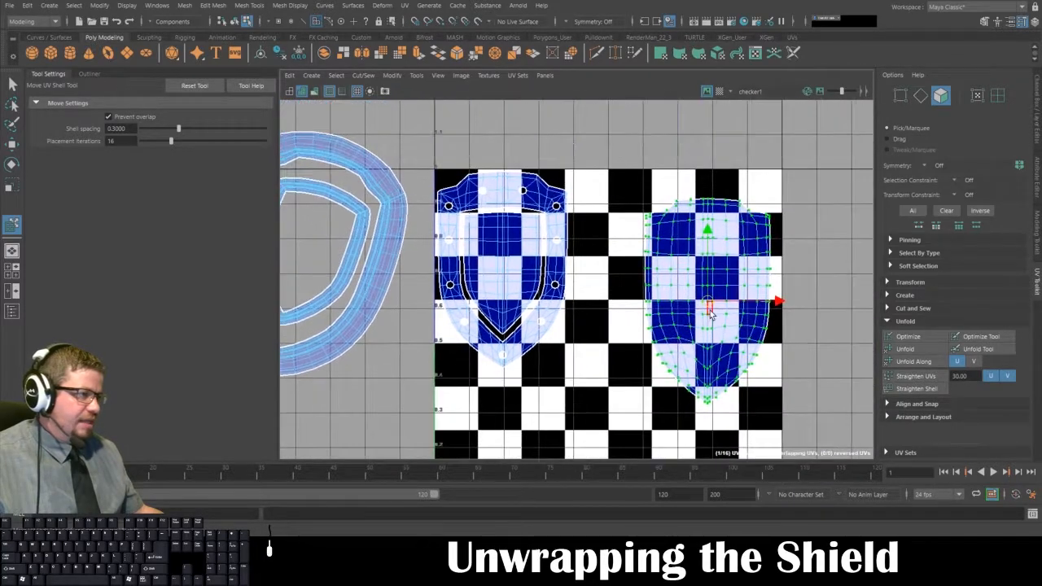
drag(708, 308, 718, 283)
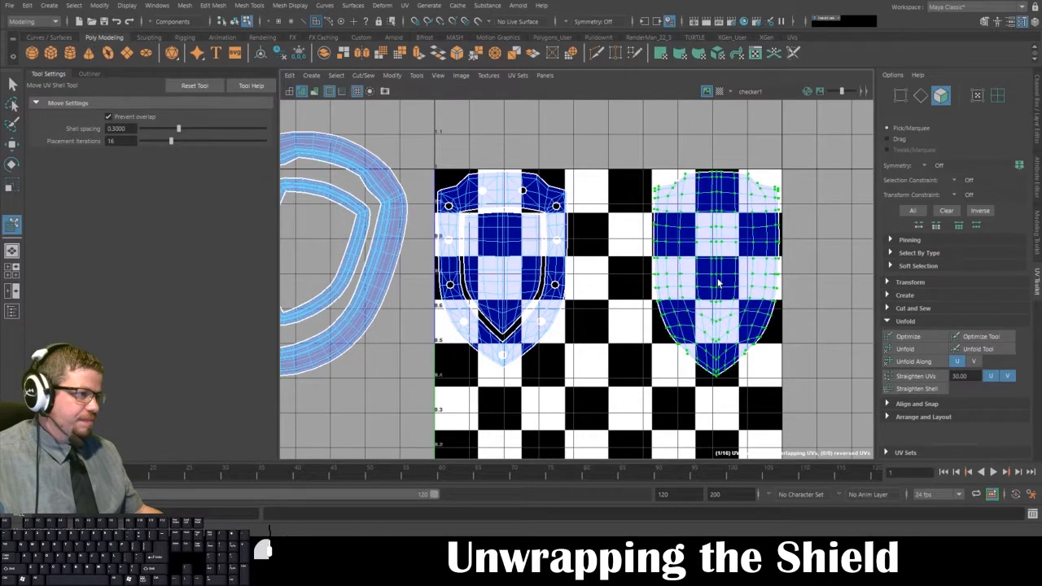
Try turning the outer rim's UV shell upside down and placing it along the lower edge of the tile.
alt+middle_drag(719, 283, 907, 246)
alt+middle_drag(537, 273, 424, 251)
click(424, 250)
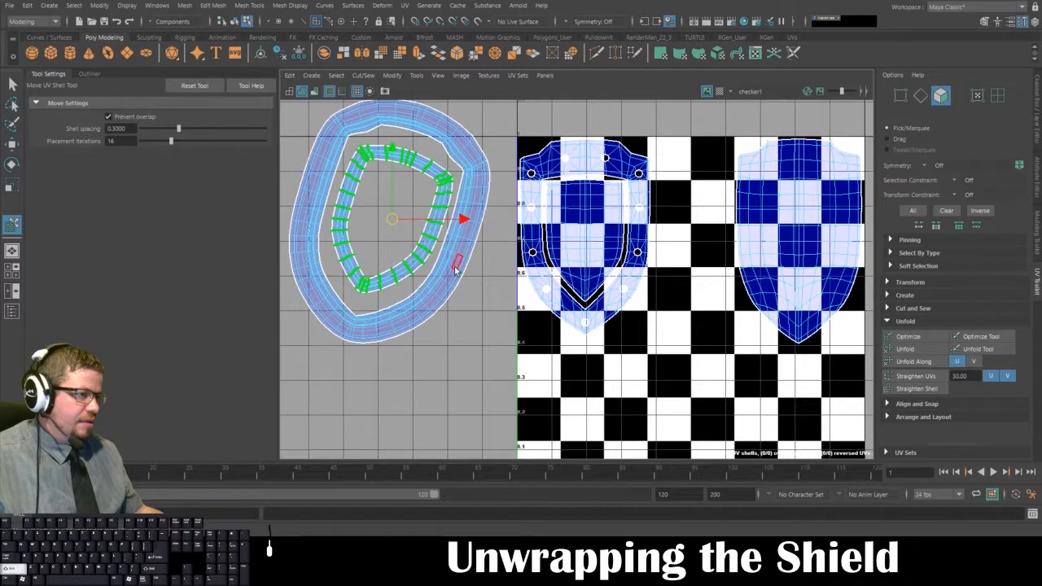
shift+click(453, 255)
key(e)
drag(429, 167, 366, 303)
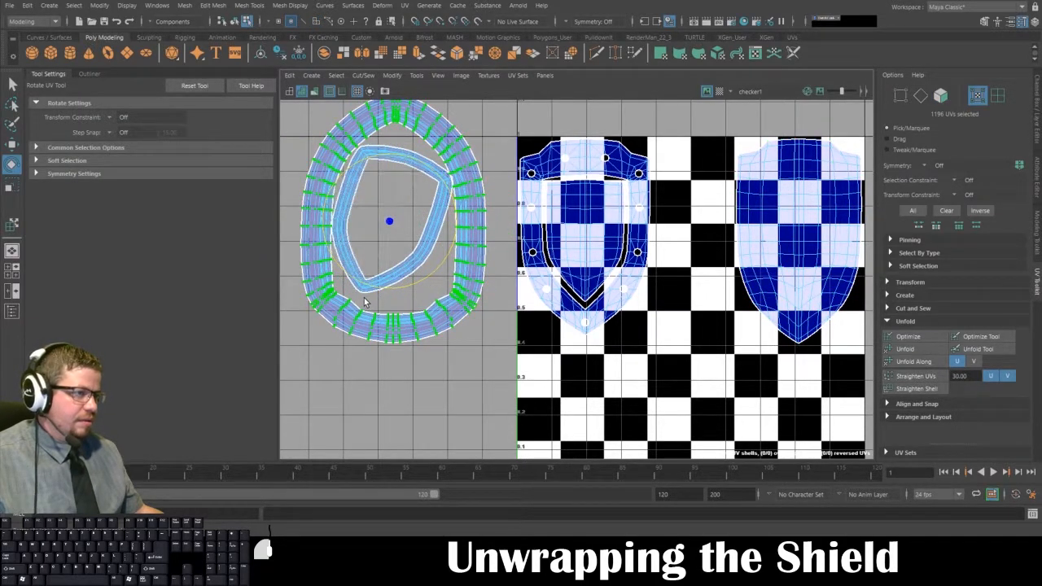
key(w)
drag(398, 222, 663, 365)
alt+middle_drag(671, 309, 609, 226)
drag(602, 257, 618, 258)
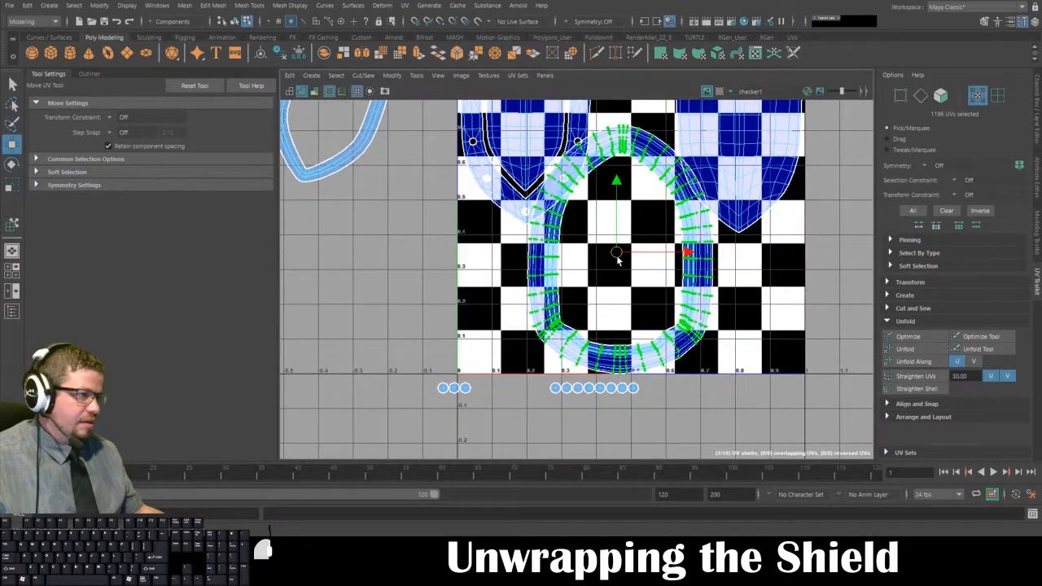
Undo the outer rim shell's rotation and its move onto the tile.
alt+middle_drag(730, 221, 698, 287)
key(ctrl+z)
key(ctrl+z)
alt+middle_drag(673, 235, 718, 281)
key(ctrl+z)
Move the large shield panel's UV shell off the right side of the checker tile with the Move UV Shell tool.
click(724, 269)
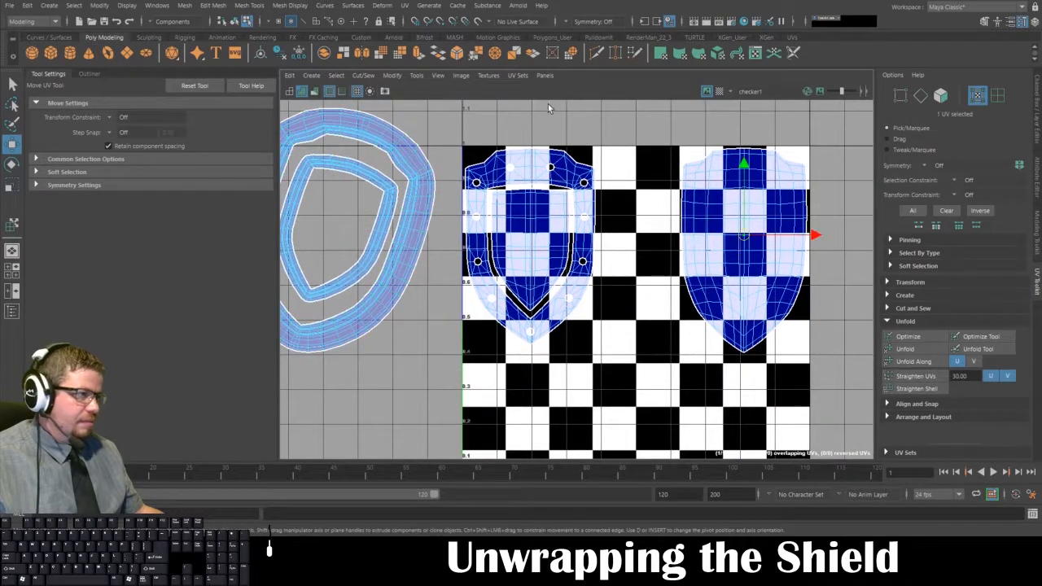
click(416, 75)
click(446, 168)
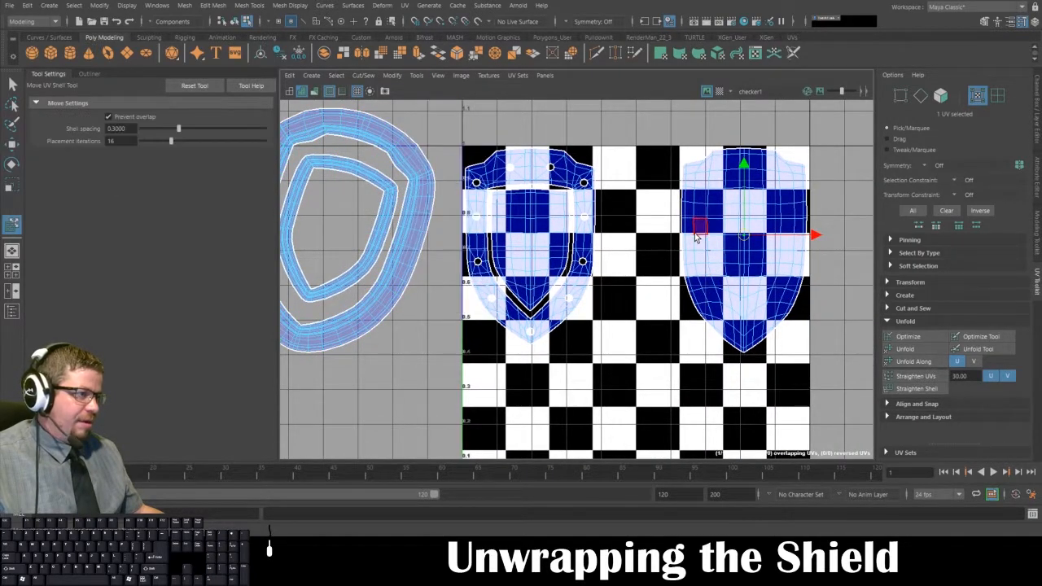
drag(742, 253, 846, 231)
Rotate the outer rim's UV shell upright and move it onto the tile beside the riveted frame's shell.
alt+middle_drag(394, 227, 447, 194)
click(452, 206)
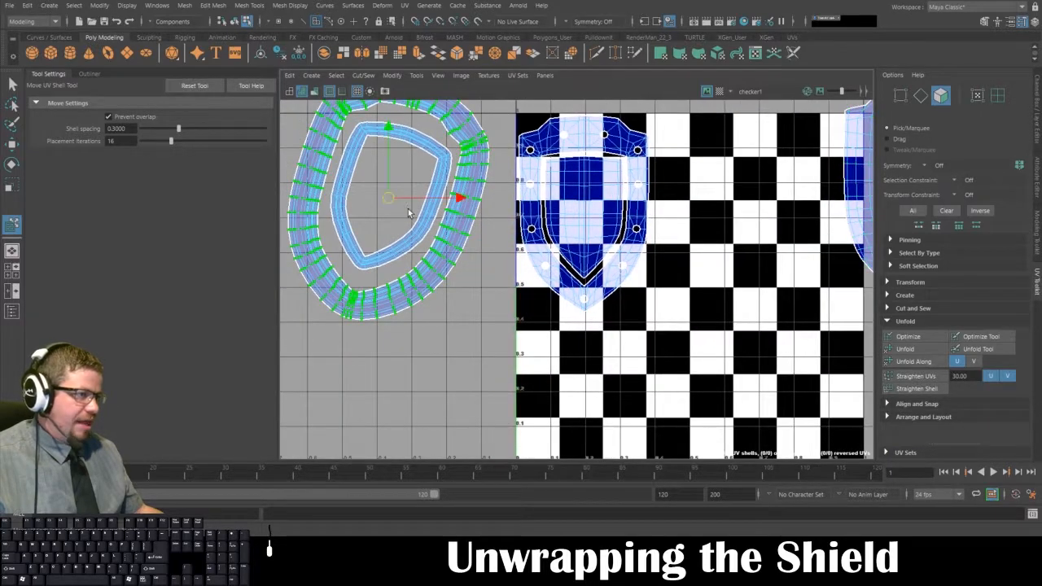
drag(389, 201, 760, 269)
key(e)
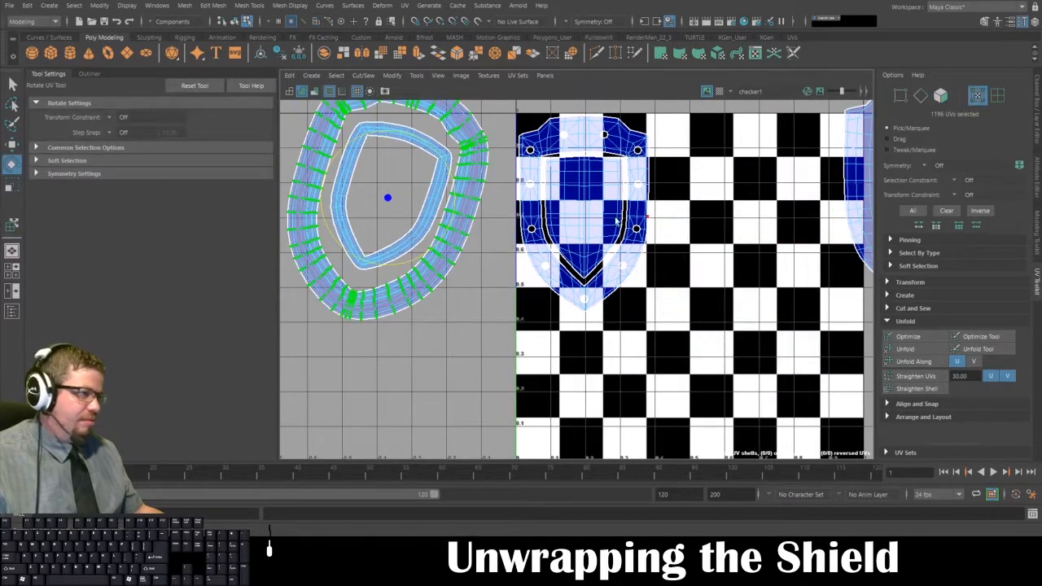
scroll(554, 220, down, 2)
drag(436, 139, 436, 137)
key(w)
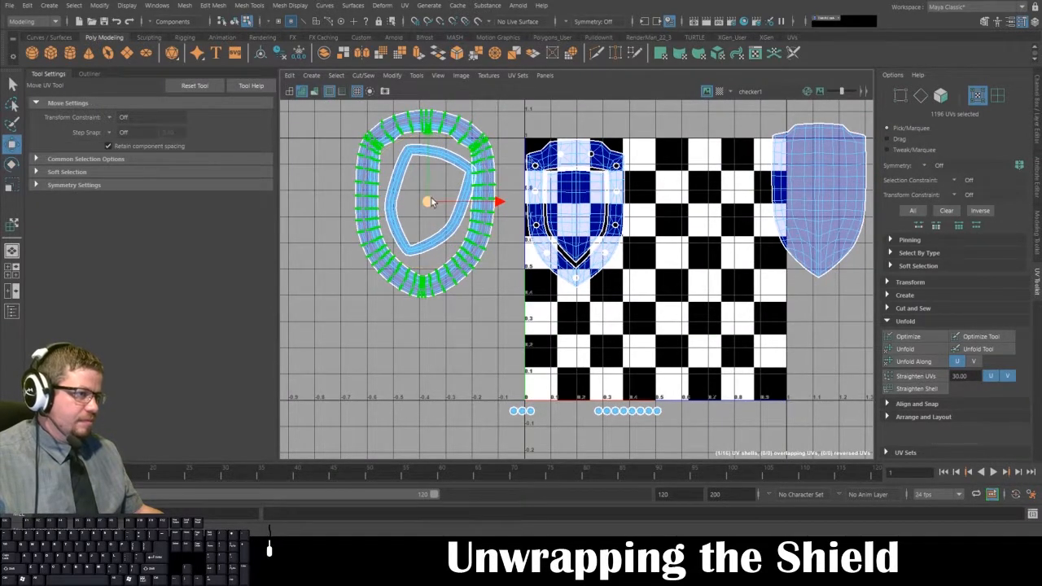
drag(427, 203, 698, 227)
Shift the large shield panel's shell further away from the tile and move the outer rim's shell against the tile's right edge.
click(823, 193)
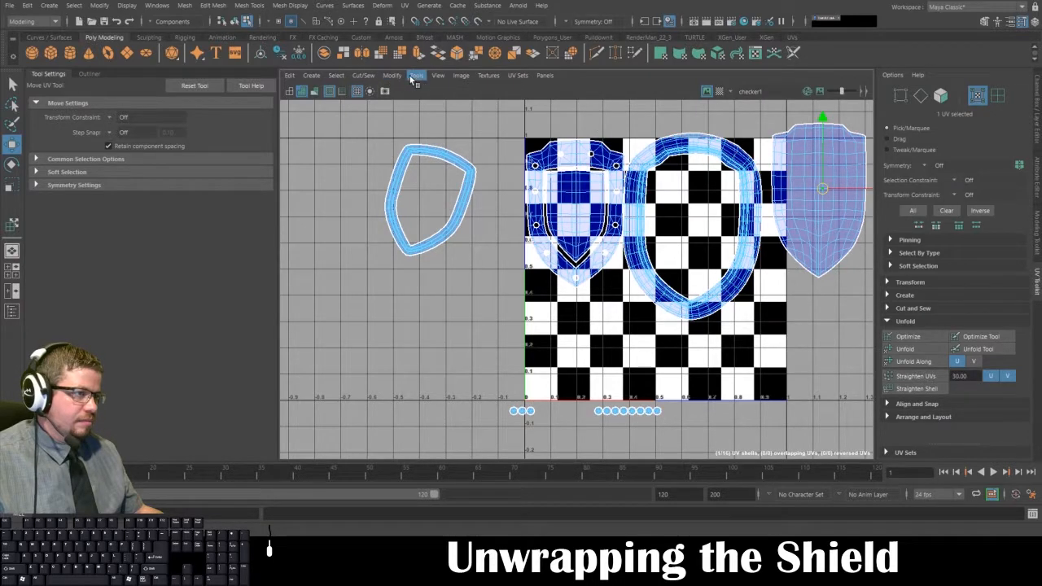
click(391, 75)
click(450, 166)
click(810, 228)
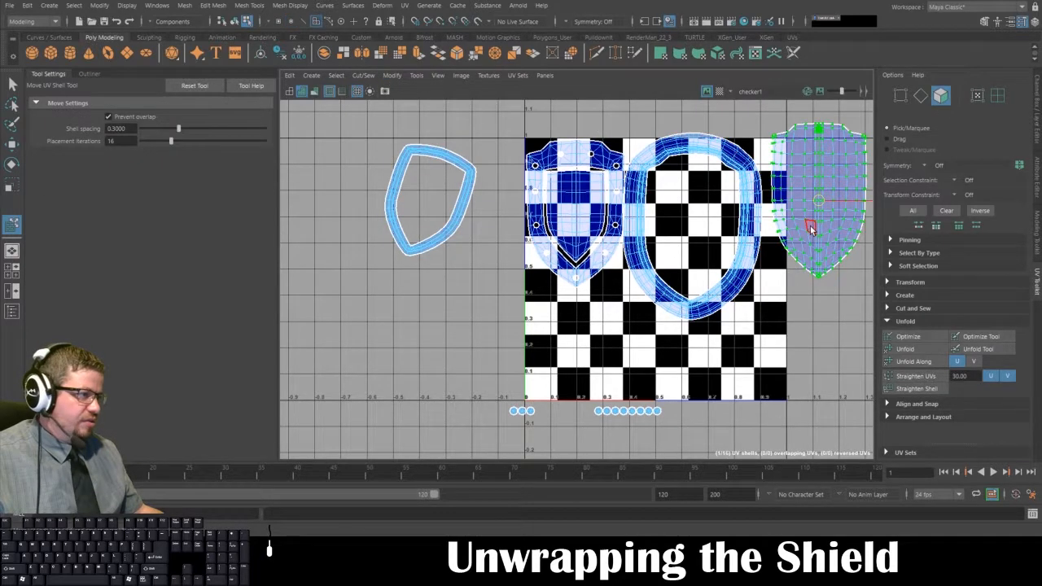
drag(820, 203, 854, 192)
drag(754, 203, 778, 211)
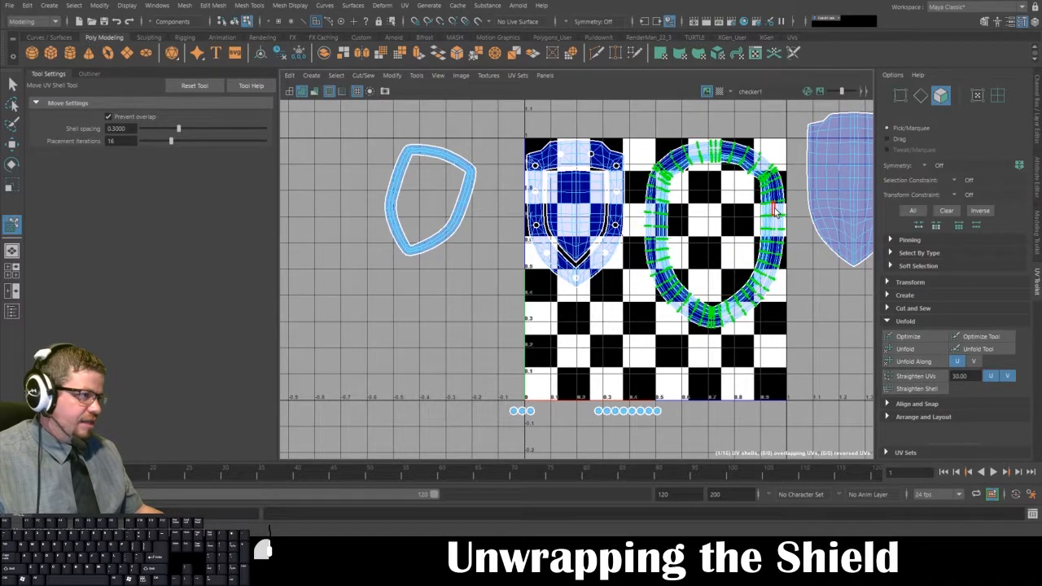
Turn the large shield panel's UV shell upside down and fit it between the frame and outer rim shells at the tile's lower edge.
key(e)
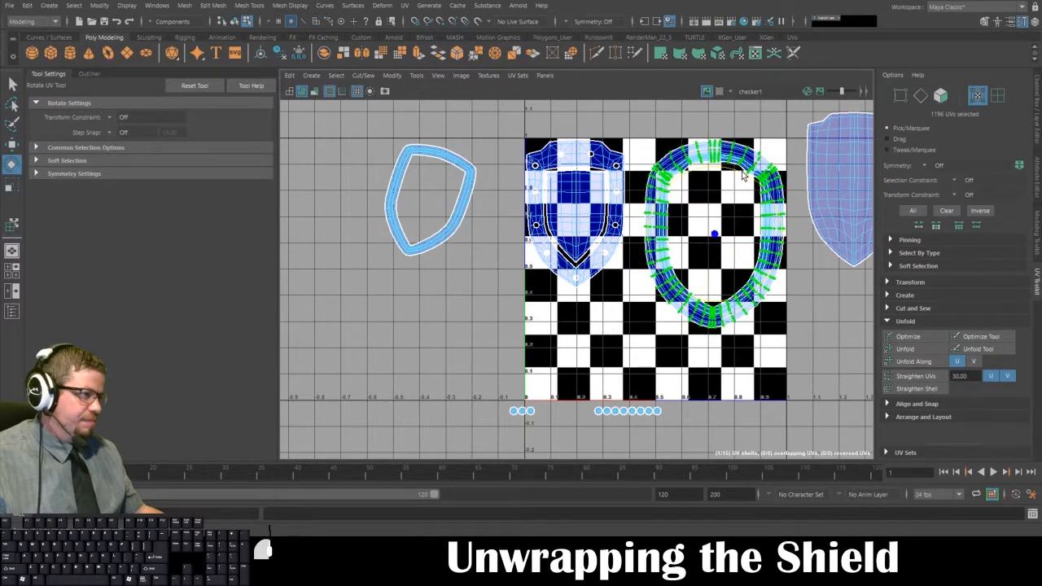
click(836, 174)
click(416, 75)
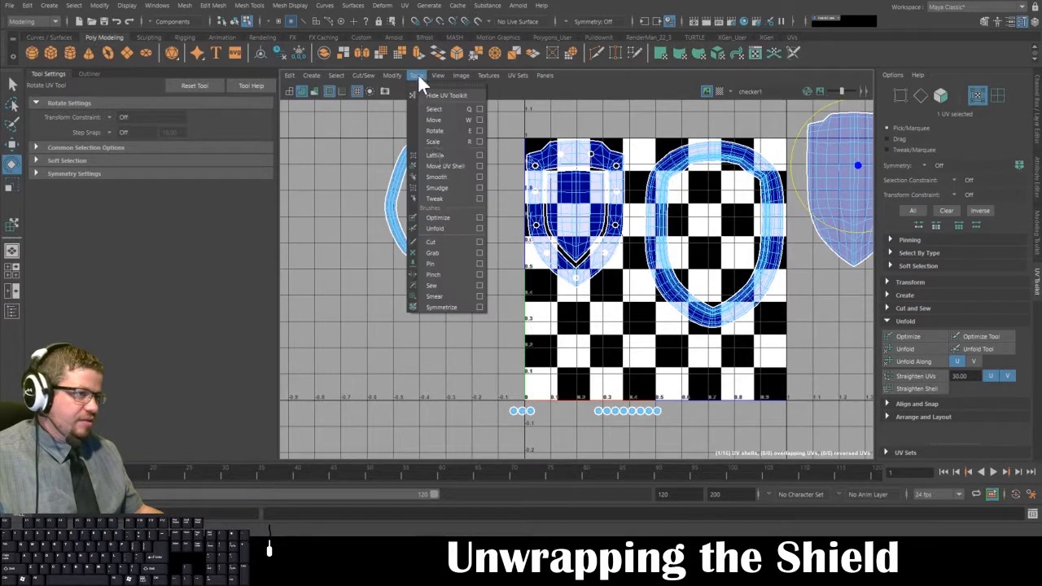
click(447, 168)
drag(849, 179, 603, 429)
key(e)
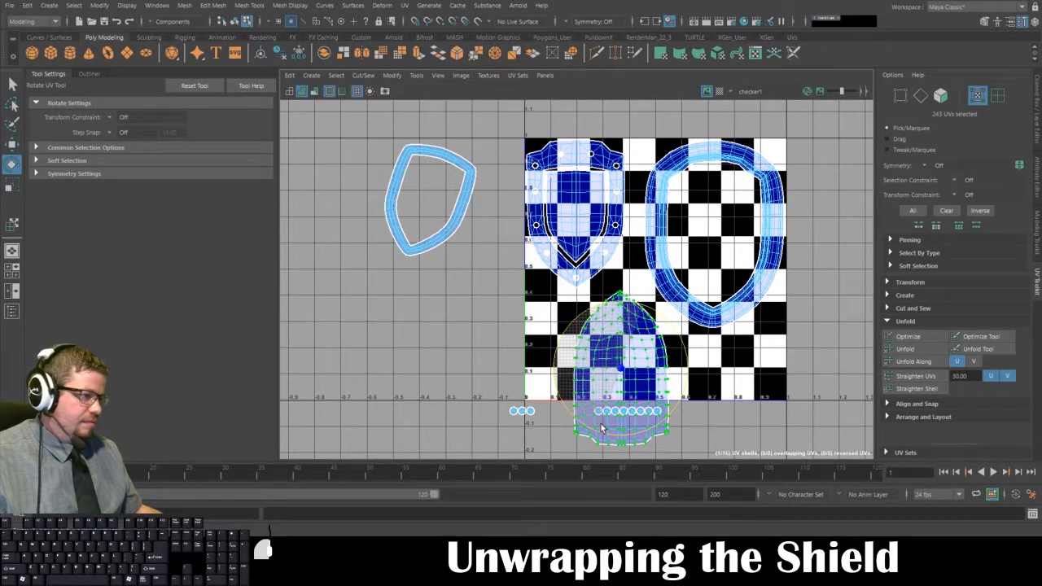
key(w)
drag(621, 369, 623, 329)
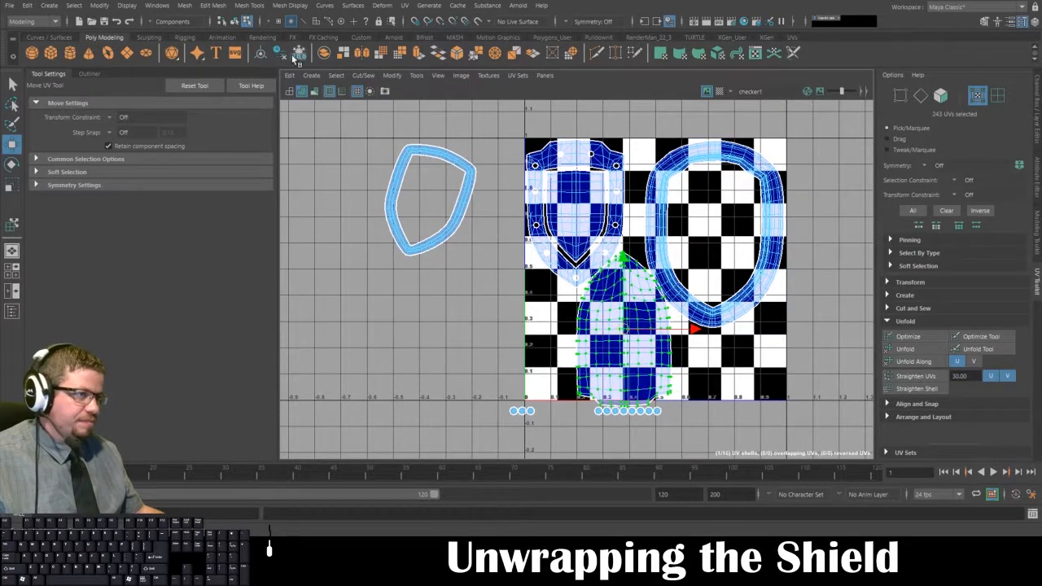
Nudge the outer rim's UV shell tight into the upper-right corner of the tile with the Move UV Shell tool.
click(416, 75)
click(442, 167)
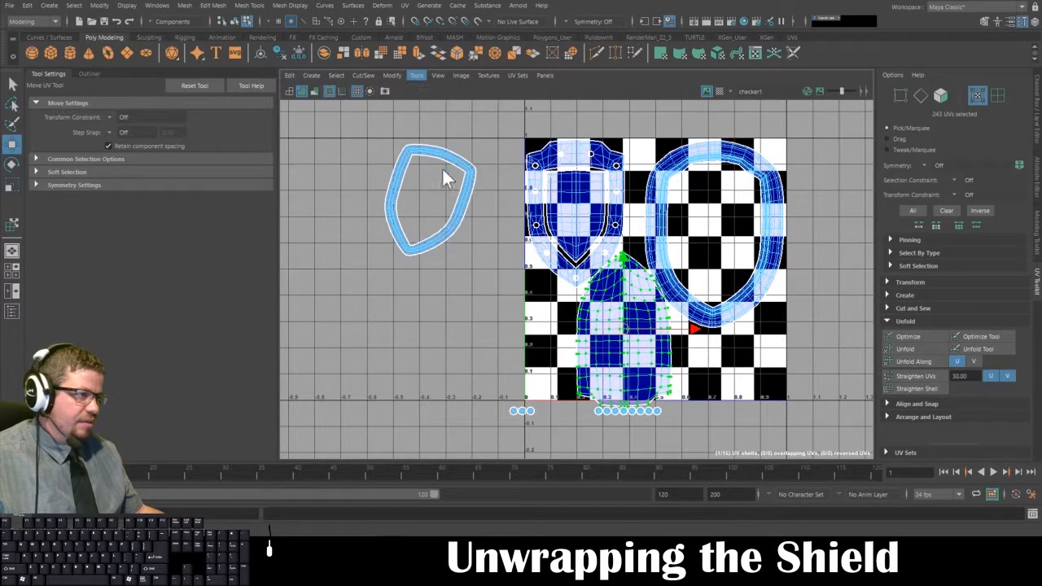
scroll(684, 203, up, 3)
click(684, 141)
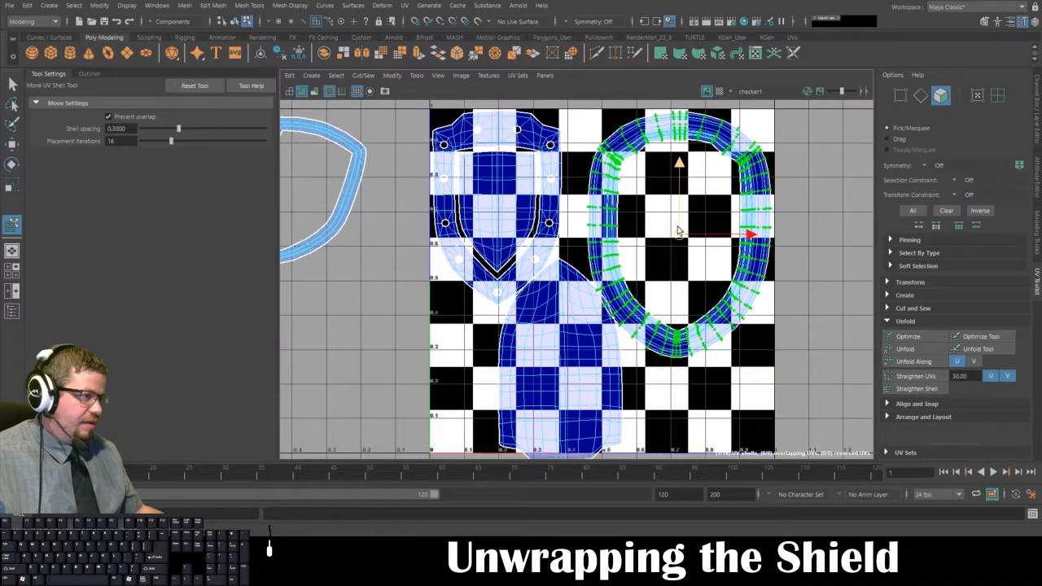
drag(677, 231, 679, 235)
alt+middle_drag(673, 200, 656, 254)
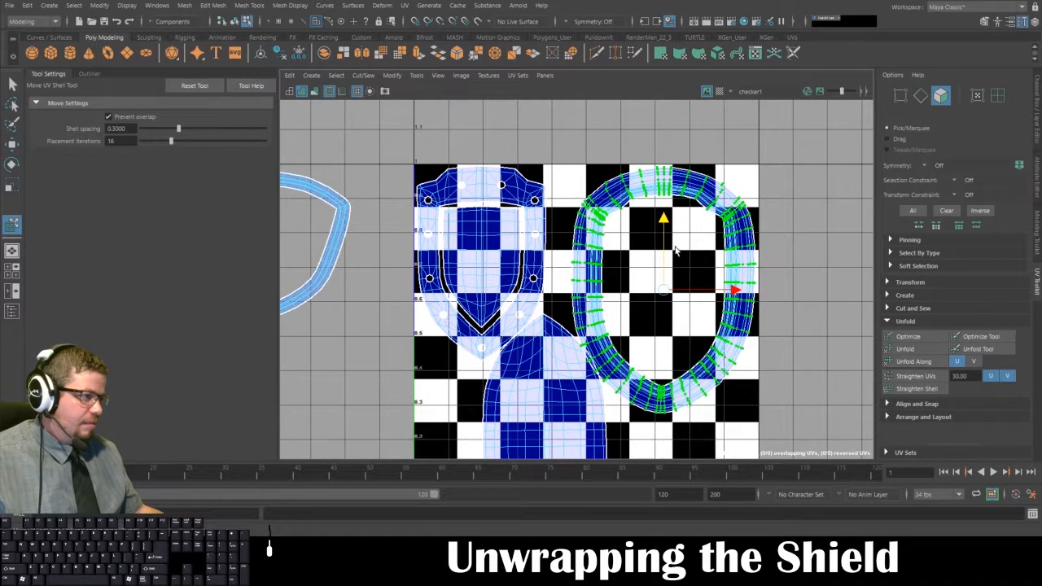
drag(729, 290, 732, 290)
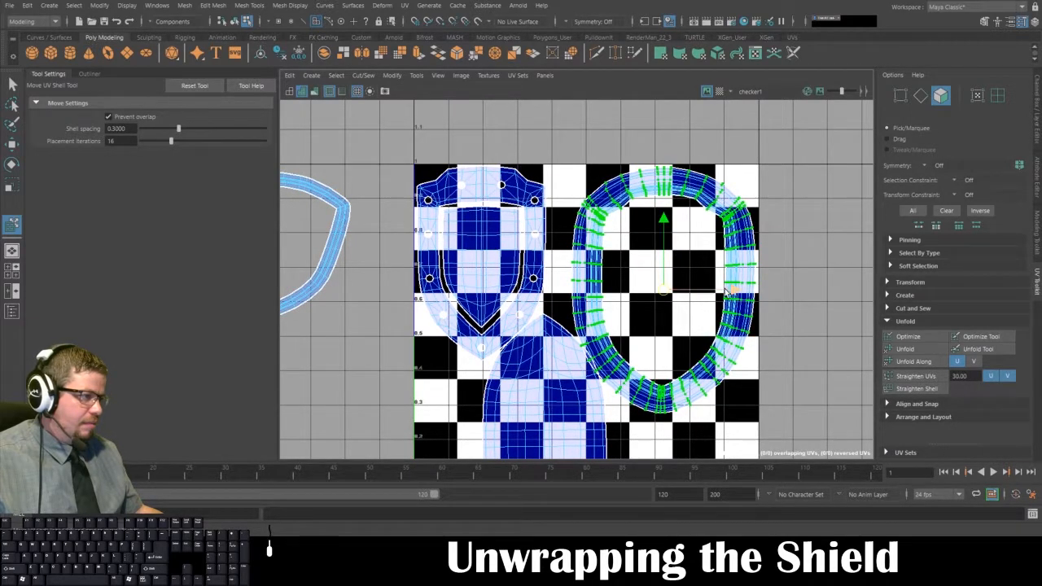
Rotate the large shield panel's UV shell onto its side, tip pointing right, and fit it into the tile's lower-left corner.
alt+middle_drag(634, 245, 629, 226)
alt+middle_drag(527, 257, 658, 146)
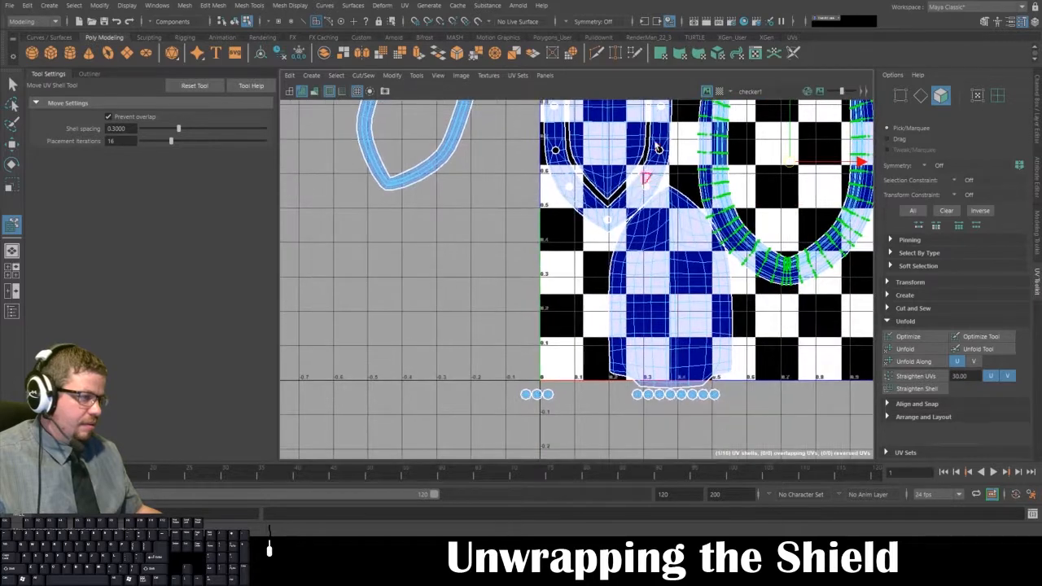
click(418, 75)
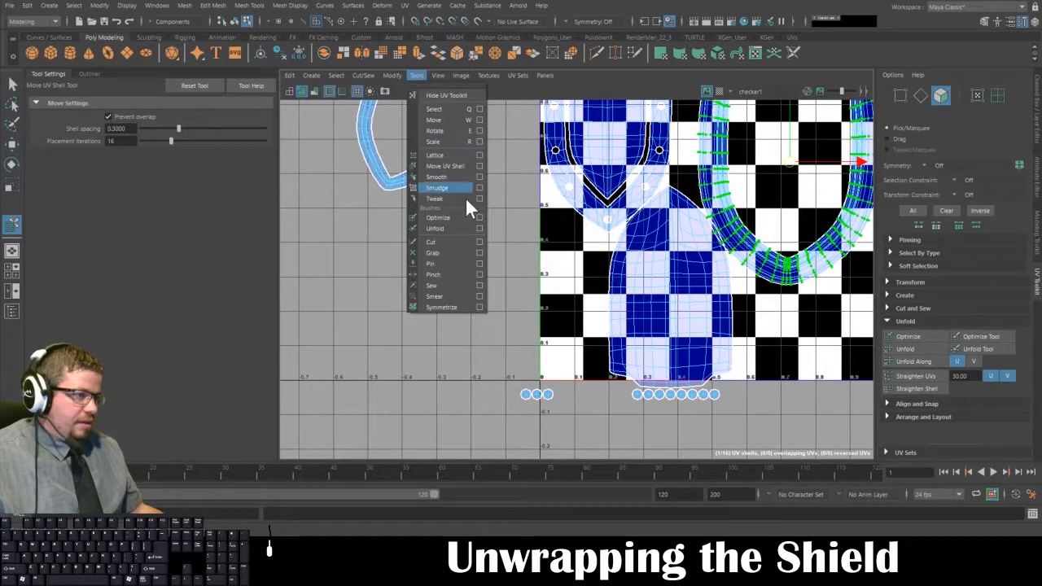
click(457, 167)
click(643, 311)
key(e)
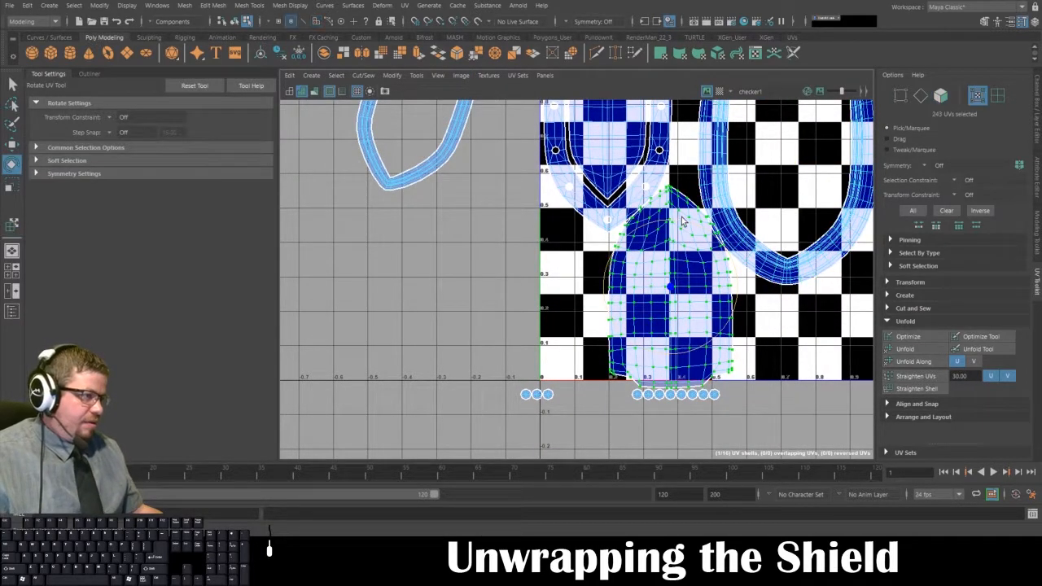
drag(667, 236, 644, 318)
key(w)
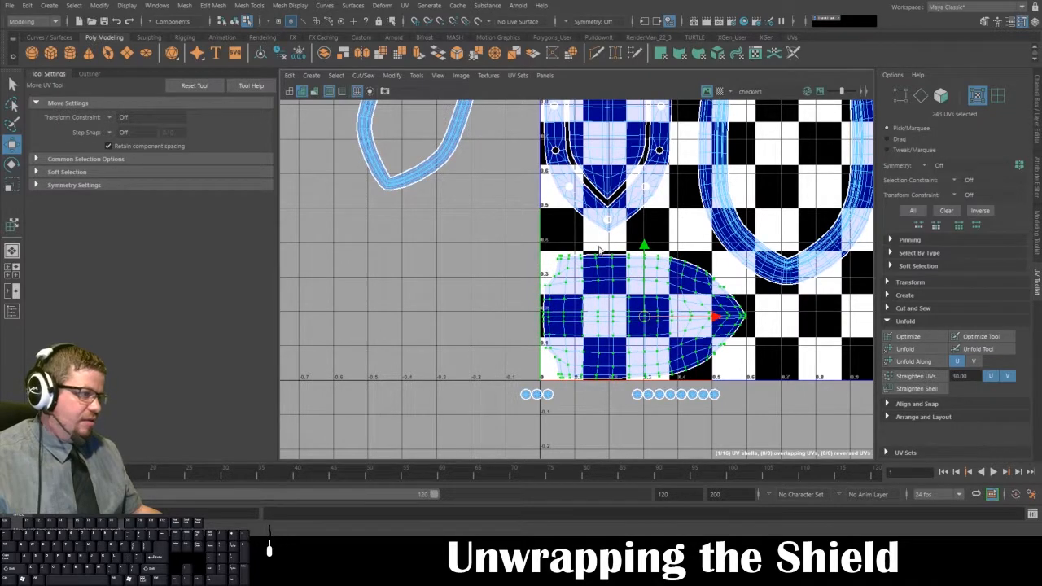
scroll(450, 158, down, 3)
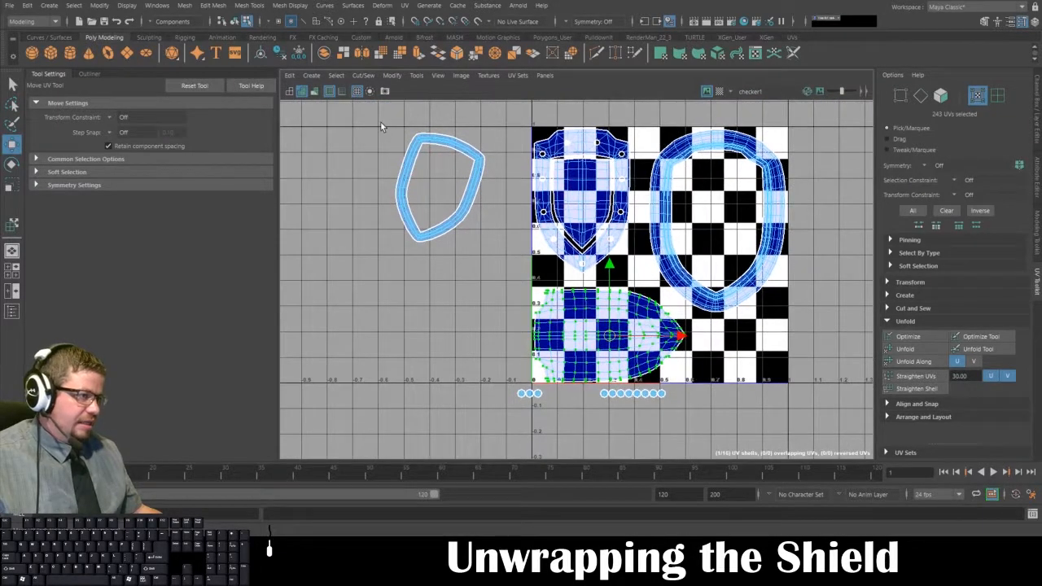
Move the inner rim's UV shell inside the outer rim's shell and rotate it upright.
drag(364, 119, 494, 277)
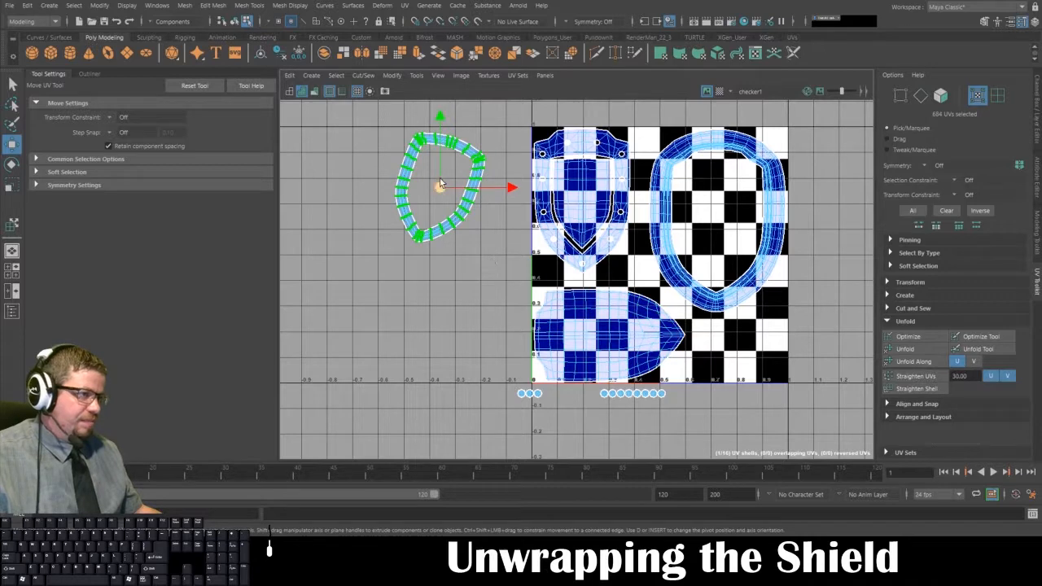
drag(440, 183, 716, 215)
key(e)
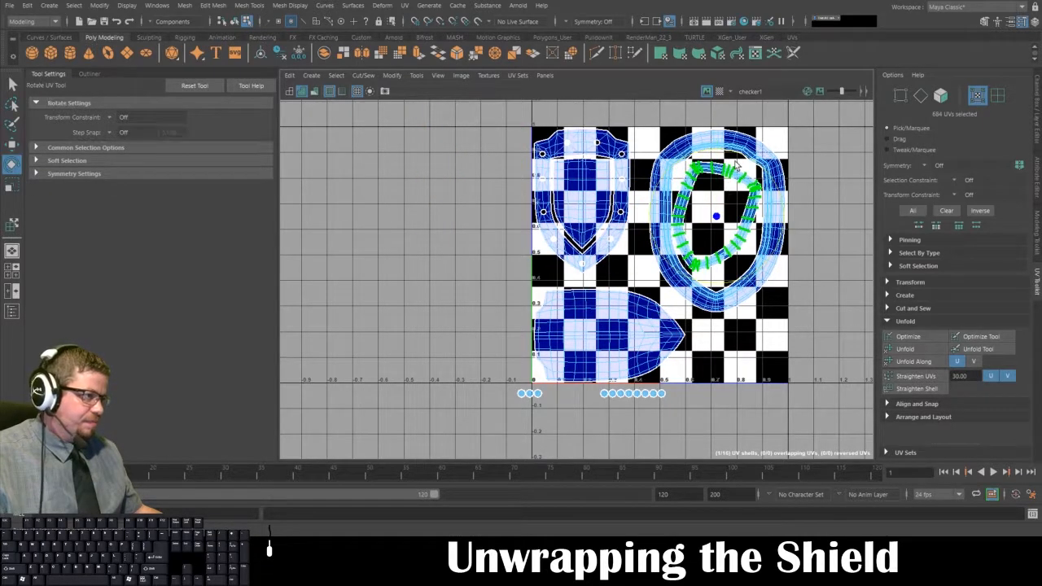
drag(733, 157, 715, 155)
key(w)
drag(721, 221, 722, 218)
Shift all eleven rivet UV shells horizontally to the right below the tile.
alt+right_drag(505, 355, 461, 362)
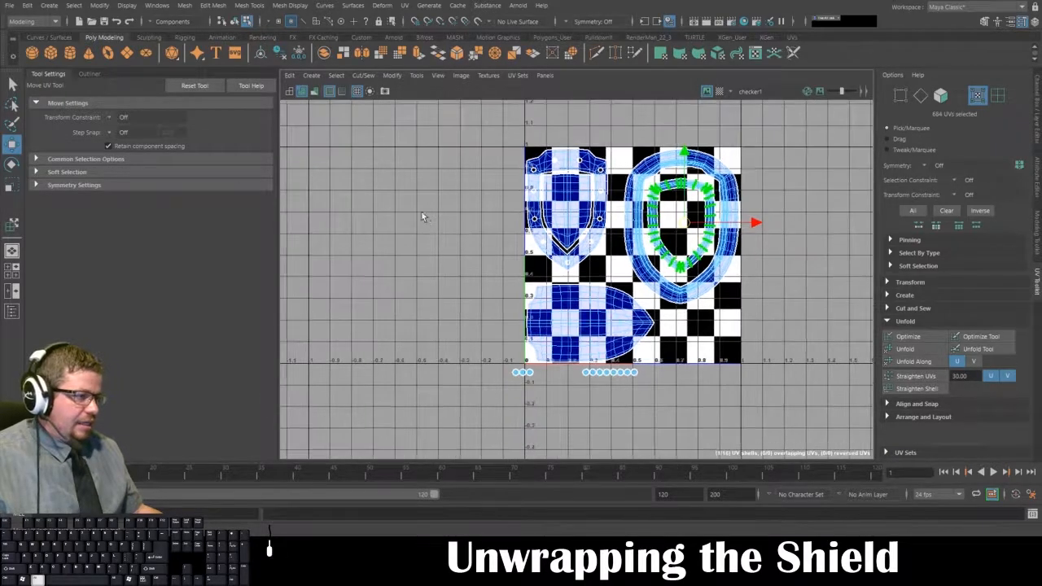
alt+middle_drag(456, 361, 412, 254)
drag(453, 257, 476, 281)
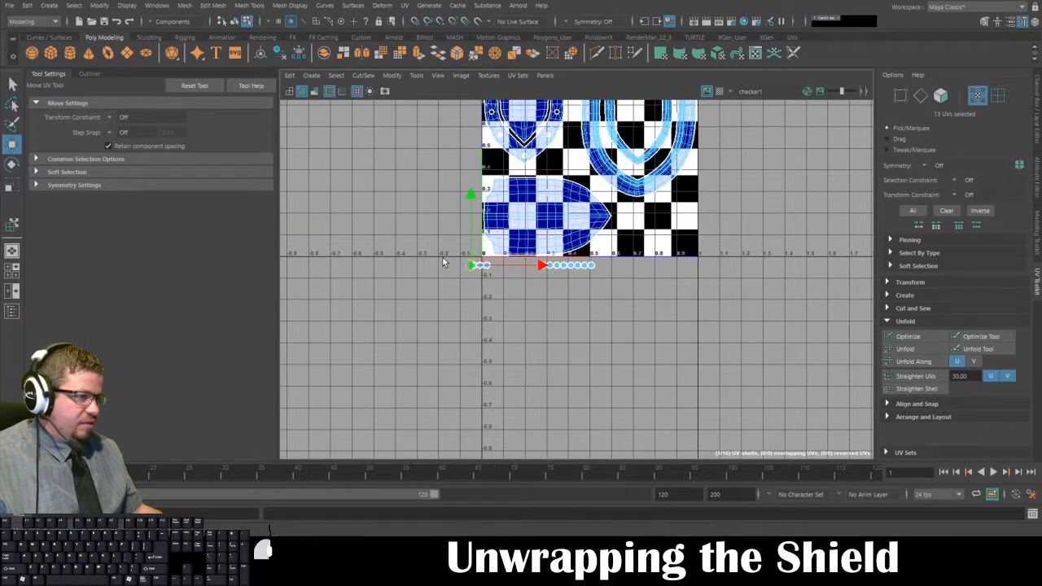
click(446, 259)
alt+right_drag(458, 261, 580, 383)
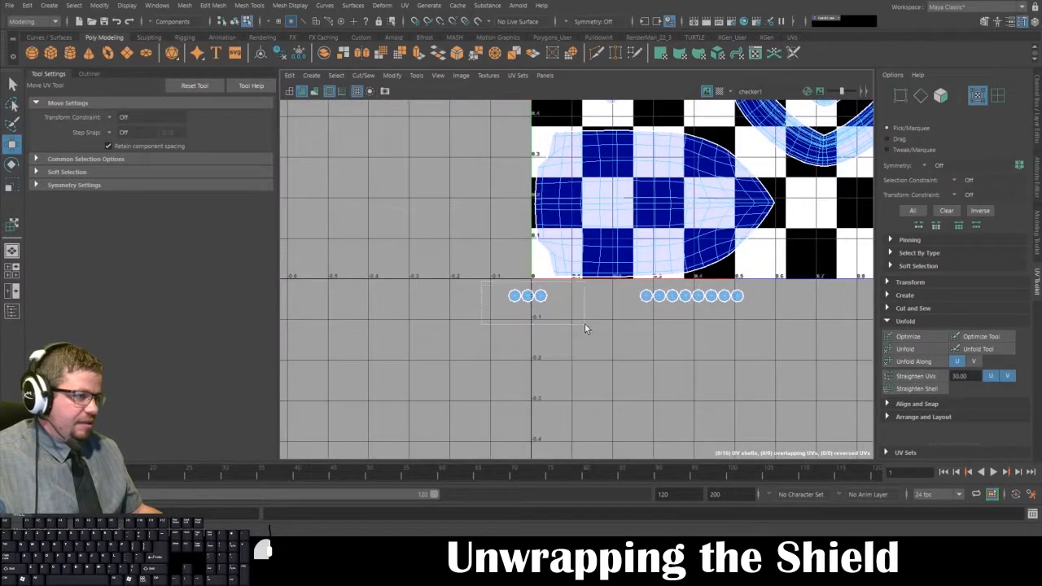
drag(585, 324, 792, 352)
alt+right_drag(749, 347, 500, 213)
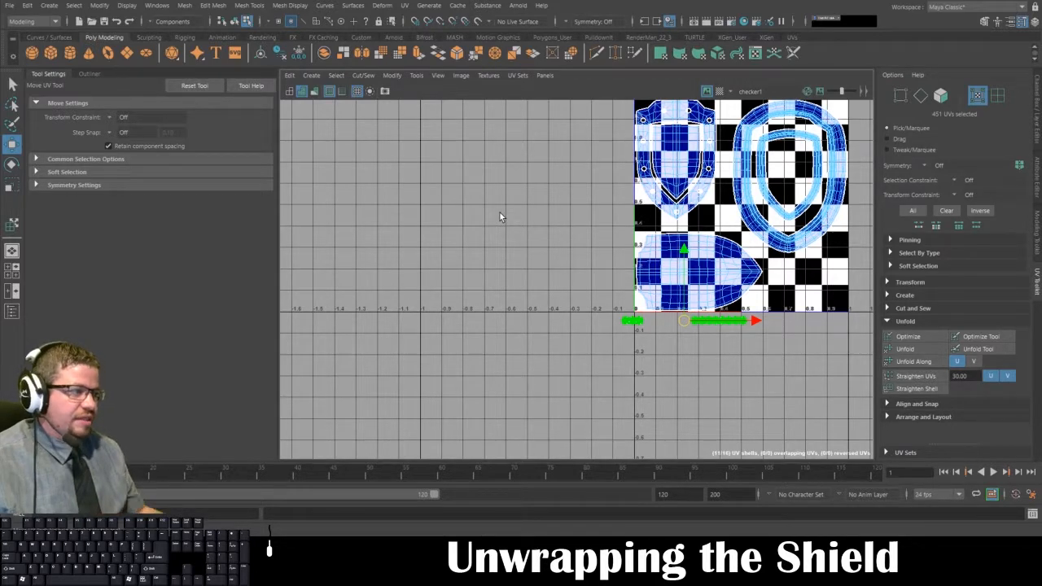
drag(755, 321, 876, 321)
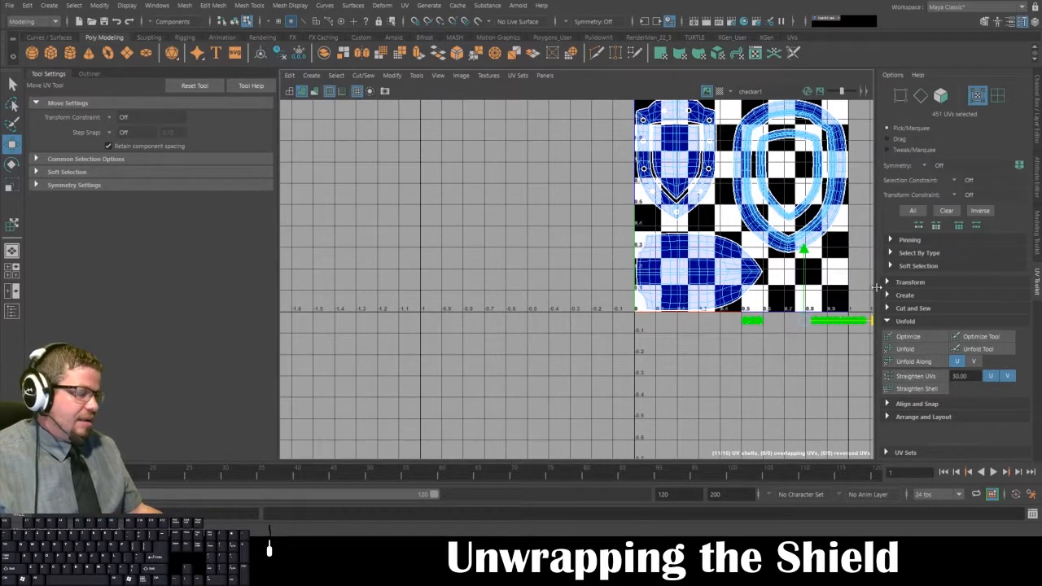
Place the row of eight rivet UV shells directly beneath the row of three.
alt+middle_drag(699, 289, 492, 261)
alt+right_drag(494, 261, 601, 347)
drag(546, 302, 630, 352)
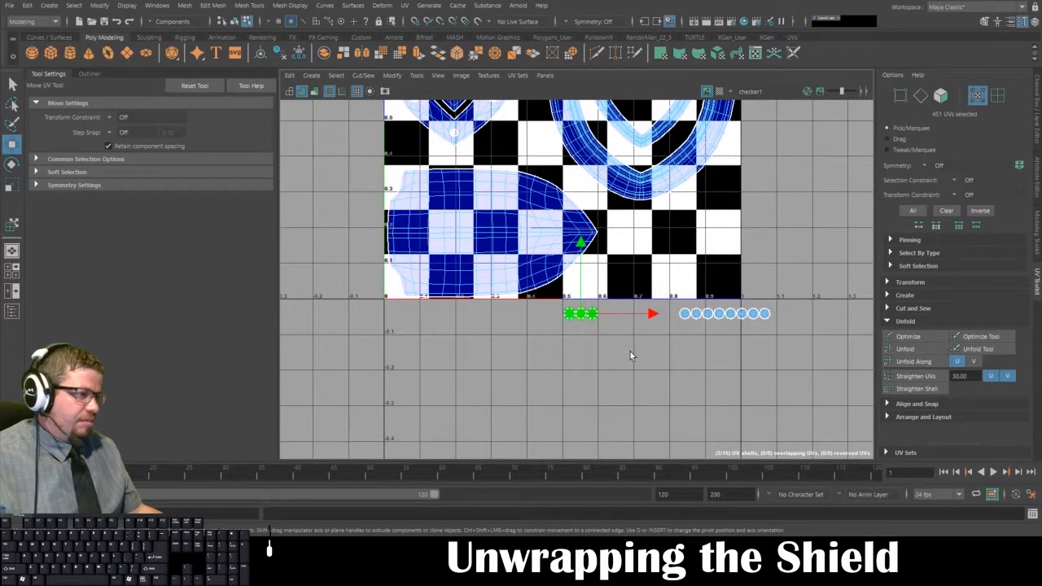
drag(657, 294, 809, 355)
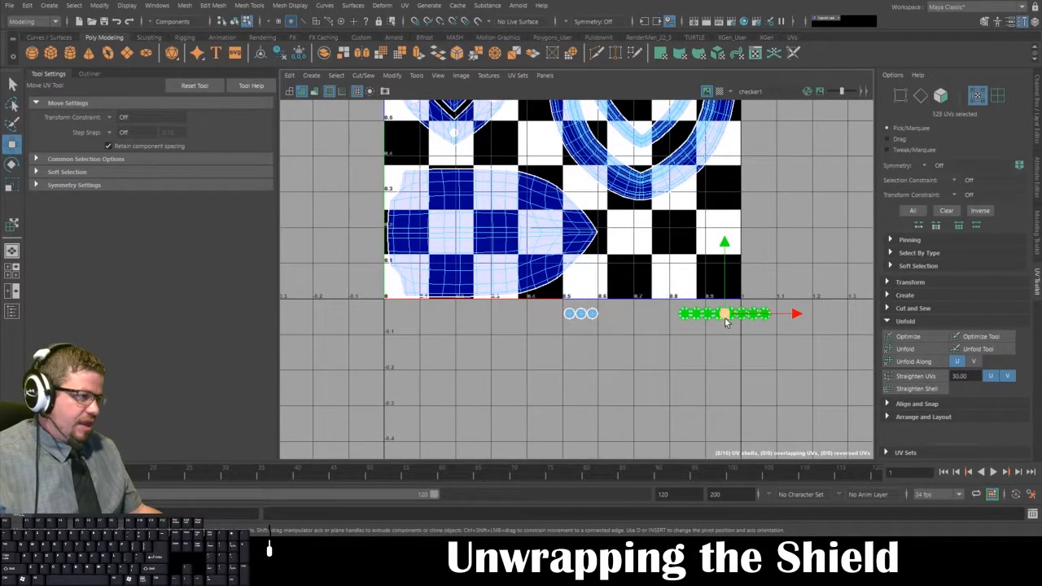
drag(725, 319, 609, 333)
alt+right_drag(480, 287, 609, 331)
alt+middle_drag(607, 334, 560, 380)
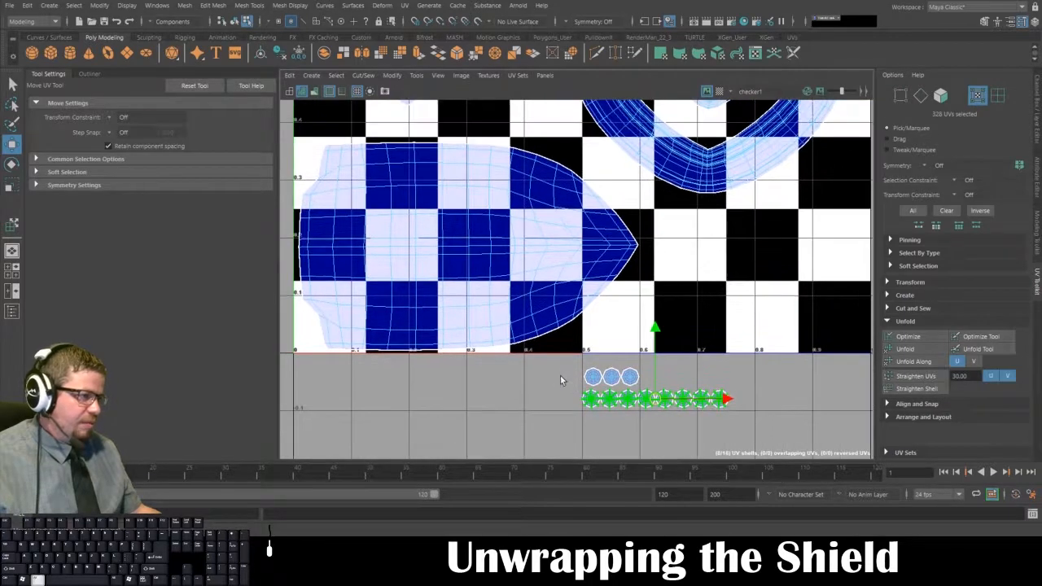
click(757, 423)
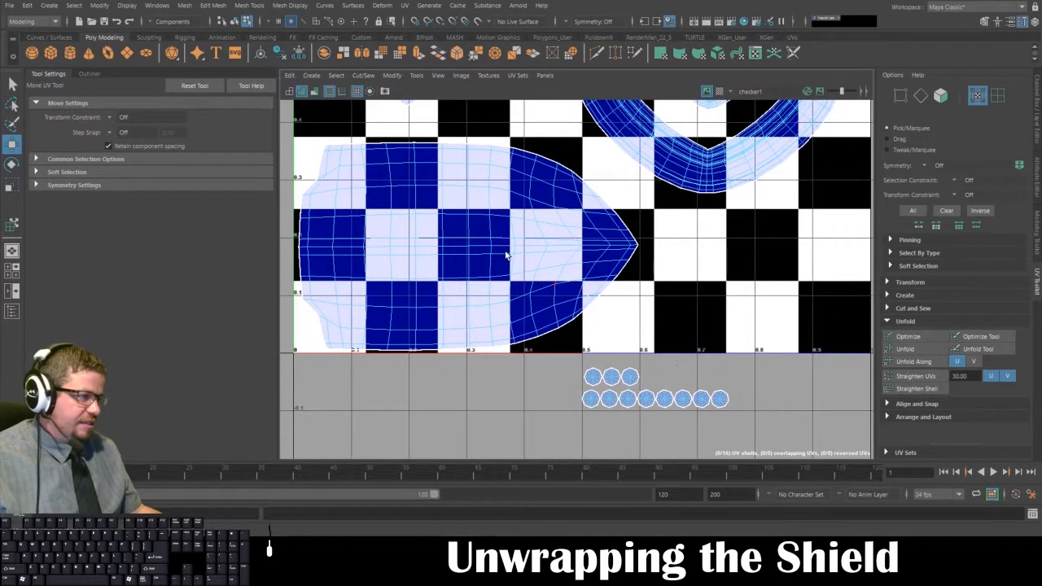
Regroup the rivet UV shells with the Move UV Shell tool into two rows of five plus one at the end.
click(412, 75)
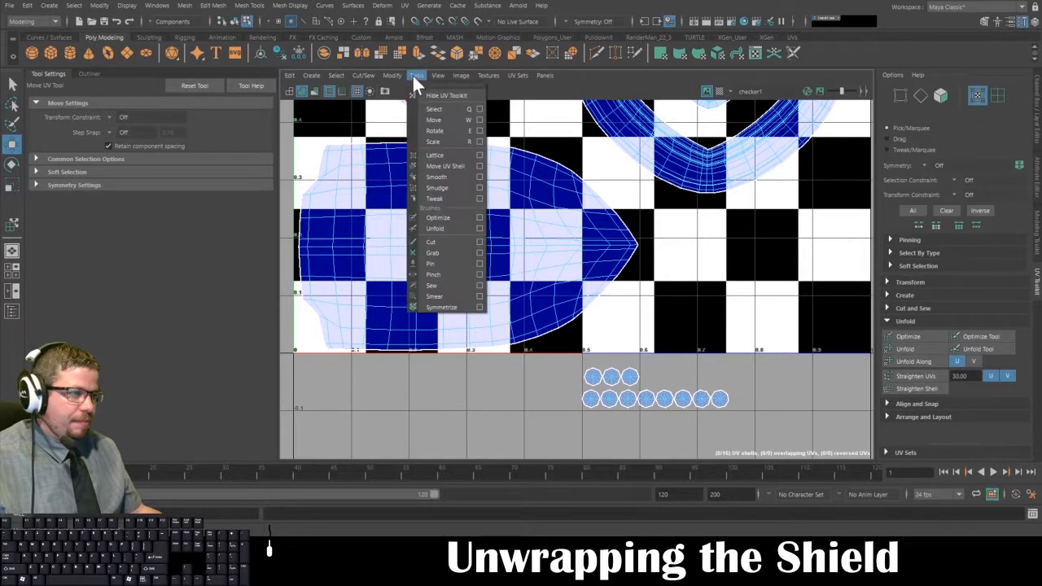
click(450, 165)
click(663, 390)
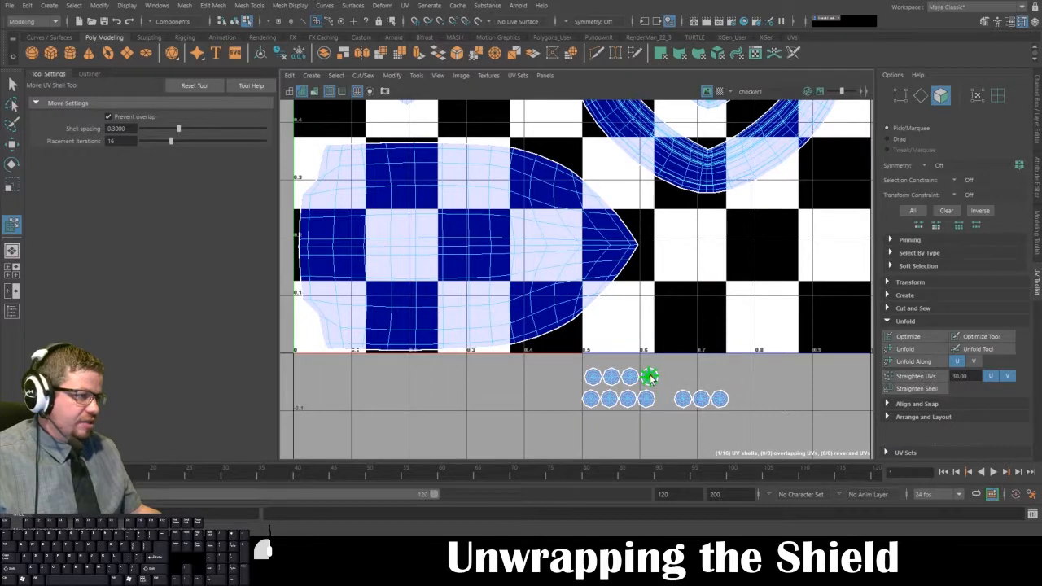
drag(682, 400, 667, 403)
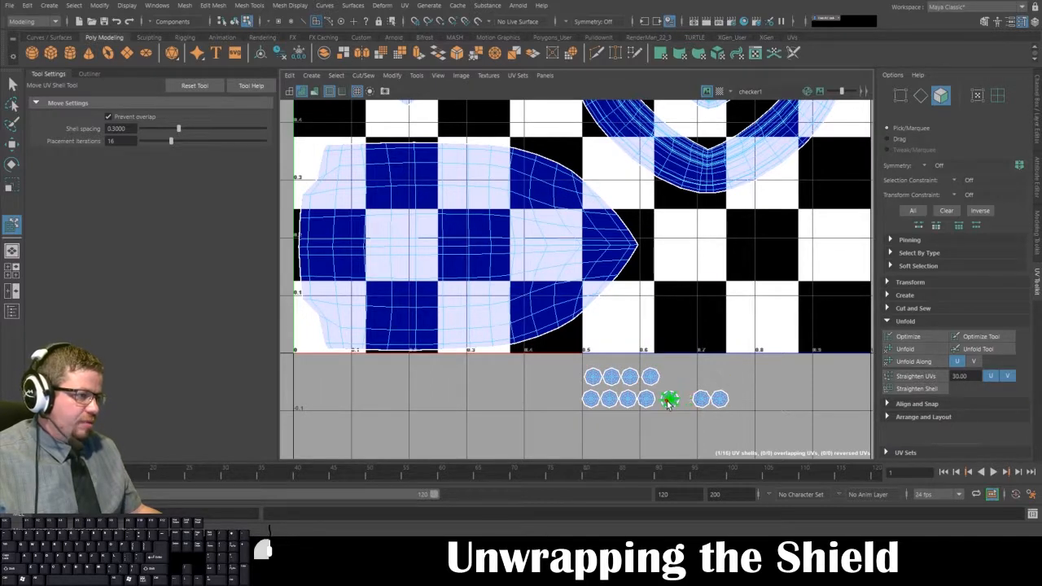
click(704, 404)
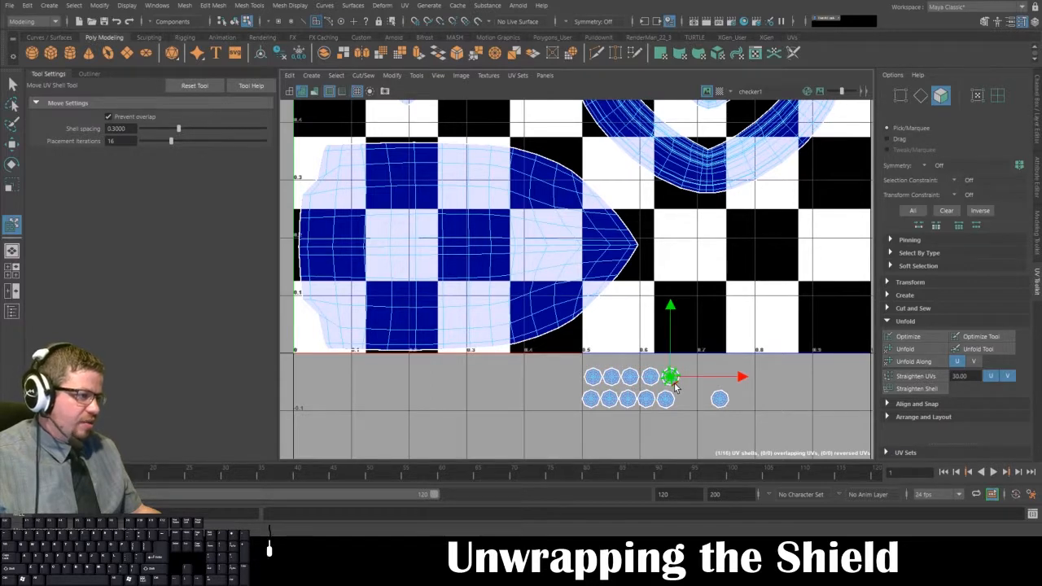
click(719, 399)
drag(719, 399, 688, 389)
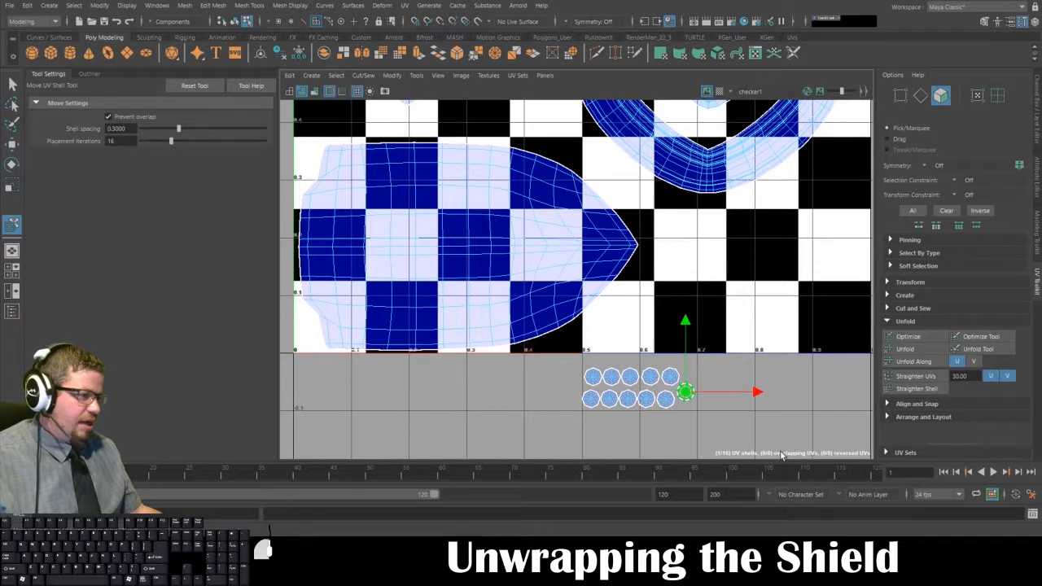
Scale up all eleven rivet UV shells together and move them beside the large panel's tip in the tile's lower-right area.
key(r)
drag(632, 386, 738, 423)
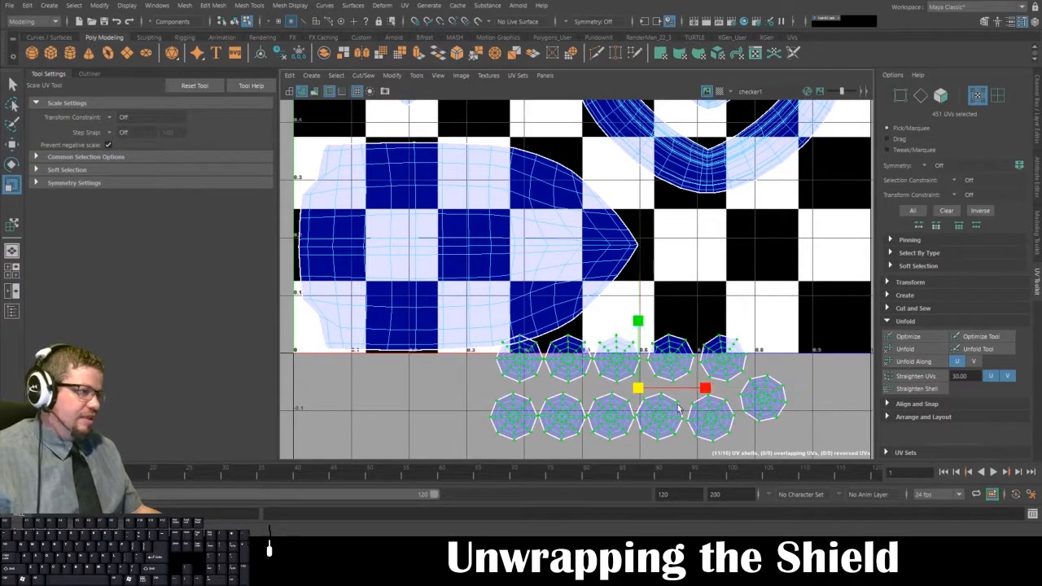
key(w)
drag(640, 386, 794, 270)
alt+middle_drag(708, 332, 531, 341)
alt+middle_drag(661, 320, 719, 347)
alt+right_drag(719, 348, 507, 164)
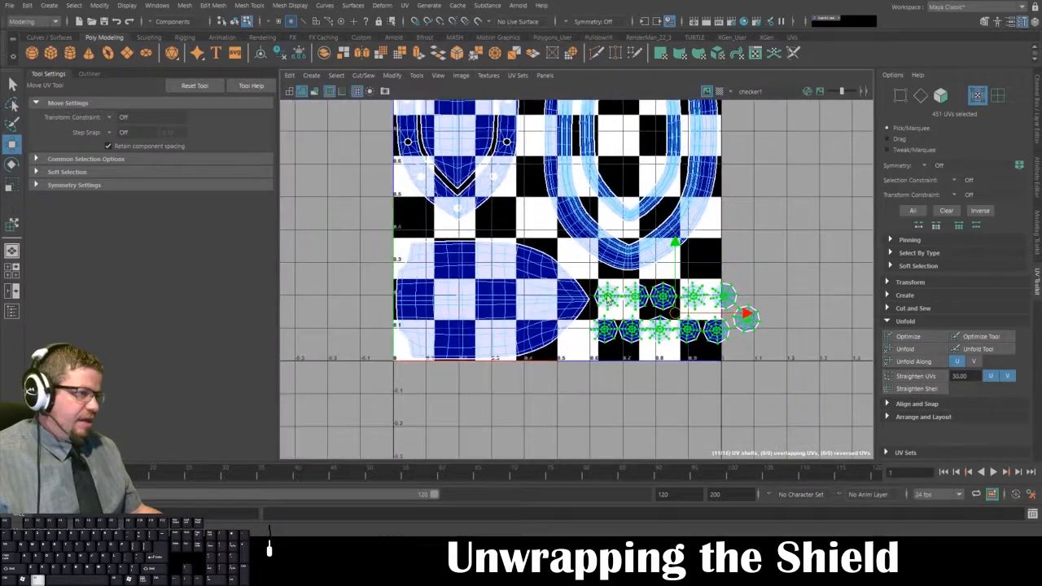
alt+right_drag(583, 272, 805, 479)
alt+middle_drag(788, 411, 709, 354)
drag(699, 306, 712, 308)
Move the fourth rivet shell of the upper row into the gap between the riveted frame and large panel shells.
click(416, 76)
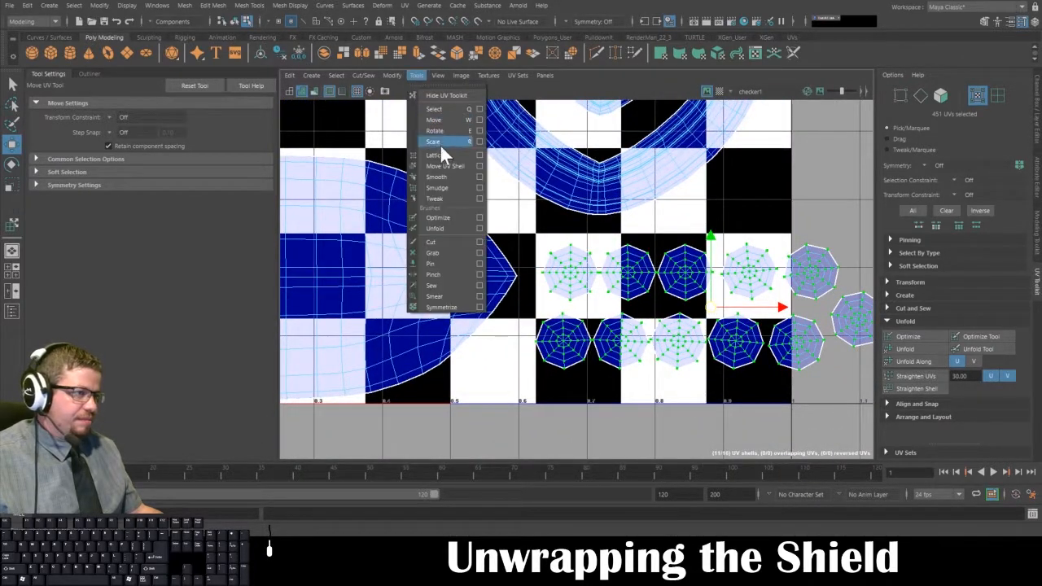
click(443, 160)
drag(751, 277, 402, 117)
alt+middle_drag(401, 117, 544, 242)
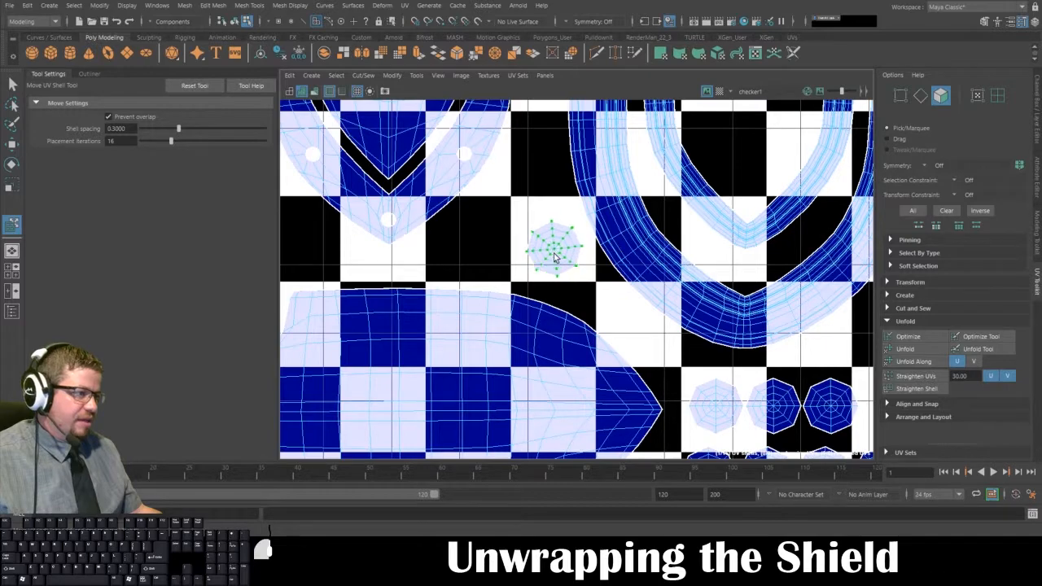
scroll(570, 269, down, 4)
Move two overhanging rivet shells inside the inner rim, another into the upper row's gap, and the rivet below the frame beneath the outer rim's right side.
click(718, 386)
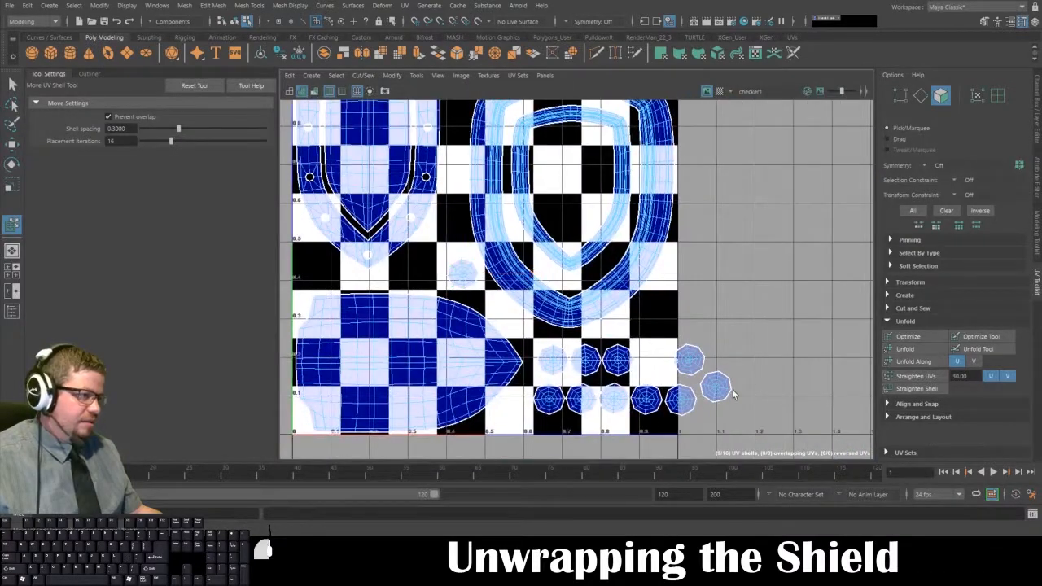
drag(722, 393, 572, 214)
drag(689, 361, 571, 165)
drag(681, 399, 653, 358)
scroll(653, 358, down, 5)
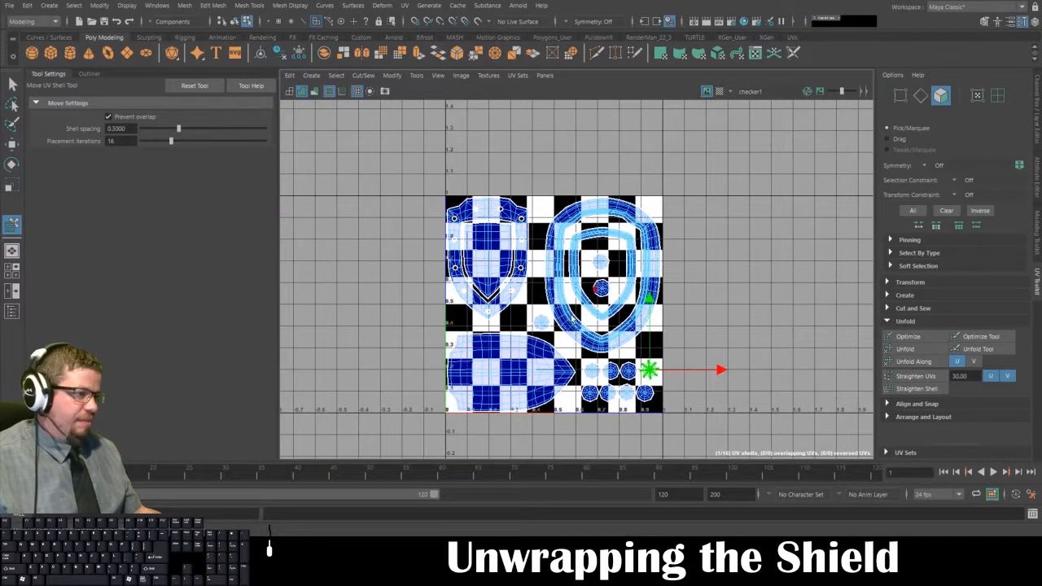
click(649, 343)
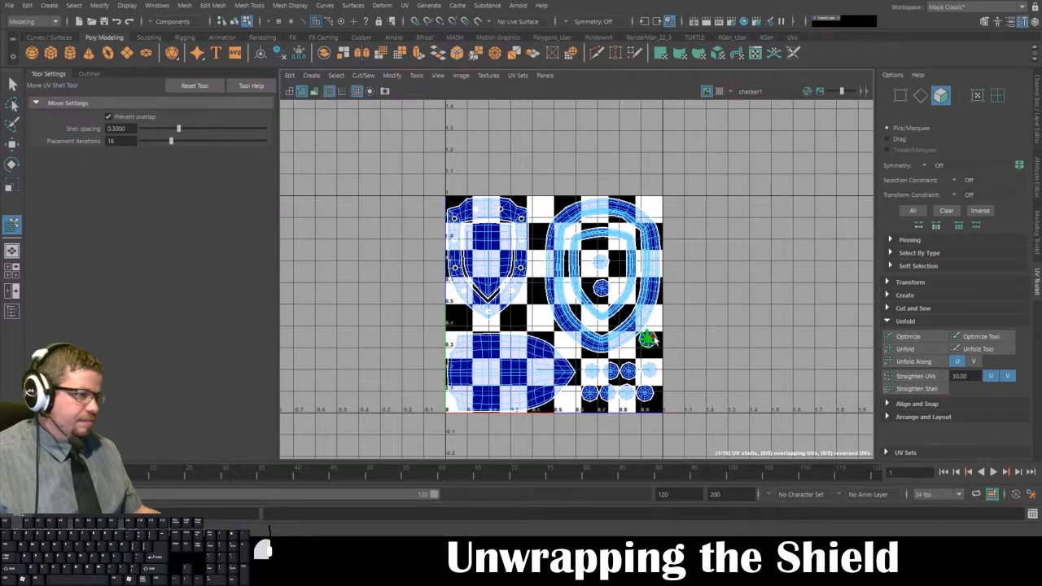
Reposition the two rivet UV shells inside the inner rim so they sit one above the other with space between.
scroll(557, 326, up, 3)
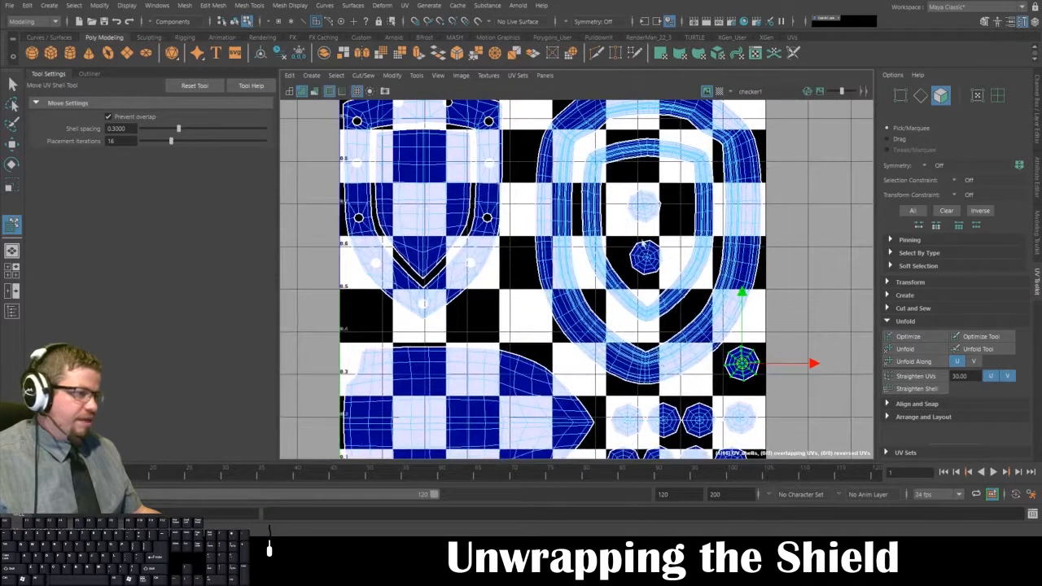
drag(648, 269, 478, 328)
click(643, 210)
drag(643, 211, 645, 252)
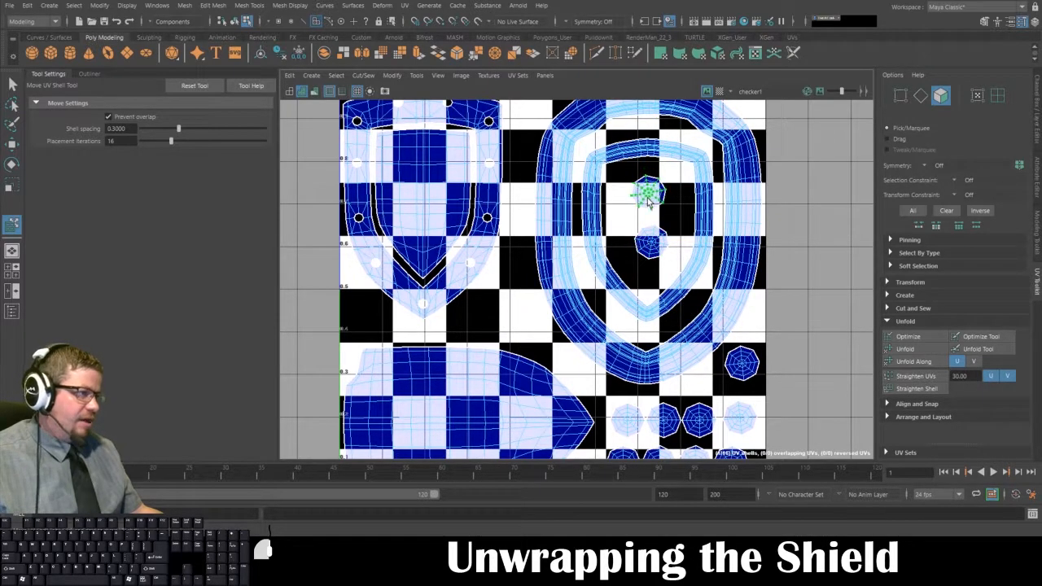
Bring back the perspective view and examine the checker pattern on the deselected shield from the front and side.
scroll(647, 195, down, 4)
alt+middle_drag(489, 295, 472, 239)
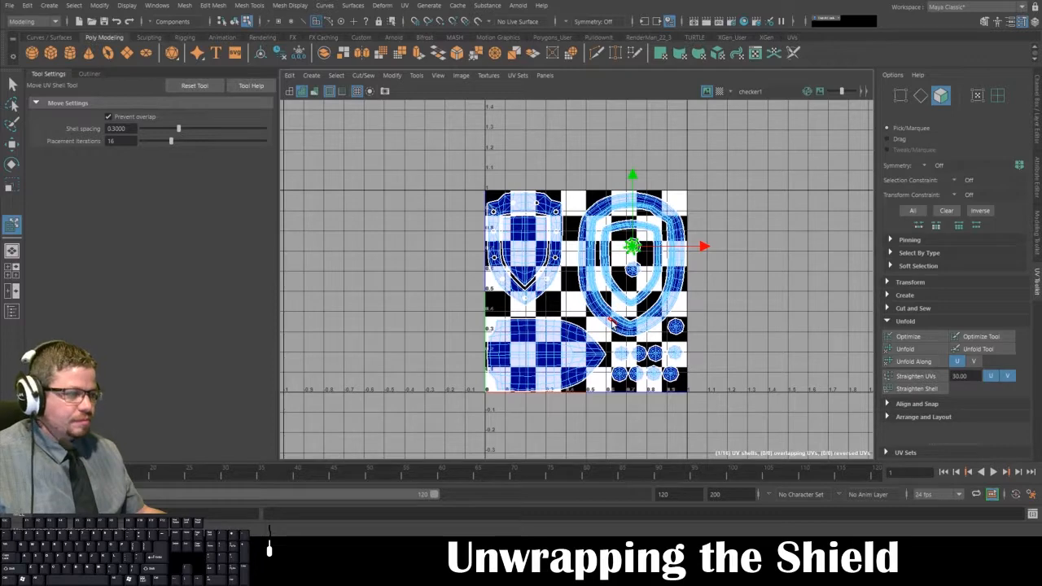
key(space)
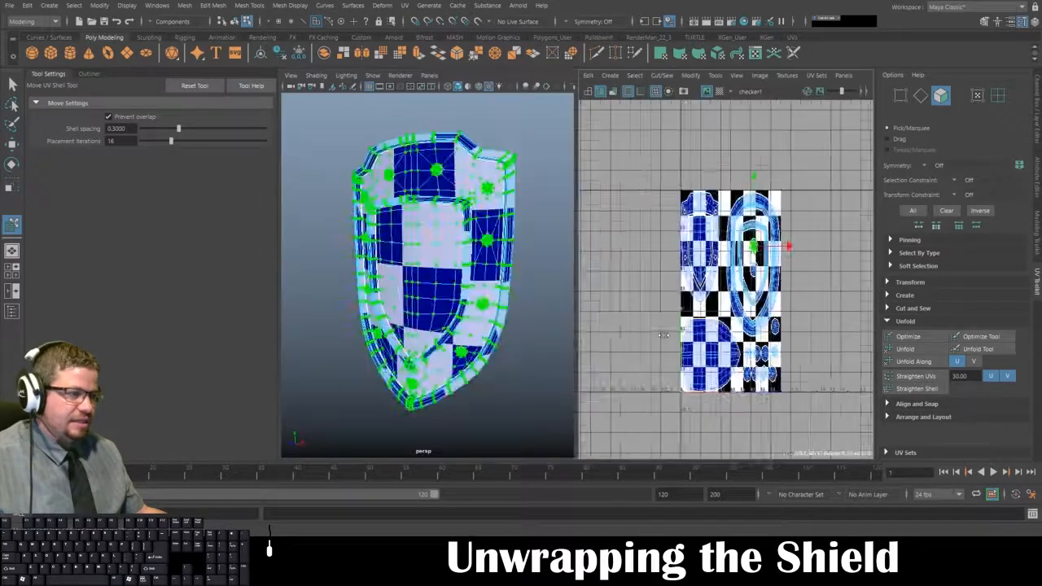
alt+drag(463, 260, 511, 268)
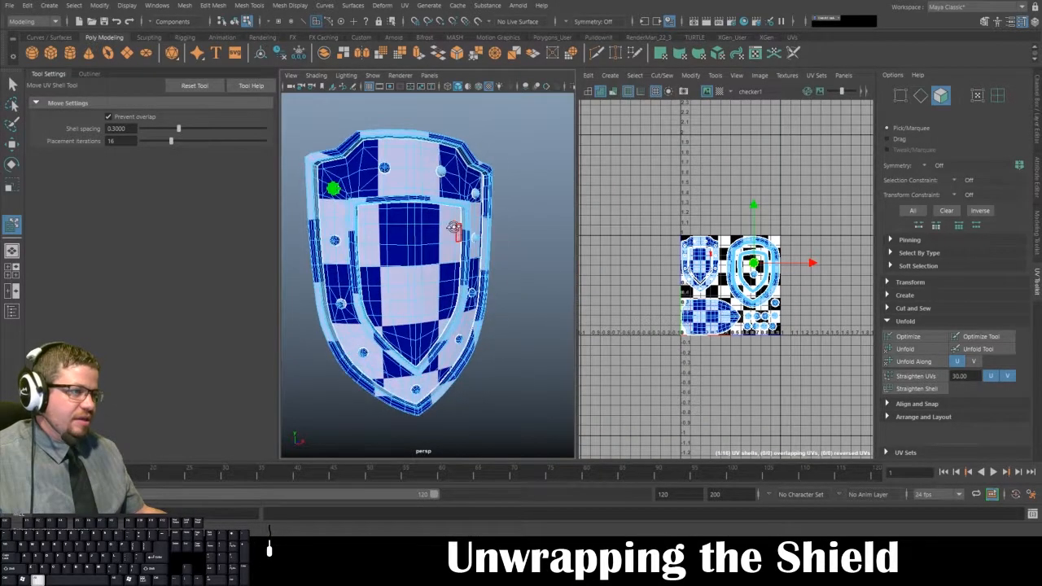
alt+drag(456, 229, 434, 204)
right_drag(434, 204, 478, 186)
click(535, 224)
mouse_move(535, 298)
alt+mouse_down()
mouse_move(400, 291)
mouse_move(533, 293)
alt+mouse_up()
alt+right_drag(340, 281, 376, 278)
alt+drag(376, 277, 514, 298)
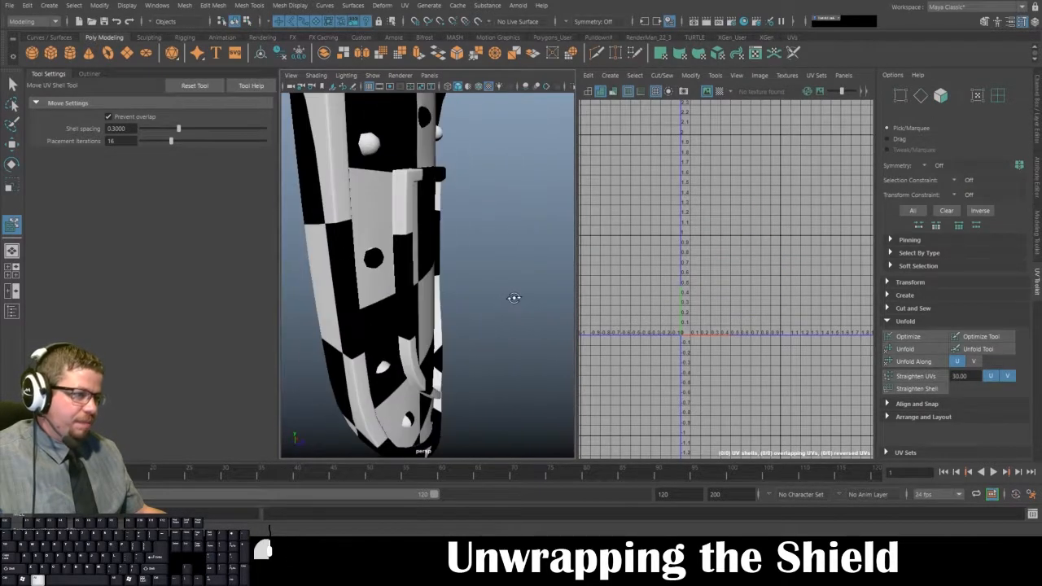
alt+right_drag(514, 299, 380, 250)
alt+drag(380, 249, 394, 271)
alt+right_drag(395, 271, 418, 269)
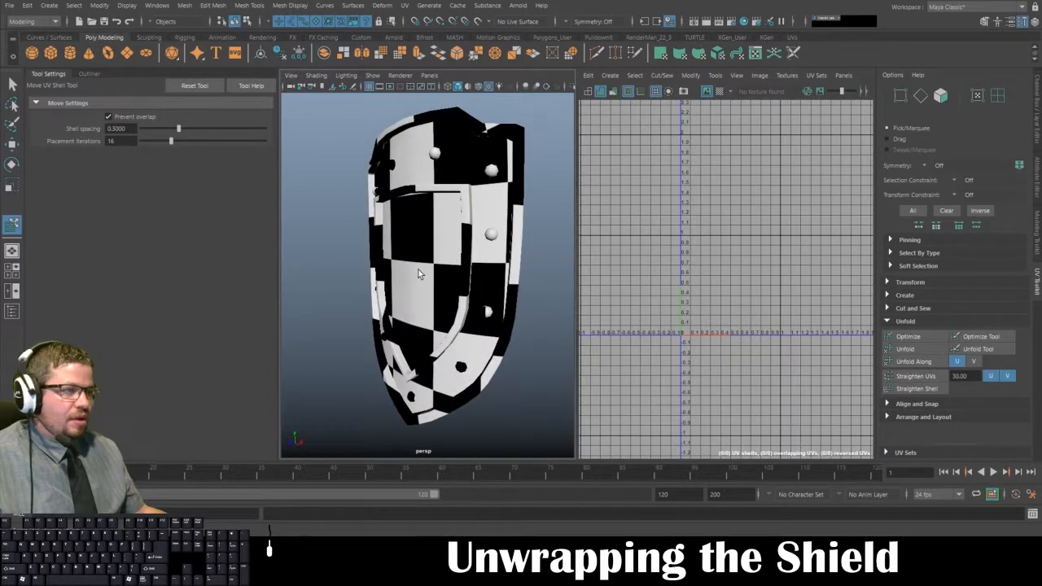
alt+drag(419, 270, 451, 274)
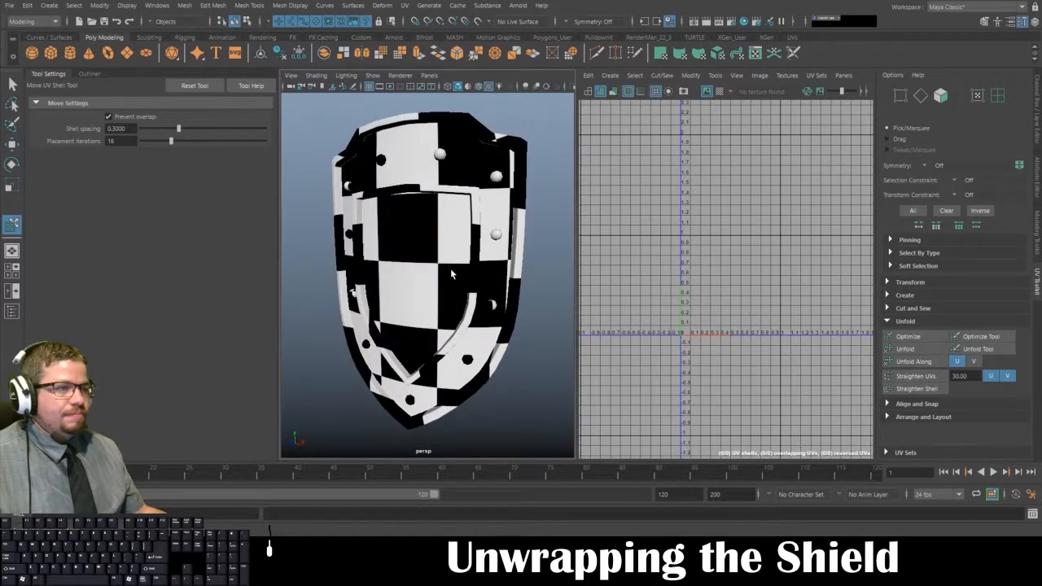
click(526, 268)
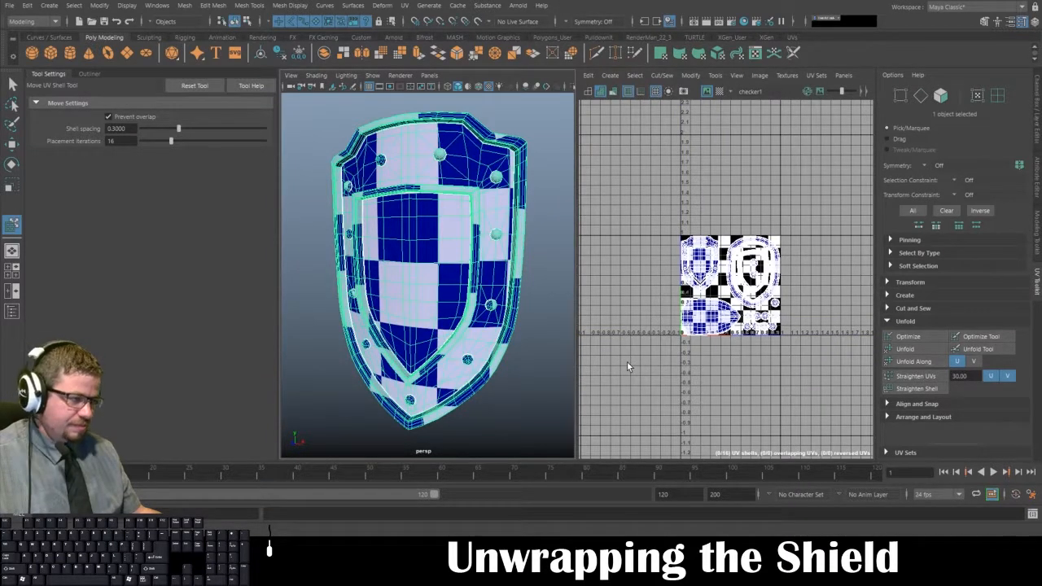
click(518, 355)
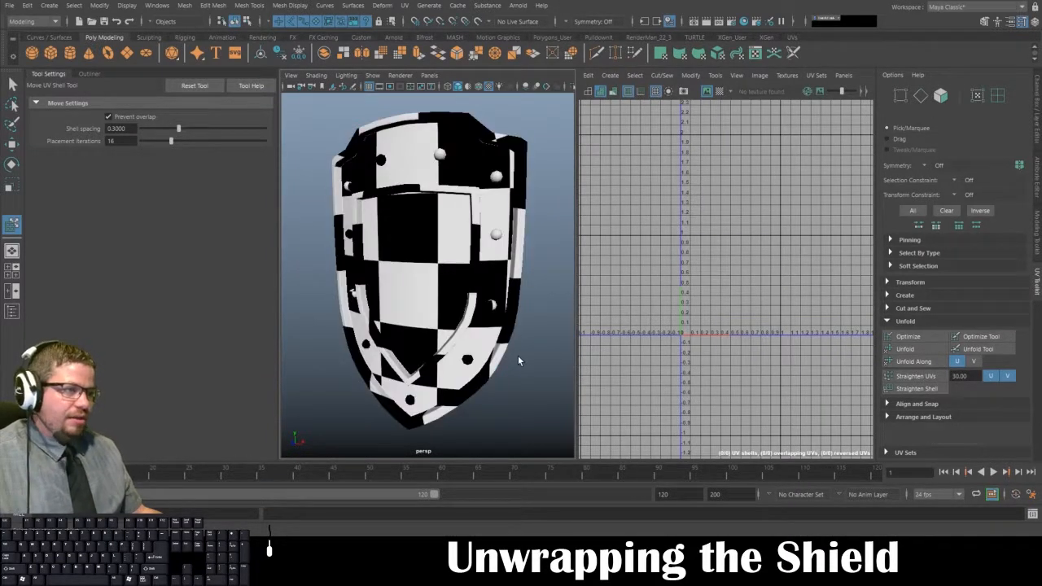